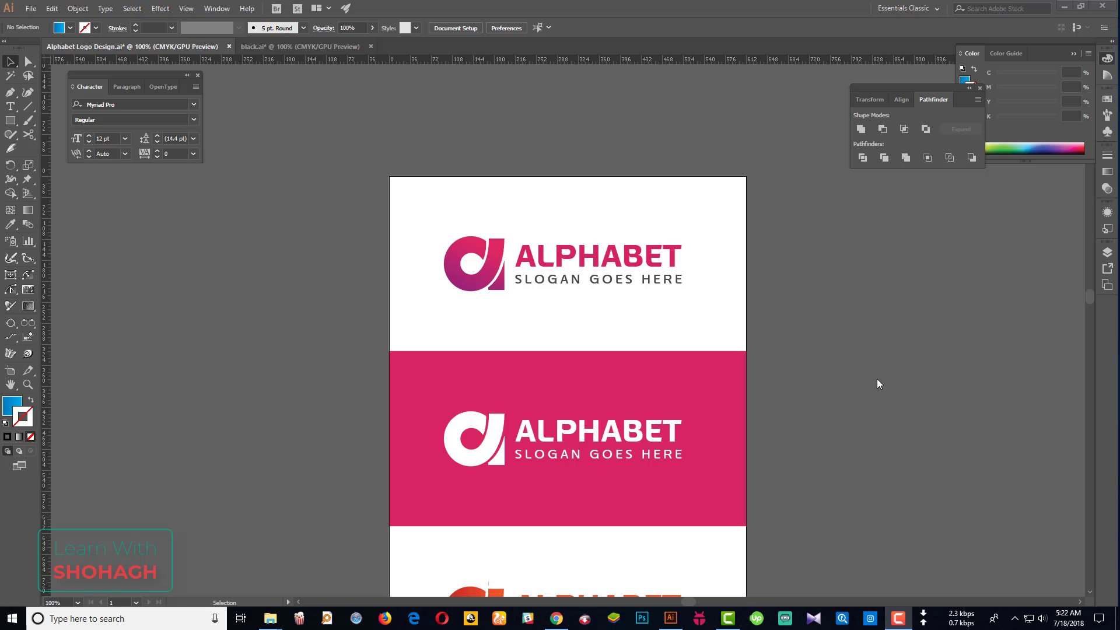
- Compare the two logo documents, briefly selecting the top white rectangle, and finish on black.ai
left_click(303, 46)
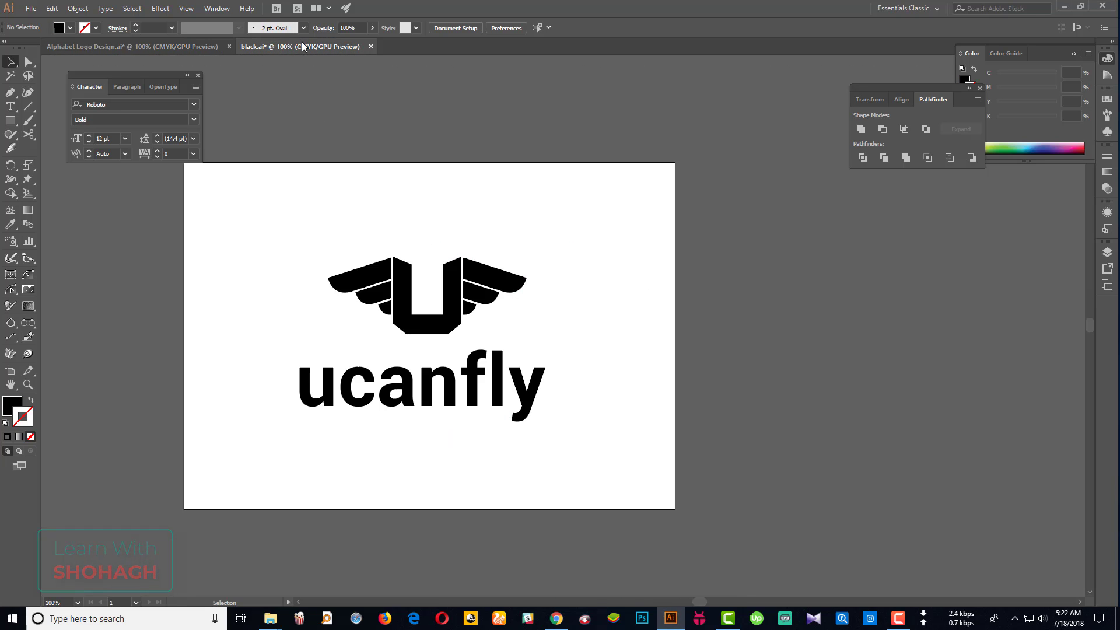
left_click(162, 46)
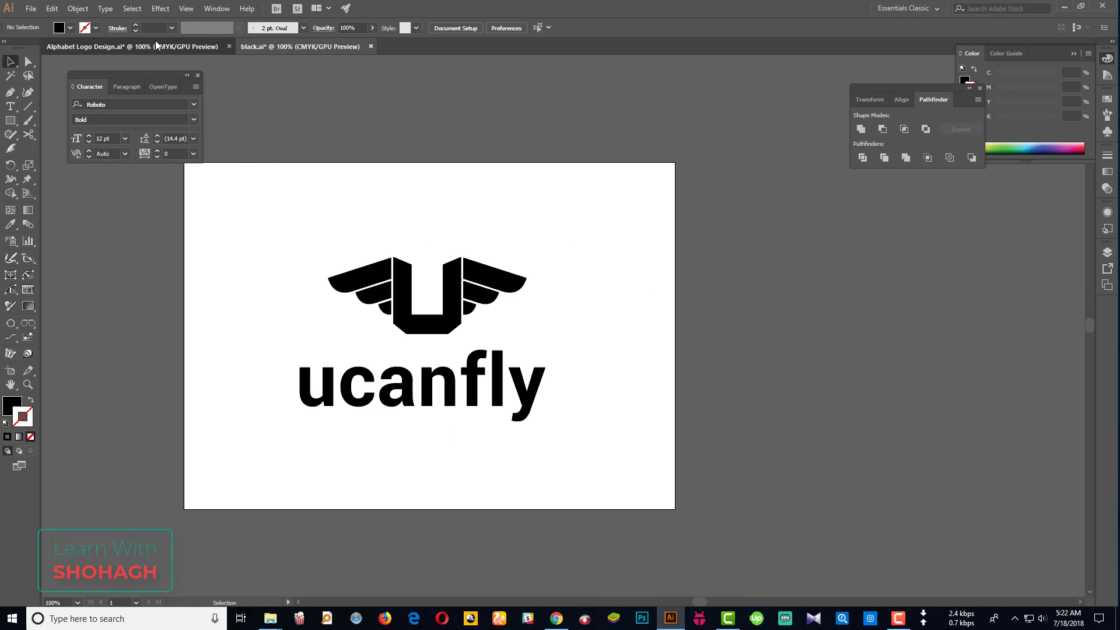
left_click(389, 226)
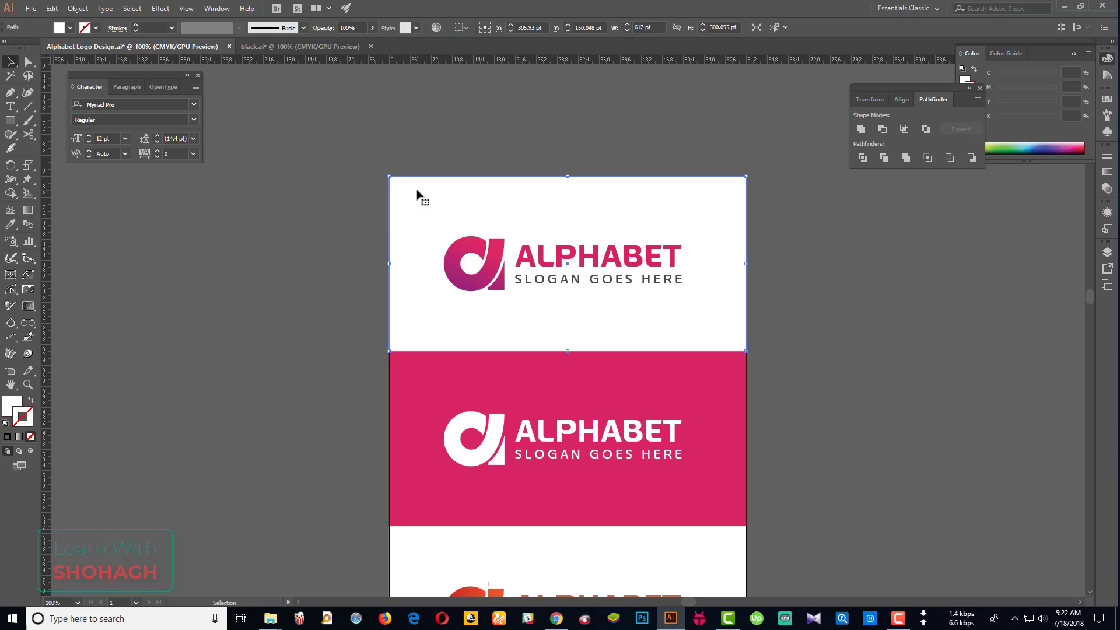
left_click(337, 152)
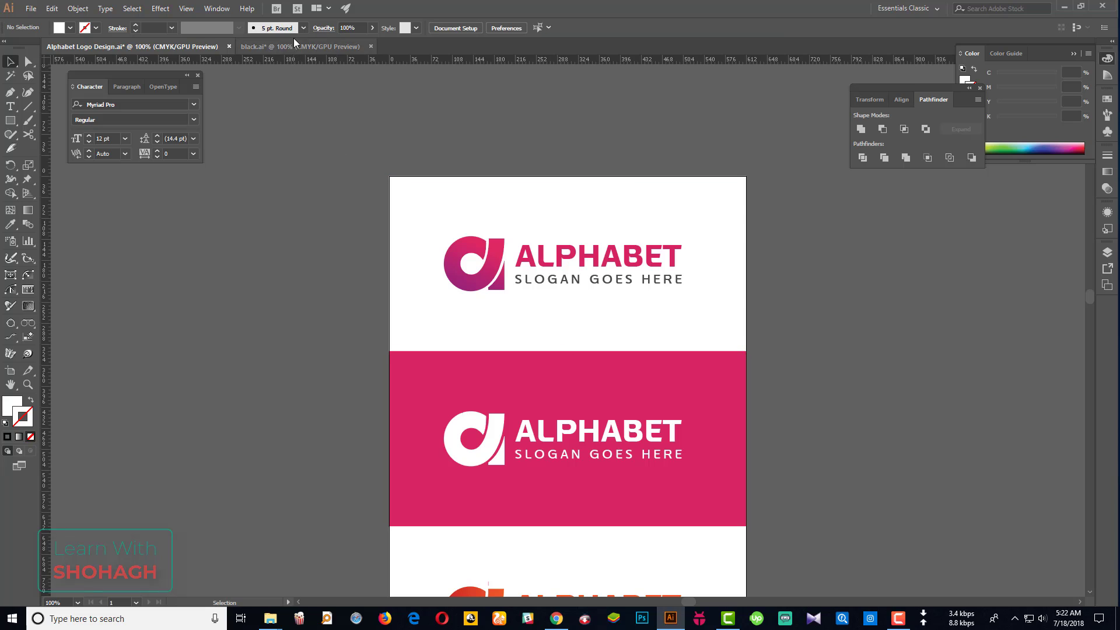
left_click(286, 47)
scroll(489, 221, "up", 1)
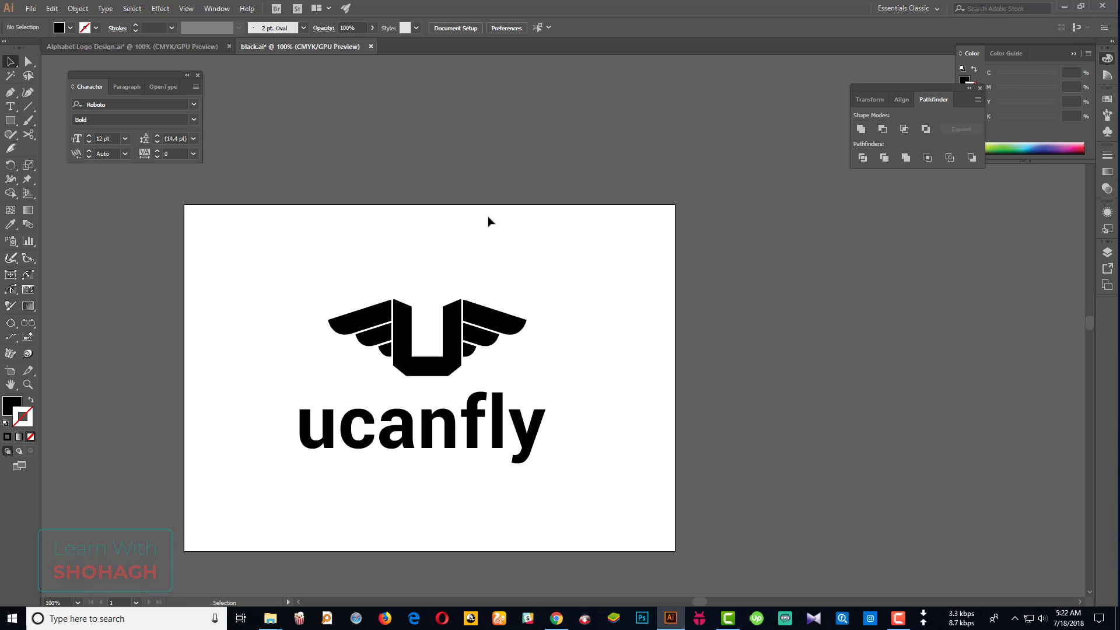
- Scroll through the Letter U - Fly Wing listing's previews and description in Chrome before leaving the browser
left_click(555, 618)
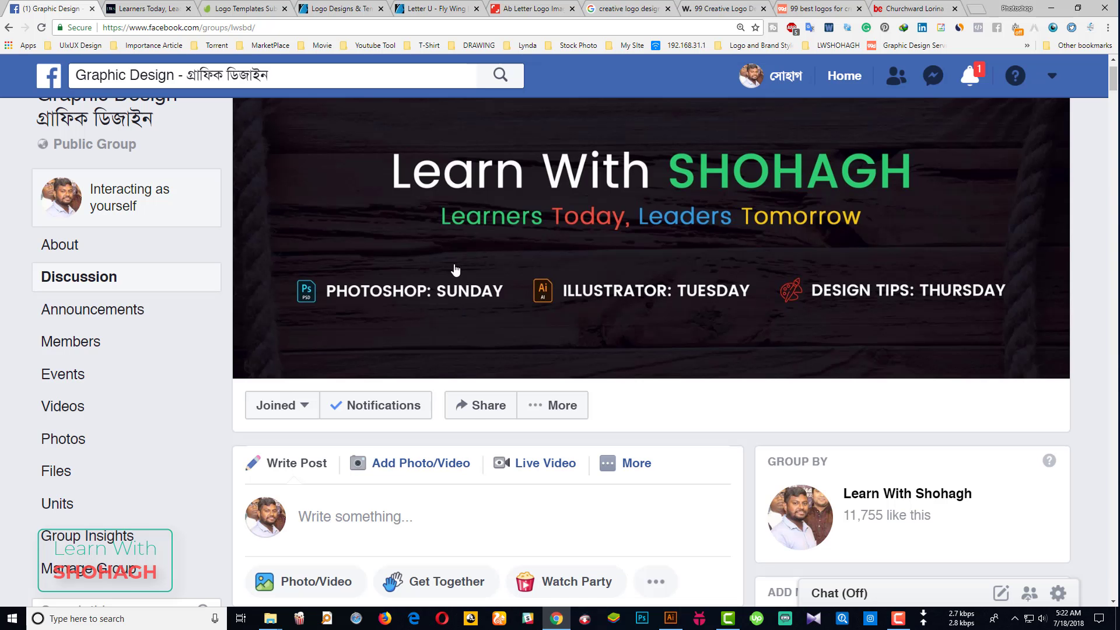
left_click(431, 9)
scroll(413, 315, "down", 5)
scroll(412, 315, "up", 5)
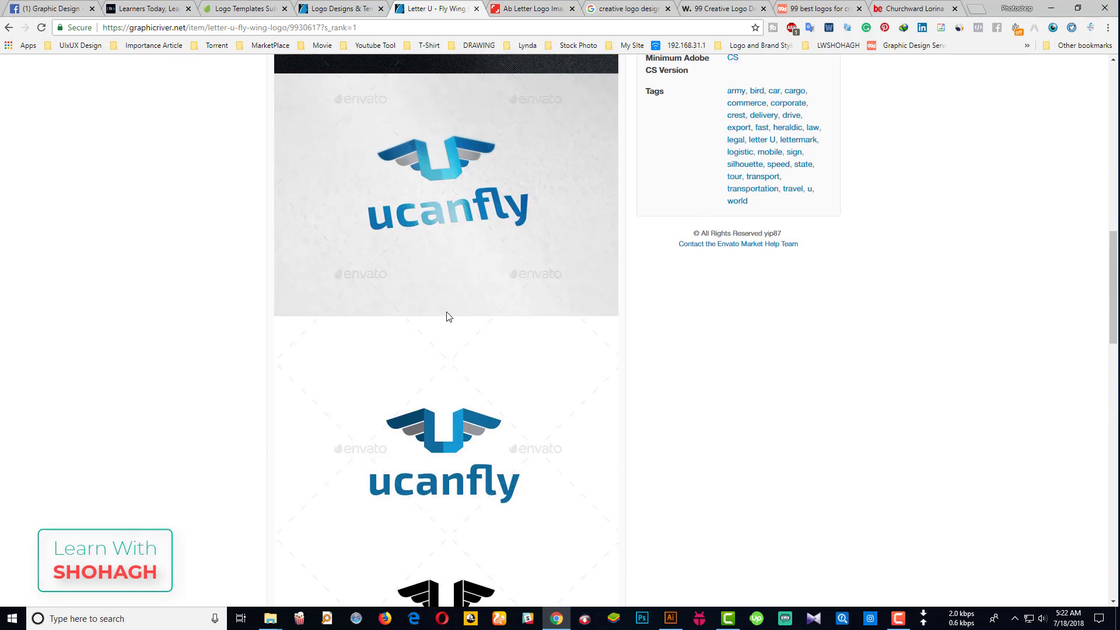
scroll(447, 311, "up", 5)
scroll(426, 297, "up", 4)
scroll(426, 297, "up", 5)
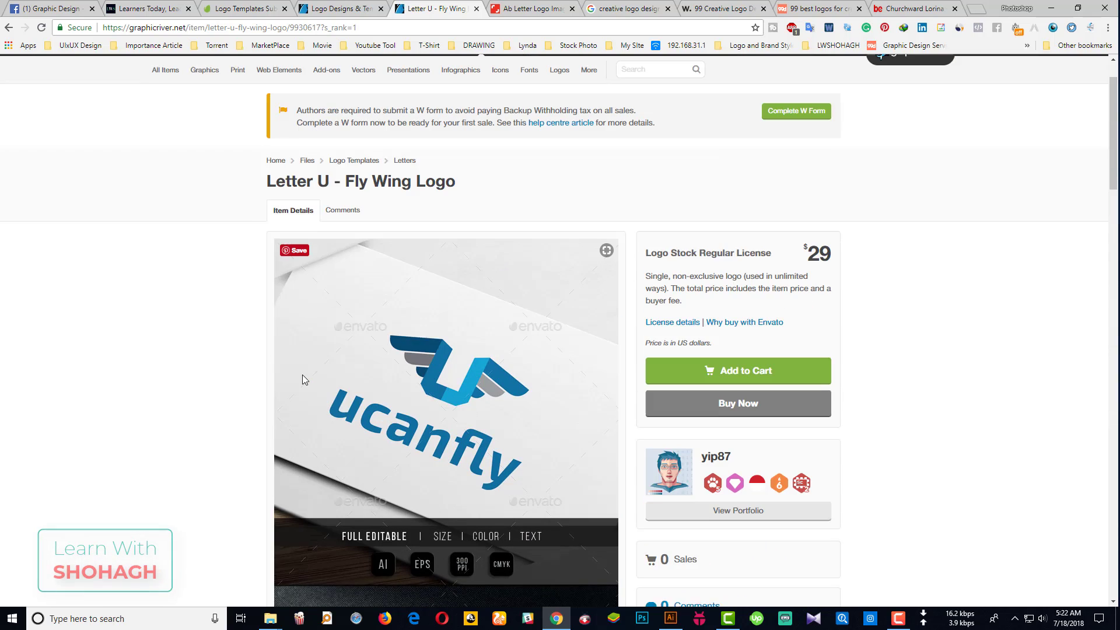
scroll(302, 350, "up", 1)
scroll(492, 287, "down", 1)
scroll(495, 355, "down", 6)
scroll(495, 355, "down", 9)
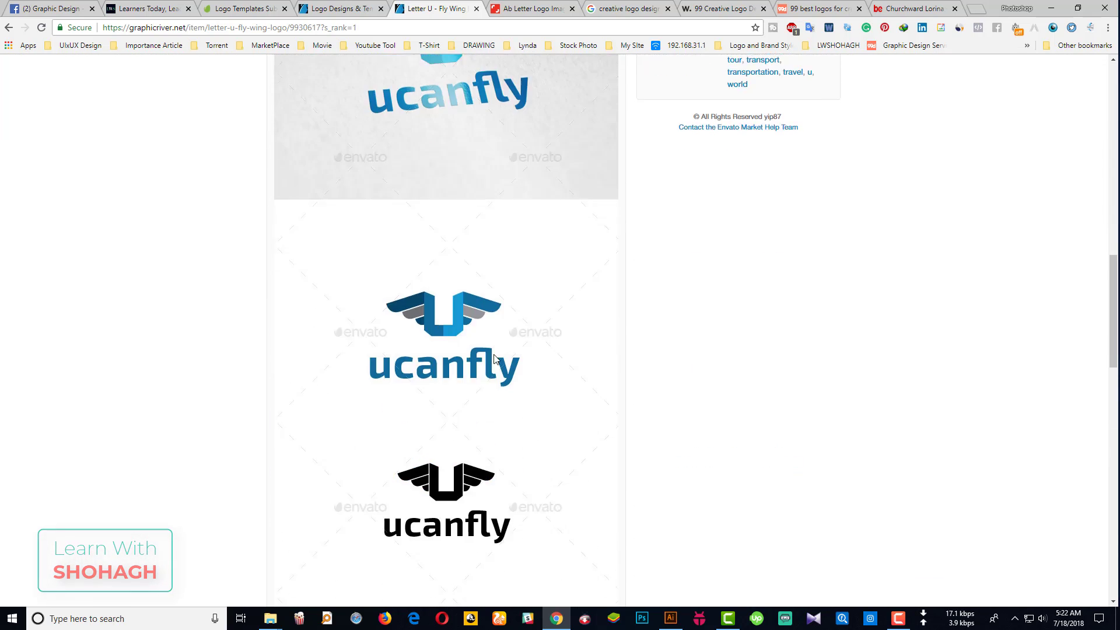
scroll(485, 366, "down", 6)
scroll(460, 385, "down", 4)
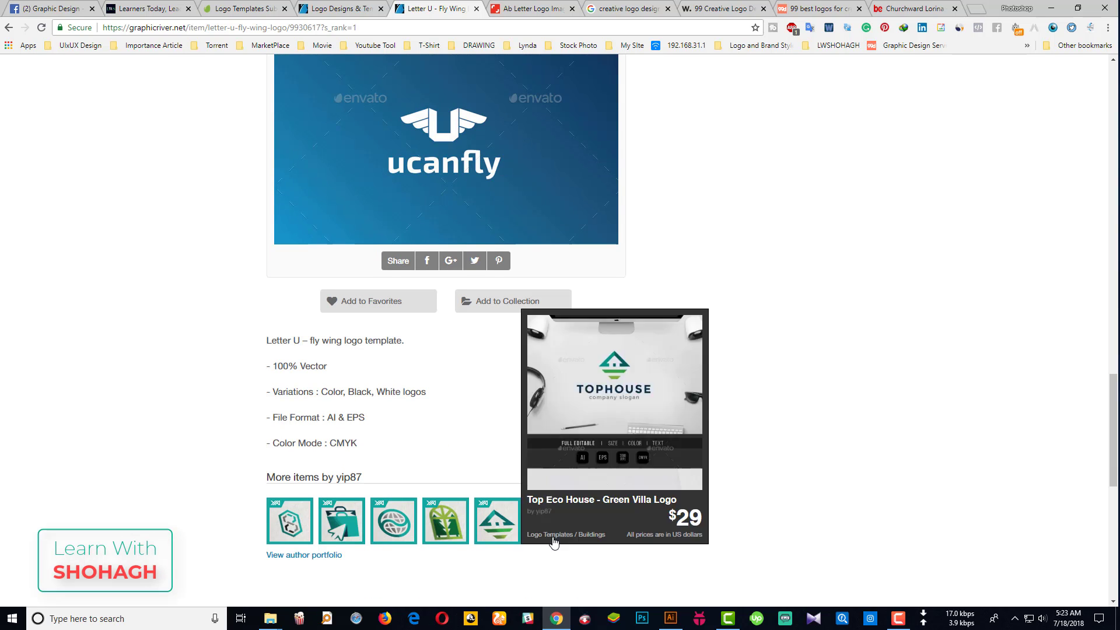
left_click(671, 619)
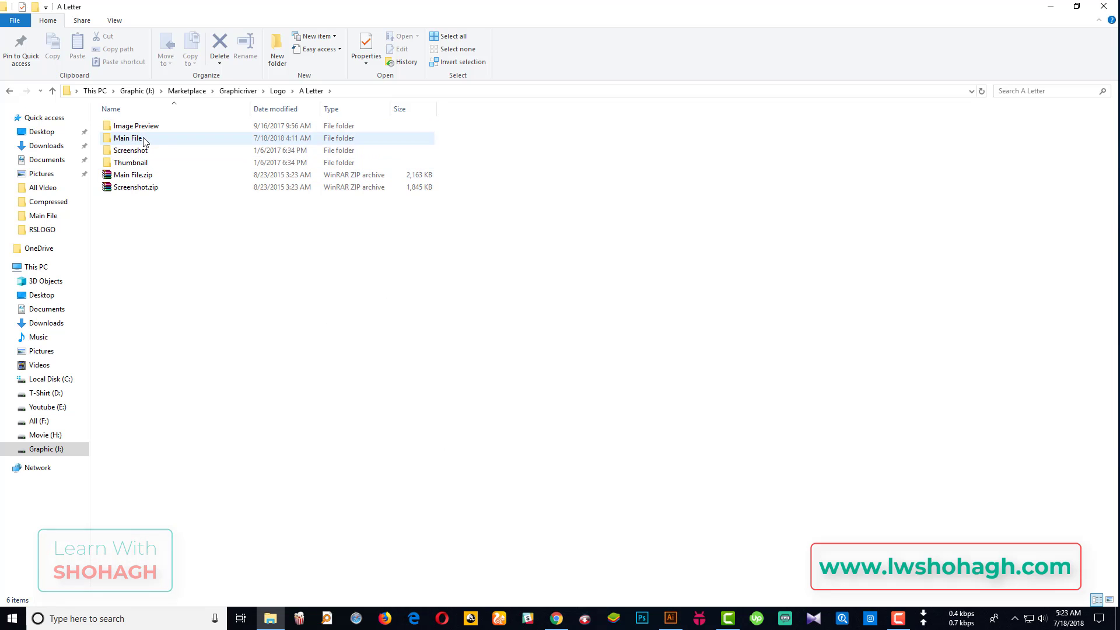
- Open the Main File folder and then its Main subfolder holding the logo files
double_click(145, 142)
double_click(131, 125)
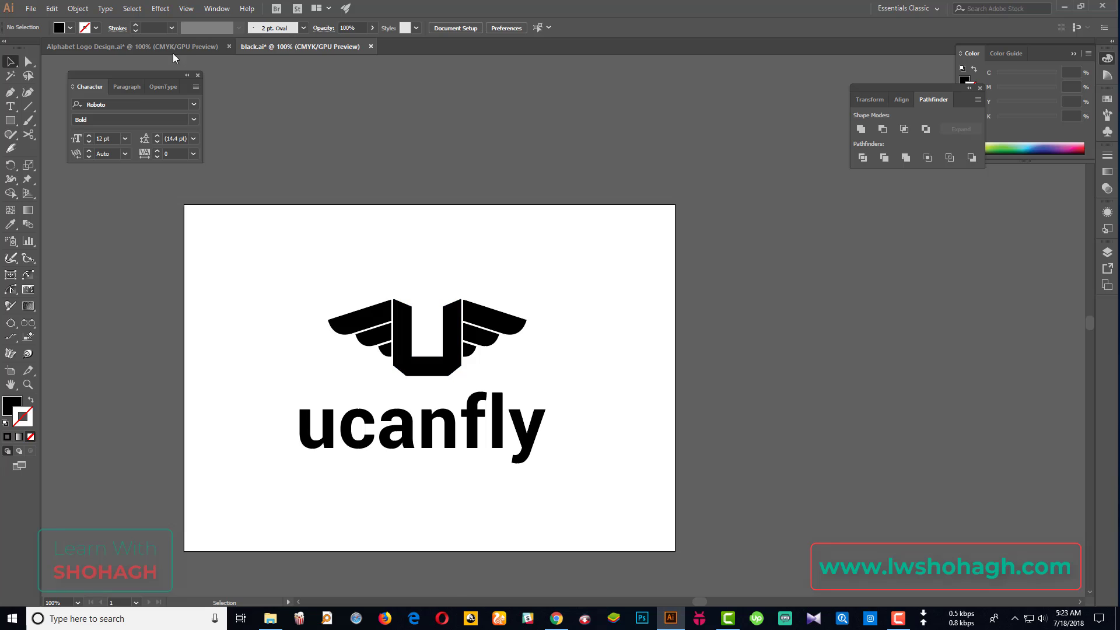
- Inspect the artboard sizes of Alphabet Logo Design.ai and black.ai with the Artboard tool, ending on Alphabet Logo Design
left_click(173, 48)
key("shift+o")
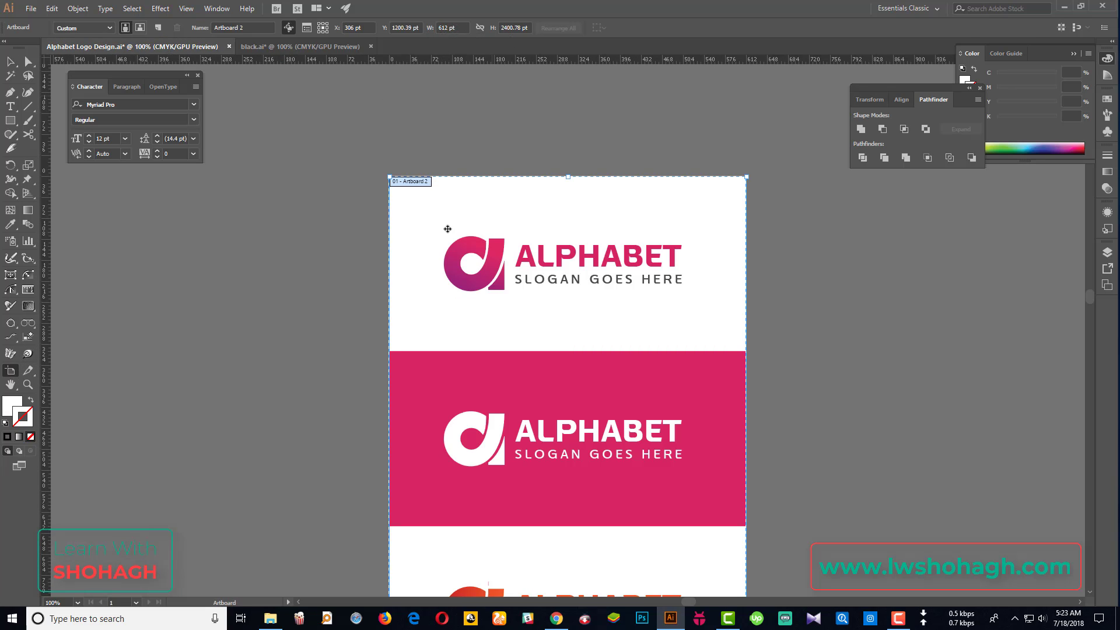
left_click(303, 48)
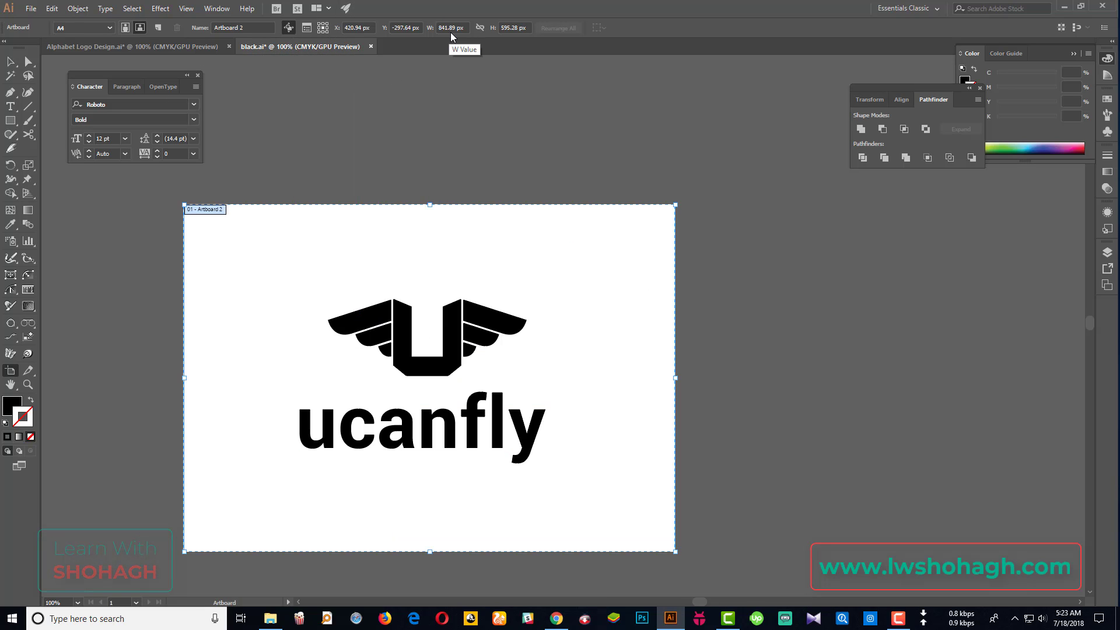
left_click(10, 65)
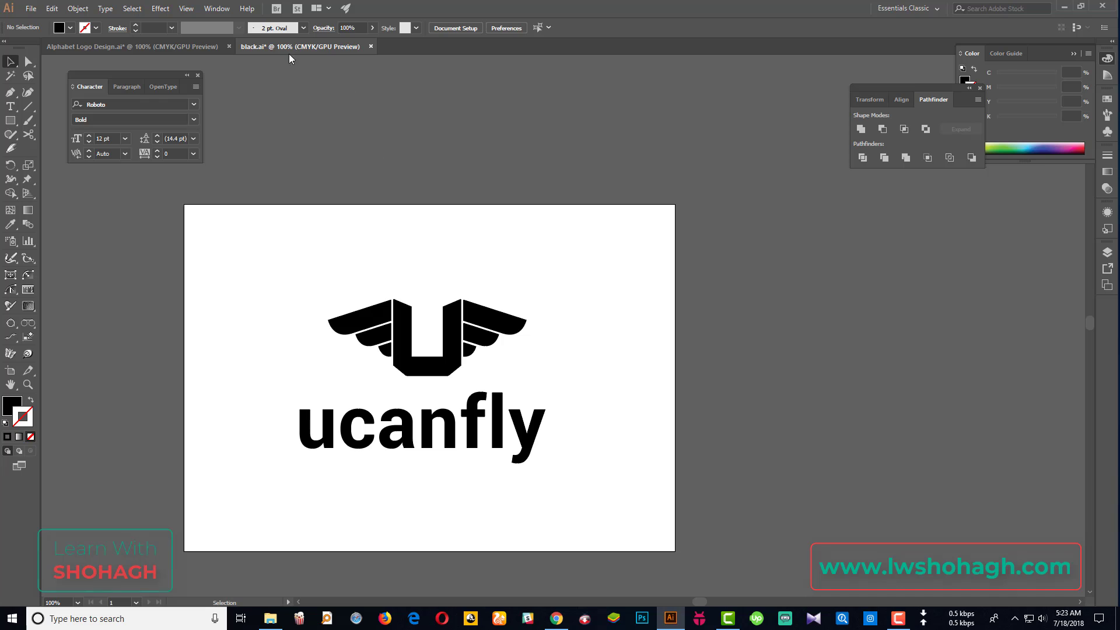
left_click(192, 49)
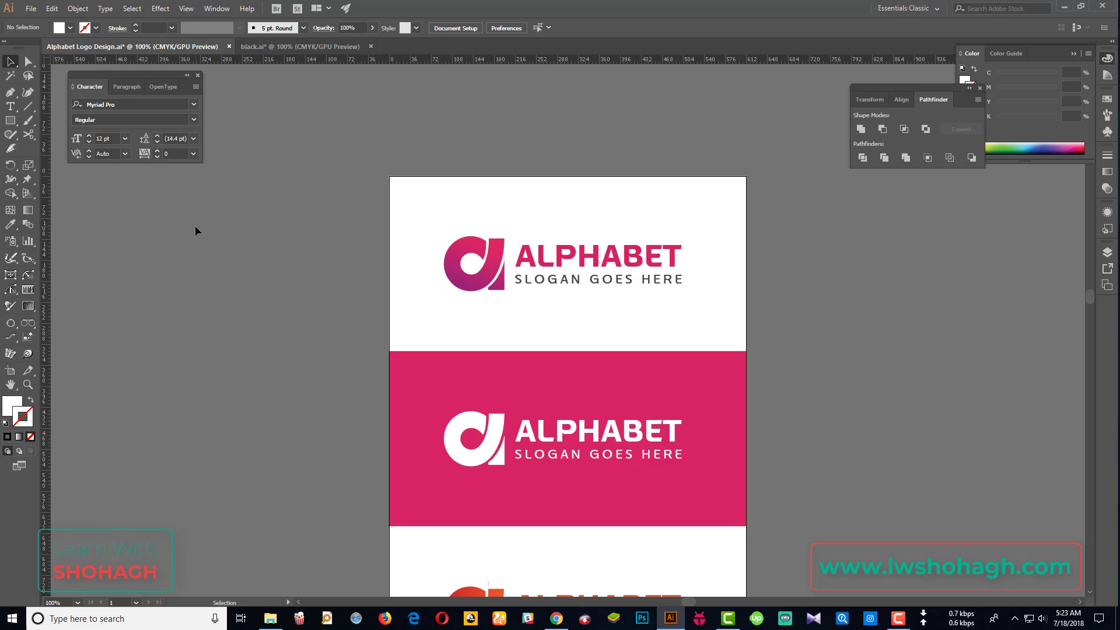
scroll(607, 280, "down", 2)
scroll(606, 277, "down", 3)
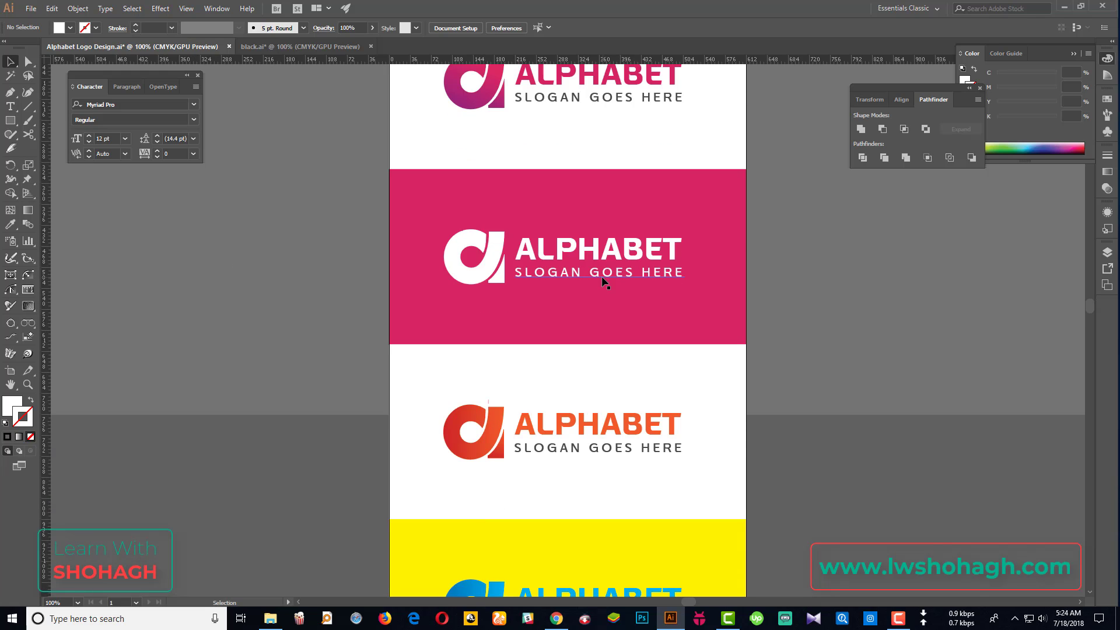
scroll(605, 284, "down", 3)
scroll(606, 284, "down", 3)
scroll(606, 284, "down", 1)
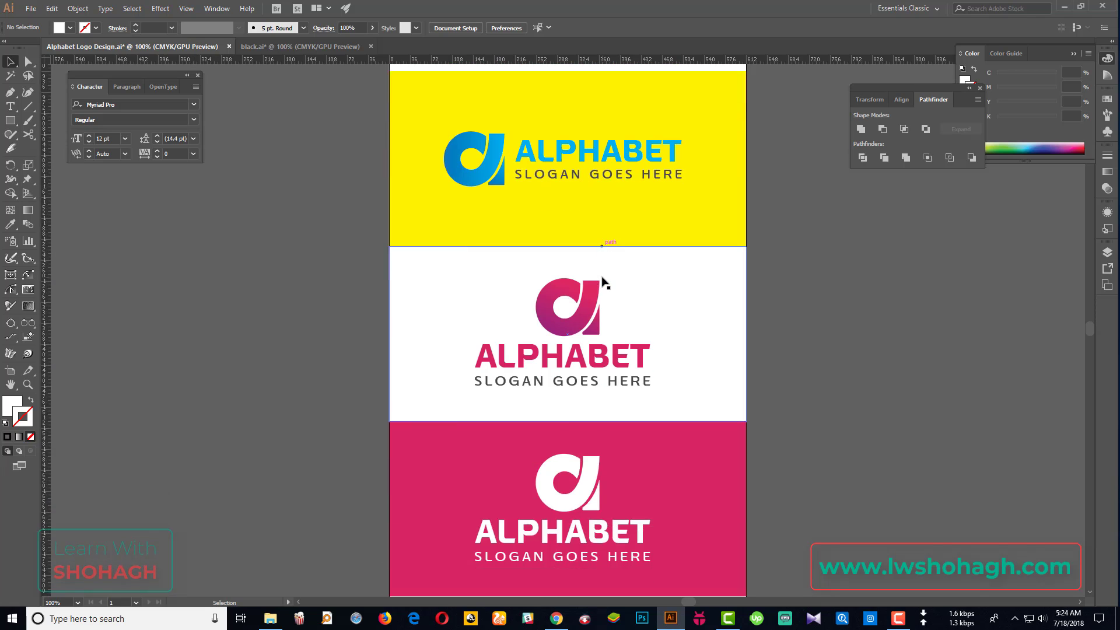
scroll(606, 283, "down", 2)
scroll(605, 283, "down", 2)
scroll(606, 284, "down", 4)
scroll(606, 283, "up", 3)
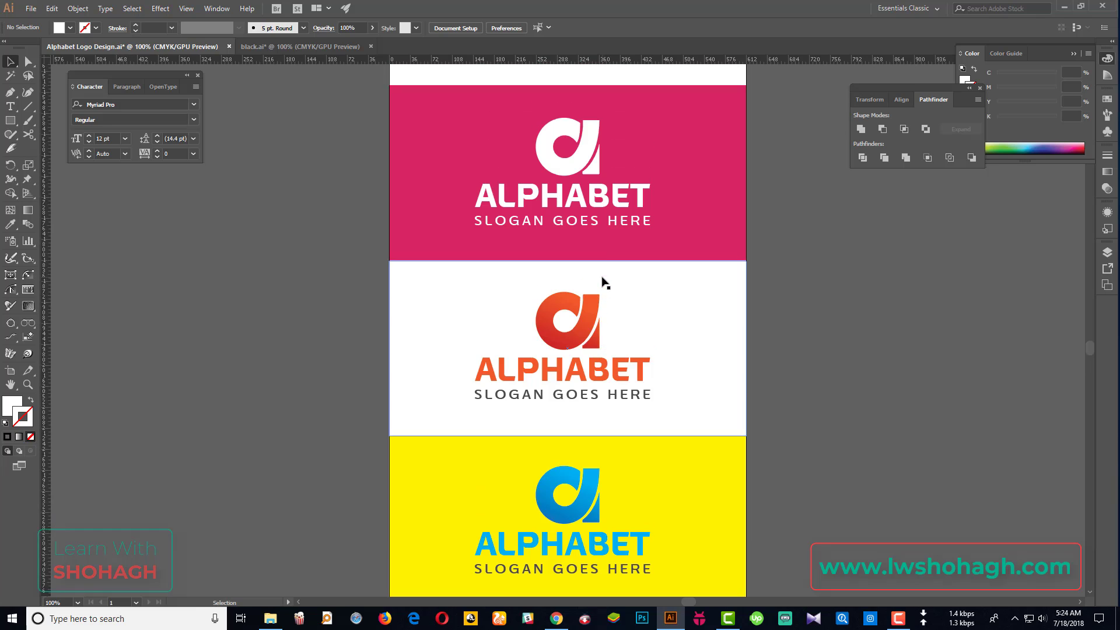
scroll(605, 284, "up", 1)
scroll(606, 284, "up", 3)
scroll(606, 284, "up", 3)
scroll(606, 284, "up", 3)
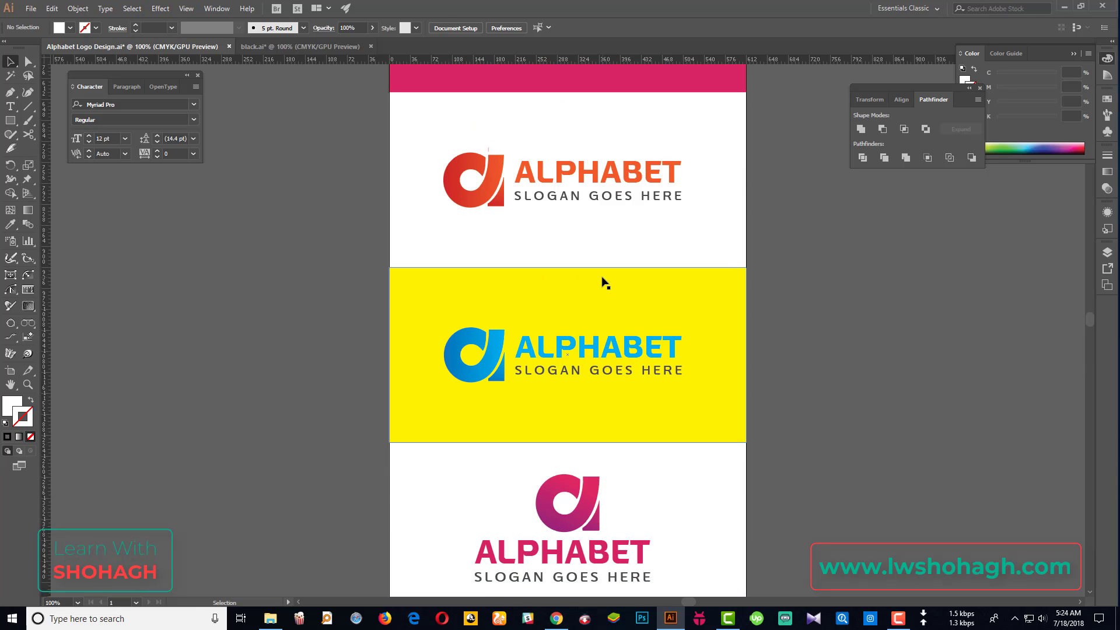
scroll(605, 284, "up", 3)
scroll(605, 283, "up", 1)
scroll(605, 284, "up", 1)
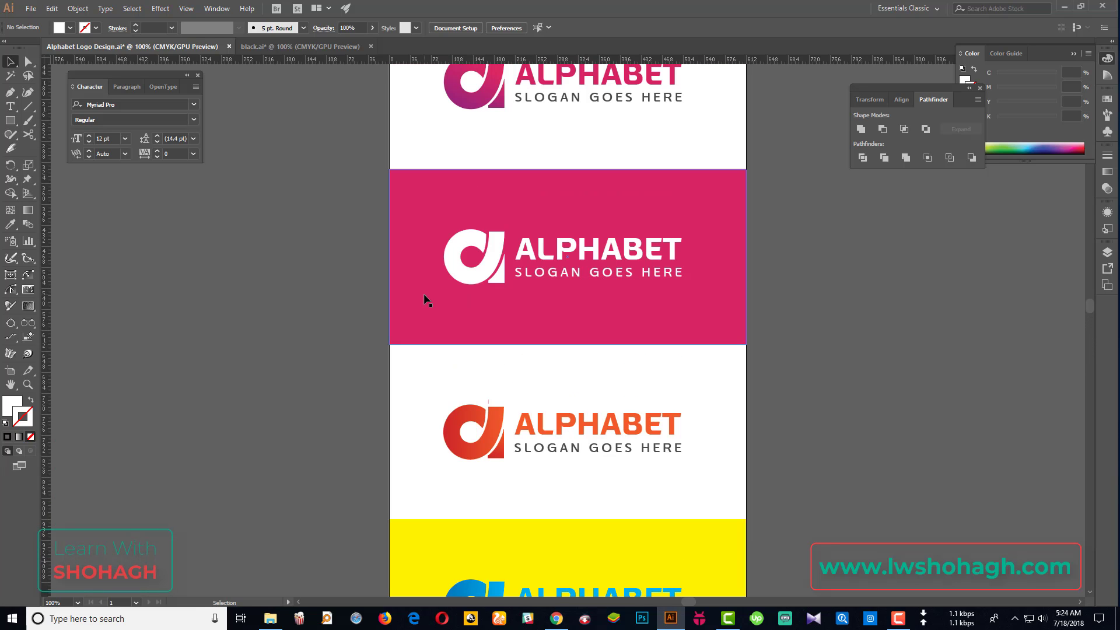
scroll(426, 299, "down", 2)
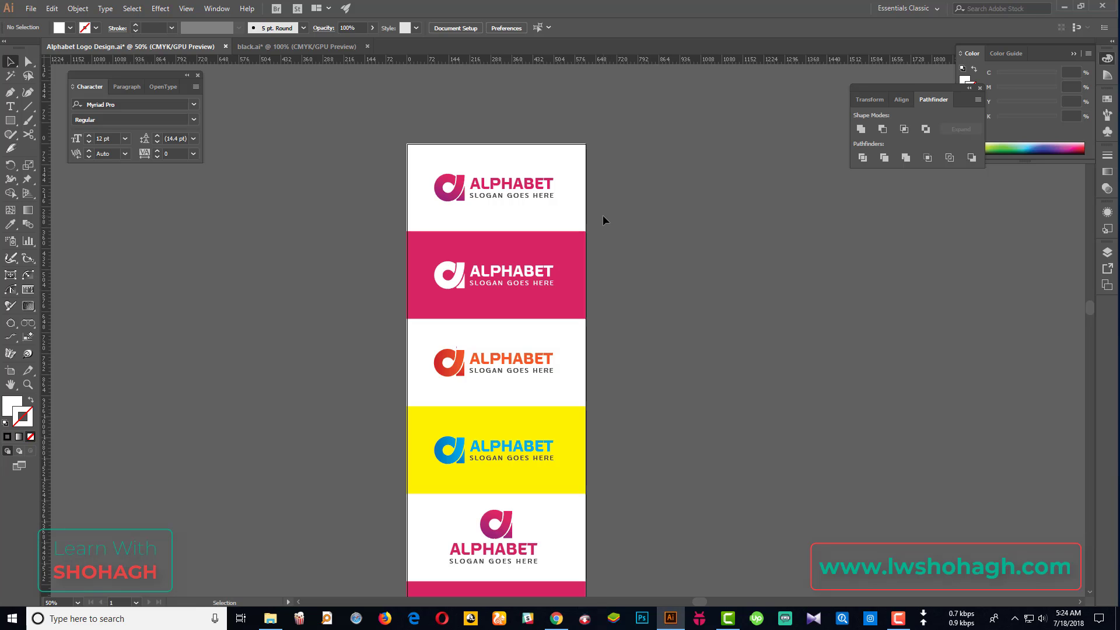
scroll(497, 185, "up", 2)
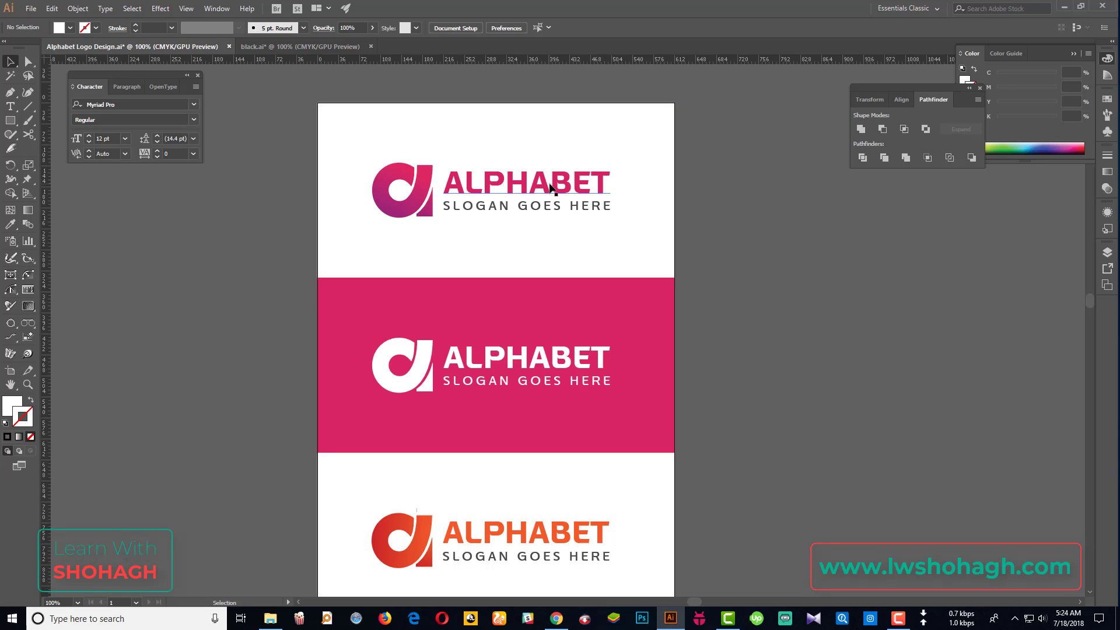
scroll(538, 146, "down", 1)
scroll(407, 293, "down", 4)
scroll(406, 293, "down", 4)
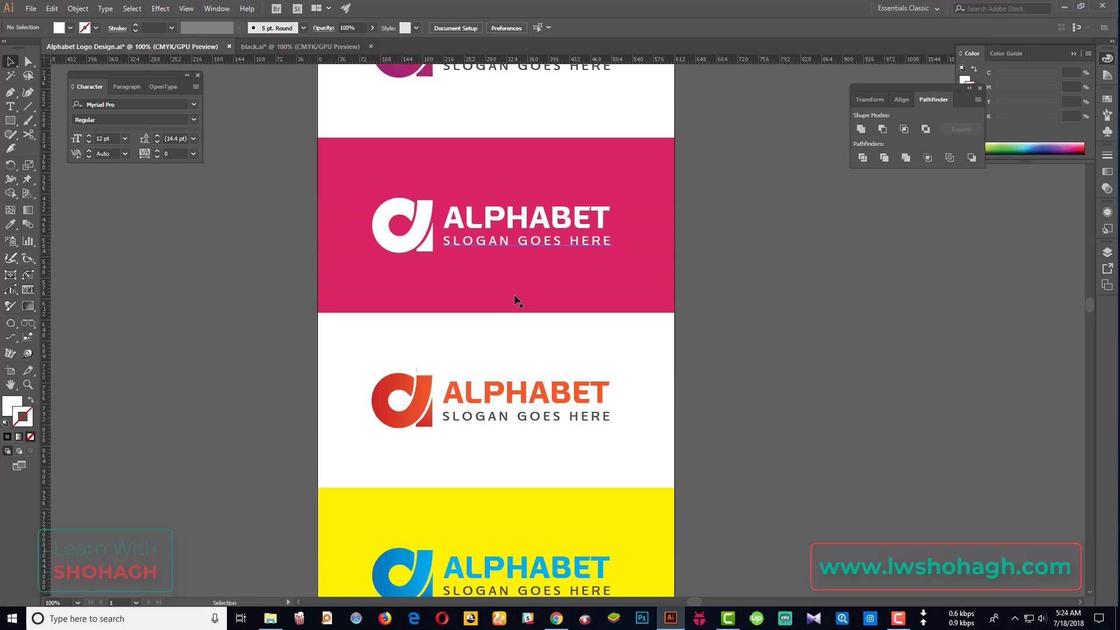
scroll(516, 298, "down", 2)
scroll(546, 365, "down", 5)
scroll(518, 358, "down", 5)
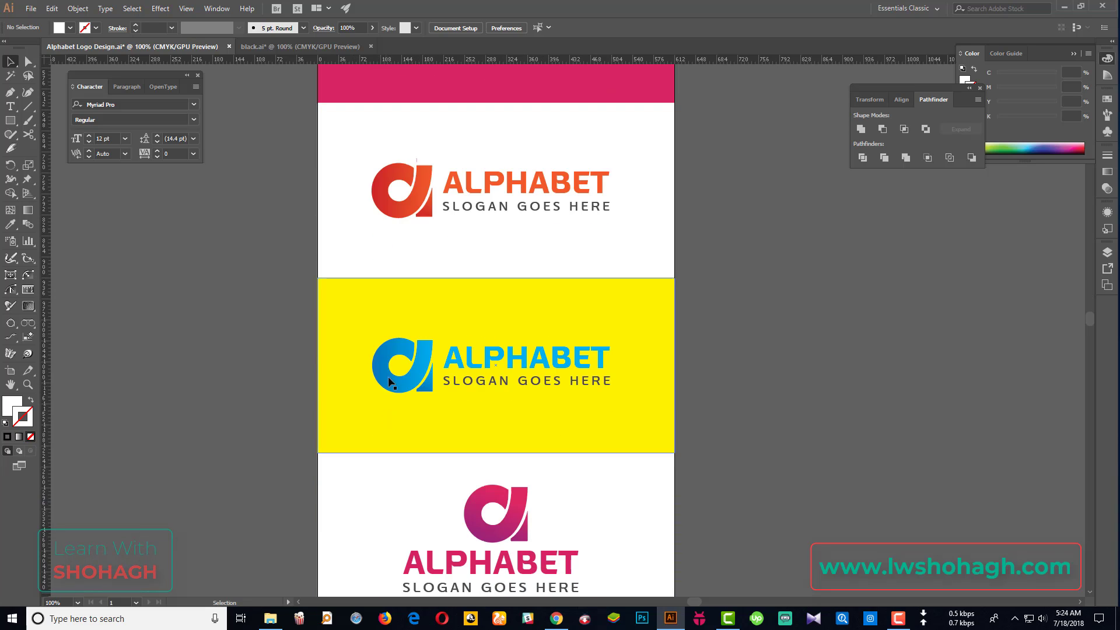
scroll(467, 262, "down", 4)
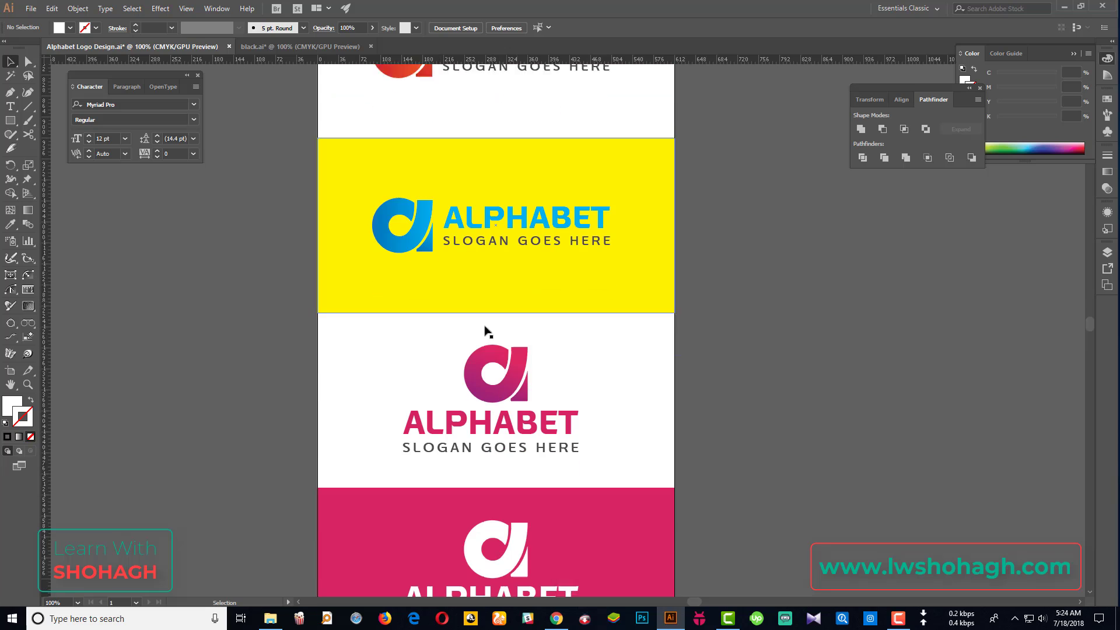
scroll(485, 327, "down", 1)
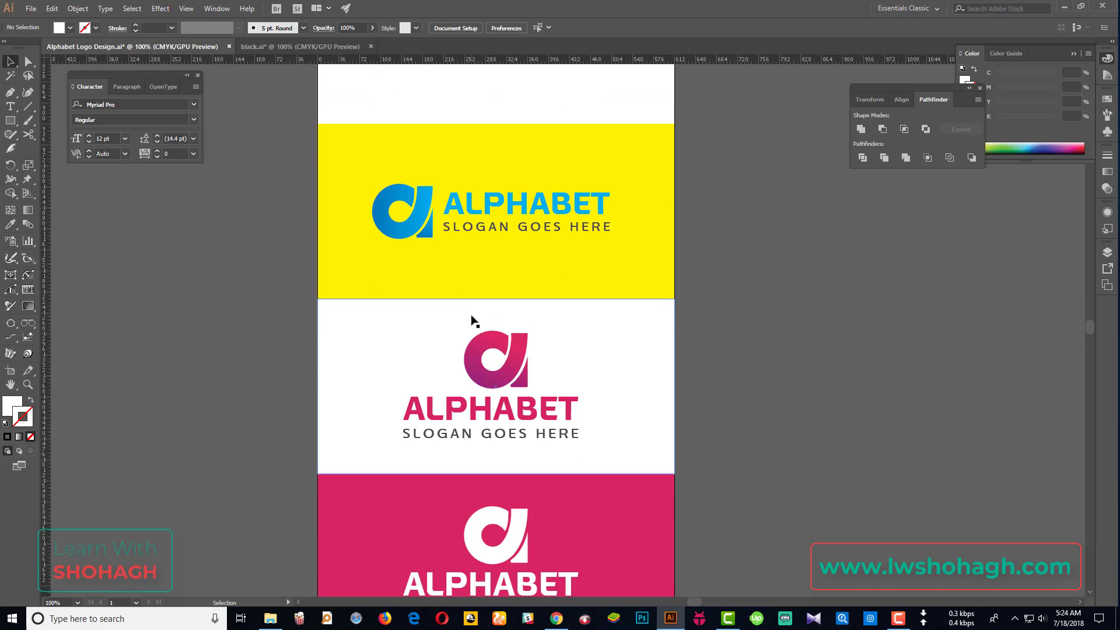
scroll(474, 321, "down", 2)
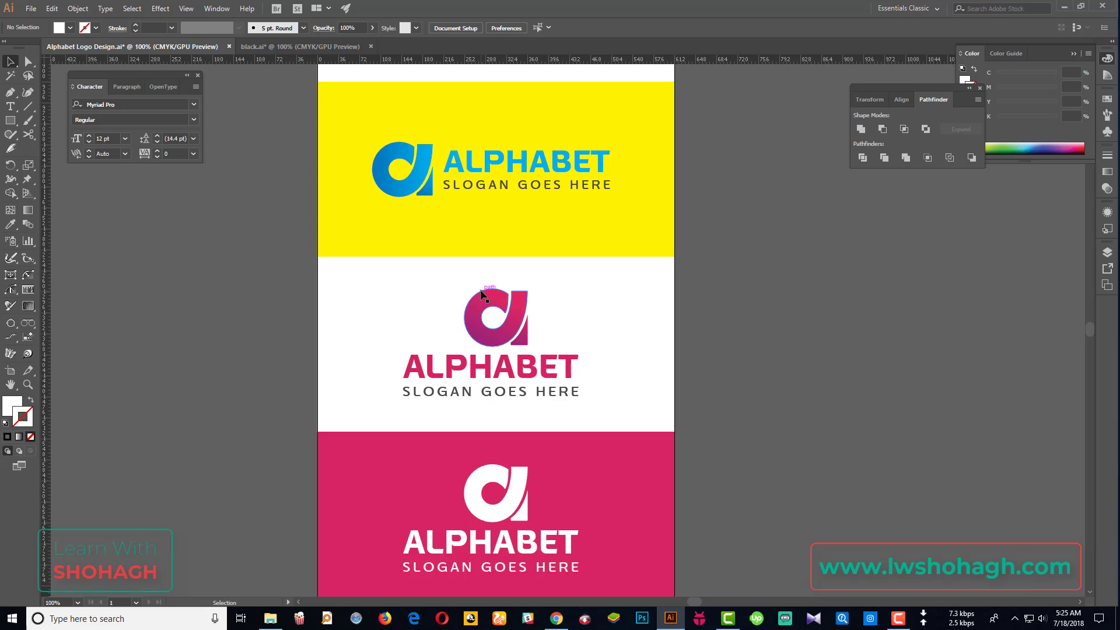
scroll(474, 292, "down", 3)
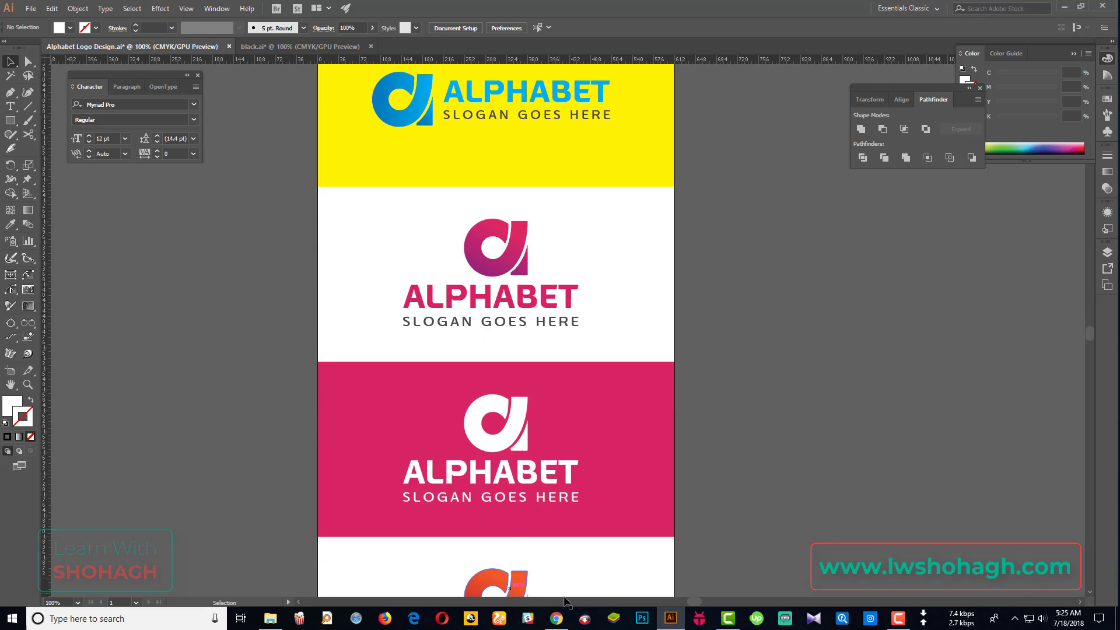
- Browse Shutterstock's 'AB letter logo' results, ending on the Google 'creative logo design' results
key("alt+Tab")
key("ctrl+Tab")
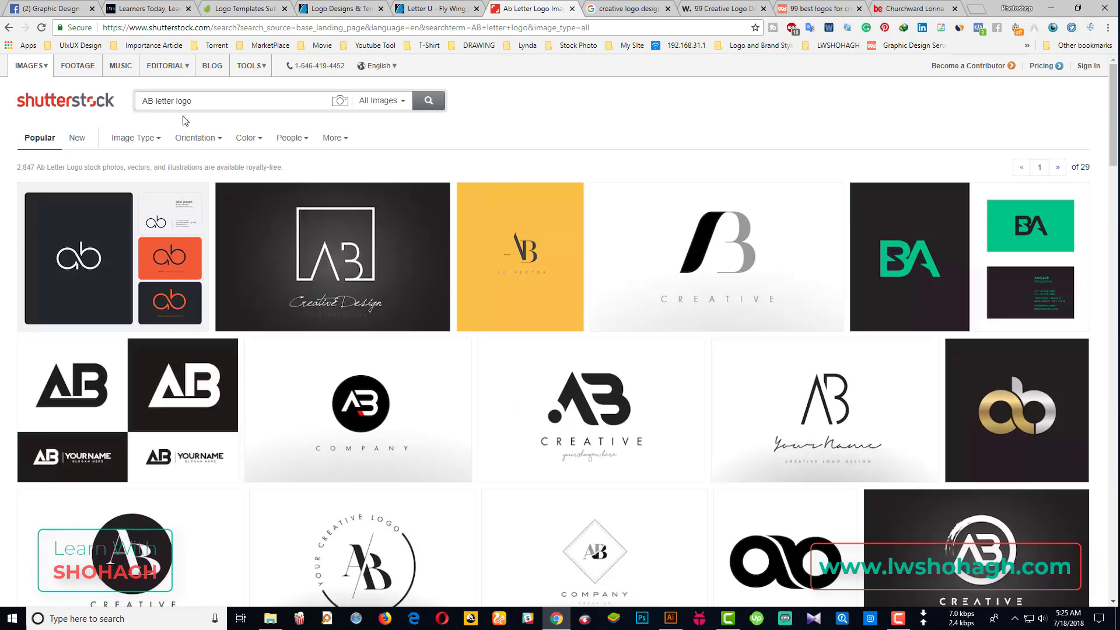
scroll(526, 262, "down", 5)
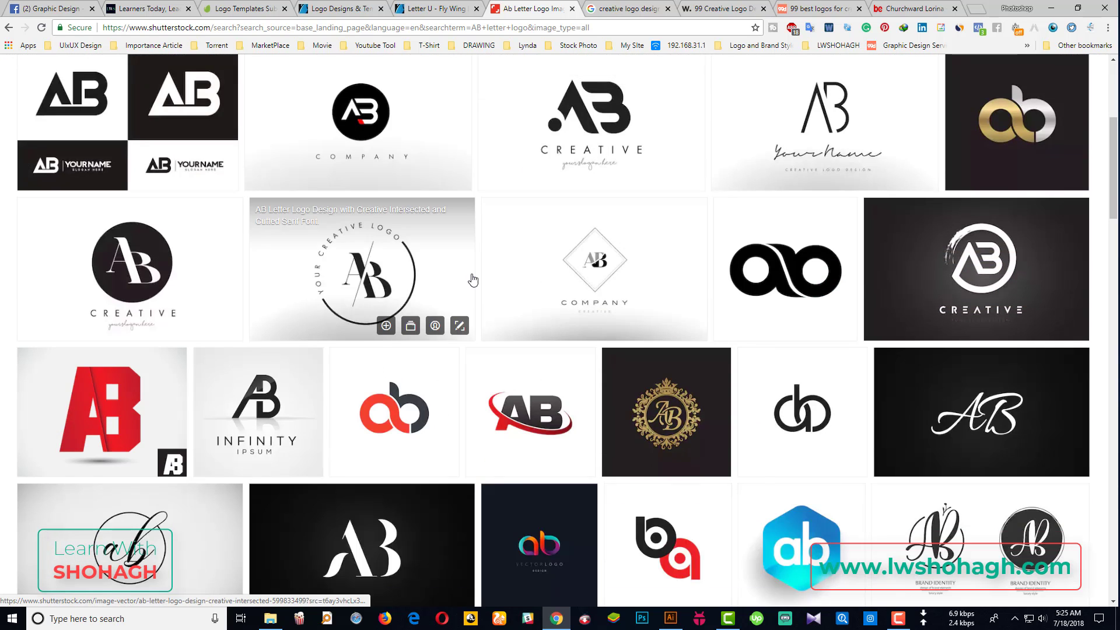
scroll(496, 283, "down", 4)
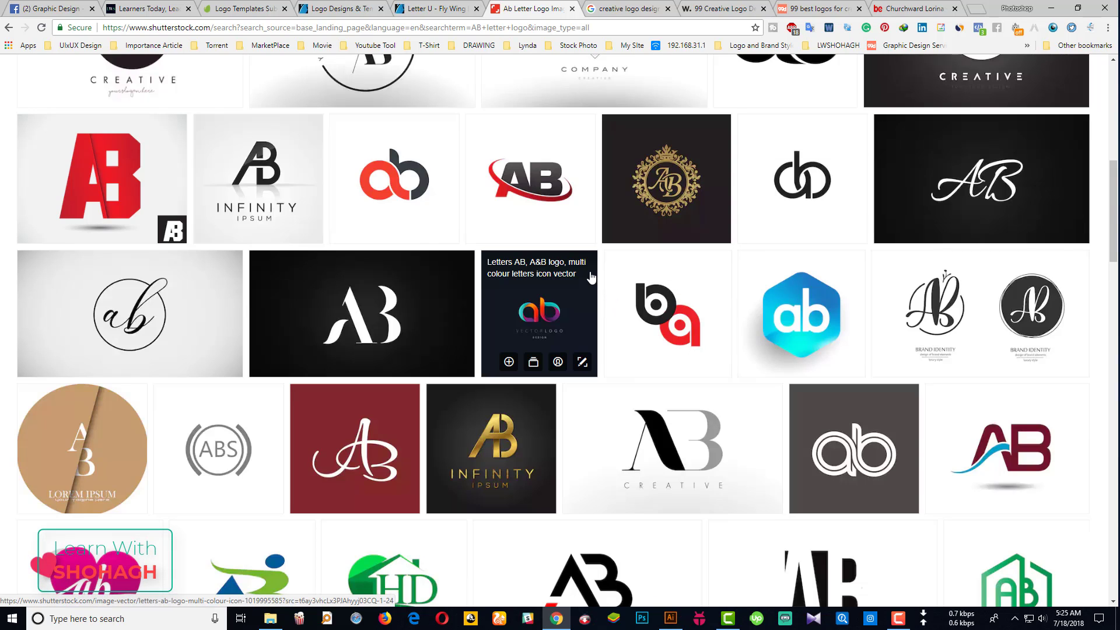
mouse_move(539, 541)
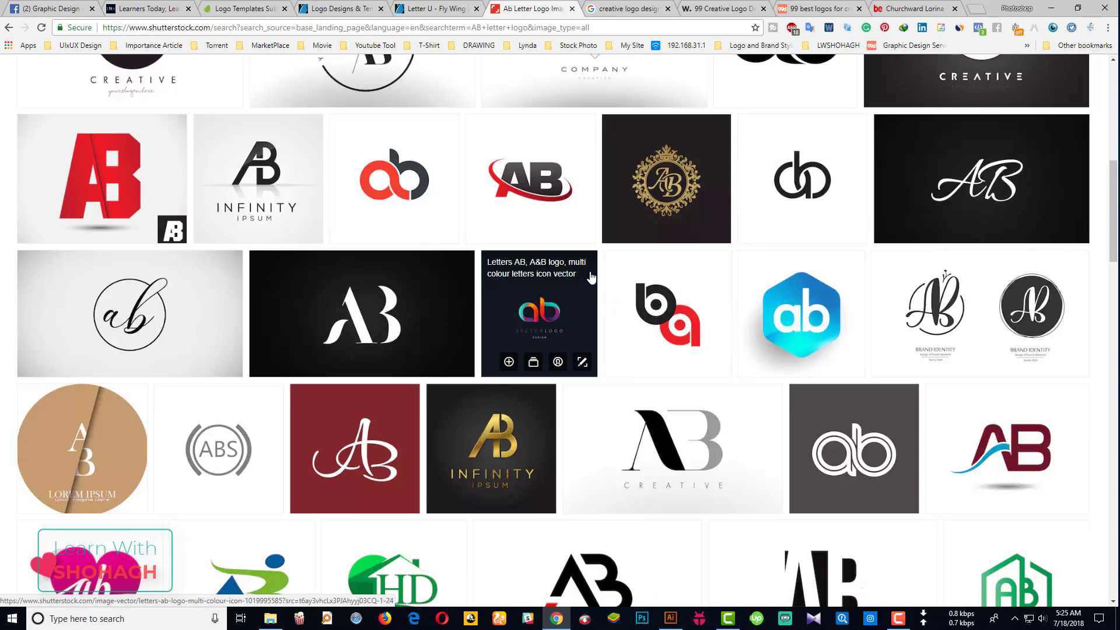
left_click(628, 9)
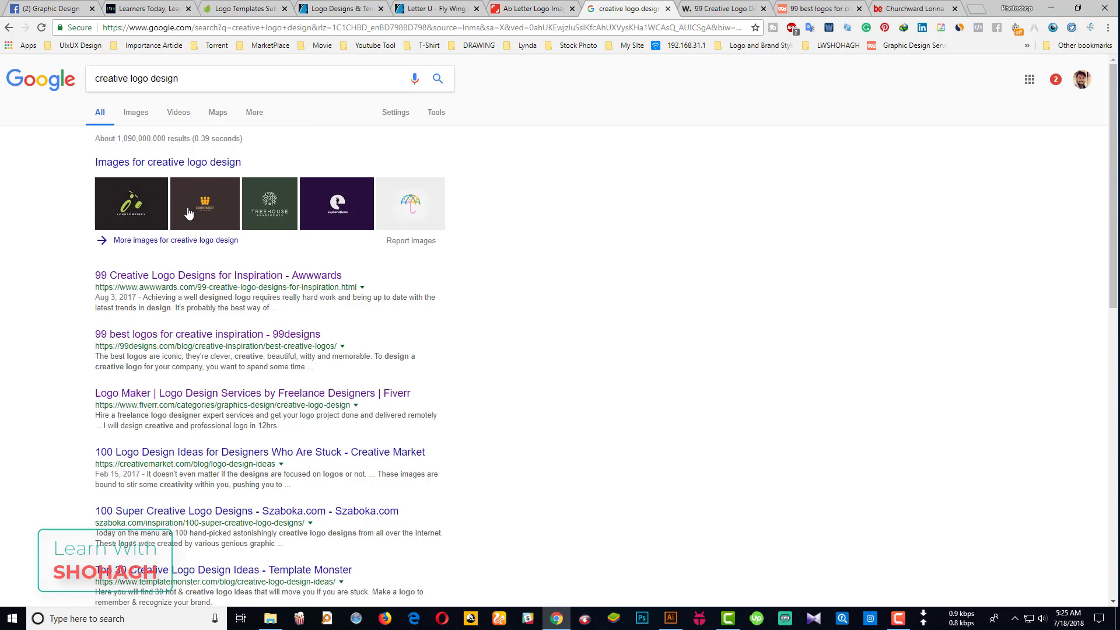
- Scroll through Awwwards' 99 Creative Logo Designs gallery, then move to the 99designs article
left_click(731, 8)
scroll(370, 220, "up", 3)
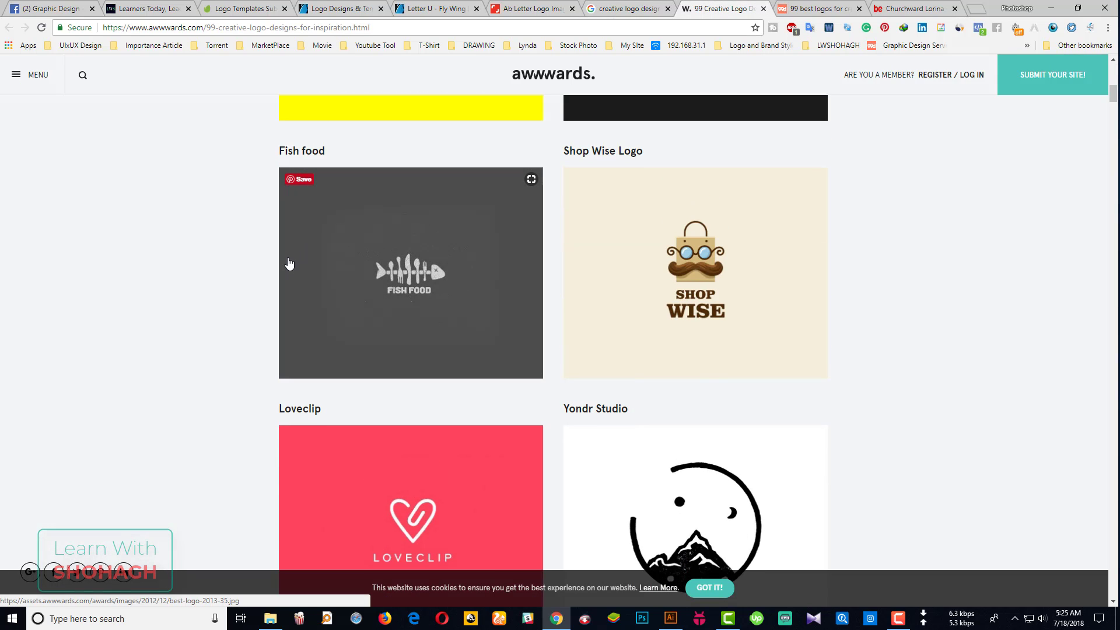
scroll(289, 264, "up", 4)
scroll(296, 262, "down", 3)
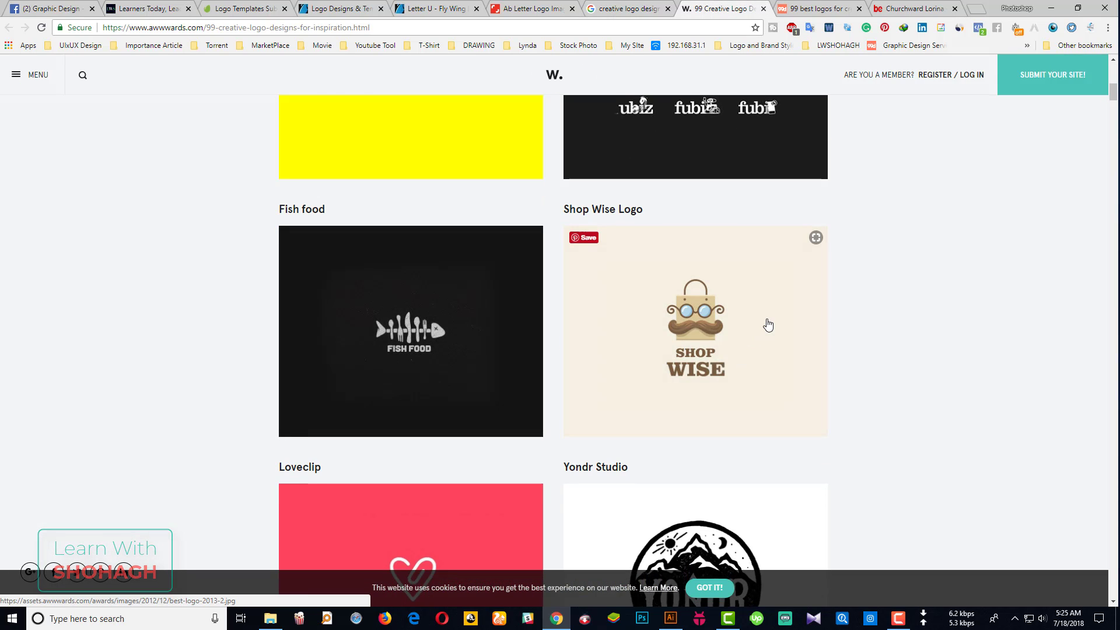
scroll(768, 325, "up", 2)
scroll(607, 234, "down", 6)
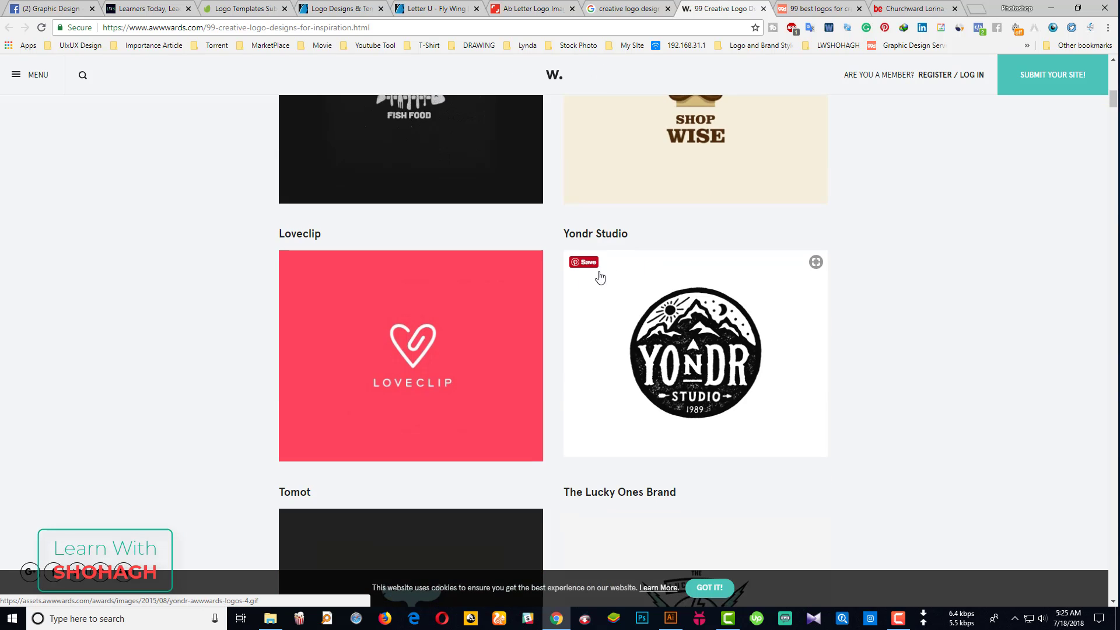
scroll(601, 278, "down", 3)
scroll(723, 240, "up", 3)
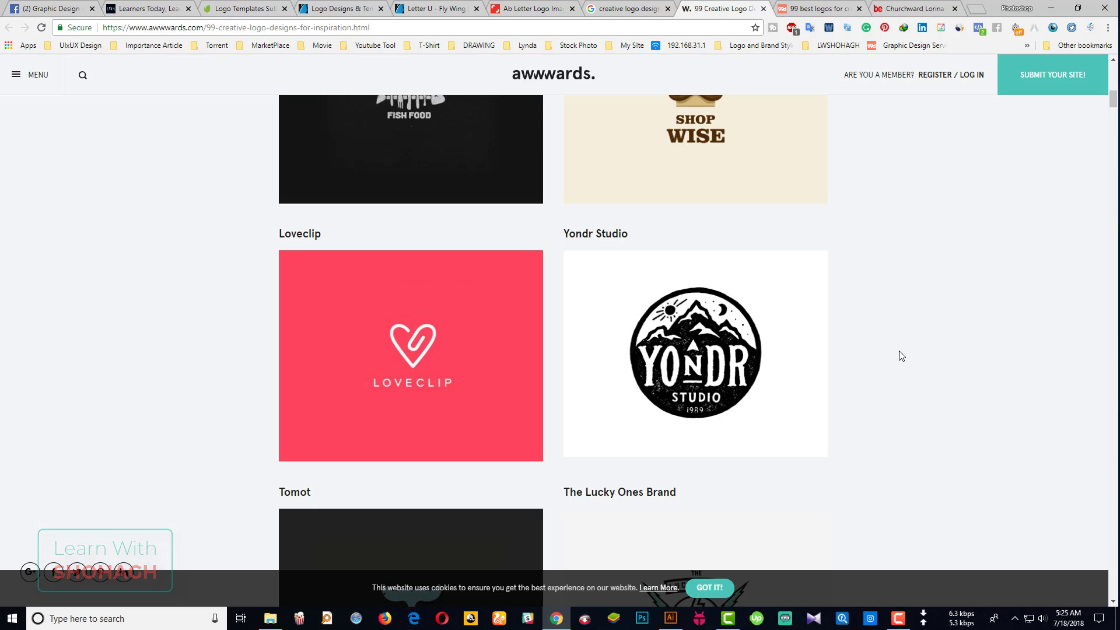
scroll(902, 356, "down", 4)
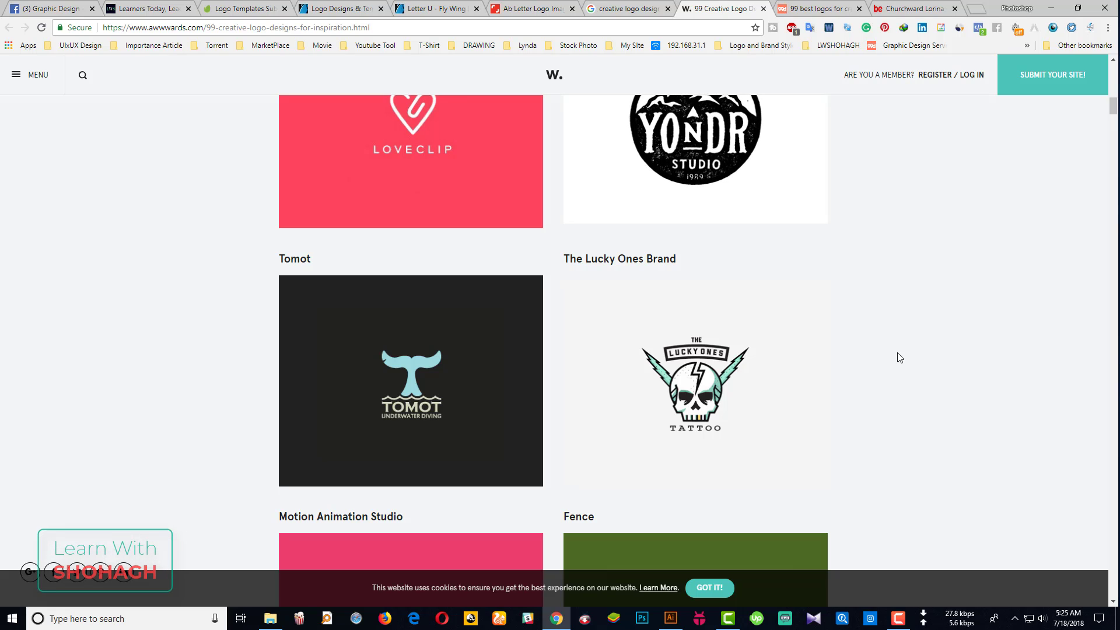
scroll(845, 281, "down", 1)
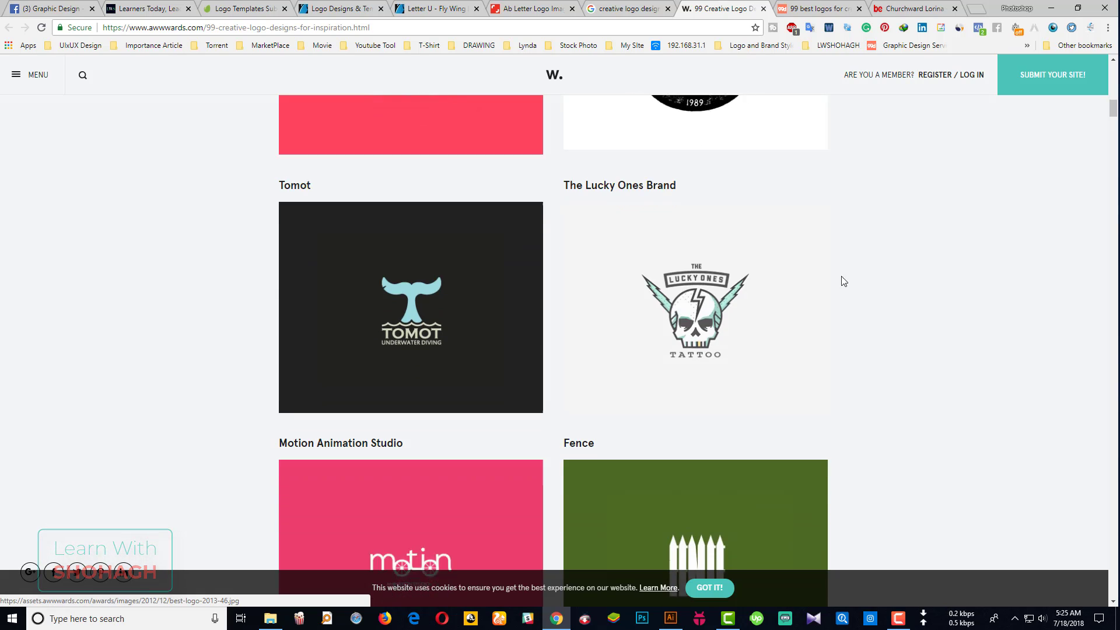
scroll(845, 281, "down", 1)
scroll(400, 321, "down", 3)
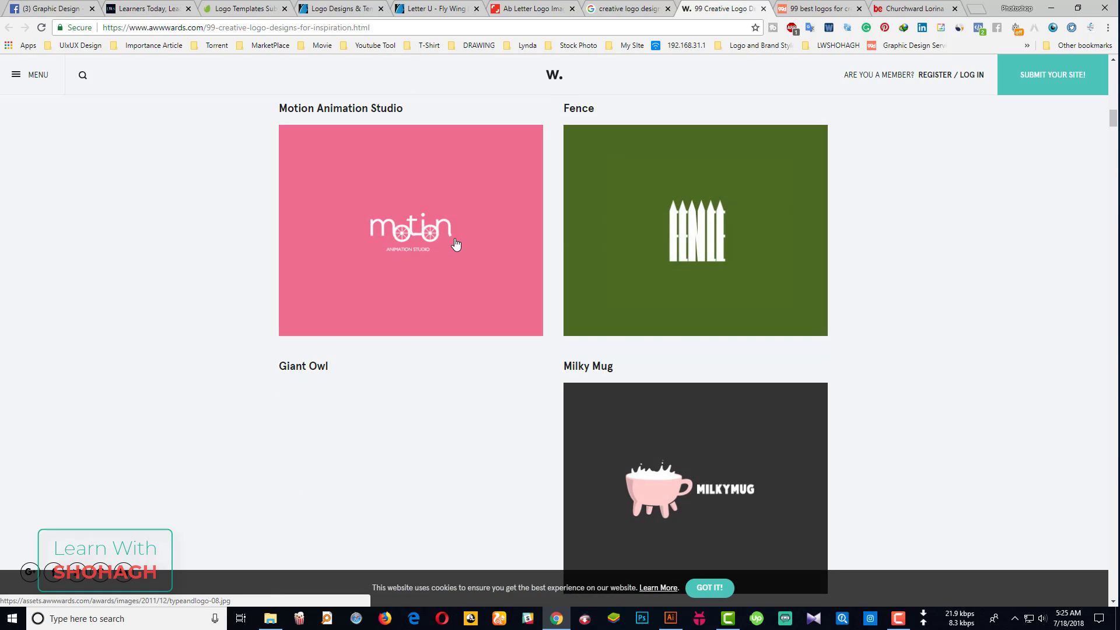
scroll(490, 234, "down", 3)
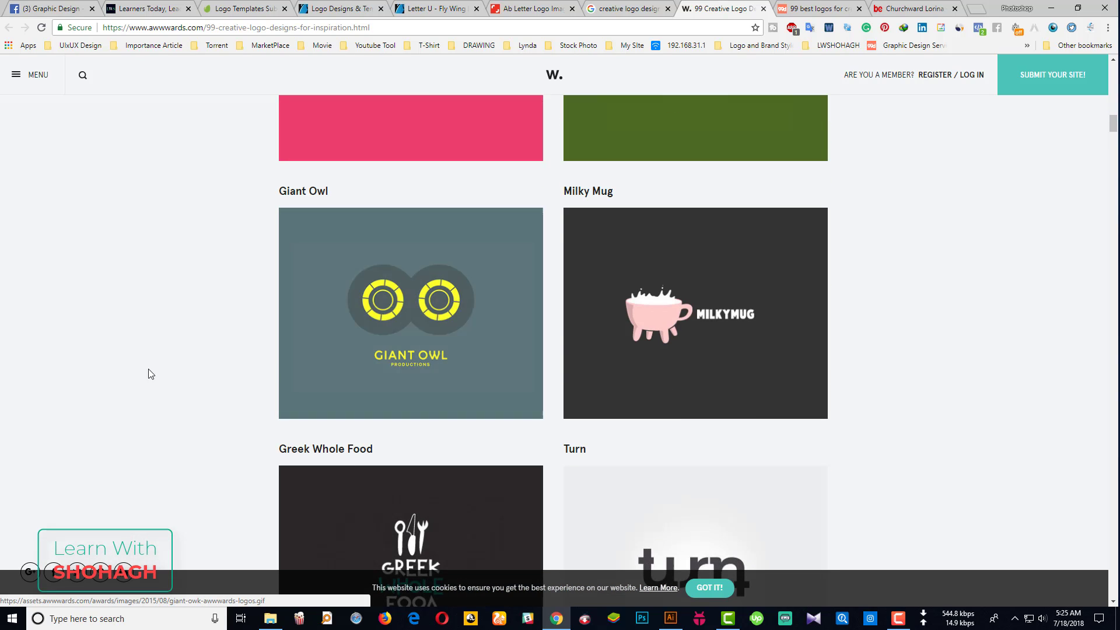
scroll(175, 362, "down", 2)
scroll(234, 342, "down", 4)
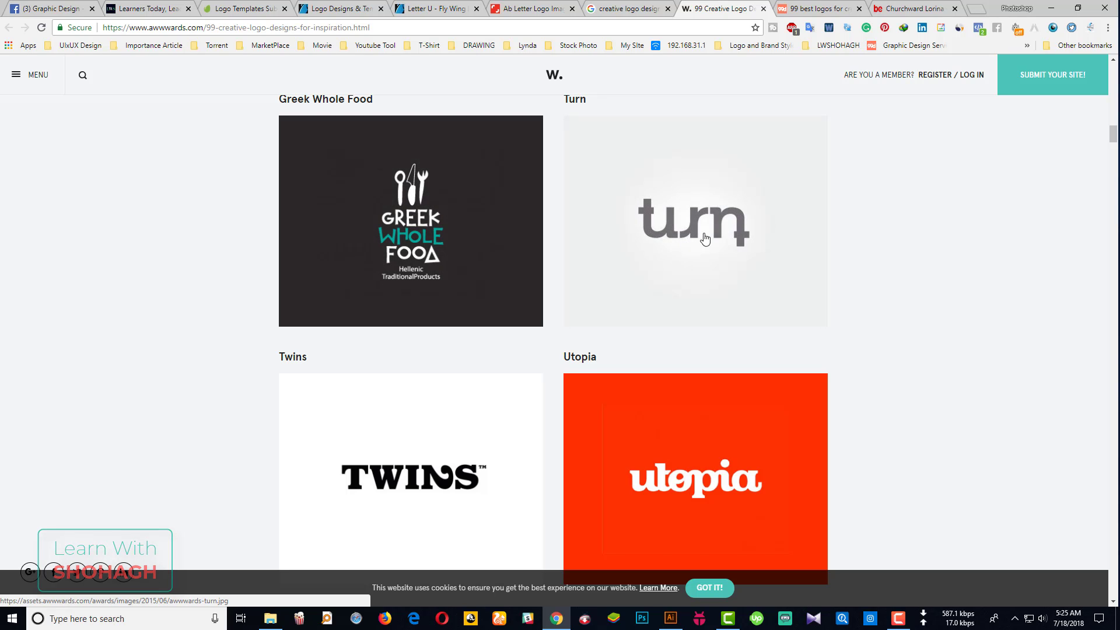
left_click(817, 8)
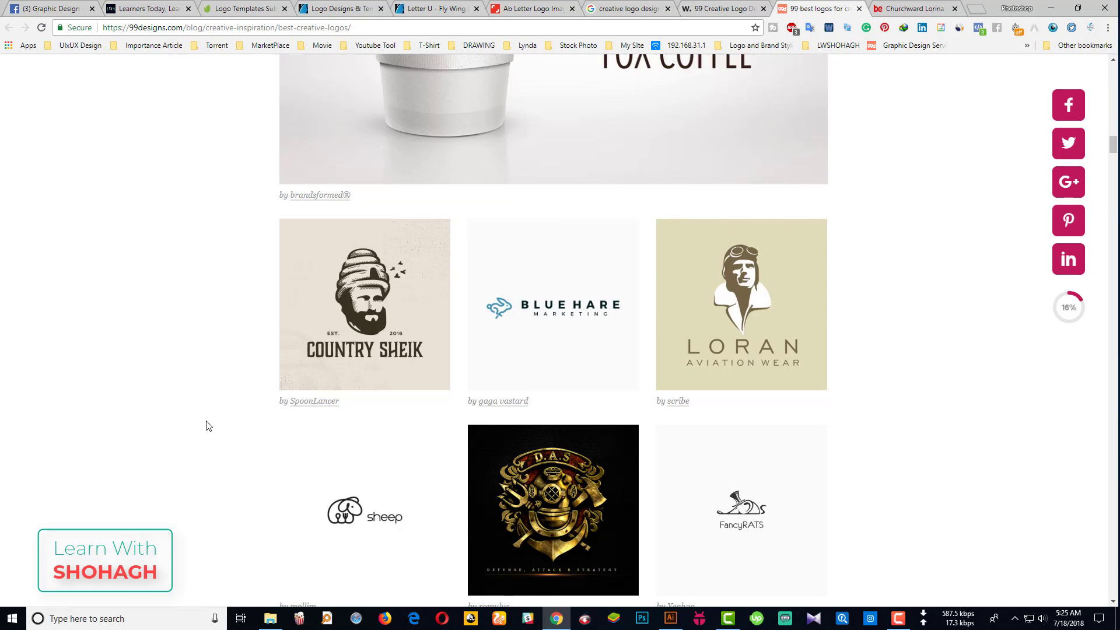
- Scroll up and down through the 99designs best creative logos gallery
scroll(216, 425, "up", 6)
scroll(429, 405, "up", 8)
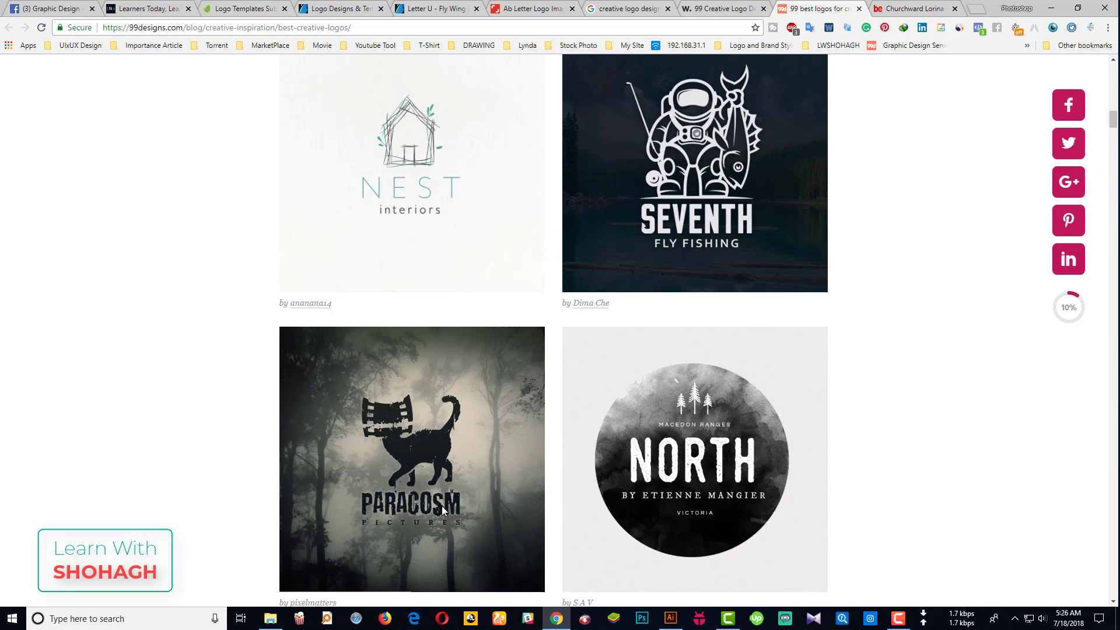
scroll(443, 505, "up", 2)
scroll(485, 286, "up", 2)
scroll(420, 210, "up", 3)
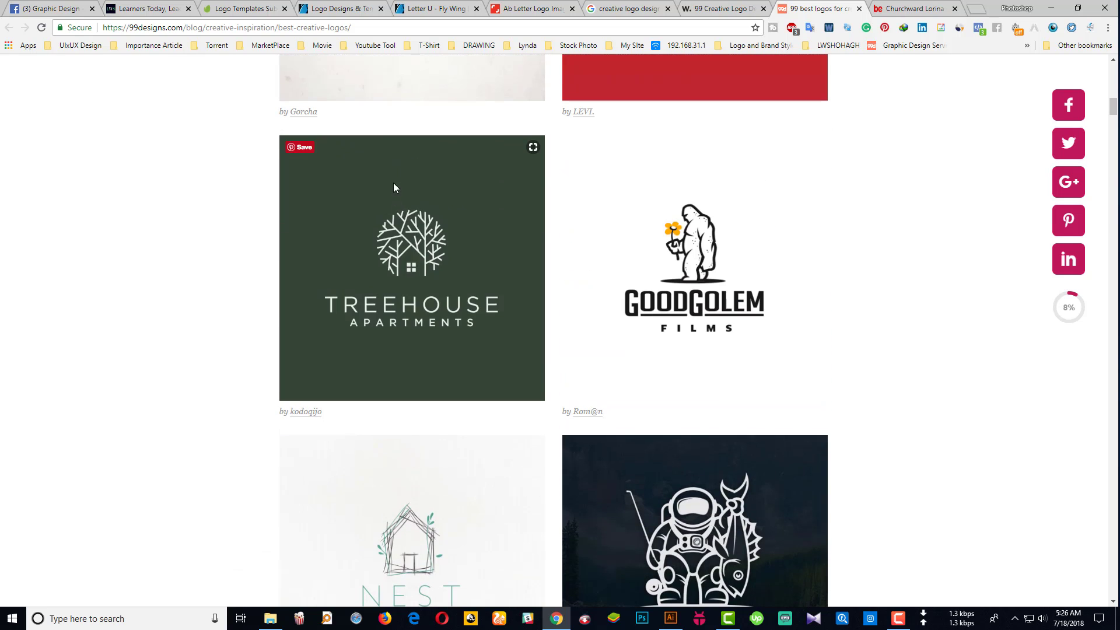
scroll(737, 107, "up", 3)
scroll(628, 366, "down", 10)
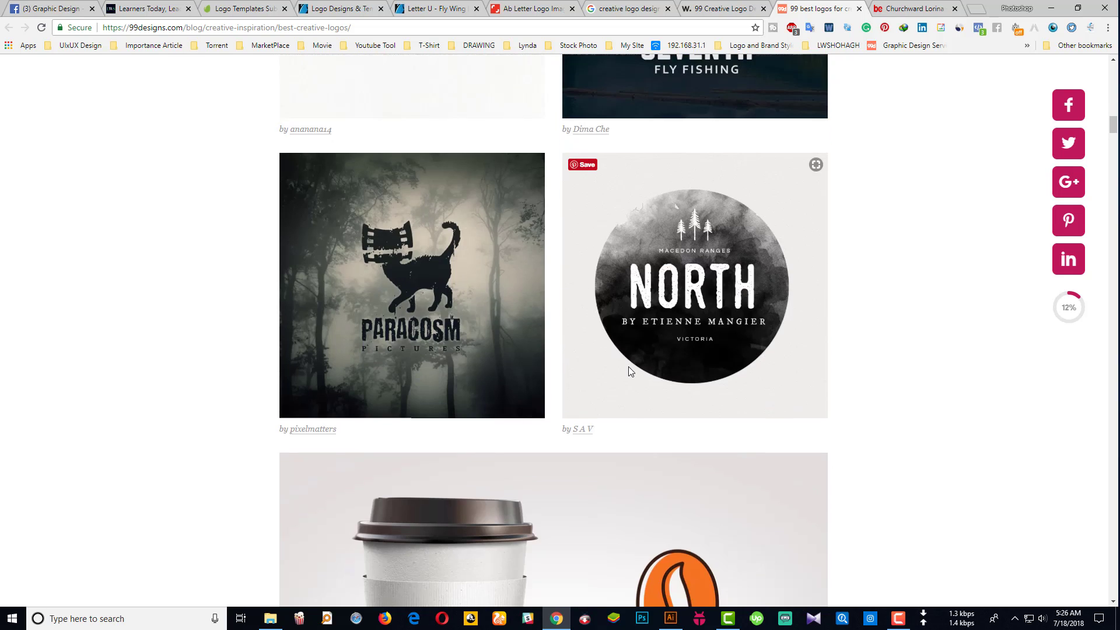
scroll(629, 366, "down", 5)
scroll(581, 372, "down", 5)
left_click(256, 6)
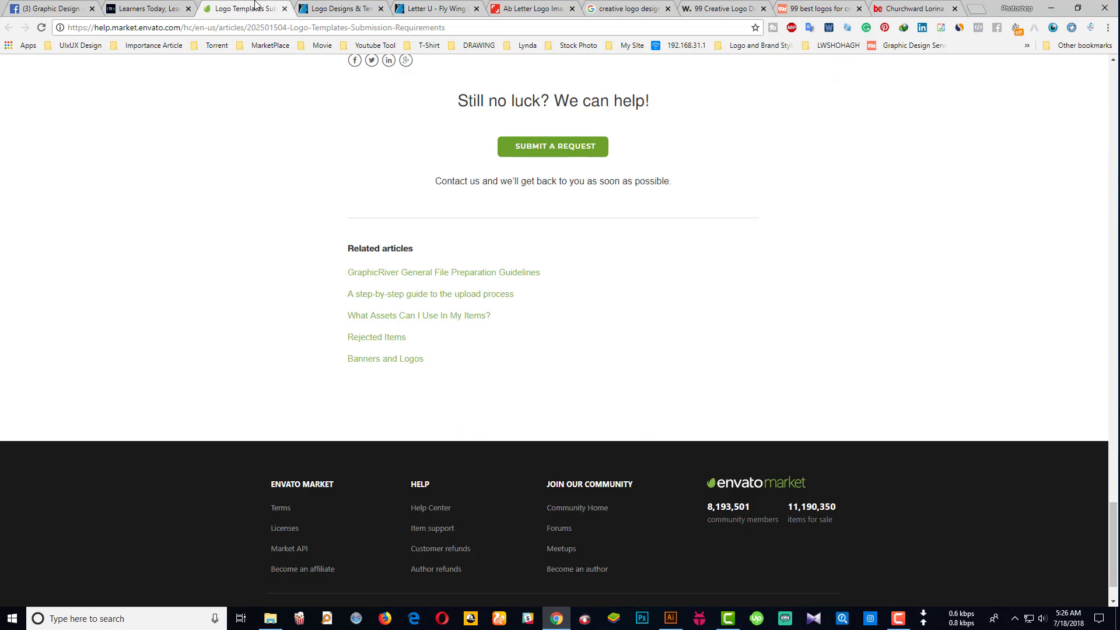
scroll(492, 303, "up", 5)
scroll(490, 288, "up", 9)
scroll(490, 289, "up", 2)
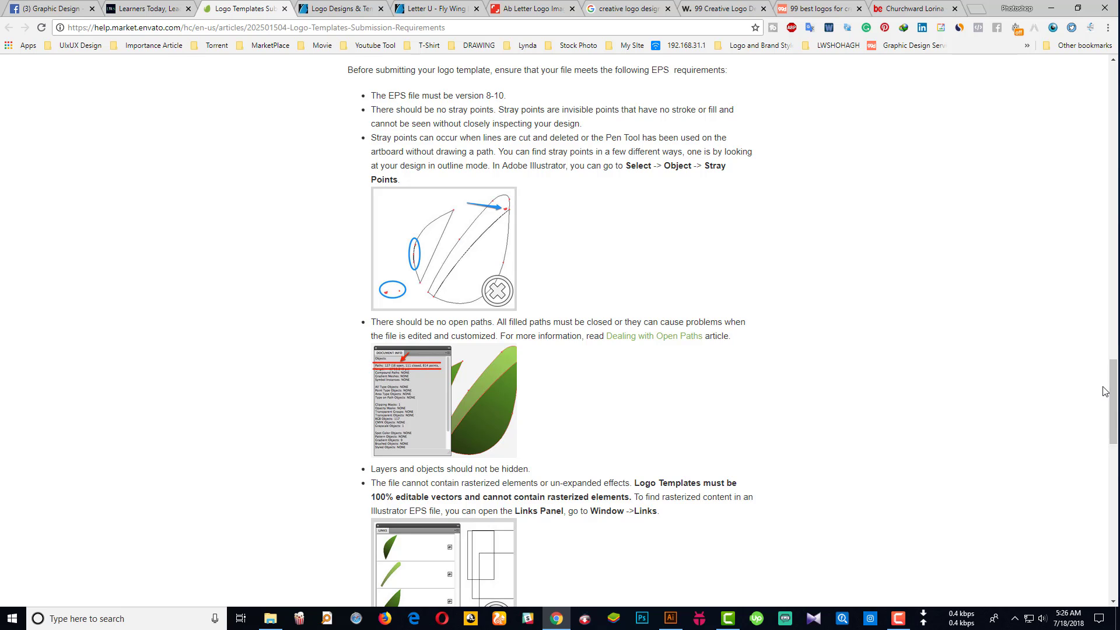
scroll(490, 289, "up", 10)
scroll(490, 289, "up", 15)
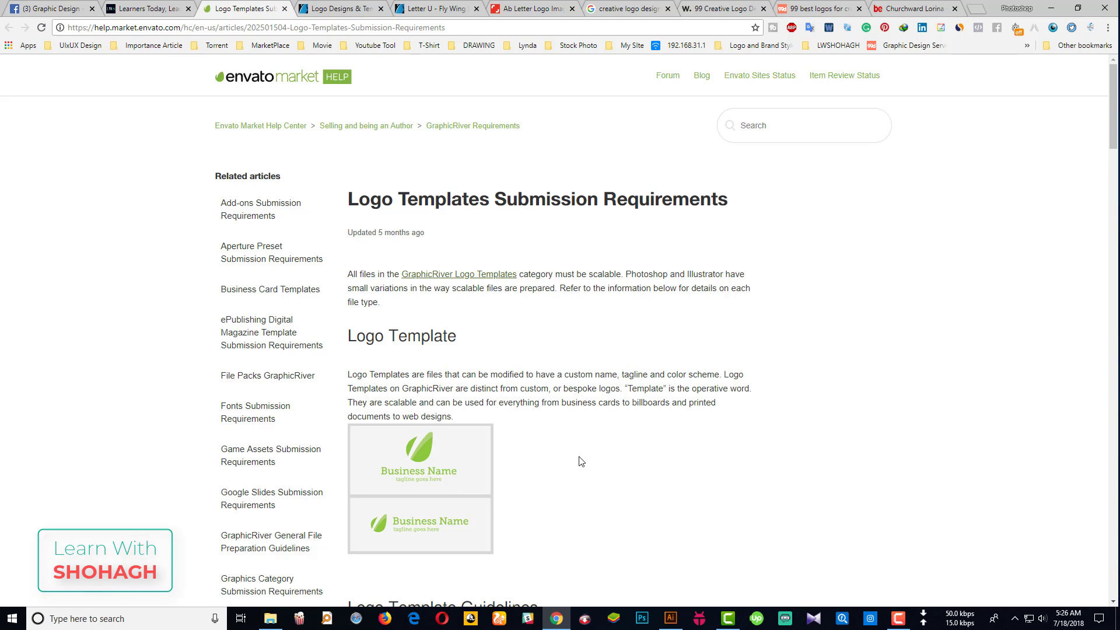
scroll(569, 350, "down", 2)
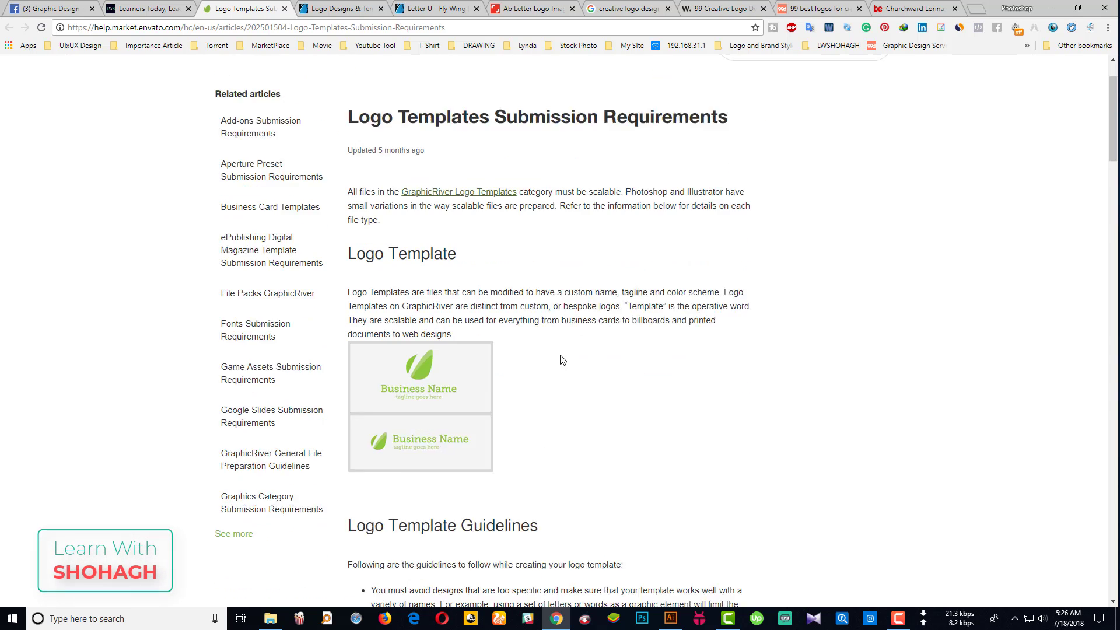
scroll(560, 359, "down", 3)
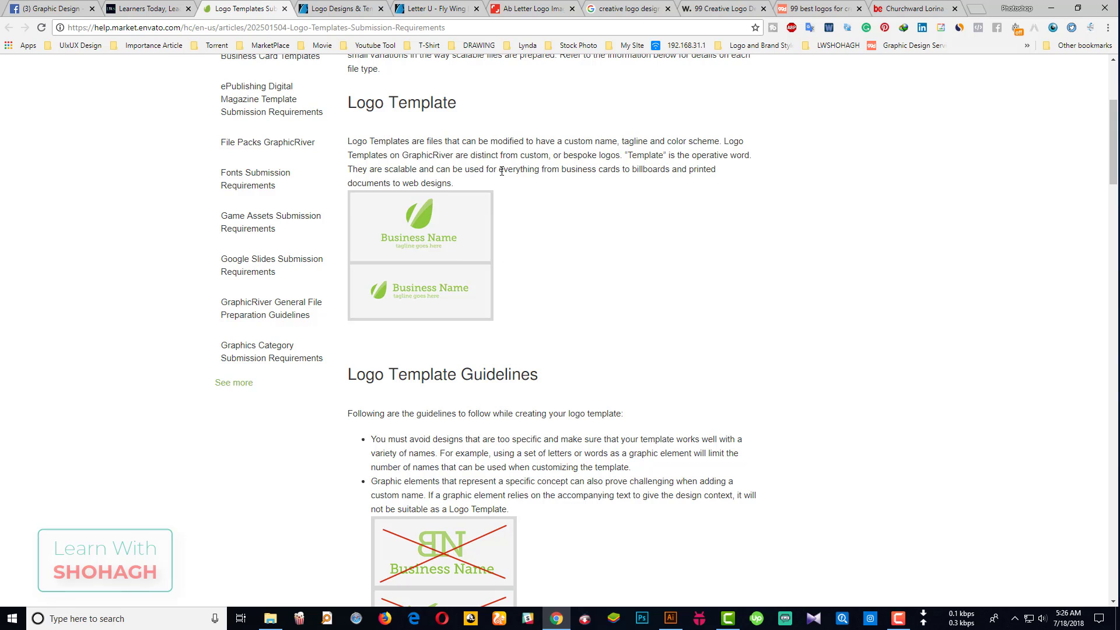
mouse_move(420, 376)
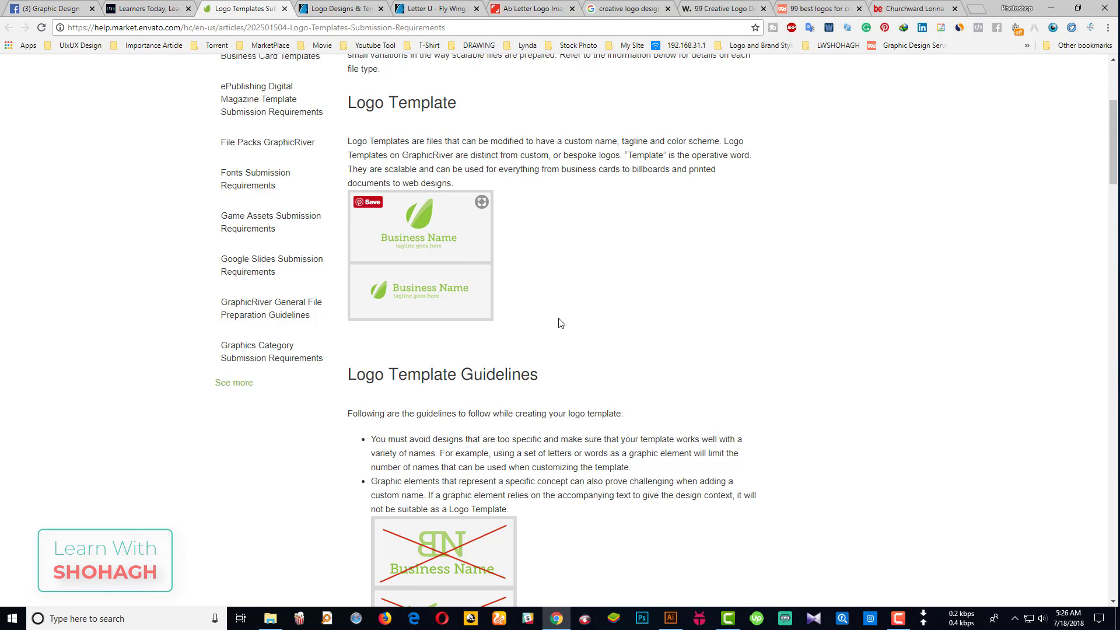
scroll(561, 322, "down", 3)
mouse_move(443, 407)
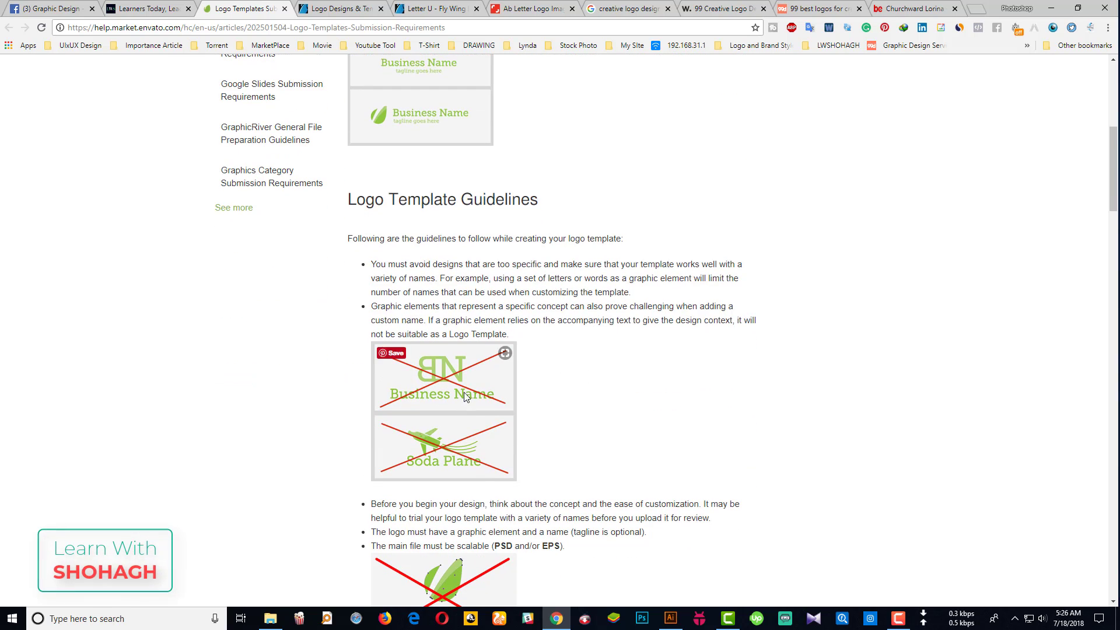
left_click(513, 8)
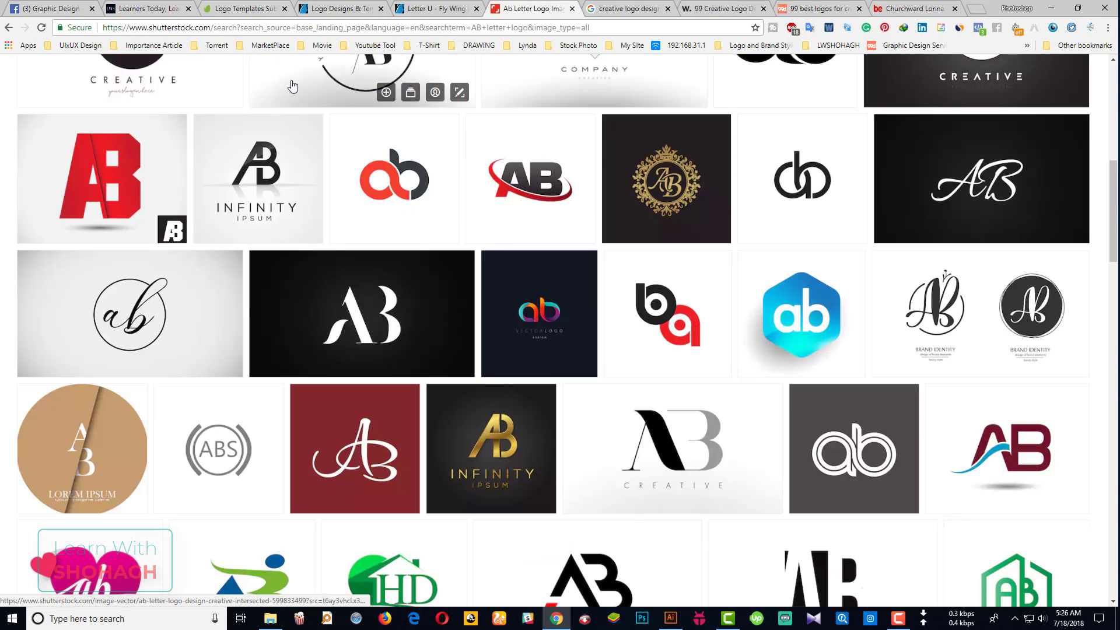
left_click(249, 9)
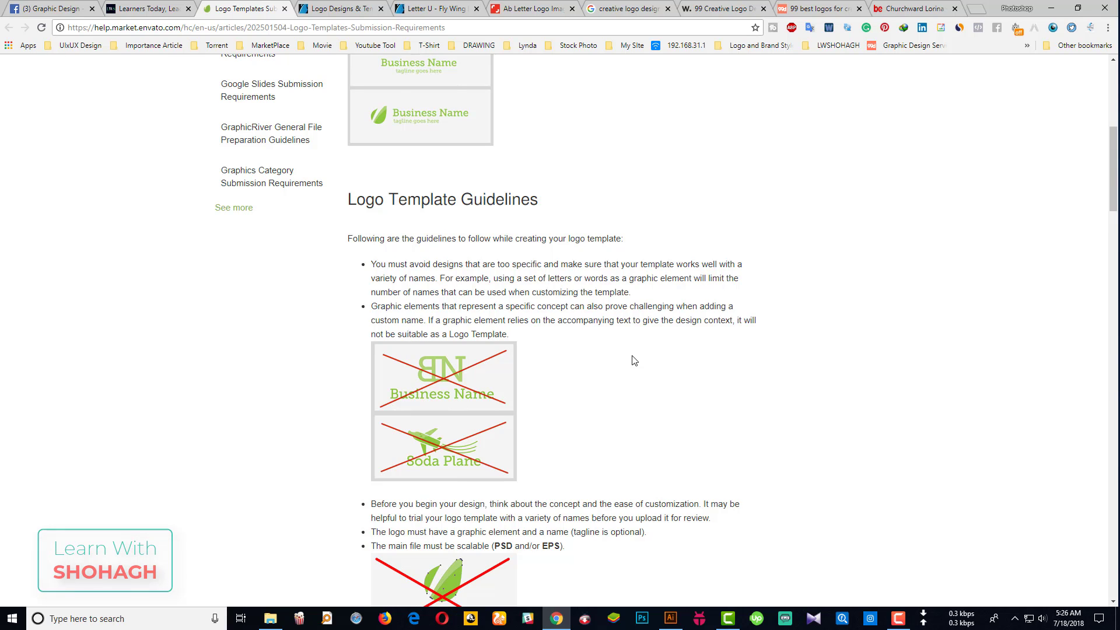
scroll(635, 361, "down", 4)
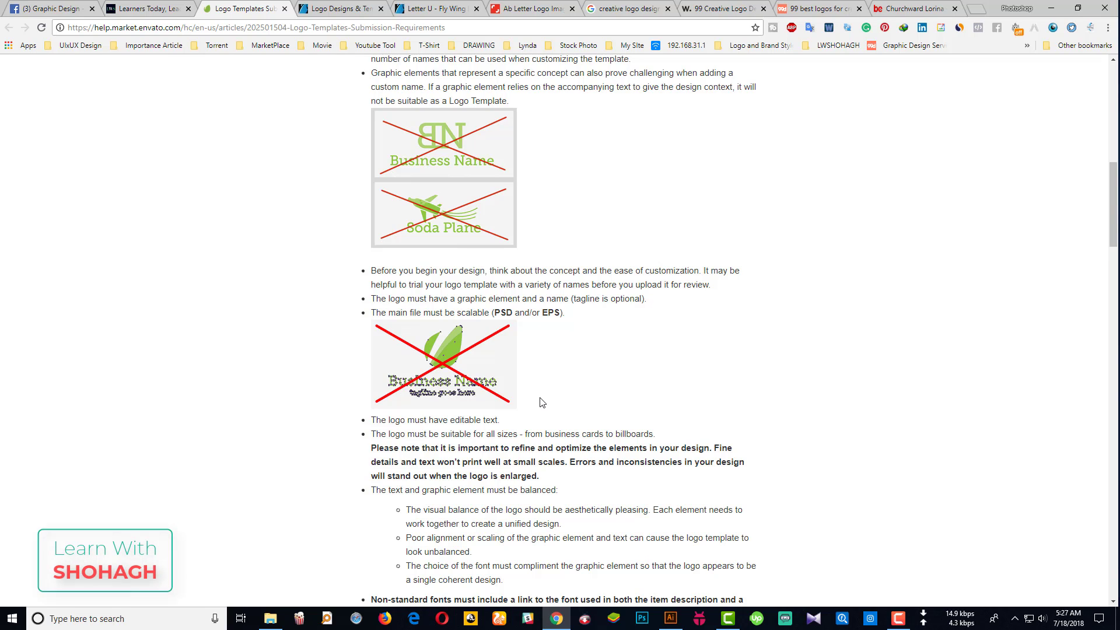
mouse_move(444, 363)
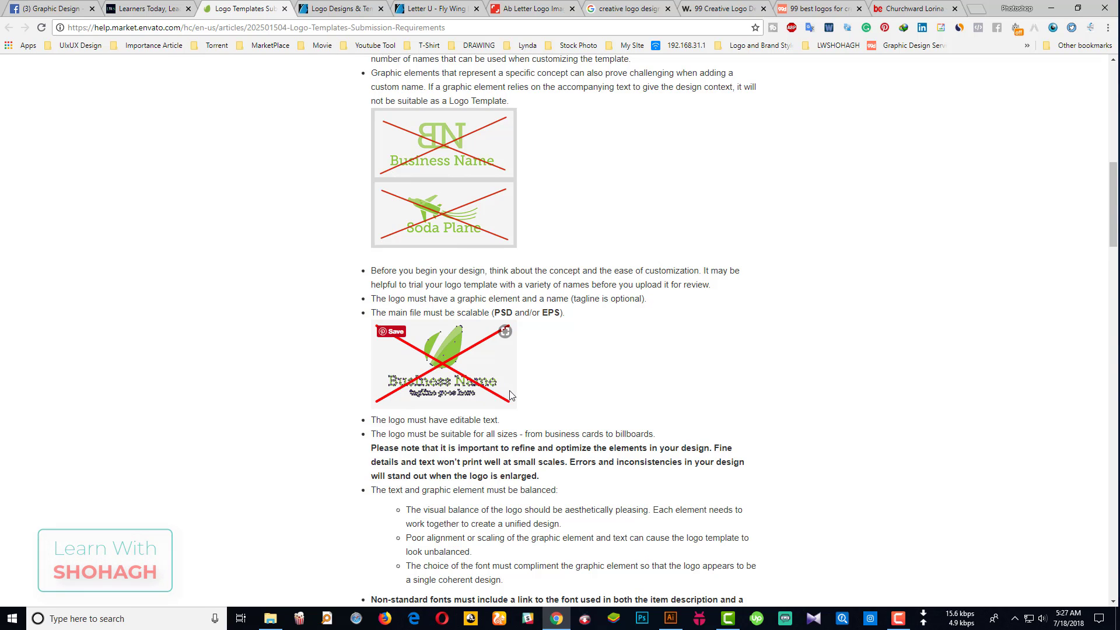
scroll(510, 395, "down", 5)
- Read through the Logo Template Guidelines, then move to the GraphicRiver 'Logo Designs & Templates' page
scroll(455, 350, "down", 5)
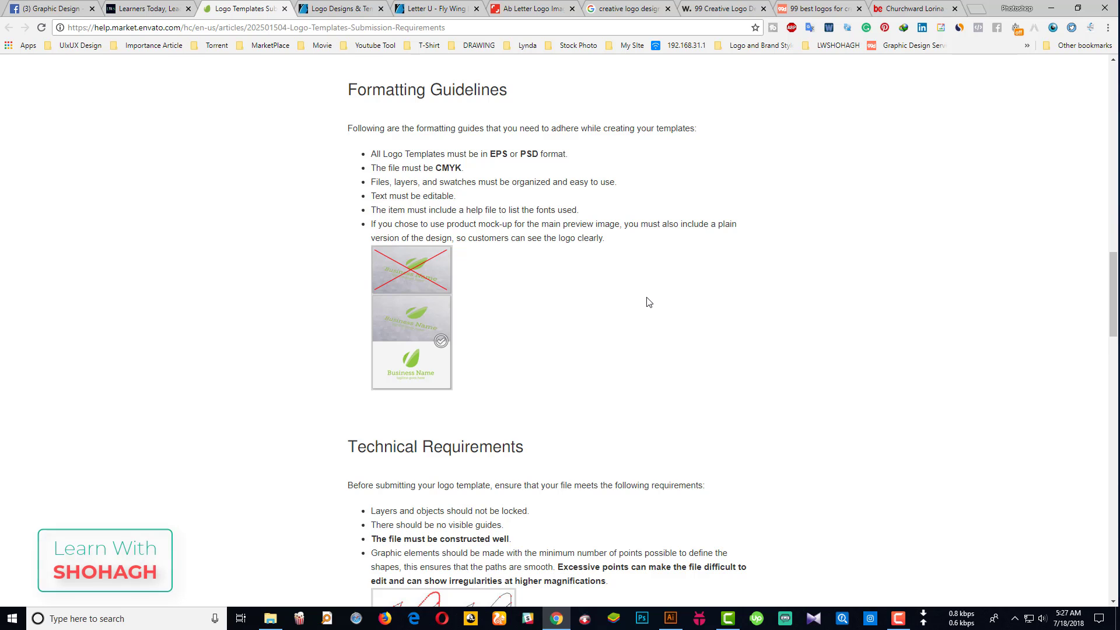
scroll(629, 285, "up", 3)
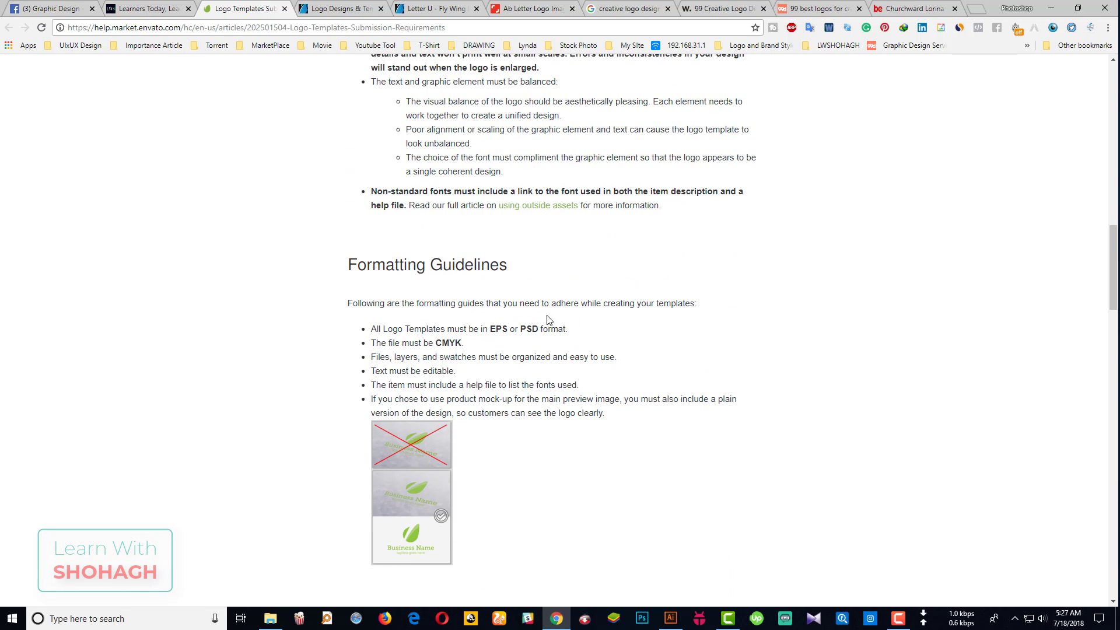
scroll(569, 325, "up", 5)
scroll(569, 320, "up", 5)
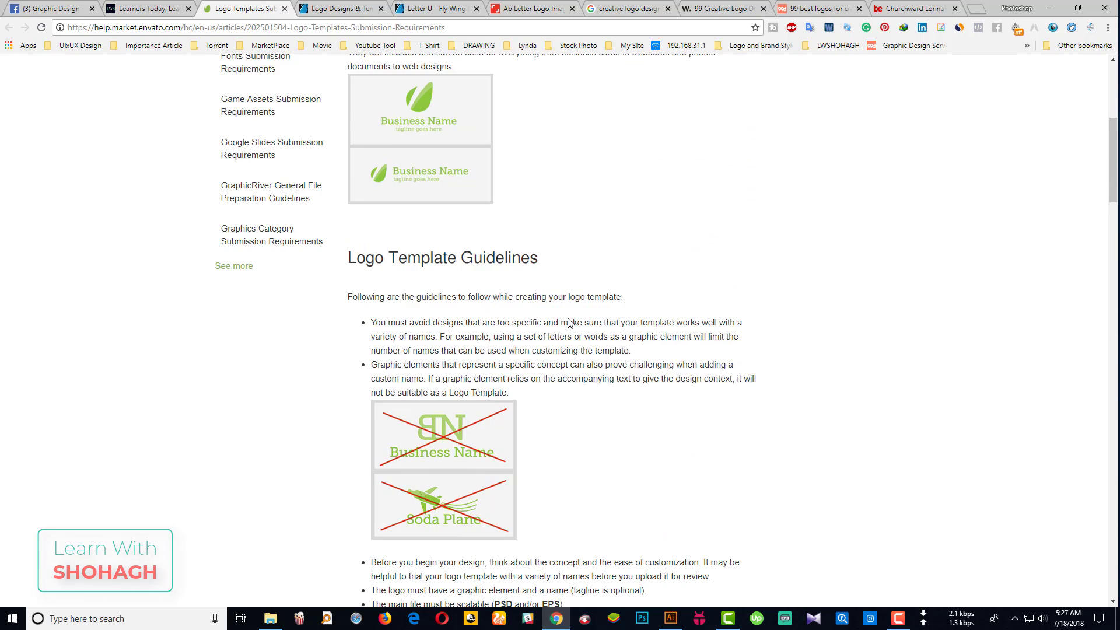
scroll(569, 319, "up", 1)
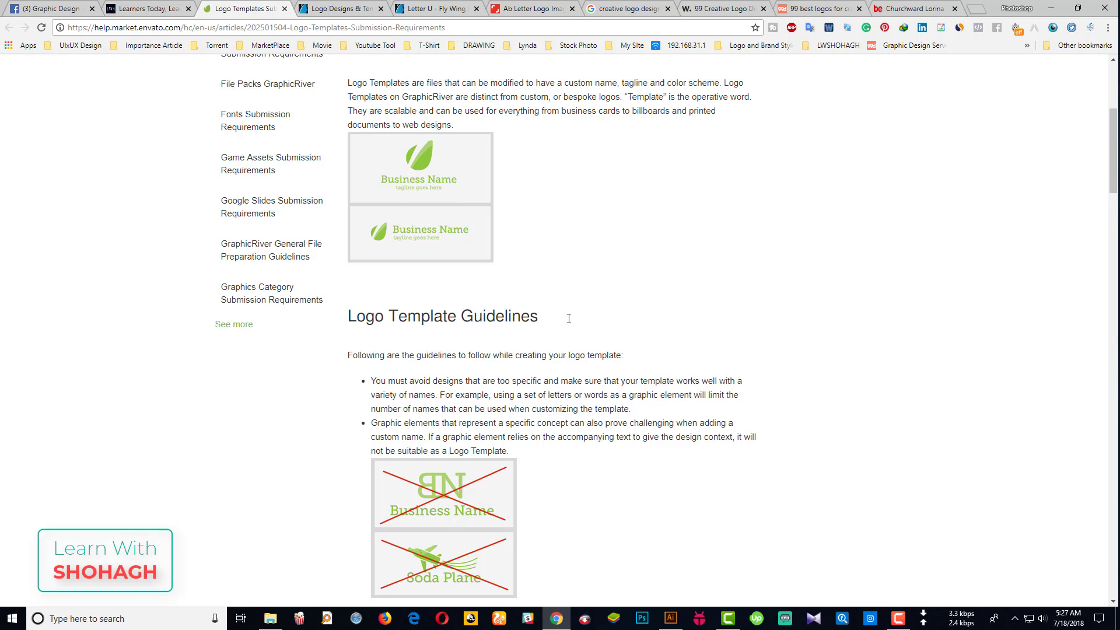
scroll(569, 318, "down", 2)
scroll(569, 318, "down", 2)
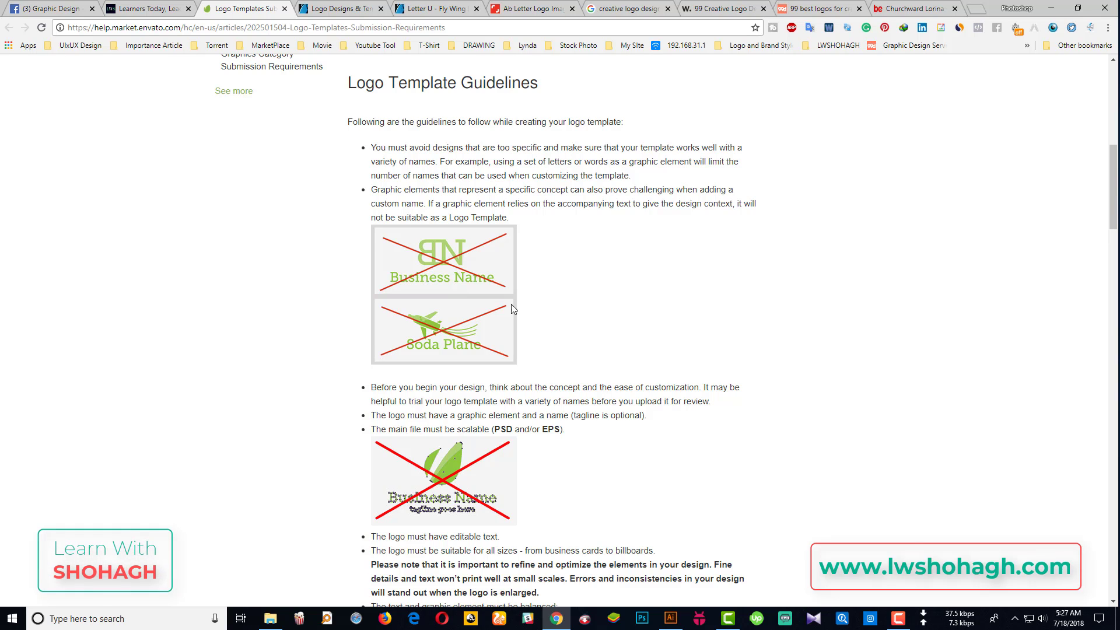
left_click(326, 8)
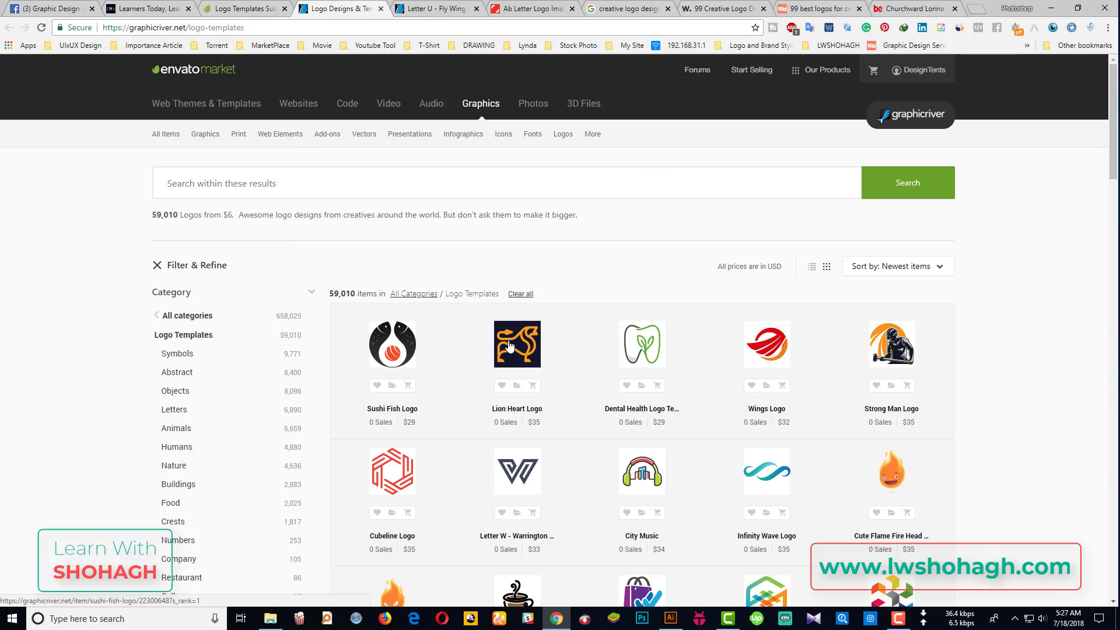
- Open the Sushi Fish, Lion Heart, Dental Health, Wings and Strong Man logo items in background tabs
middle_click(417, 363)
middle_click(517, 356)
middle_click(653, 357)
middle_click(768, 350)
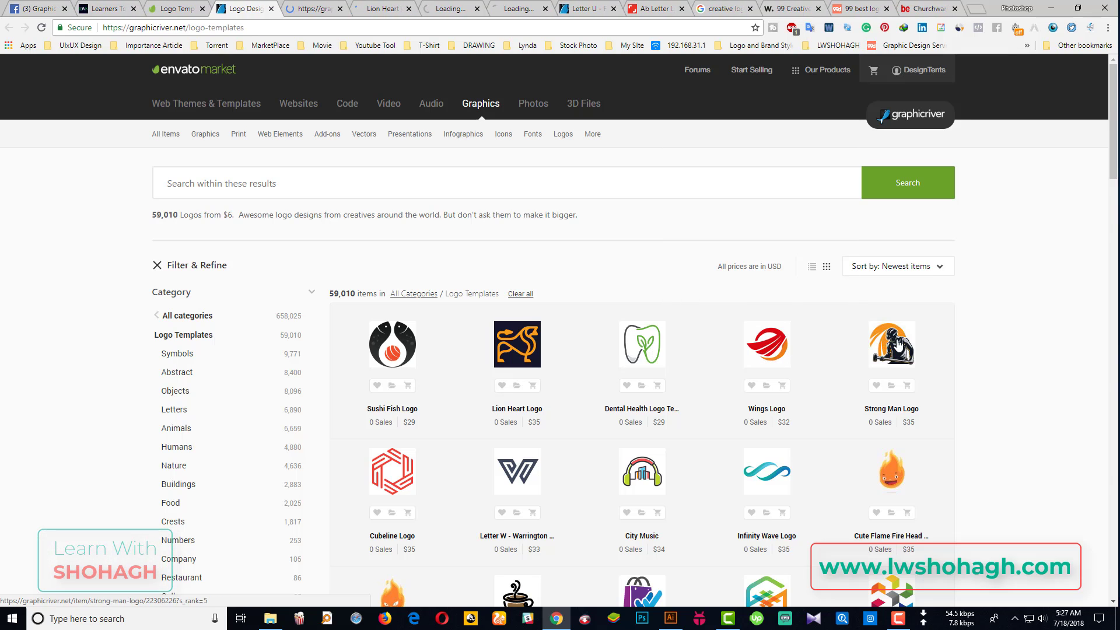
middle_click(896, 346)
left_click(563, 133)
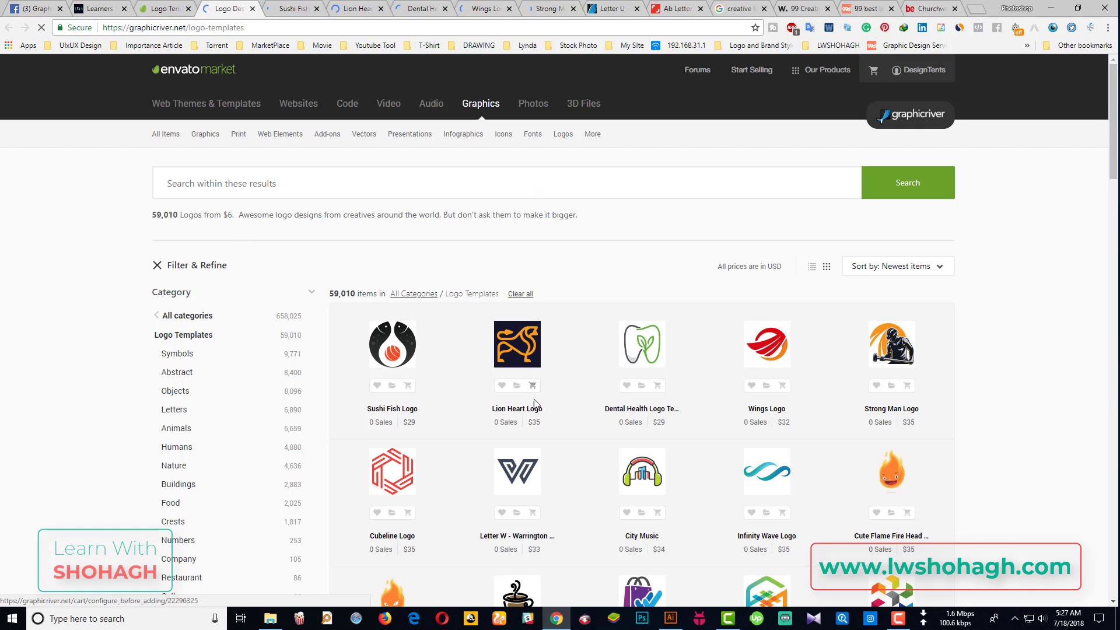
- Review the Sushi Fish Logo and Lion Heart Logo item details and tags
left_click(290, 8)
scroll(584, 292, "down", 6)
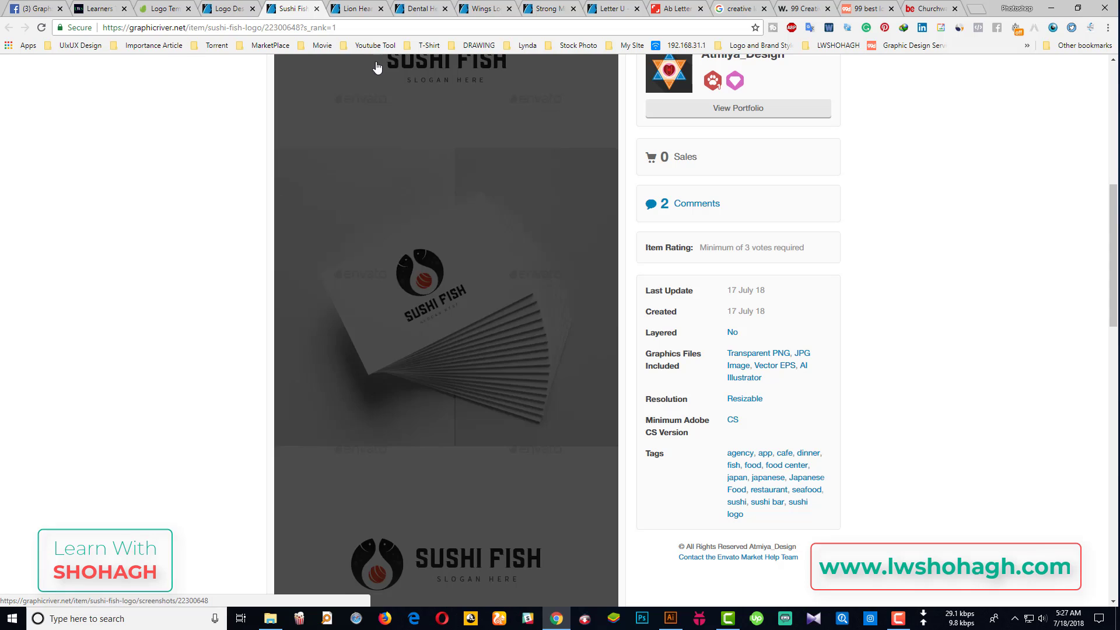
left_click(356, 8)
scroll(288, 309, "down", 7)
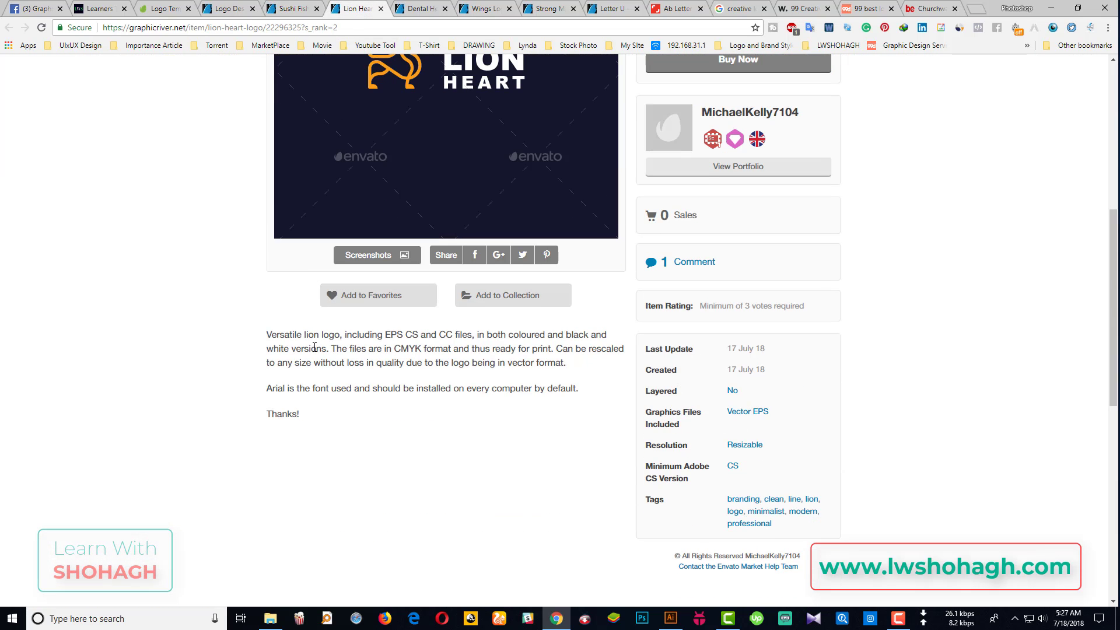
scroll(330, 363, "up", 5)
- Review the Dental Health Logo Template and Wings Logo item details and tags
left_click(414, 8)
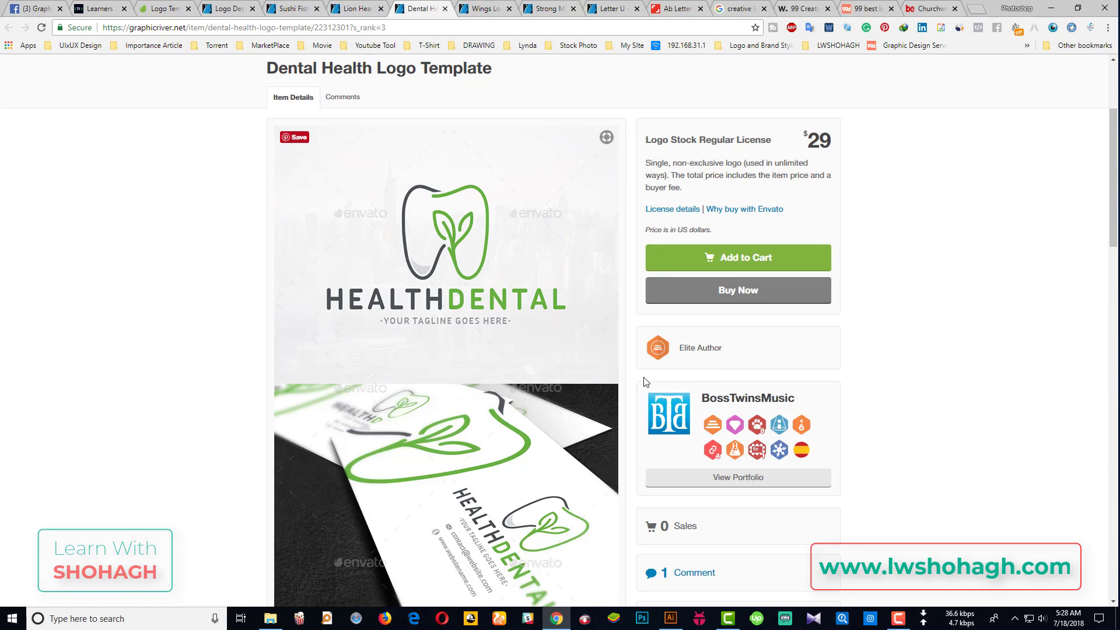
scroll(780, 525, "down", 3)
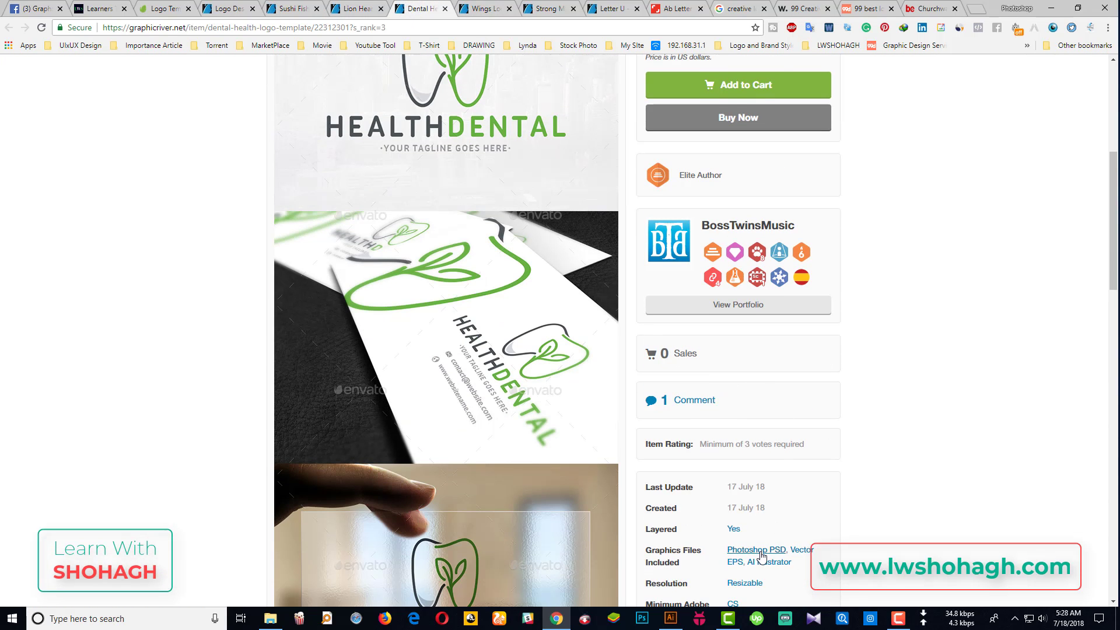
scroll(770, 558, "down", 1)
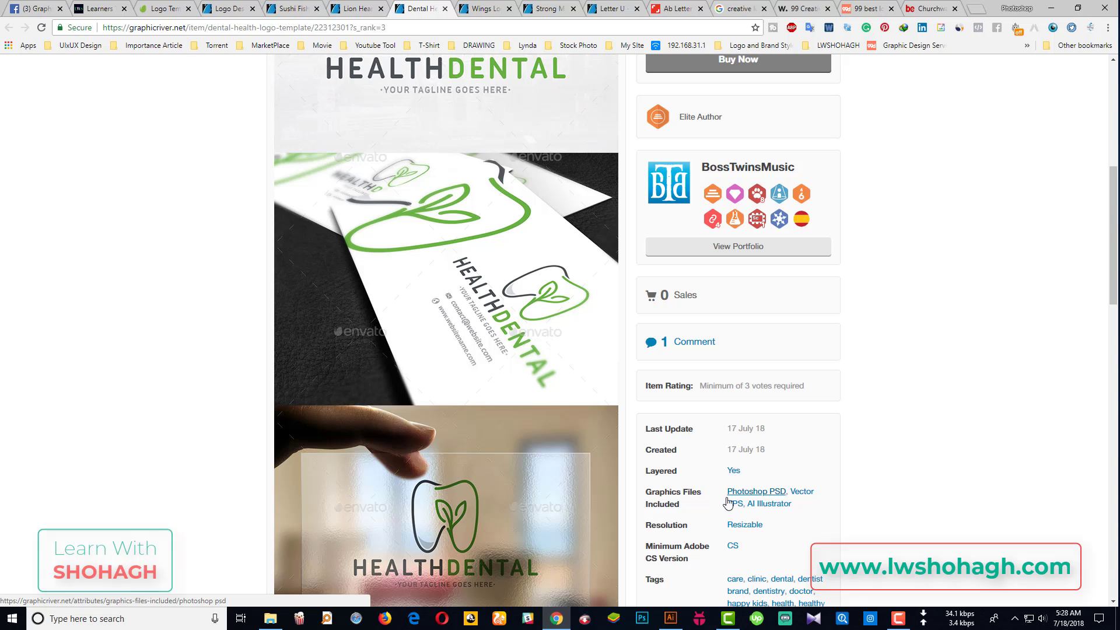
left_click(484, 8)
scroll(792, 291, "down", 8)
scroll(793, 292, "down", 3)
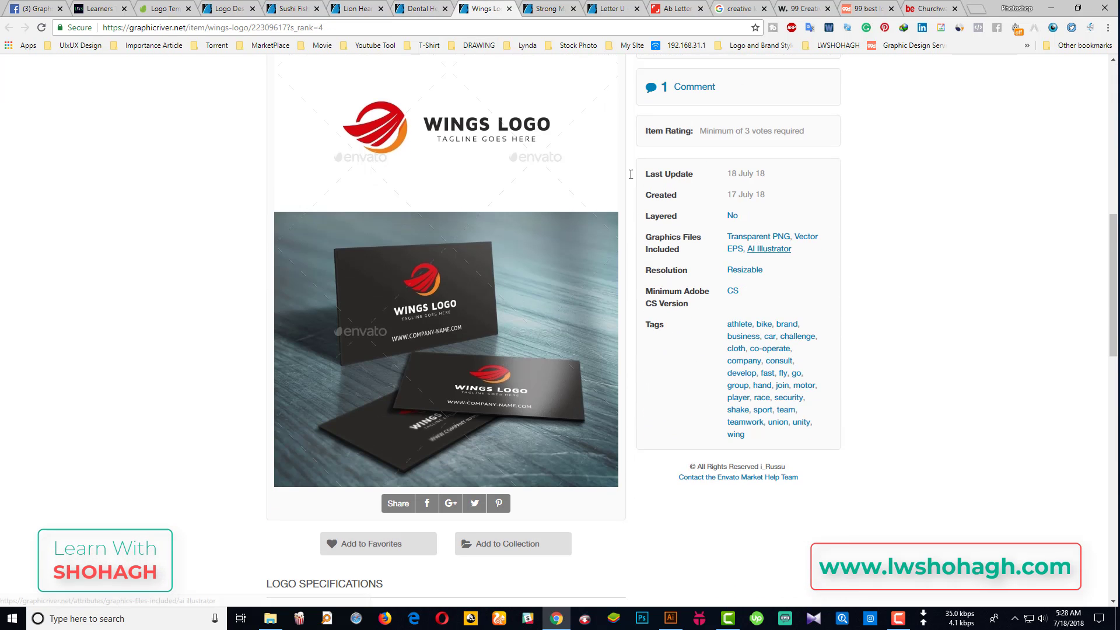
left_click(270, 619)
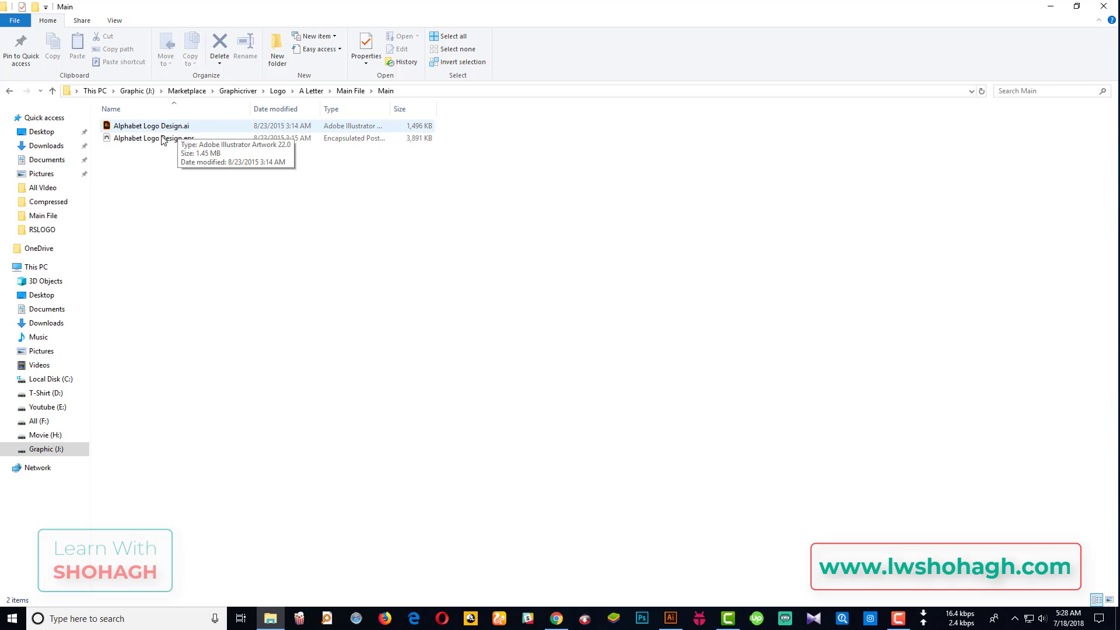
mouse_move(153, 138)
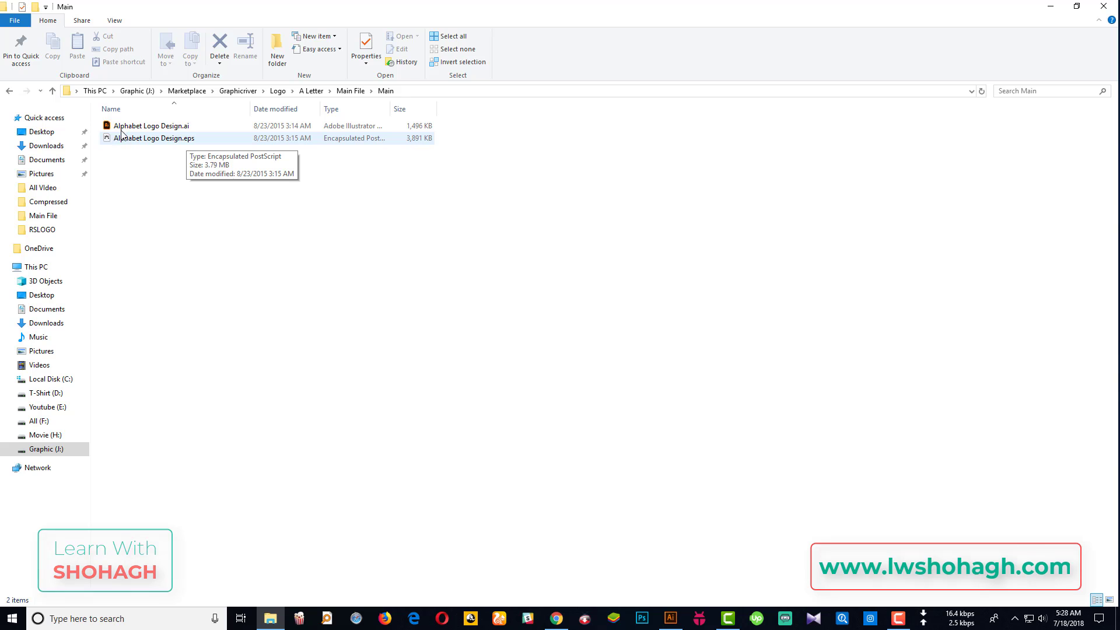
- Recheck the Wings, Dental Health and Lion Heart item pages, then scroll the Logo Templates listing
left_click(557, 619)
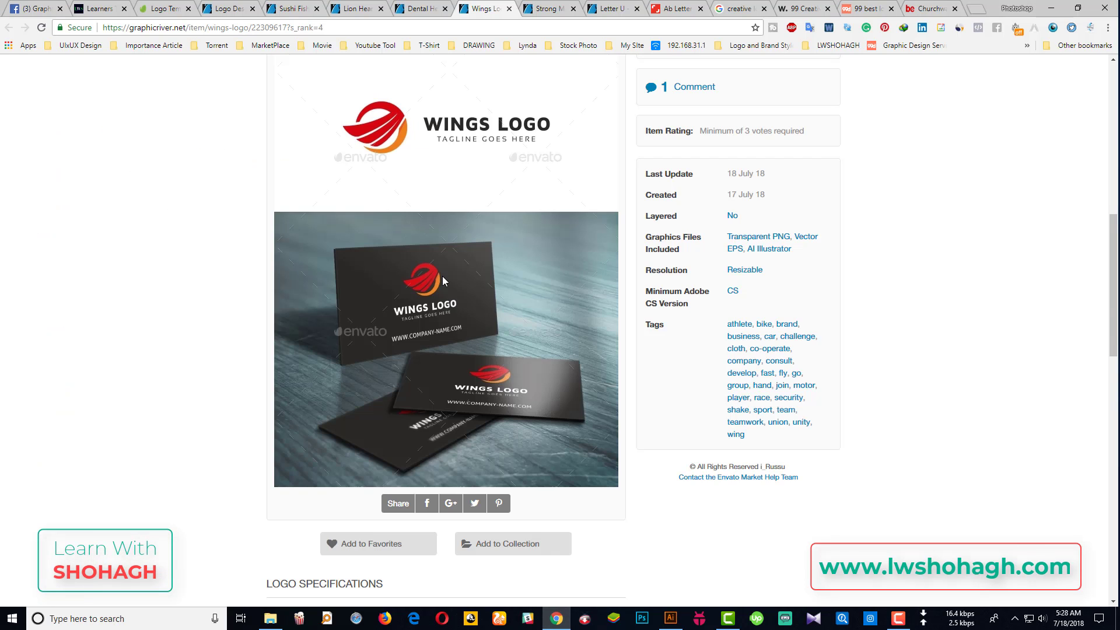
scroll(444, 281, "up", 5)
scroll(925, 424, "down", 3)
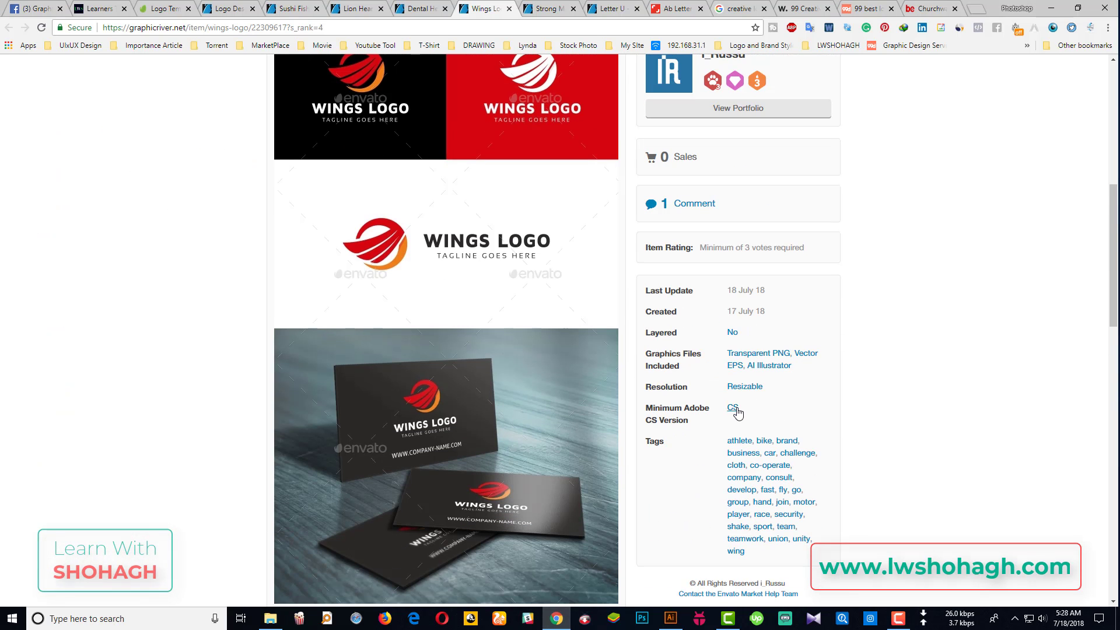
left_click(431, 9)
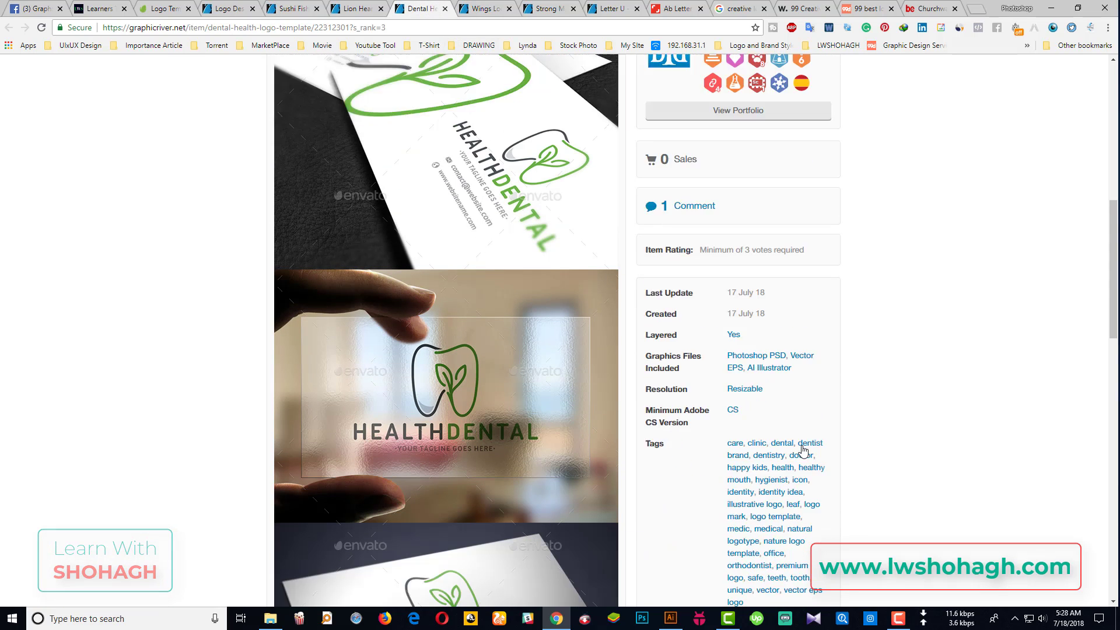
scroll(804, 450, "down", 2)
key("ctrl+shift+Tab")
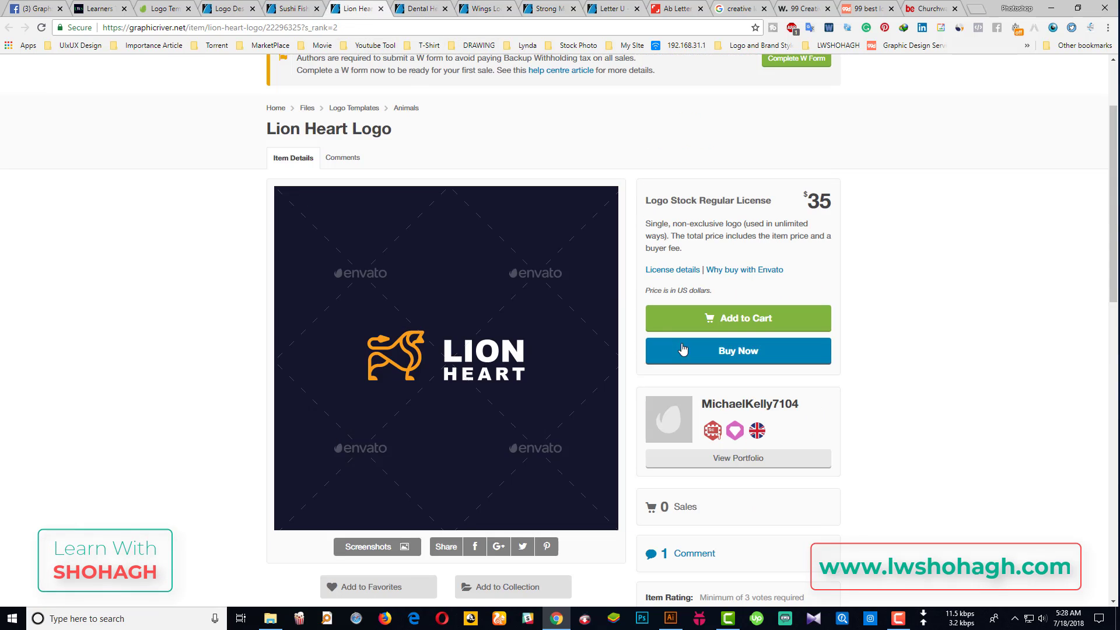
scroll(683, 349, "down", 4)
scroll(741, 391, "down", 2)
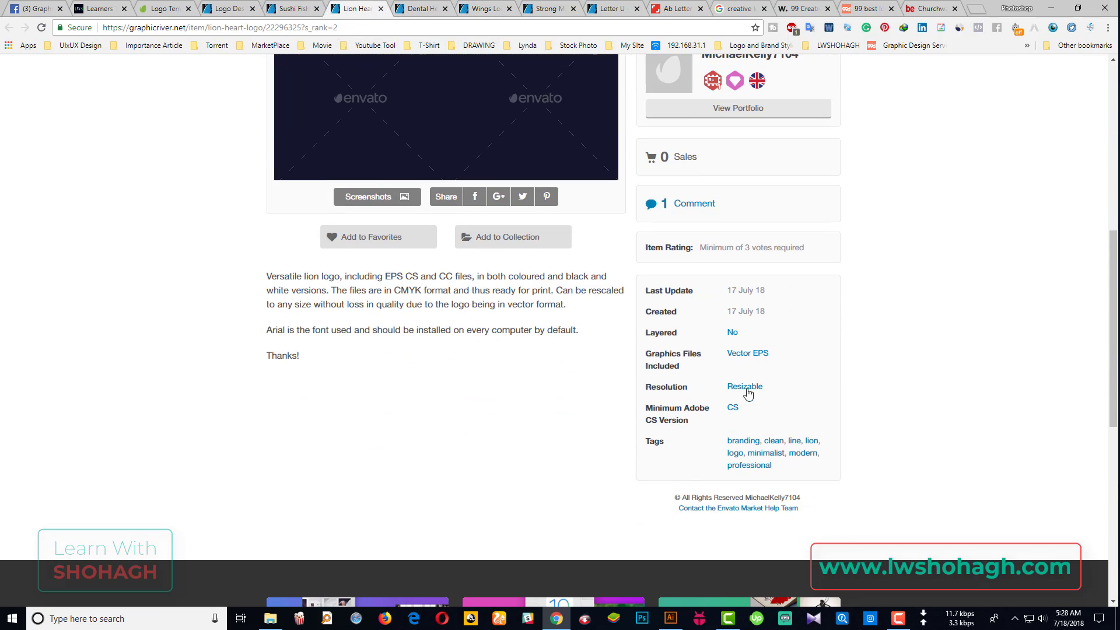
left_click(227, 10)
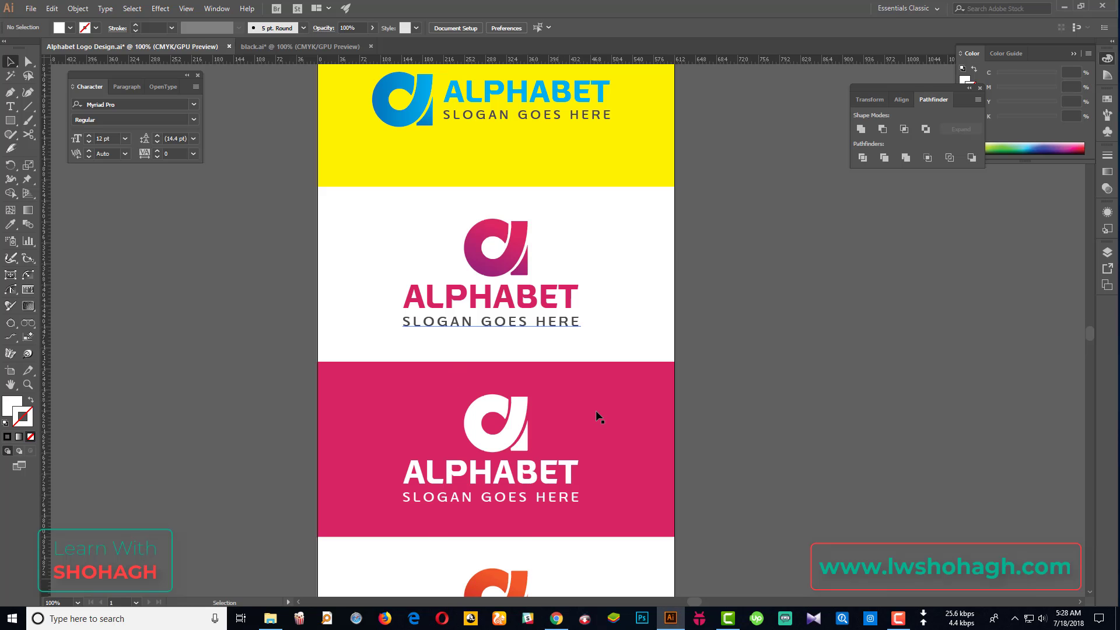
scroll(595, 415, "down", 3)
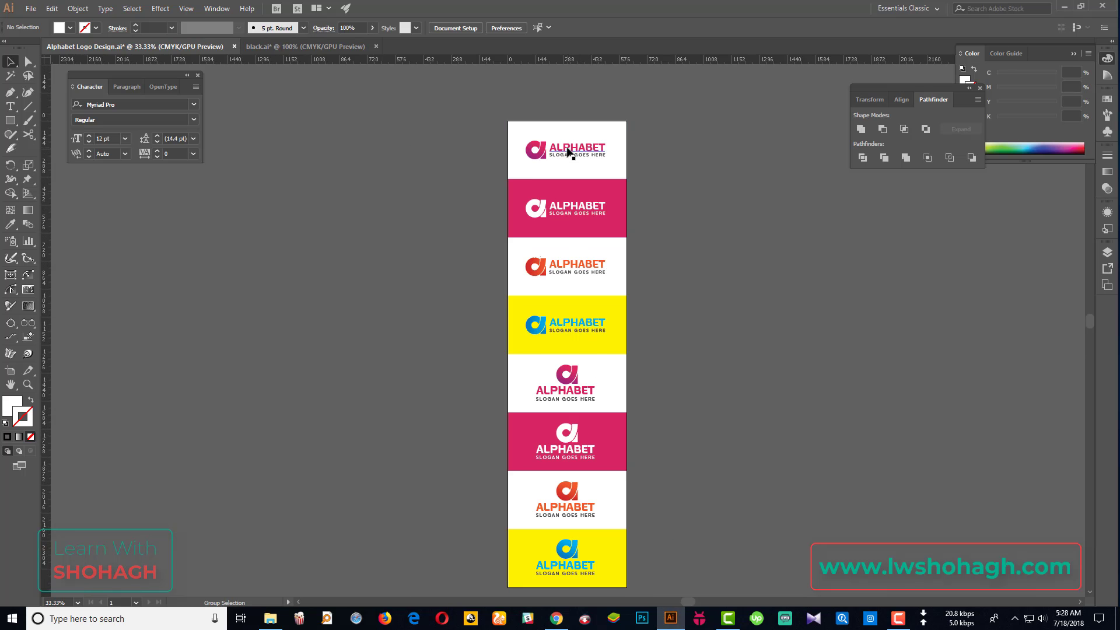
scroll(569, 153, "up", 3)
left_click(720, 312)
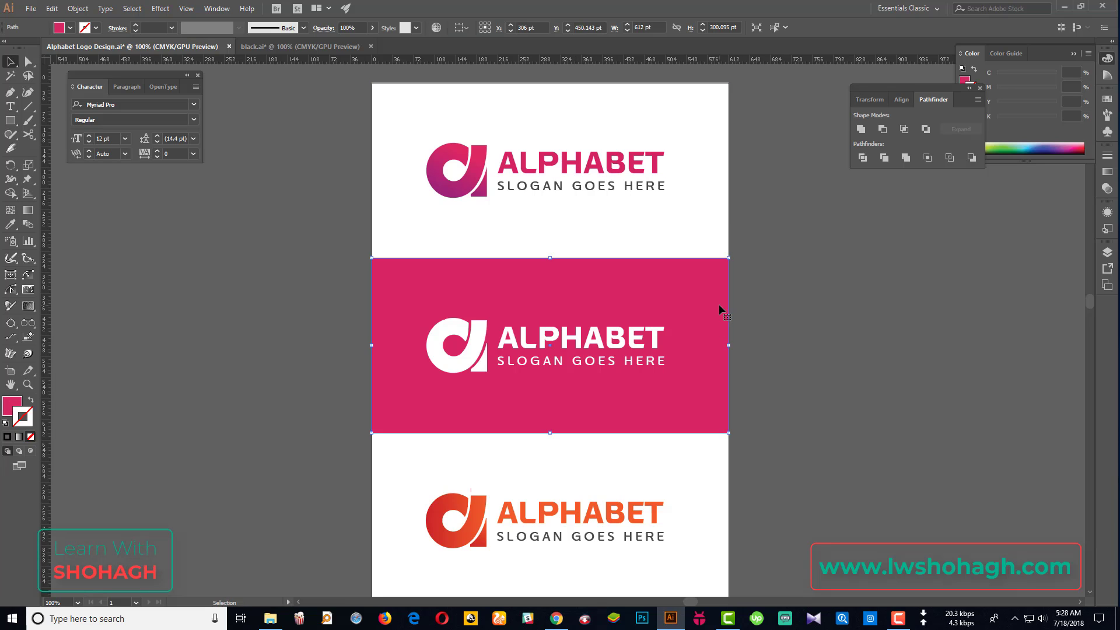
right_click(11, 120)
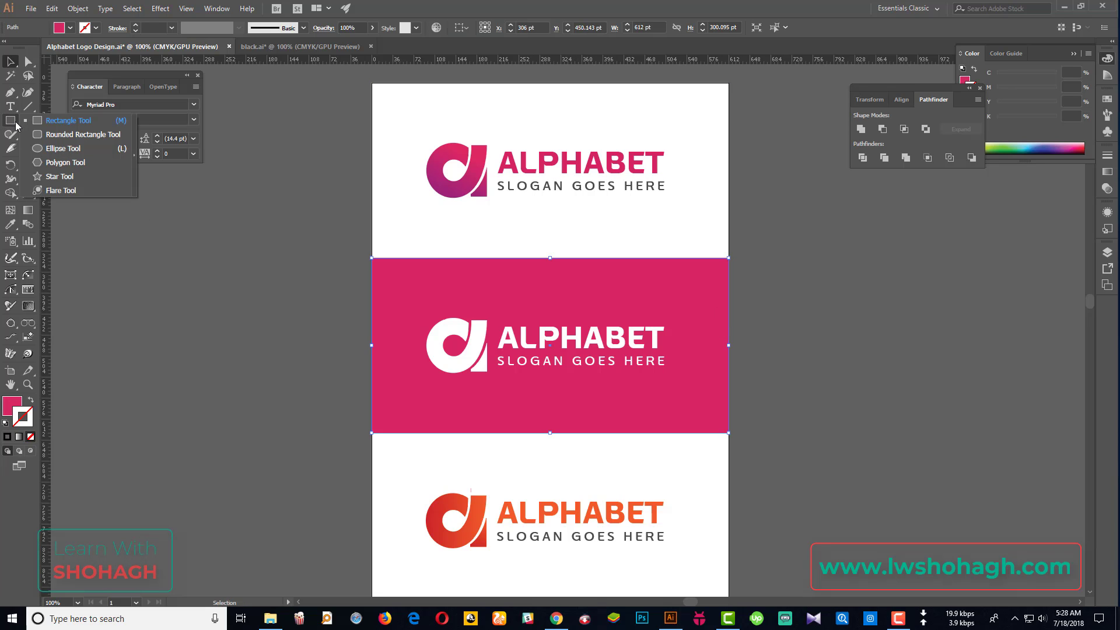
key("p")
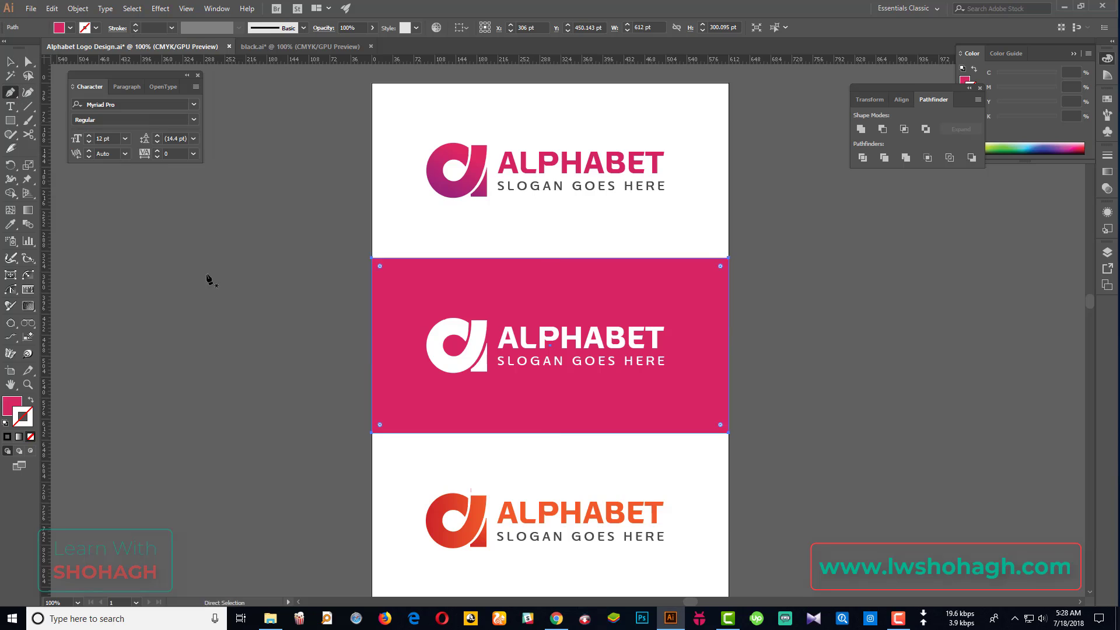
left_click_drag(225, 298, 236, 305)
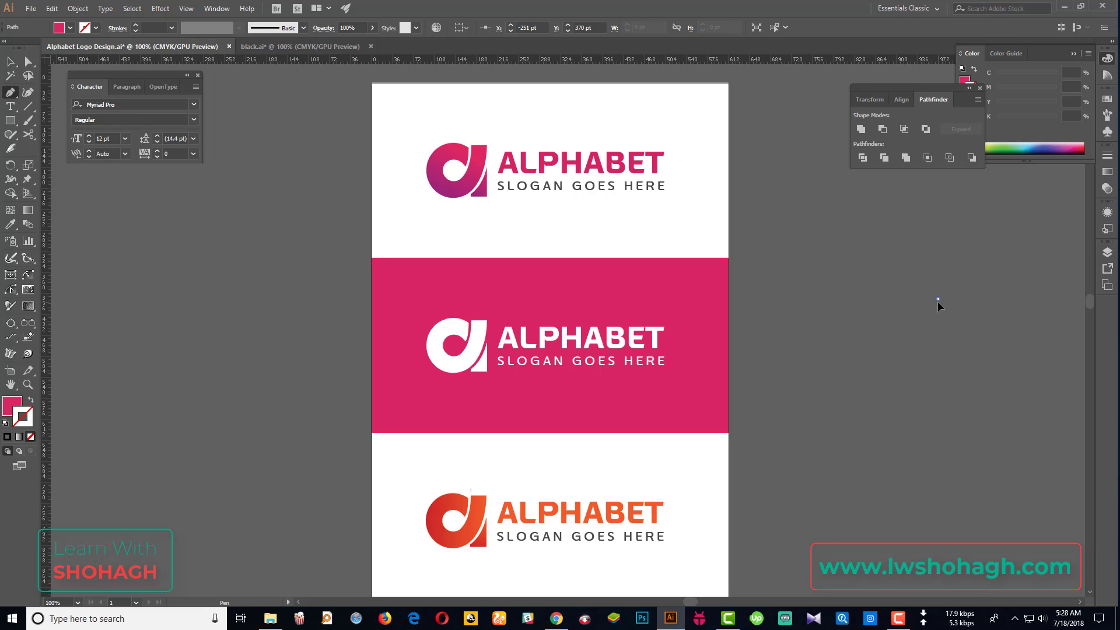
left_click(938, 299)
left_click(938, 549)
key("v")
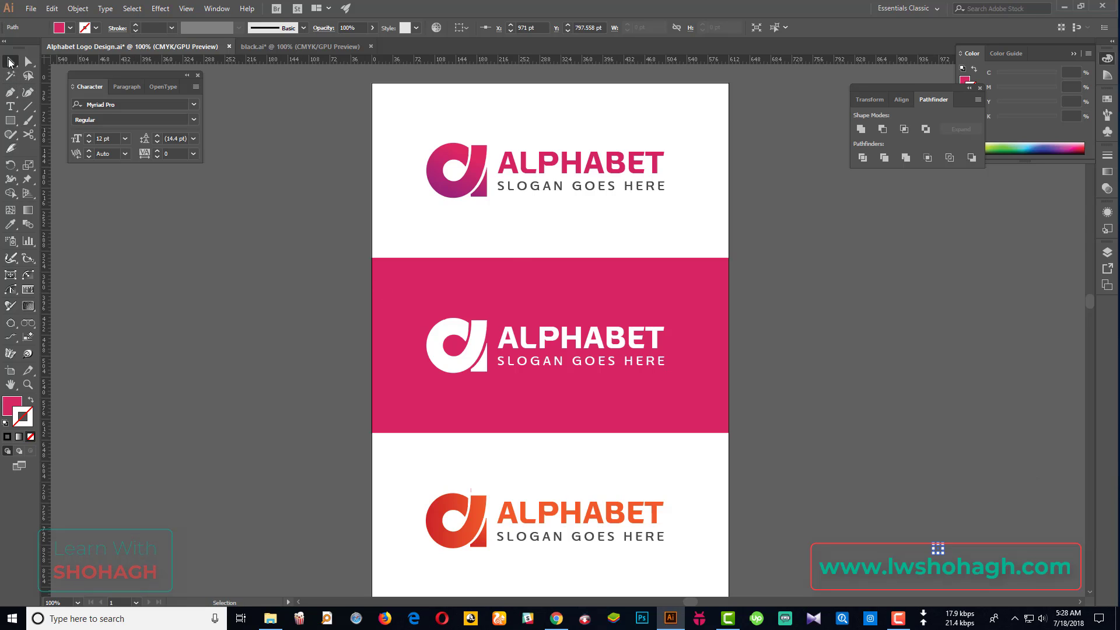
scroll(569, 394, "down", 3)
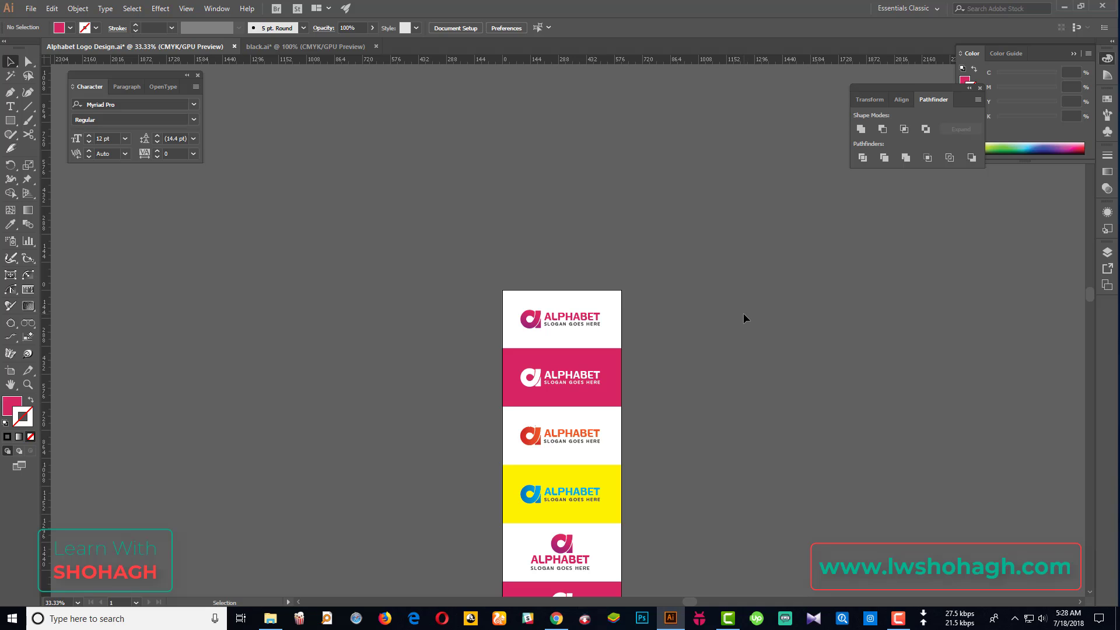
scroll(740, 404, "down", 2)
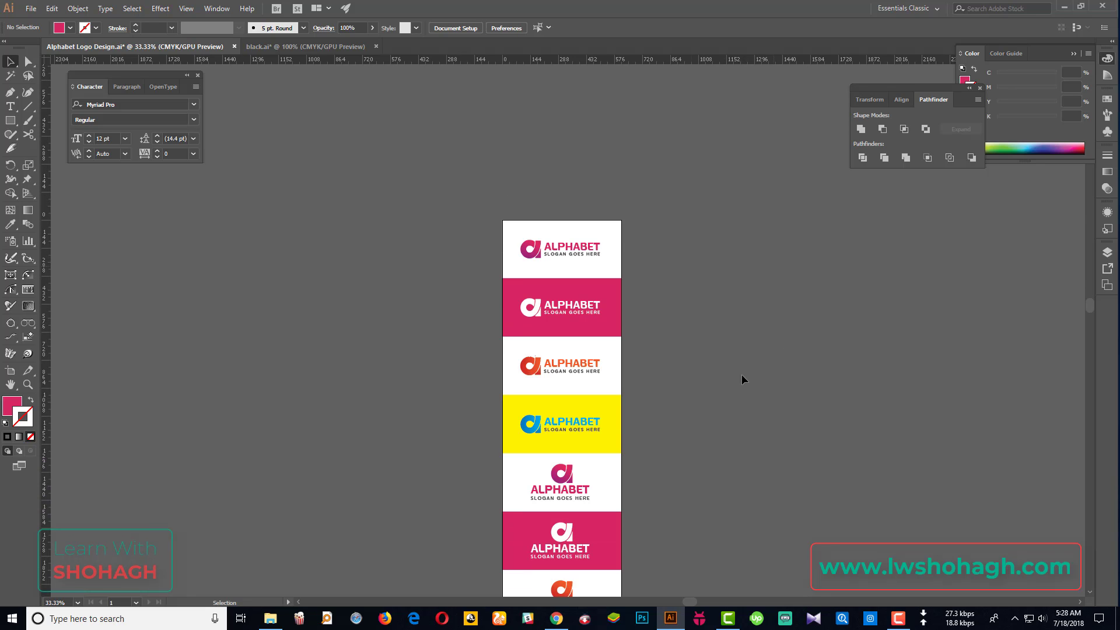
key("ctrl+a")
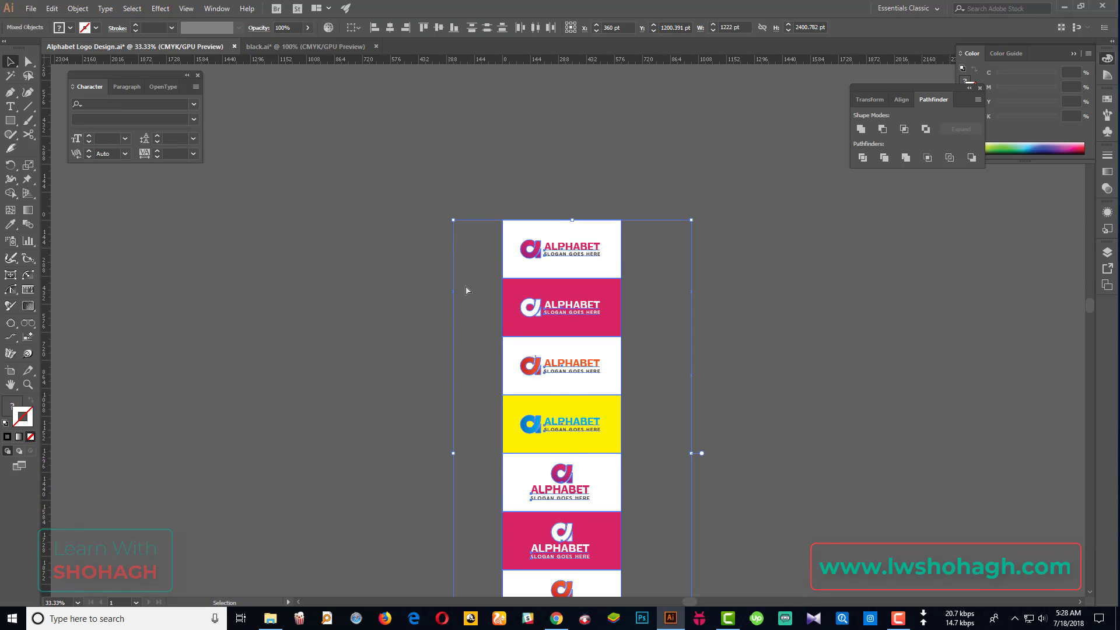
scroll(467, 290, "up", 2)
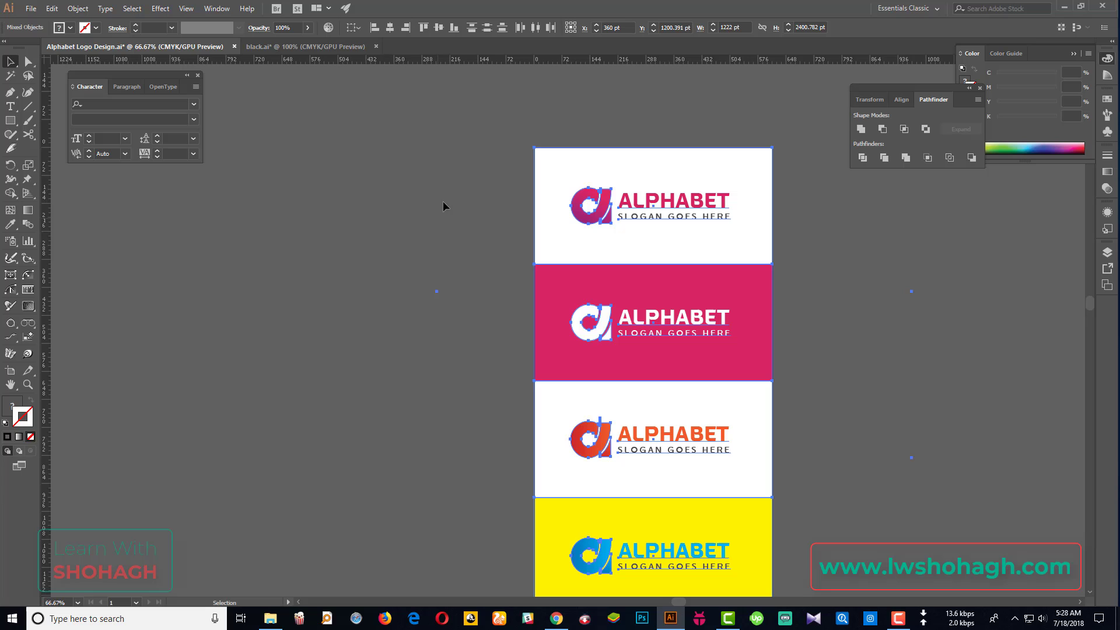
left_click(302, 312)
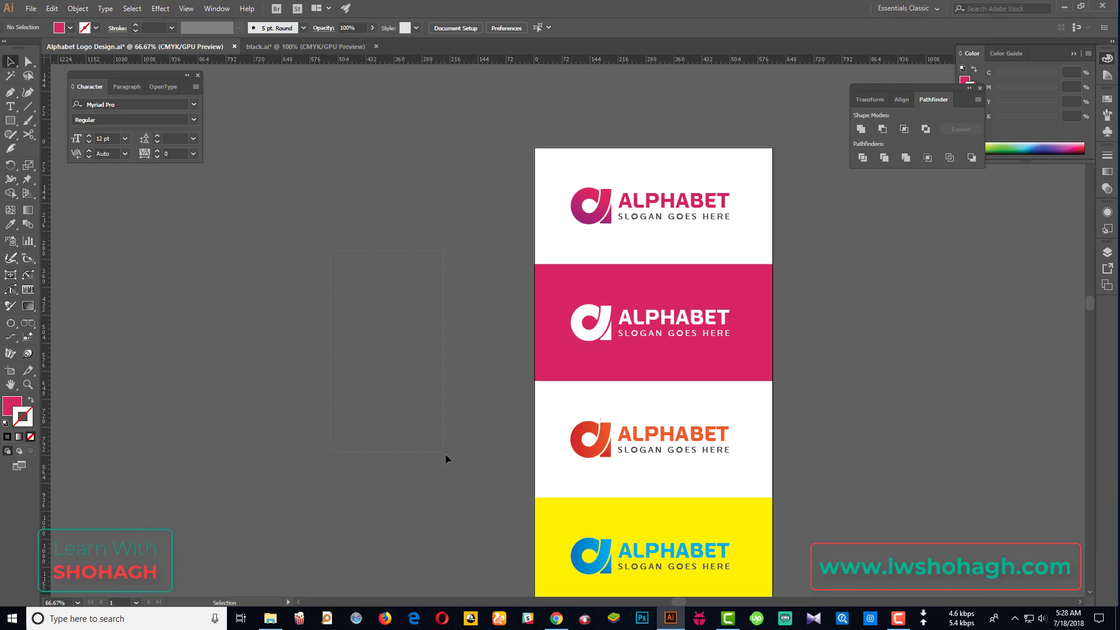
key("a")
key("ctrl+a")
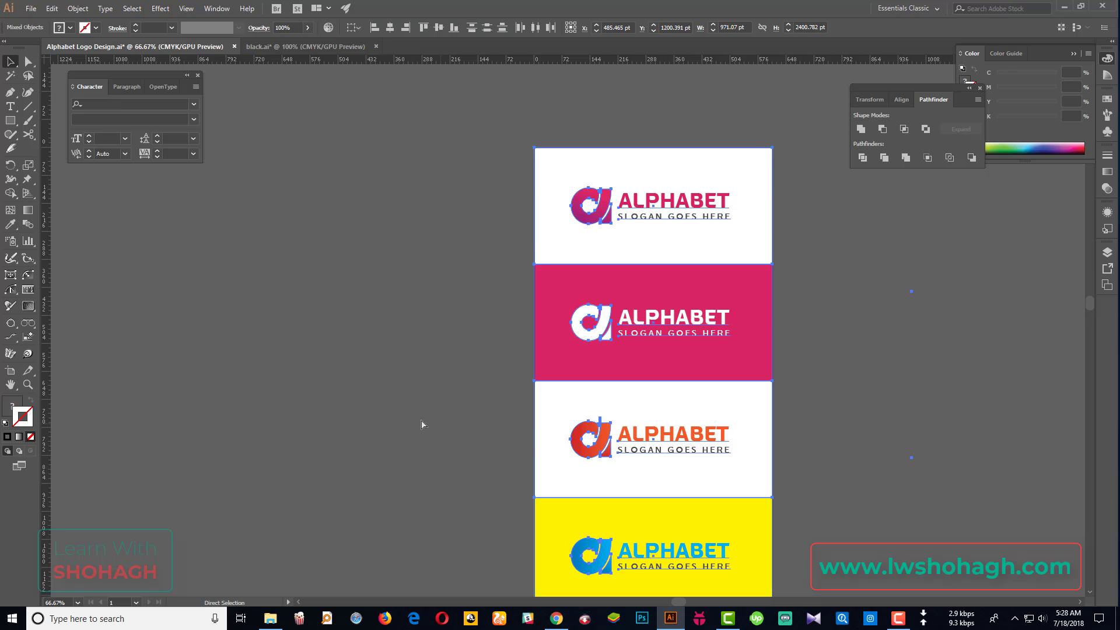
scroll(422, 424, "down", 2)
key("v")
left_click_drag(675, 471, 620, 274)
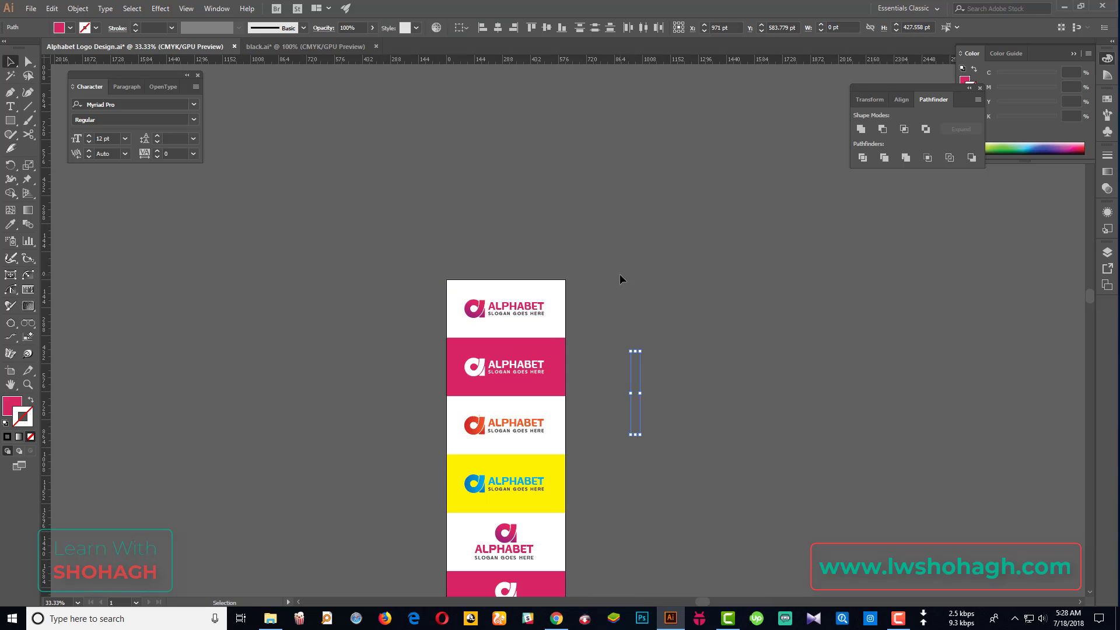
left_click(620, 274)
scroll(501, 291, "up", 4)
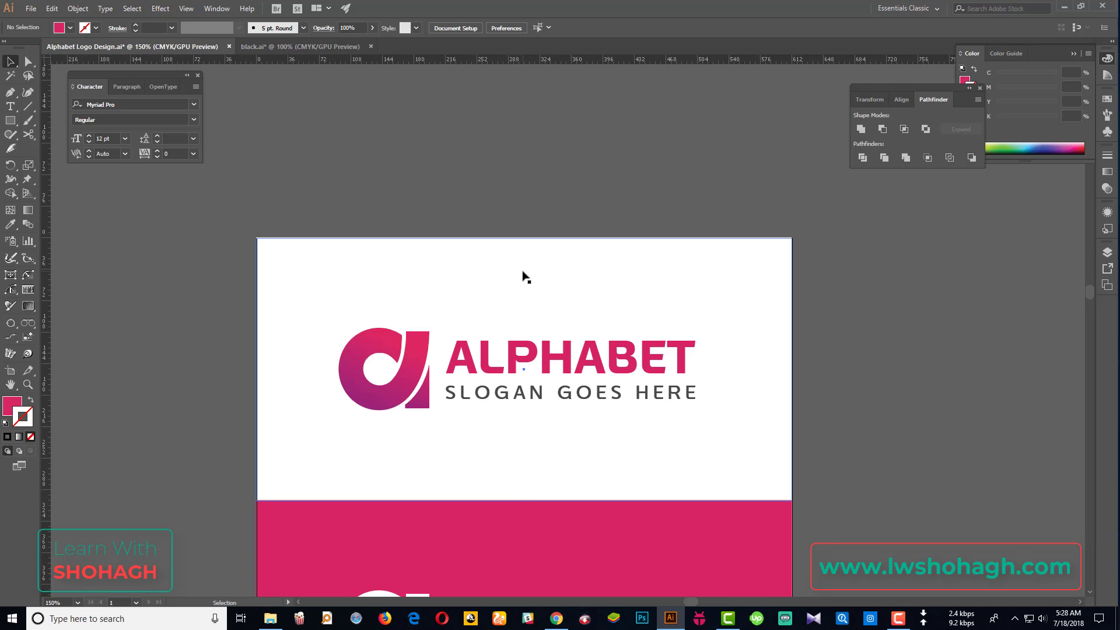
scroll(607, 257, "down", 1)
left_click_drag(607, 257, 183, 287)
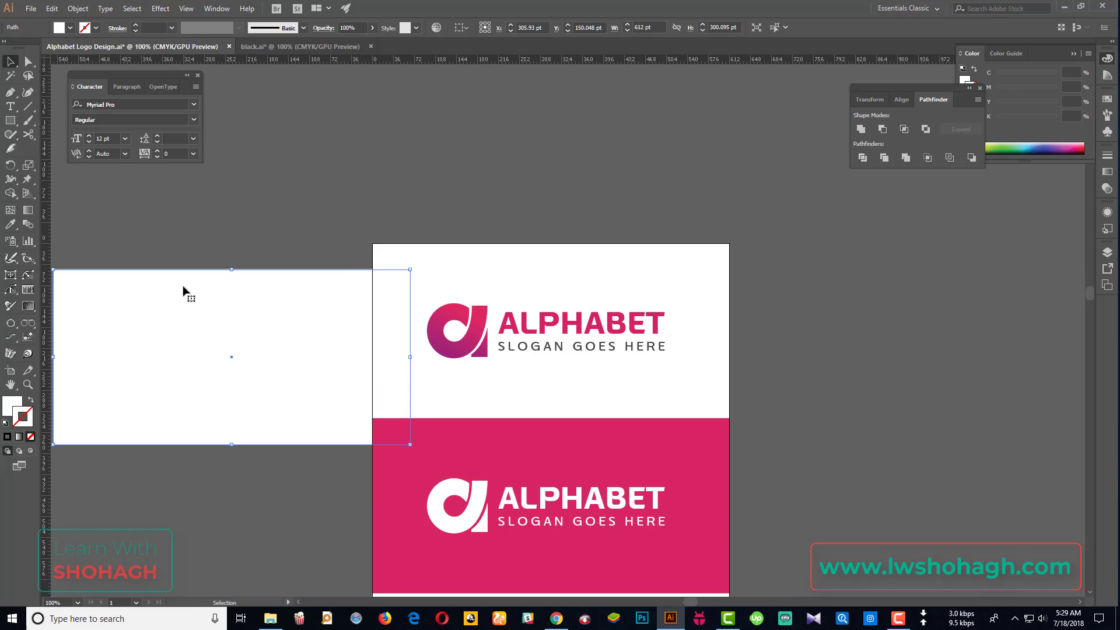
key("ctrl+z")
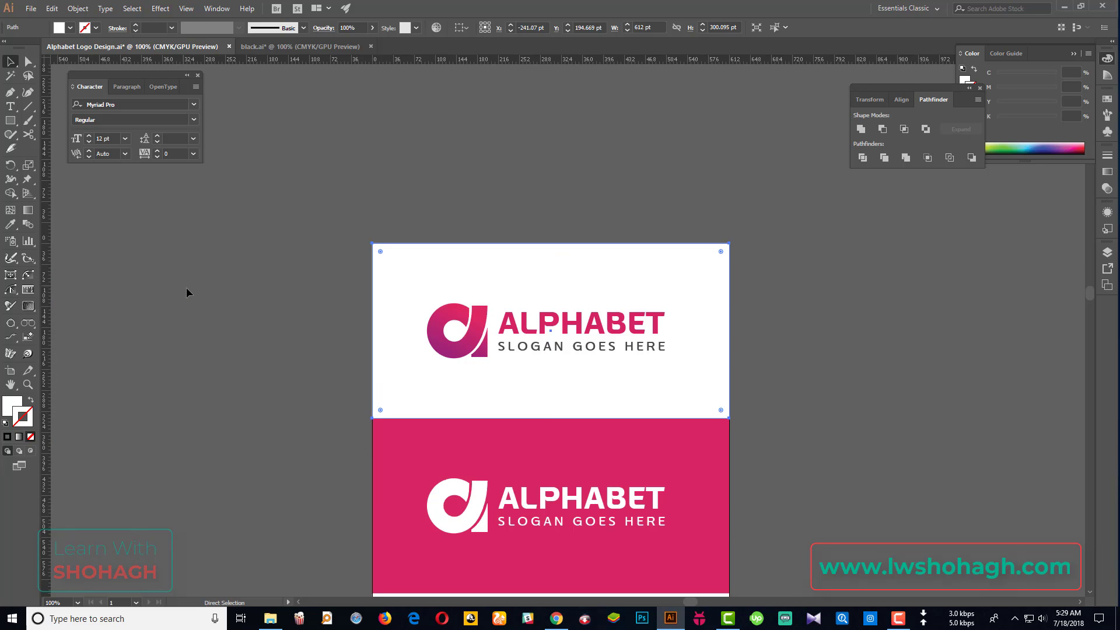
left_click(888, 353)
scroll(694, 286, "down", 1)
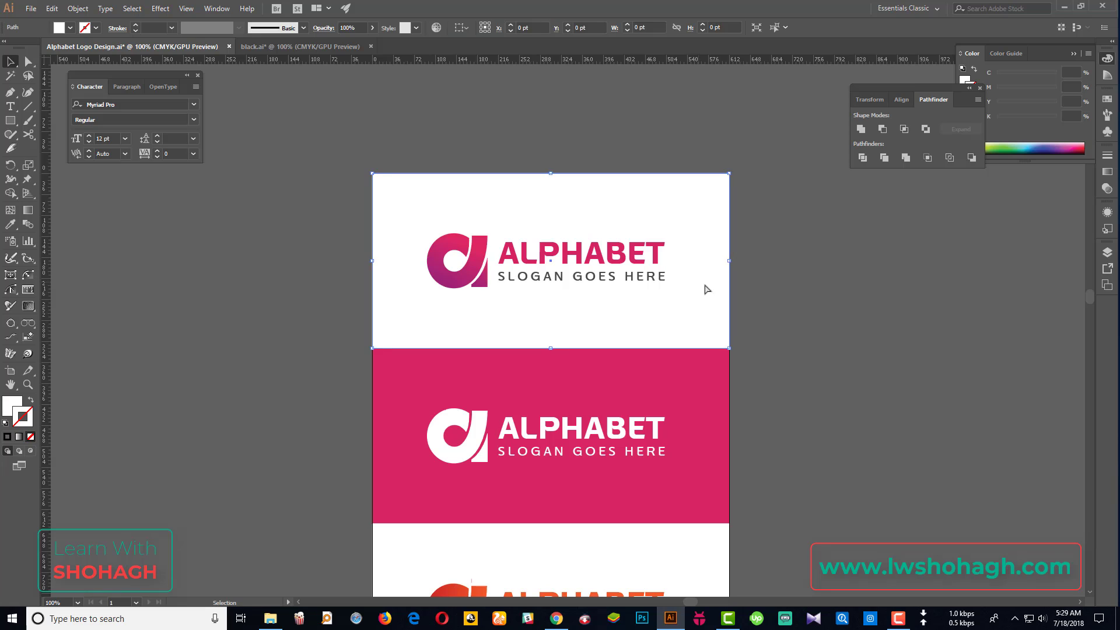
scroll(705, 288, "down", 2)
left_click(707, 361)
left_click(695, 450)
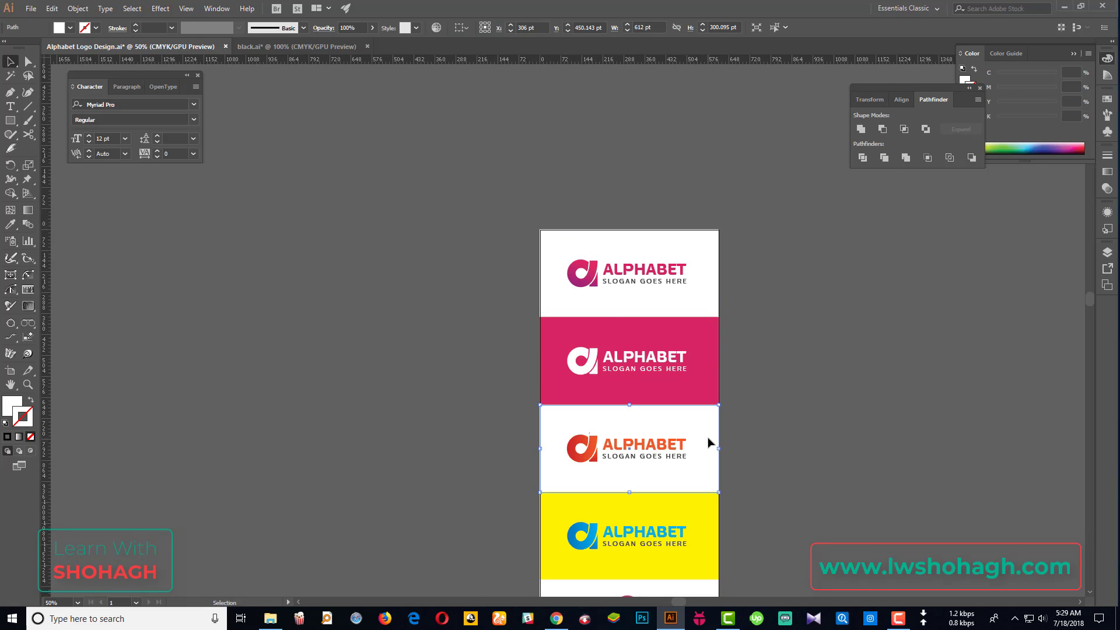
scroll(700, 450, "down", 1)
left_click(700, 451)
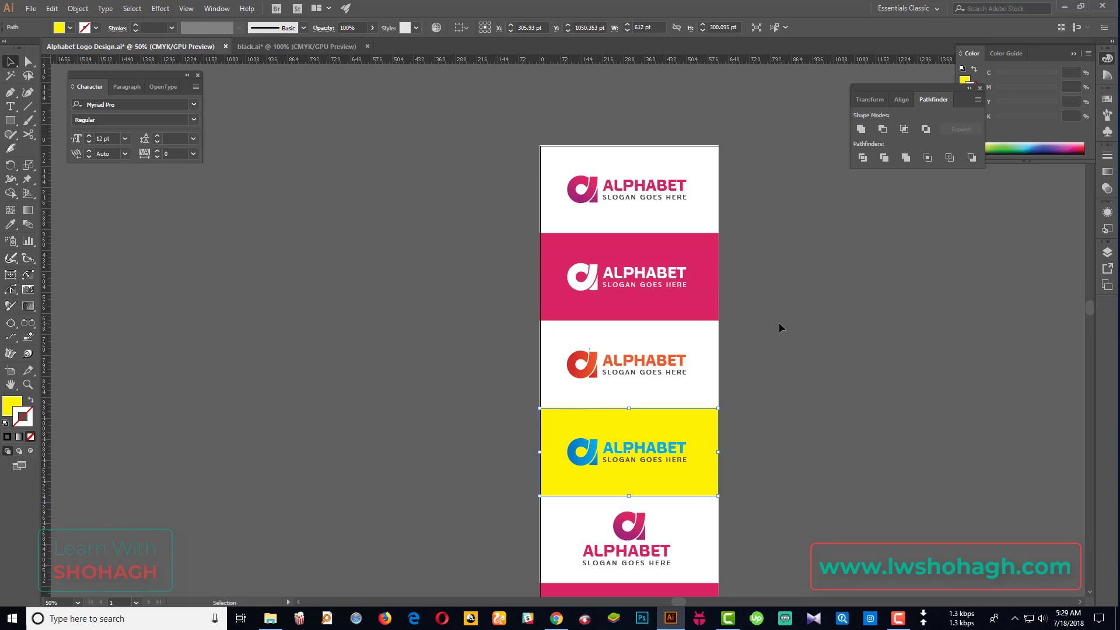
scroll(616, 213, "up", 3)
left_click(629, 244)
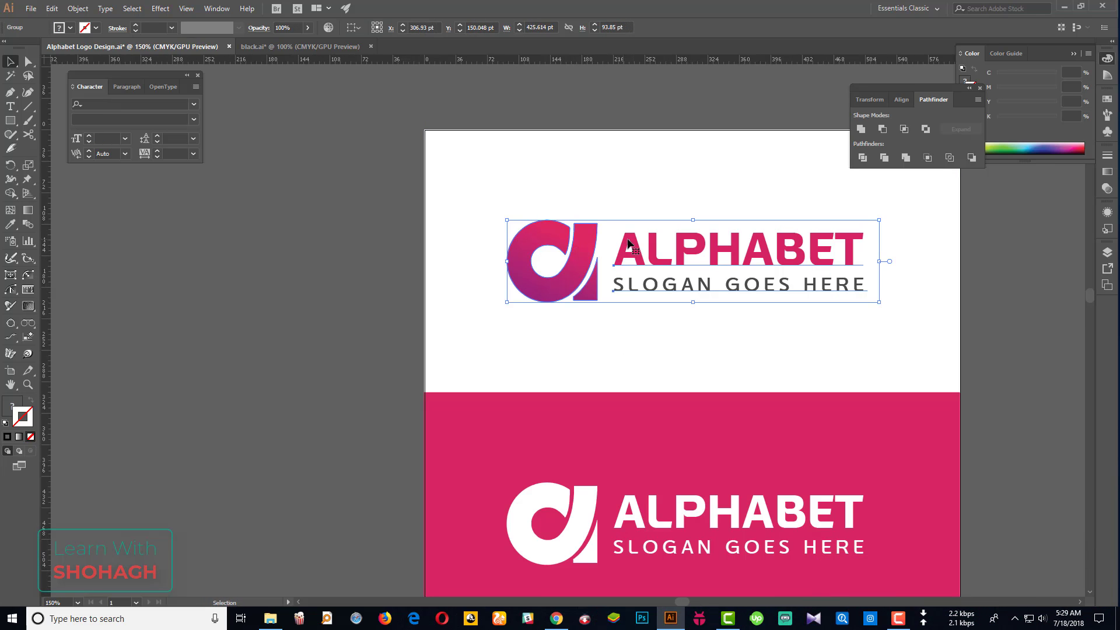
- Ungroup the top ALPHABET logo, then ungroup its title and slogan text group
right_click(590, 249)
left_click(623, 342)
left_click(383, 310)
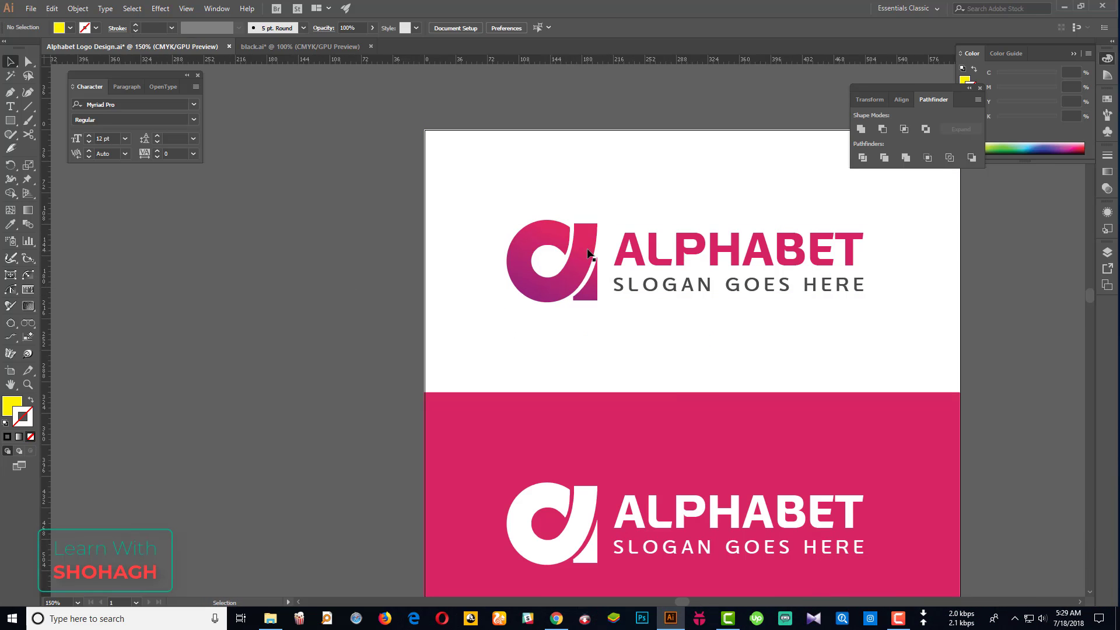
left_click(596, 251)
left_click(687, 251)
right_click(685, 246)
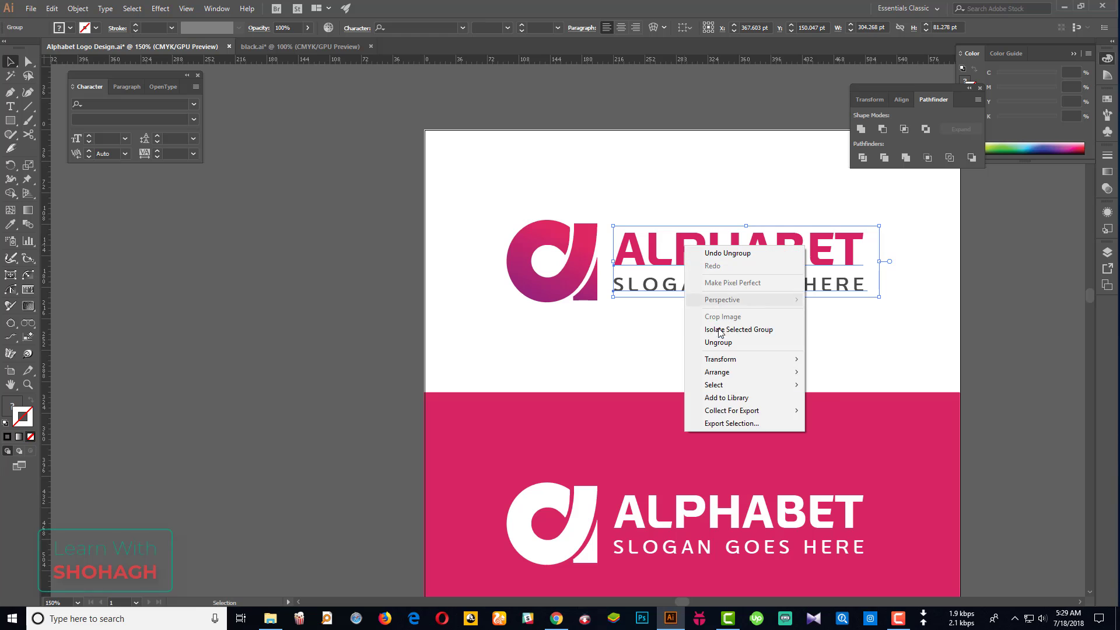
left_click(723, 344)
left_click(292, 285)
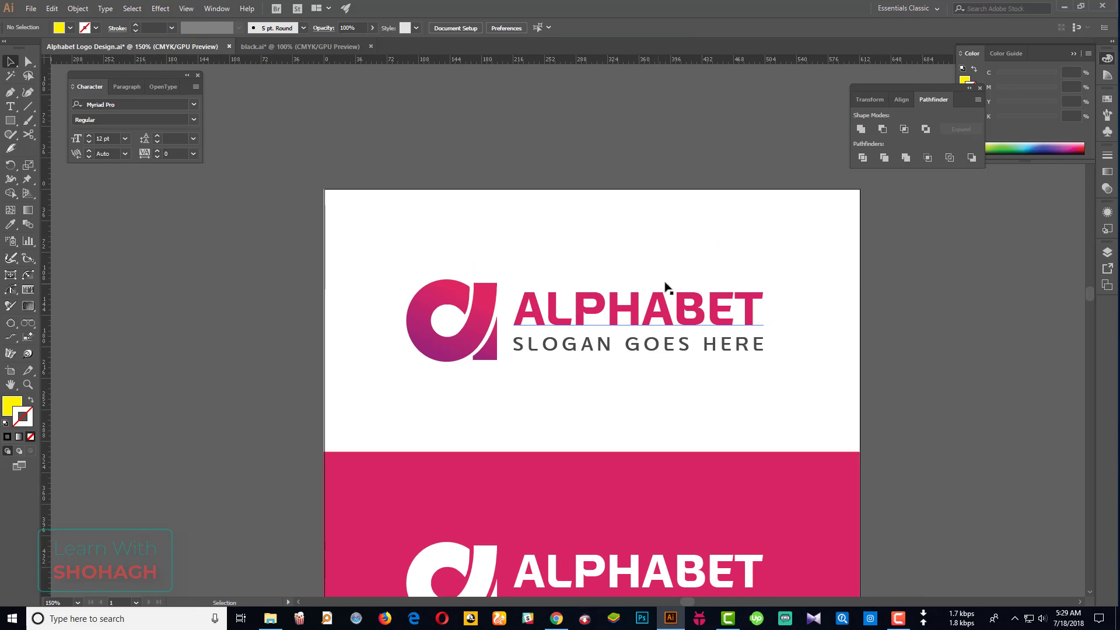
- Select the ALPHABET title to confirm its font is Churchward Lorina
scroll(674, 274, "up", 2)
left_click(684, 331)
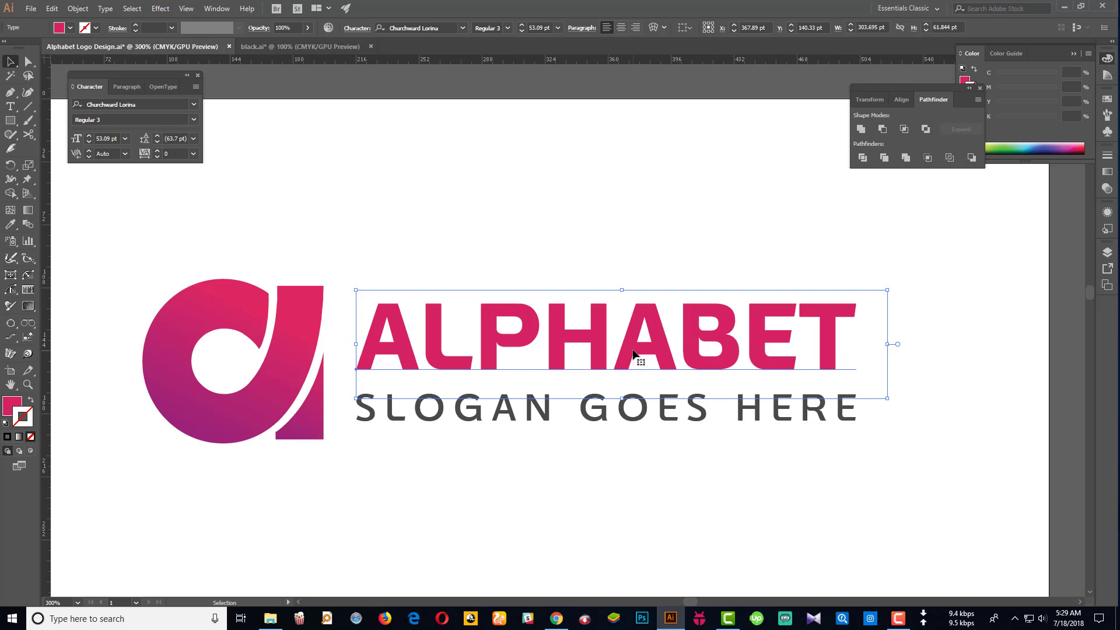
right_click(715, 333)
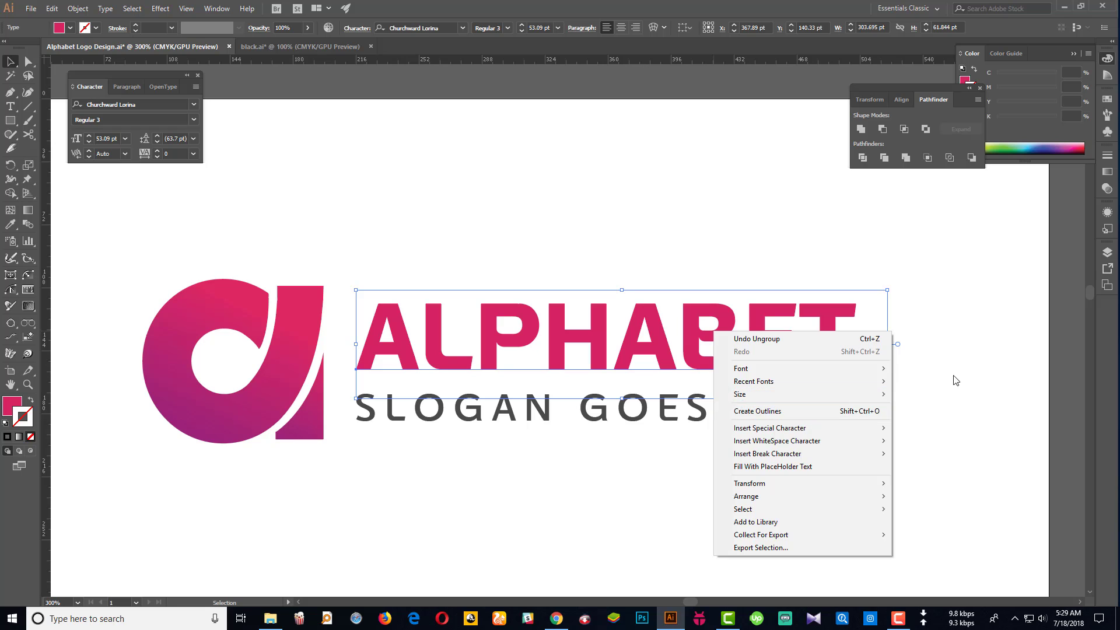
left_click(970, 360)
left_click(970, 359)
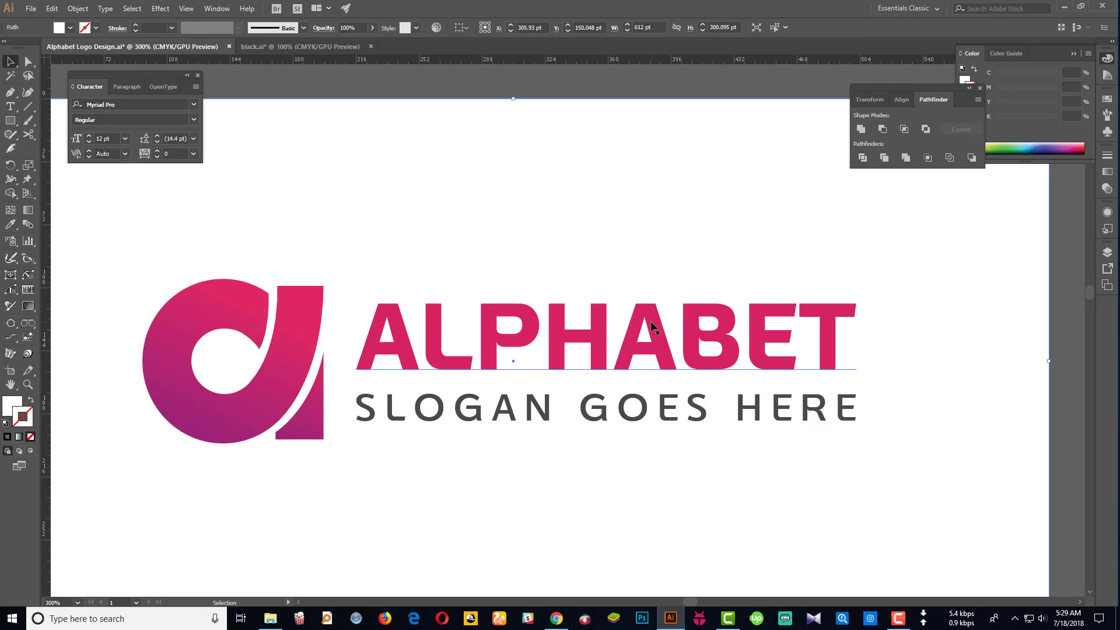
- Inspect the orange and white-on-pink logo groups without changing them
scroll(591, 346, "down", 4)
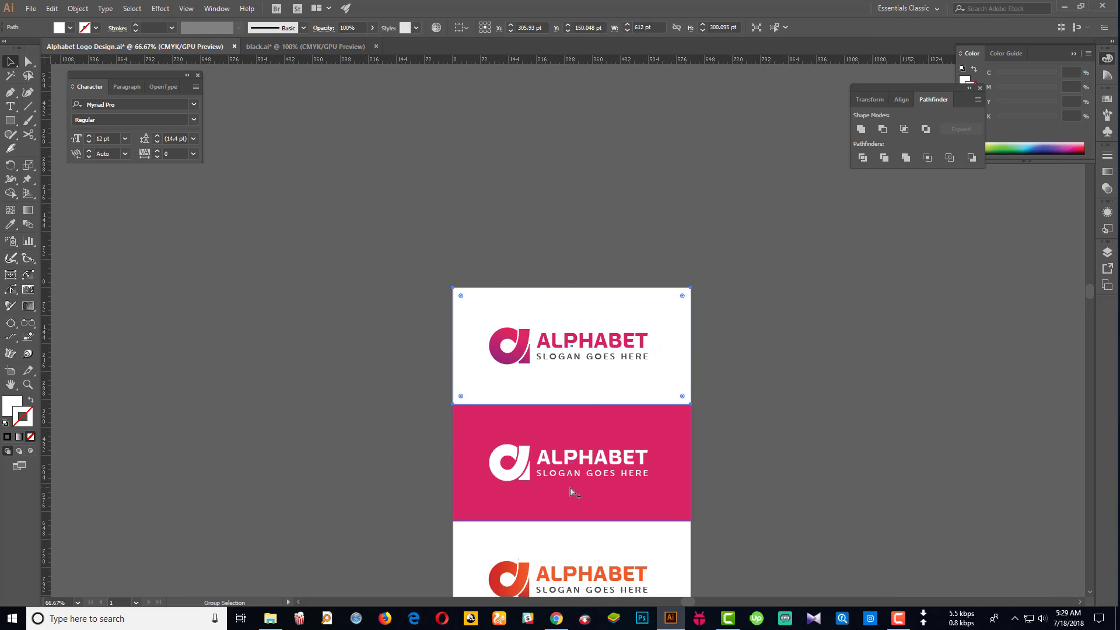
scroll(573, 492, "up", 2)
scroll(645, 461, "down", 2)
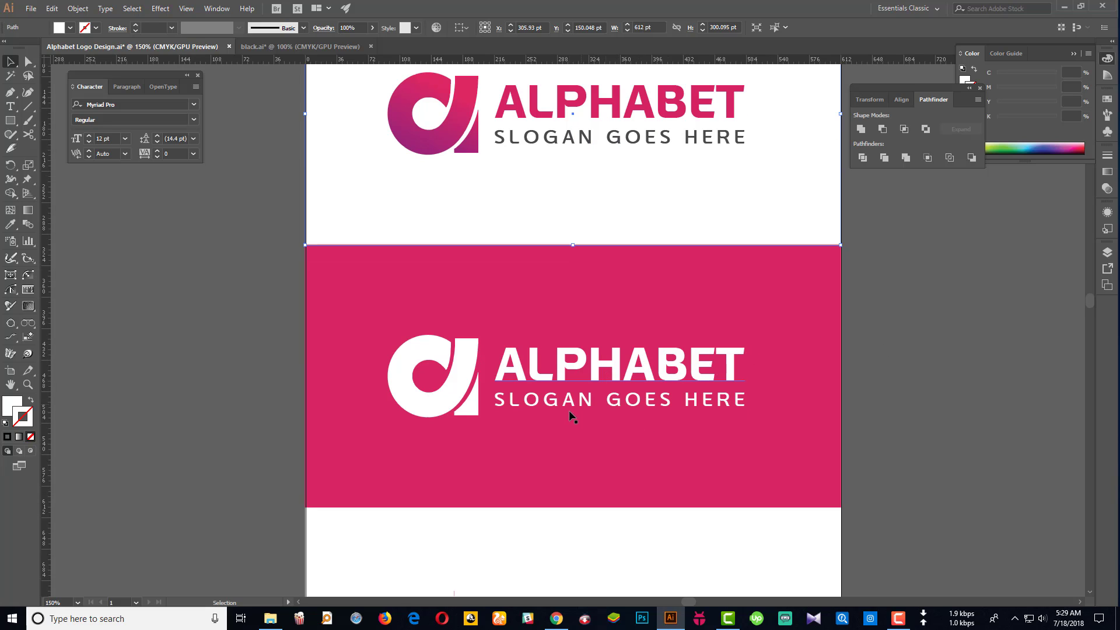
scroll(552, 430, "down", 2)
scroll(532, 445, "down", 3)
left_click(597, 473)
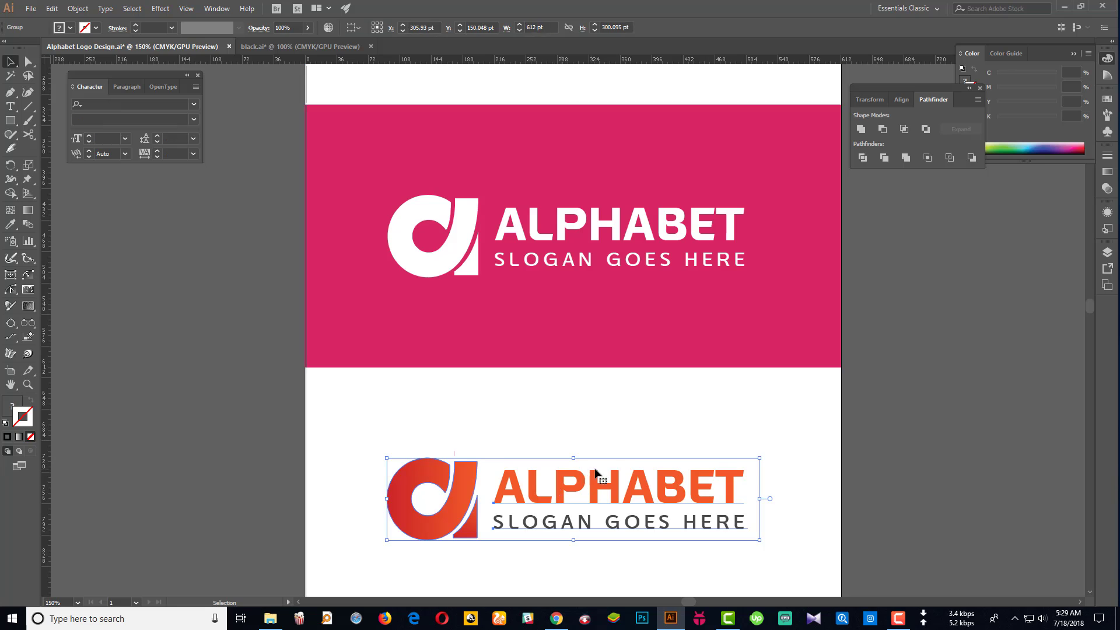
scroll(597, 474, "down", 3)
right_click(593, 413)
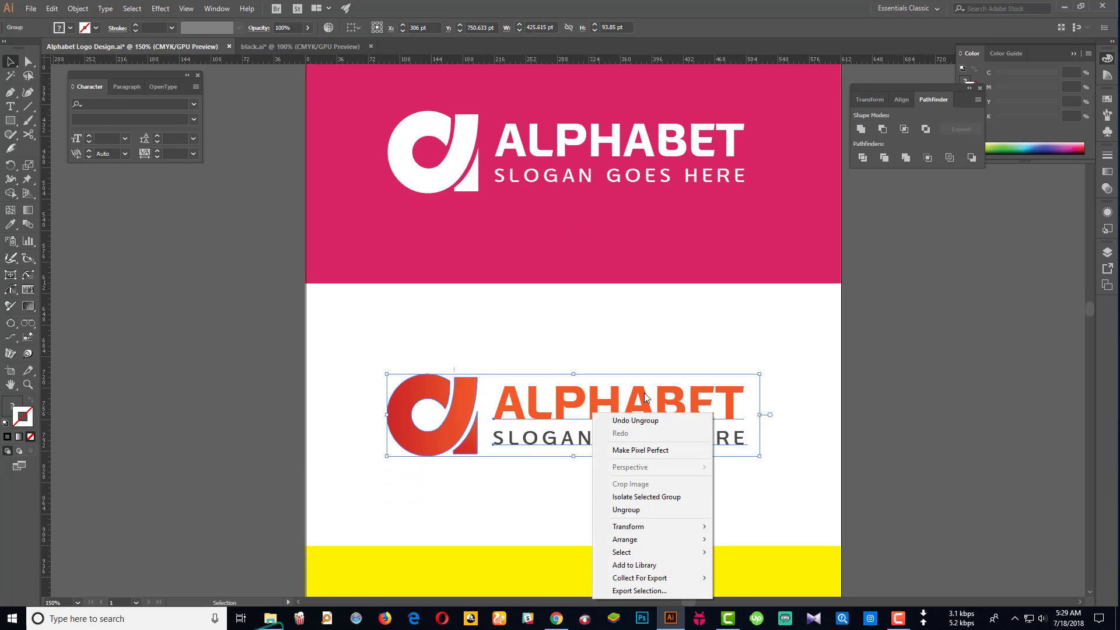
key("Escape")
left_click(671, 327)
left_click(687, 152)
right_click(687, 151)
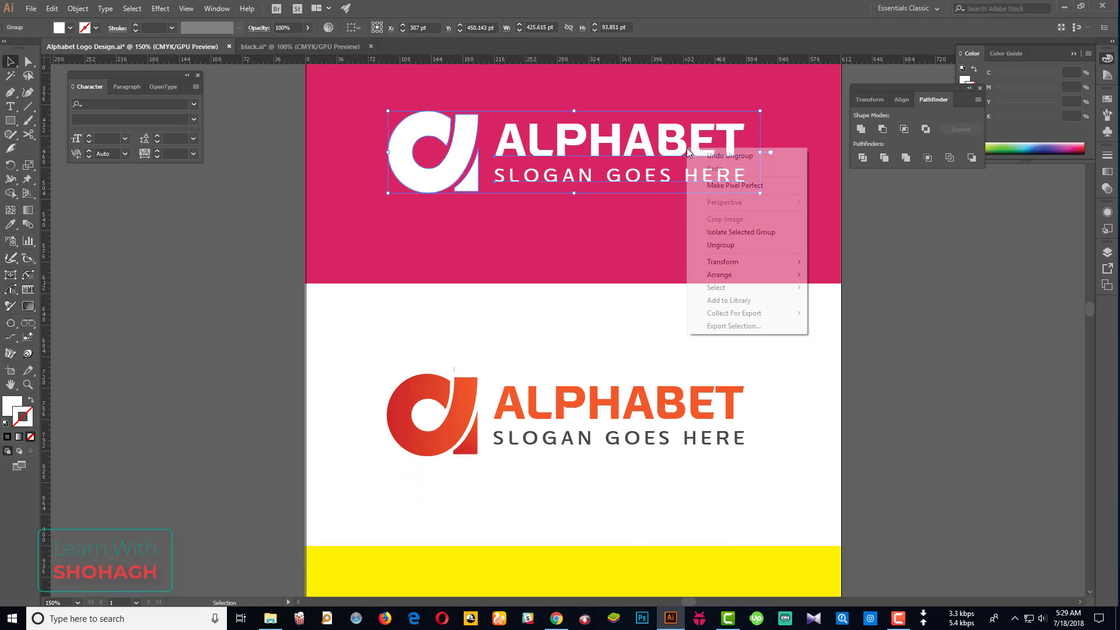
left_click(933, 274)
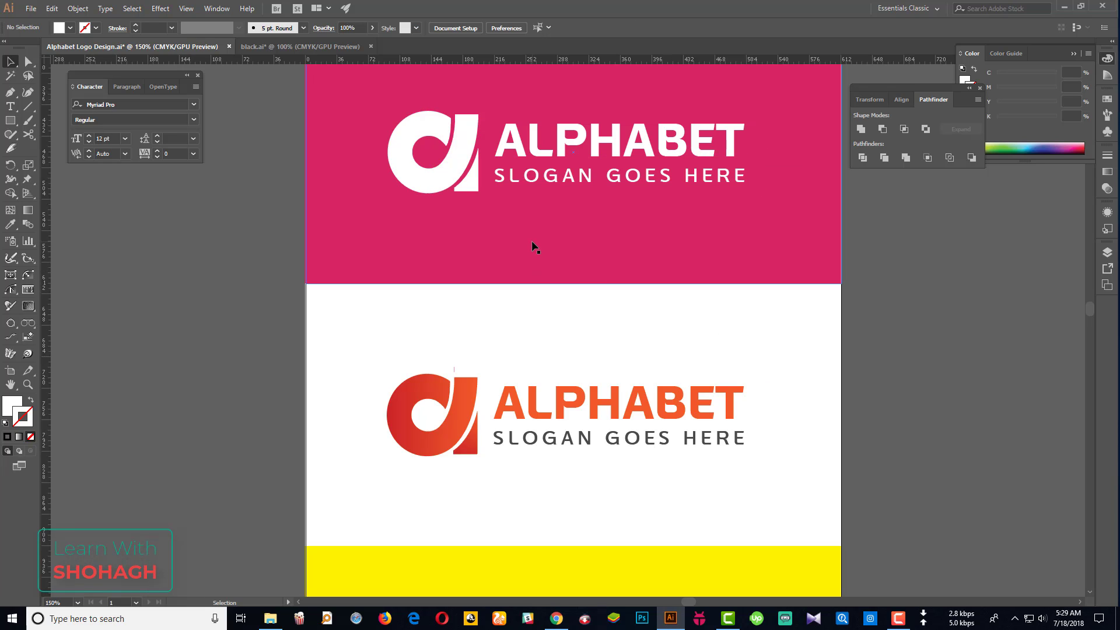
- Glance at the GraphicRiver logo templates page, then return to the logo document
left_click(557, 620)
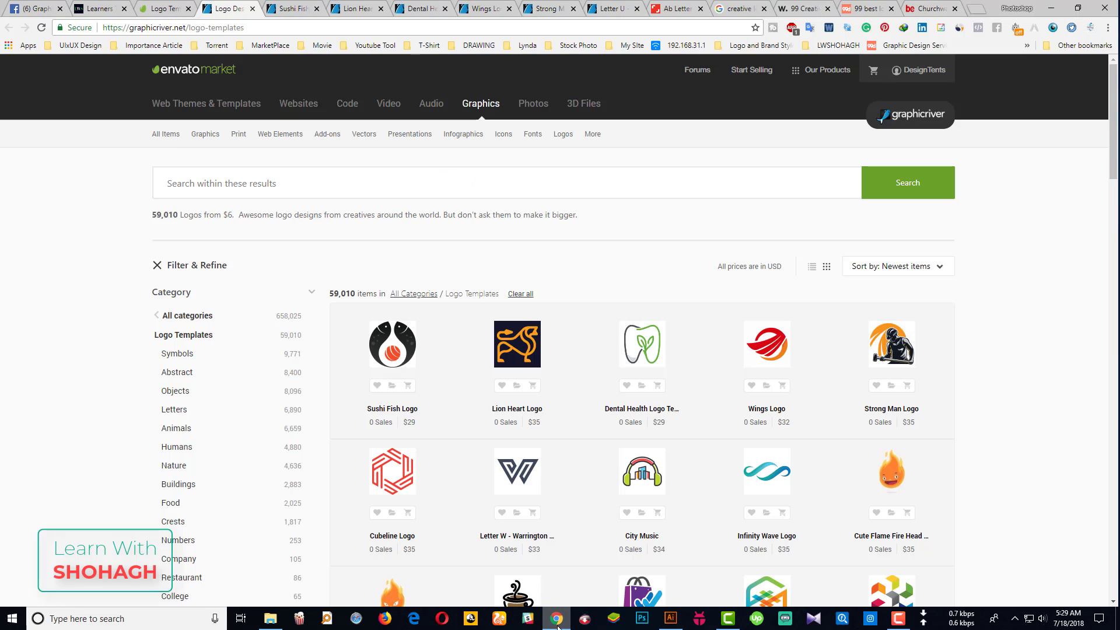
left_click(668, 618)
scroll(532, 396, "down", 3)
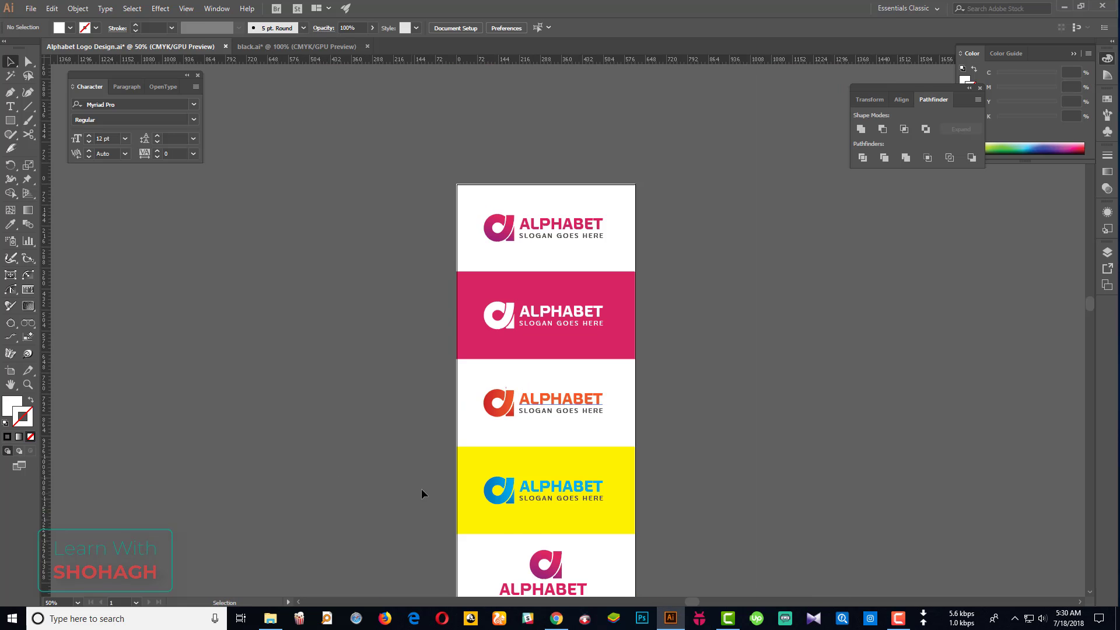
scroll(422, 493, "down", 2)
scroll(401, 490, "down", 1)
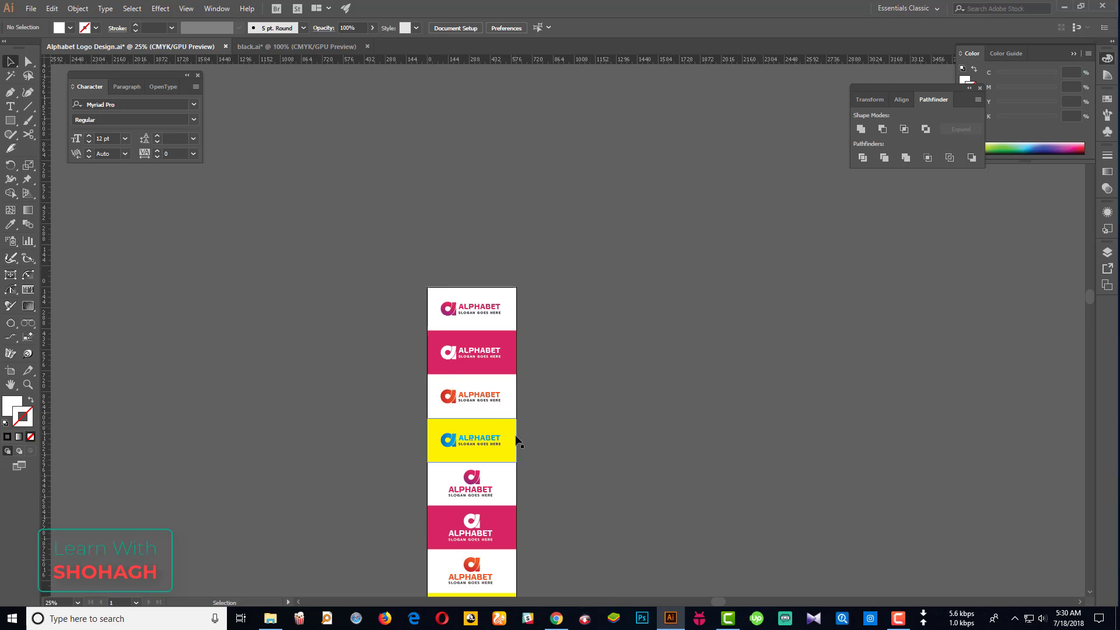
scroll(370, 509, "down", 1)
scroll(406, 415, "down", 2)
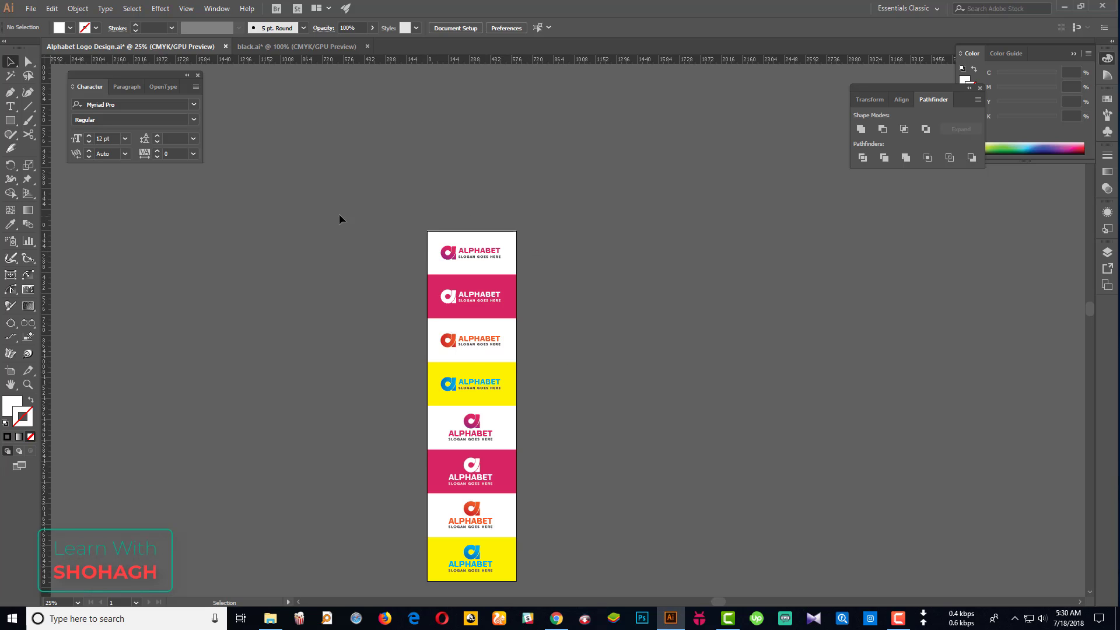
scroll(431, 248, "up", 2)
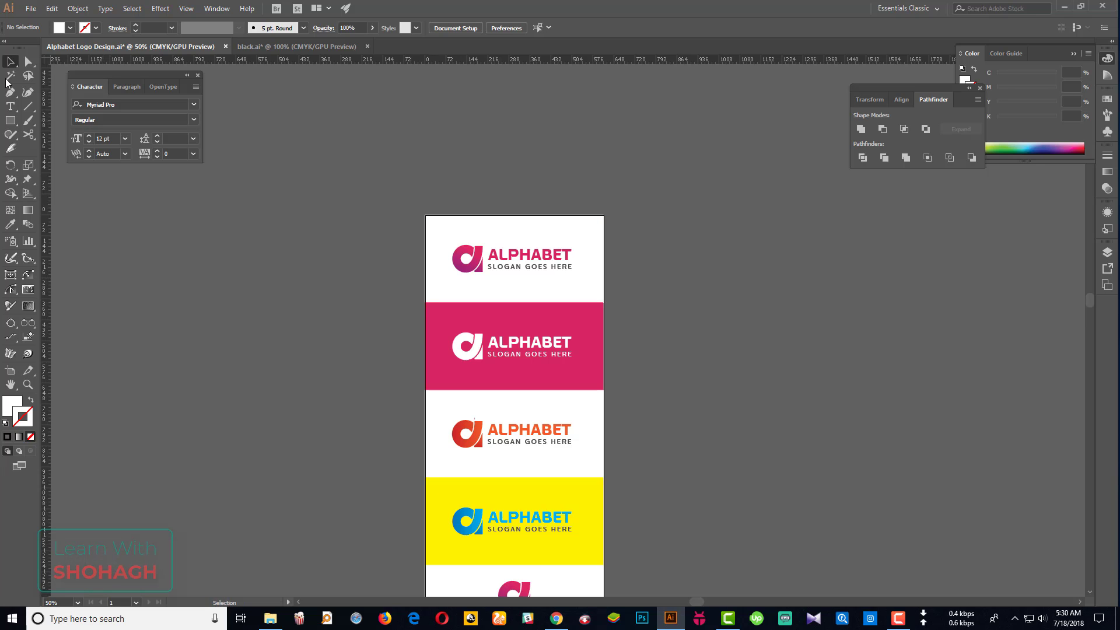
- Save the logo to the Desktop as Alphabet Logo Design.ai with Illustrator CS version
left_click(31, 8)
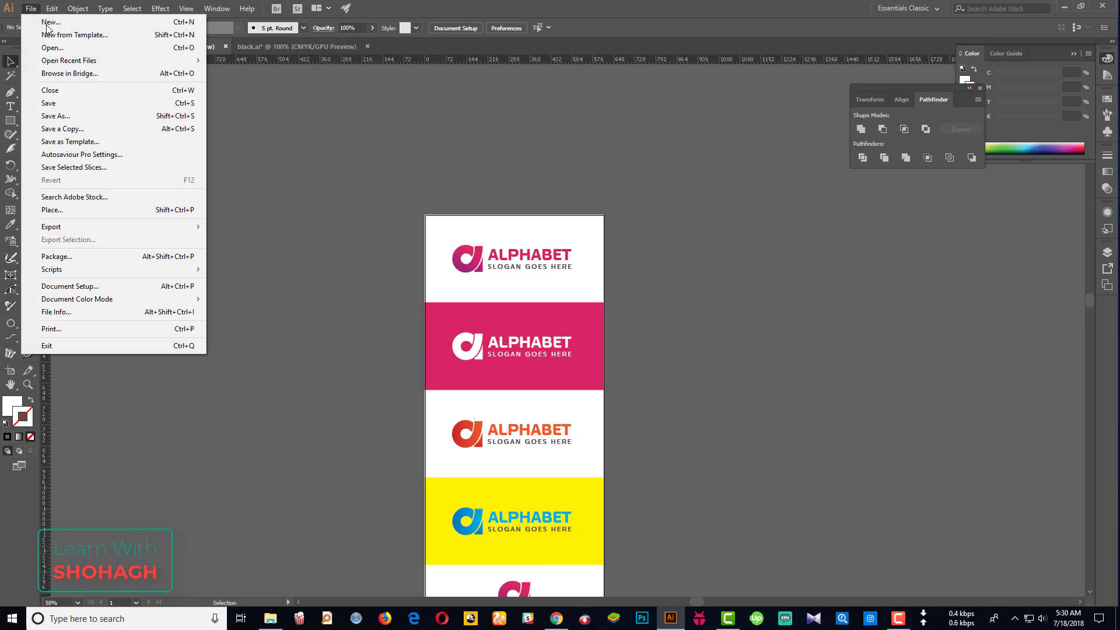
left_click(88, 116)
left_click(36, 87)
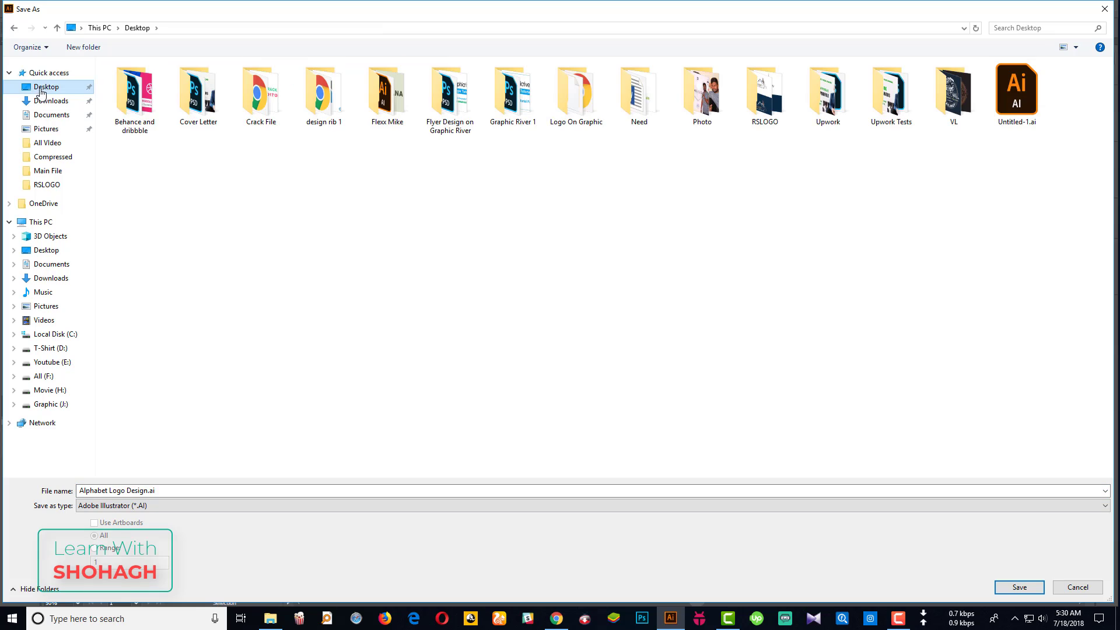
left_click(96, 493)
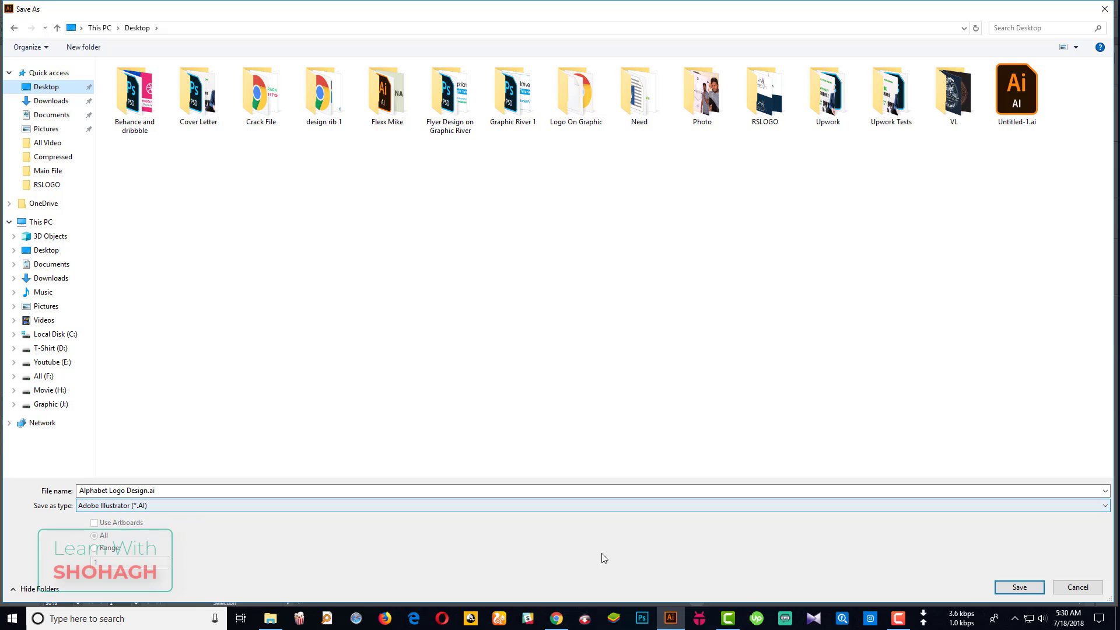
left_click(1003, 587)
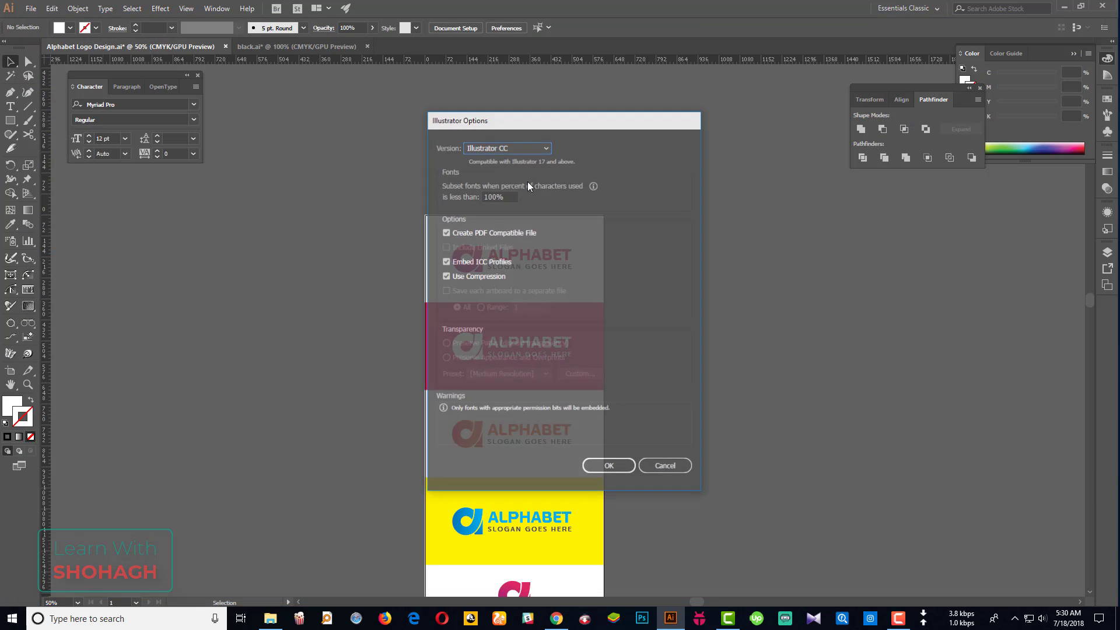
left_click(498, 147)
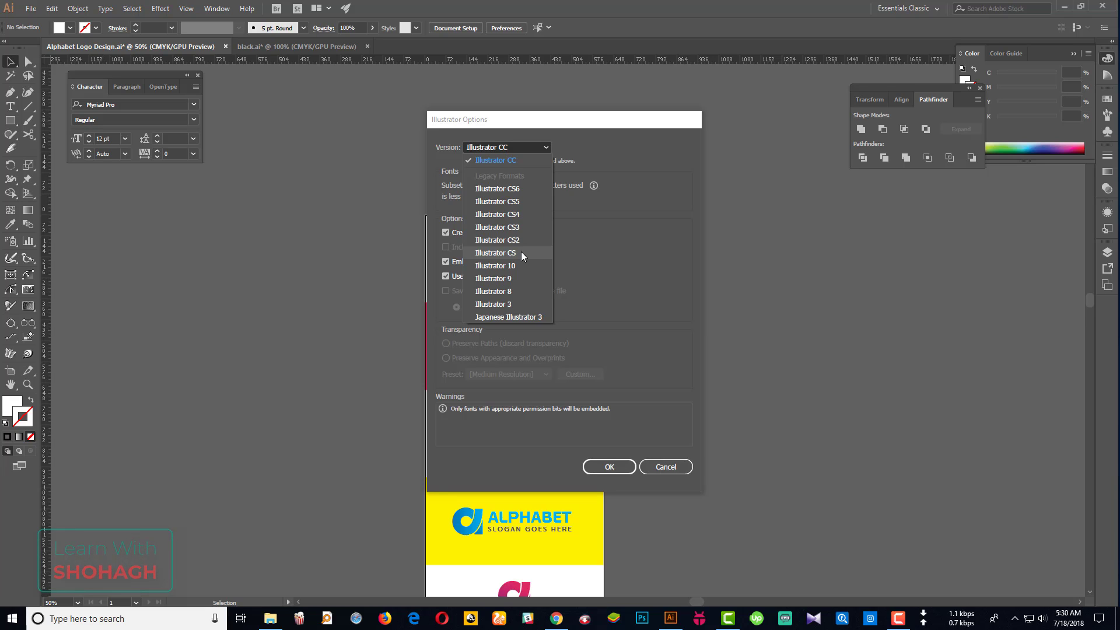
left_click(513, 252)
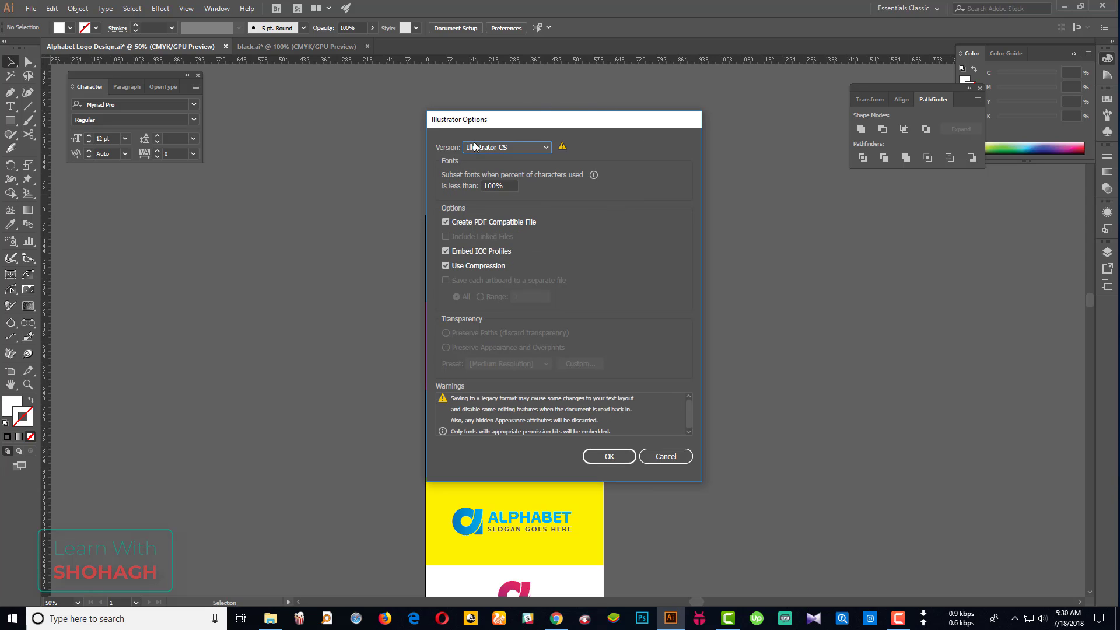
left_click(609, 456)
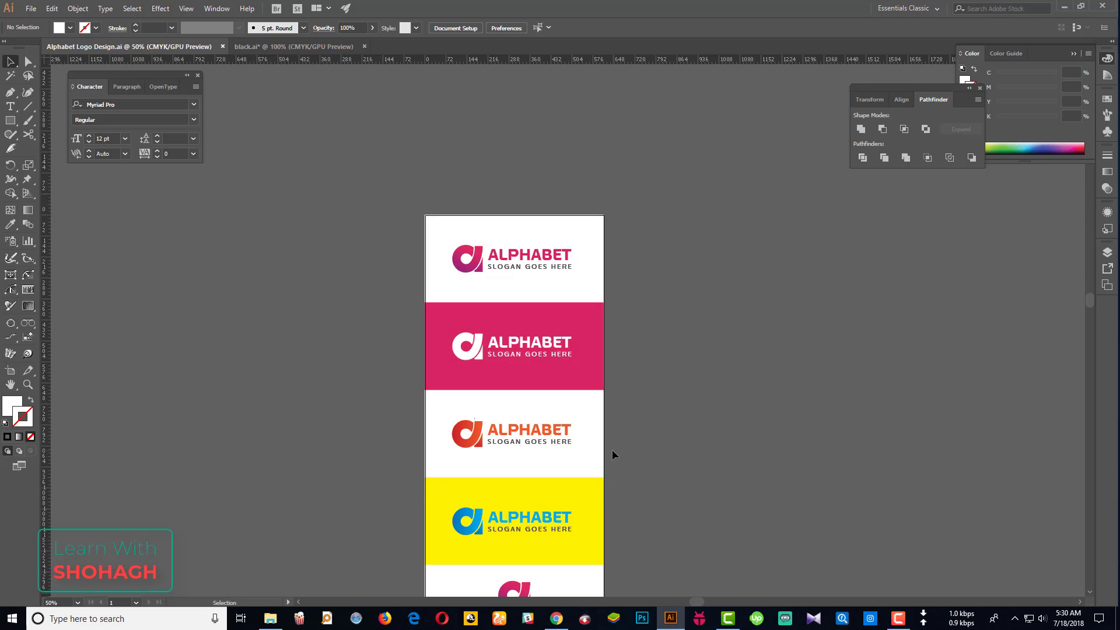
- Save an Illustrator CS EPS copy using artboards as Alphabet Logo Design.eps, then open its folder
left_click(31, 9)
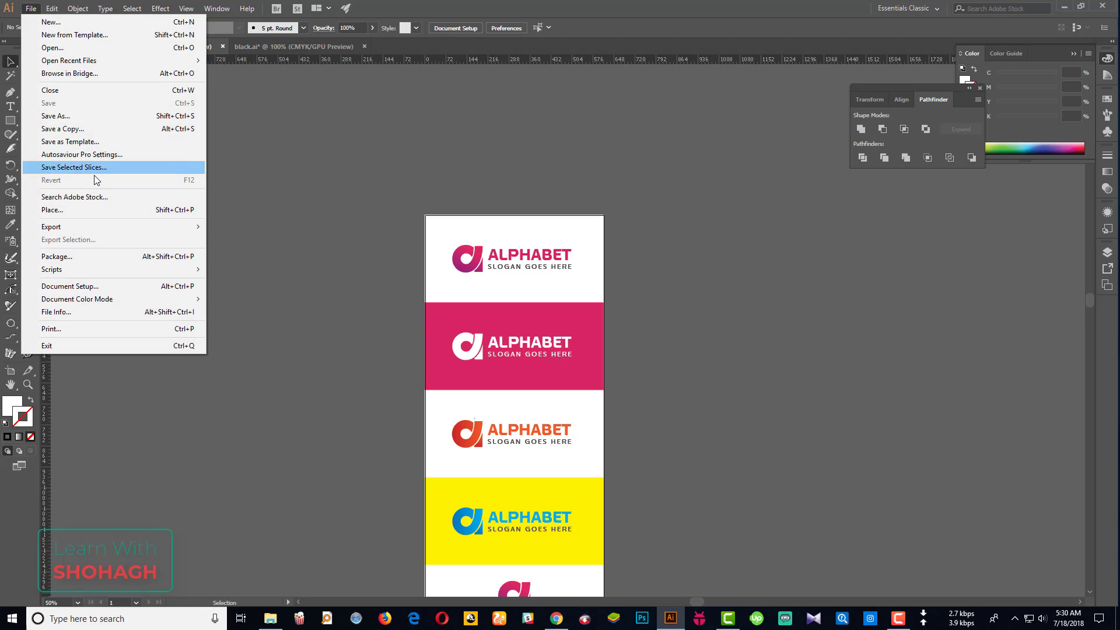
left_click(89, 115)
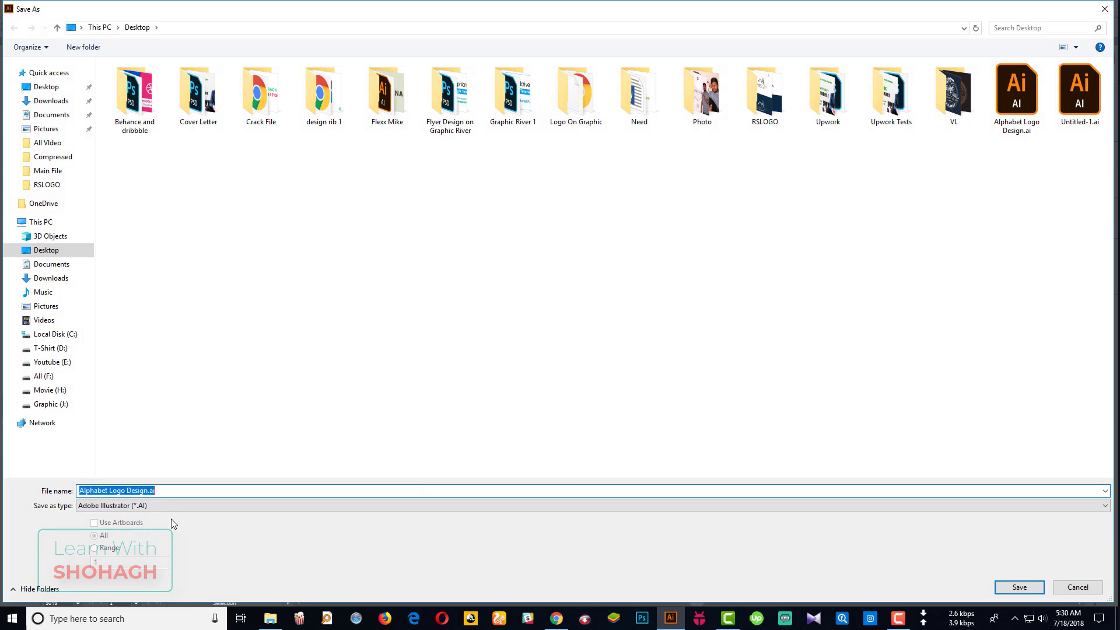
left_click(164, 506)
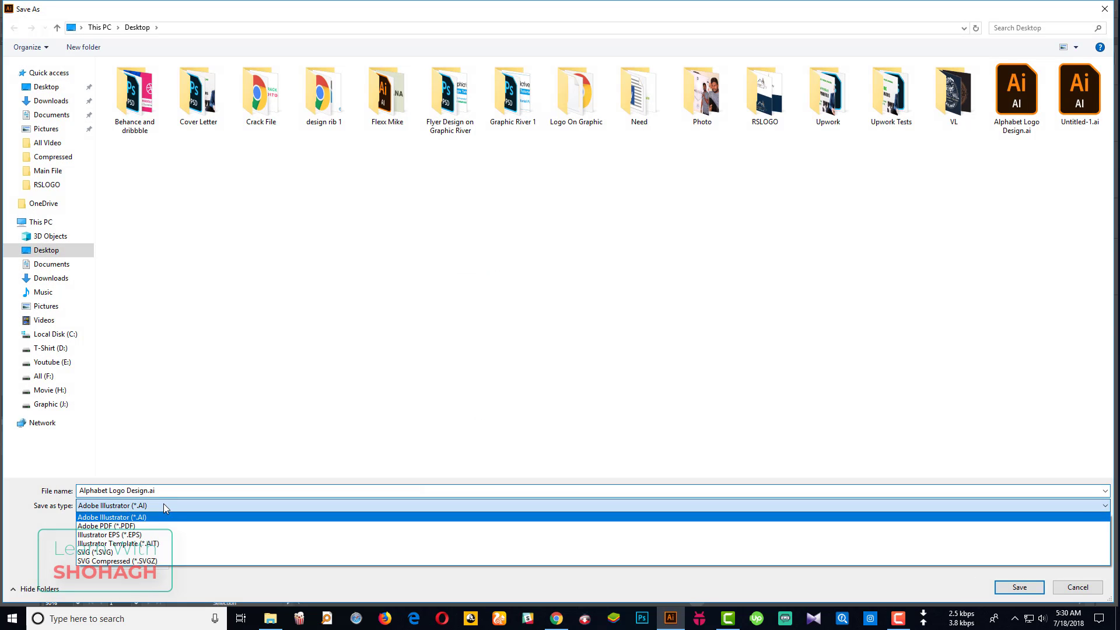
left_click(164, 534)
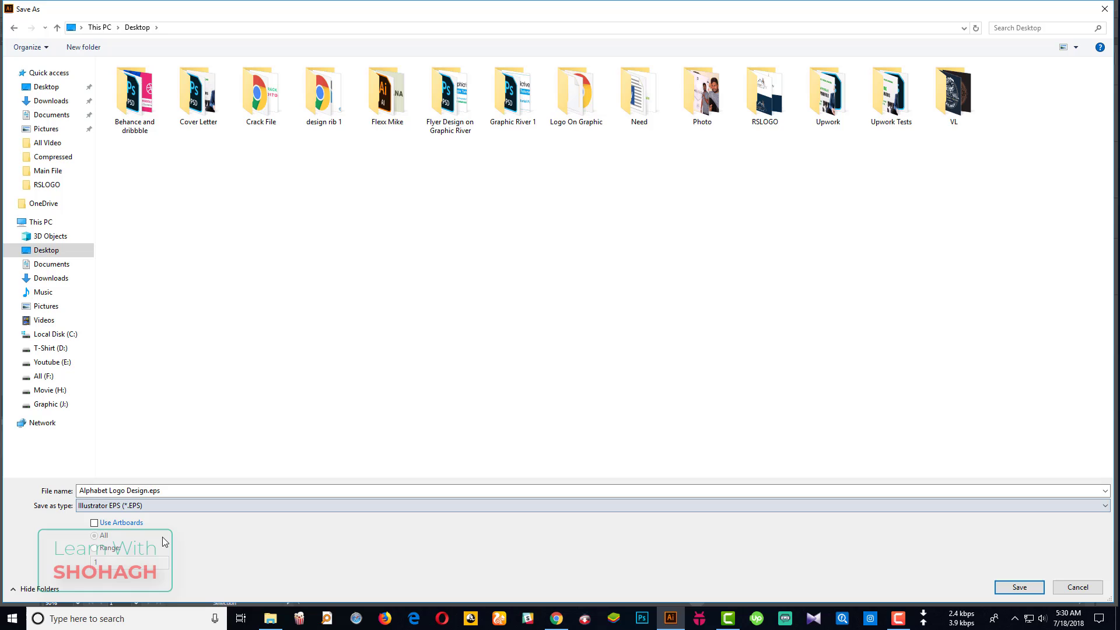
left_click(94, 523)
left_click(1016, 589)
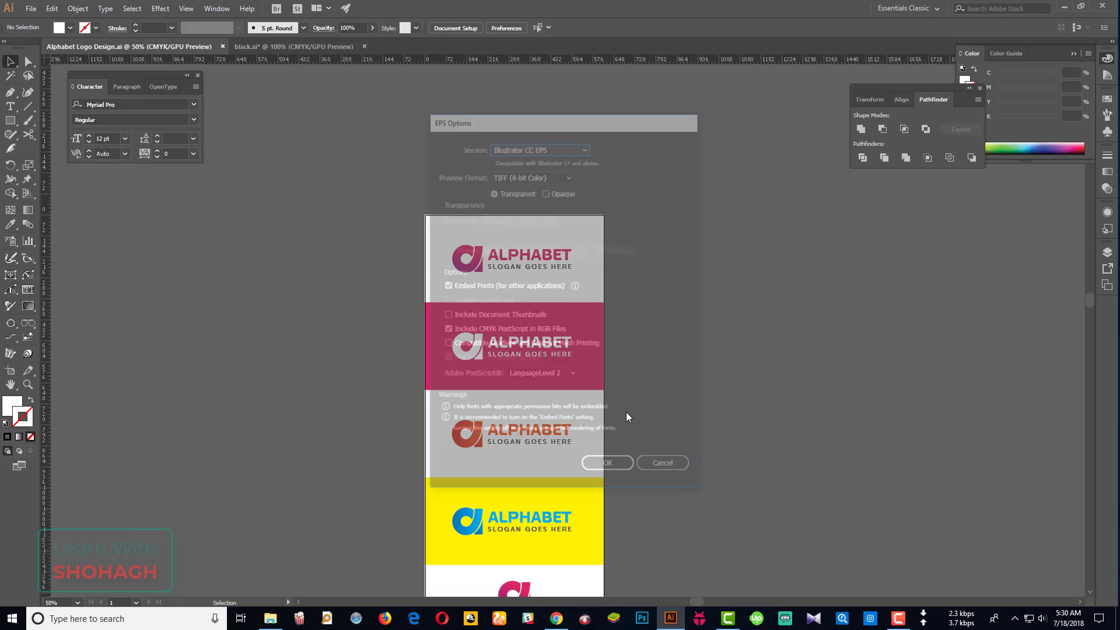
left_click(582, 146)
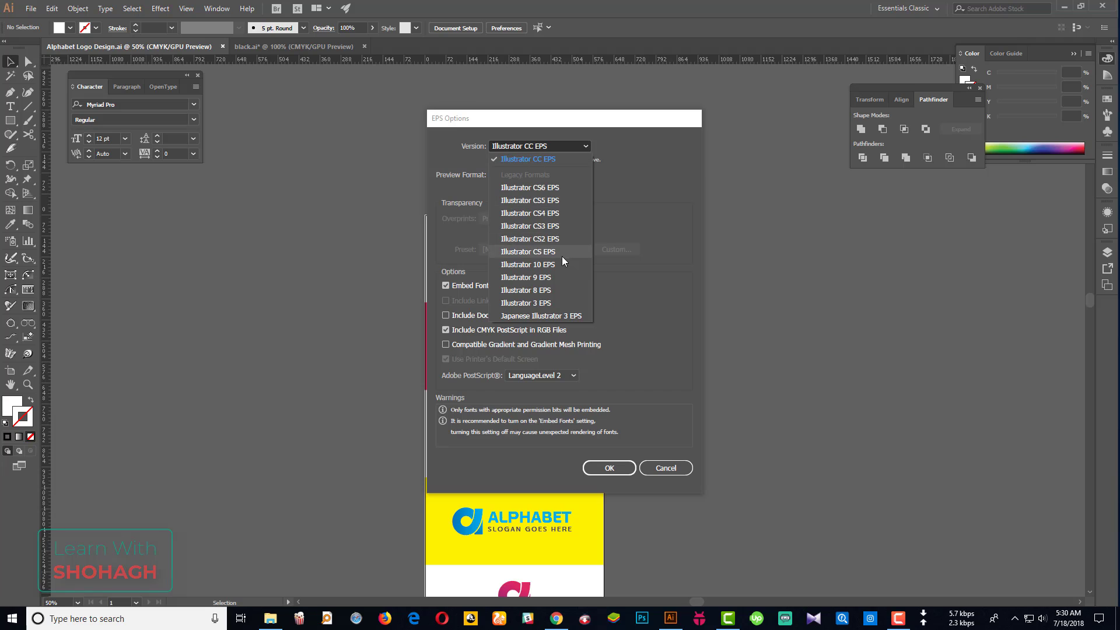
left_click(542, 253)
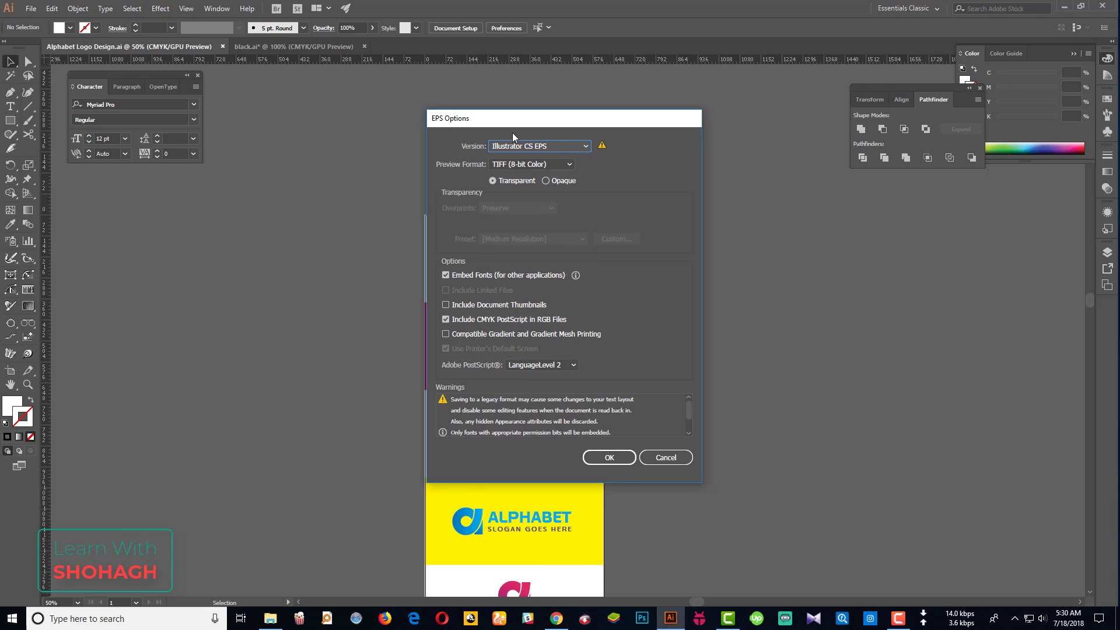
left_click(612, 458)
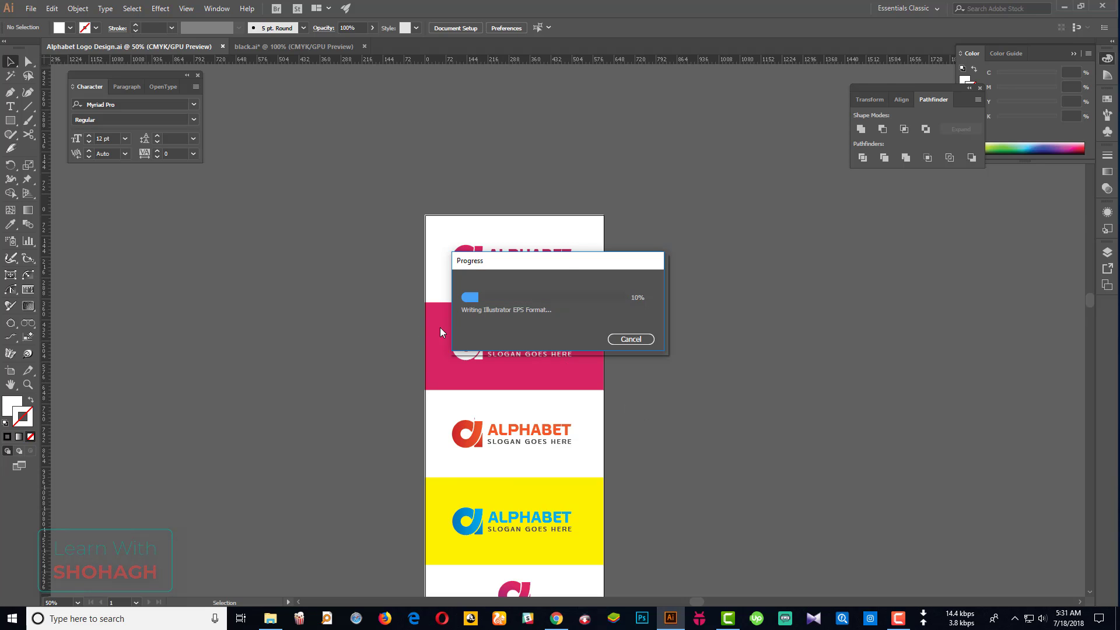
left_click(284, 616)
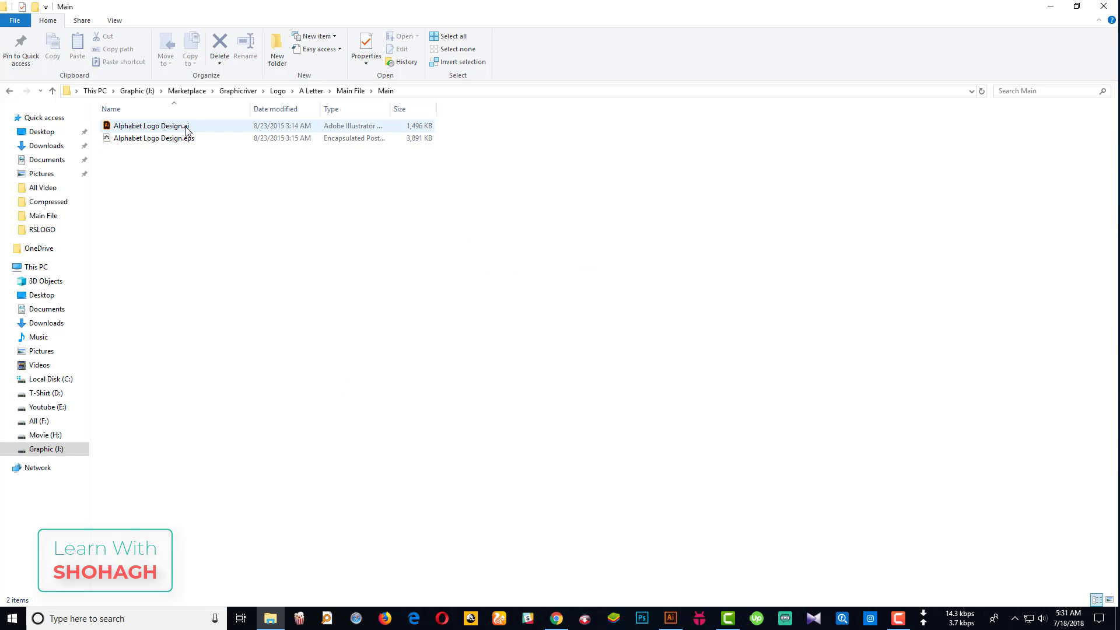
- Go up to A Letter, enter the Main File folder, and open Information.txt
left_click(309, 92)
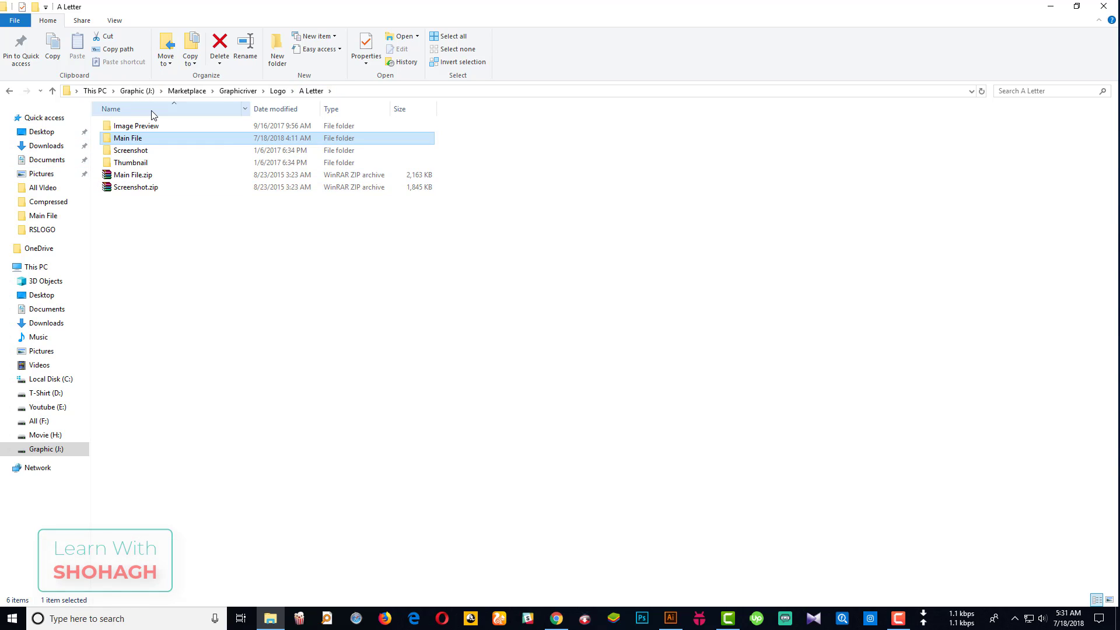
double_click(133, 138)
double_click(140, 140)
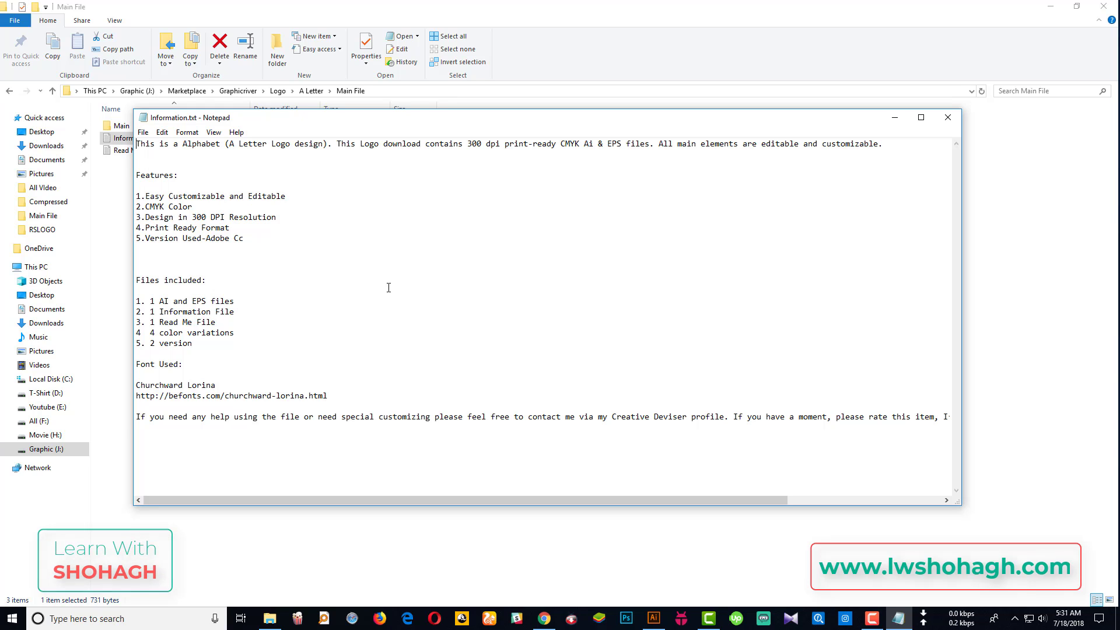
- Close Information.txt, return to A Letter, and bring up the Graphicriver flyer blog post
key("alt+F4")
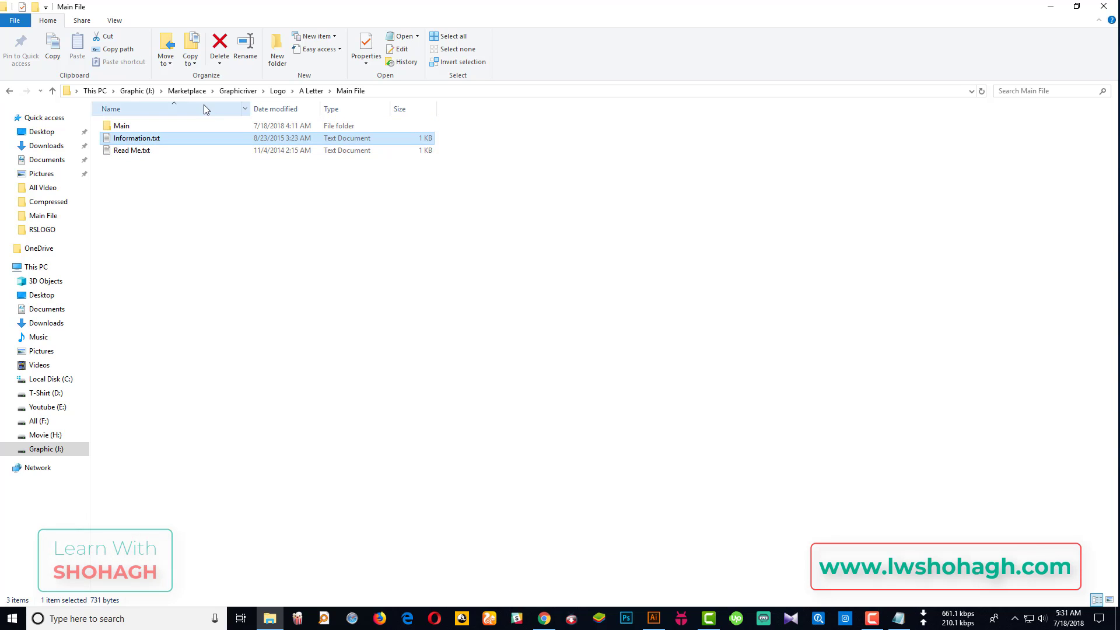
left_click(309, 93)
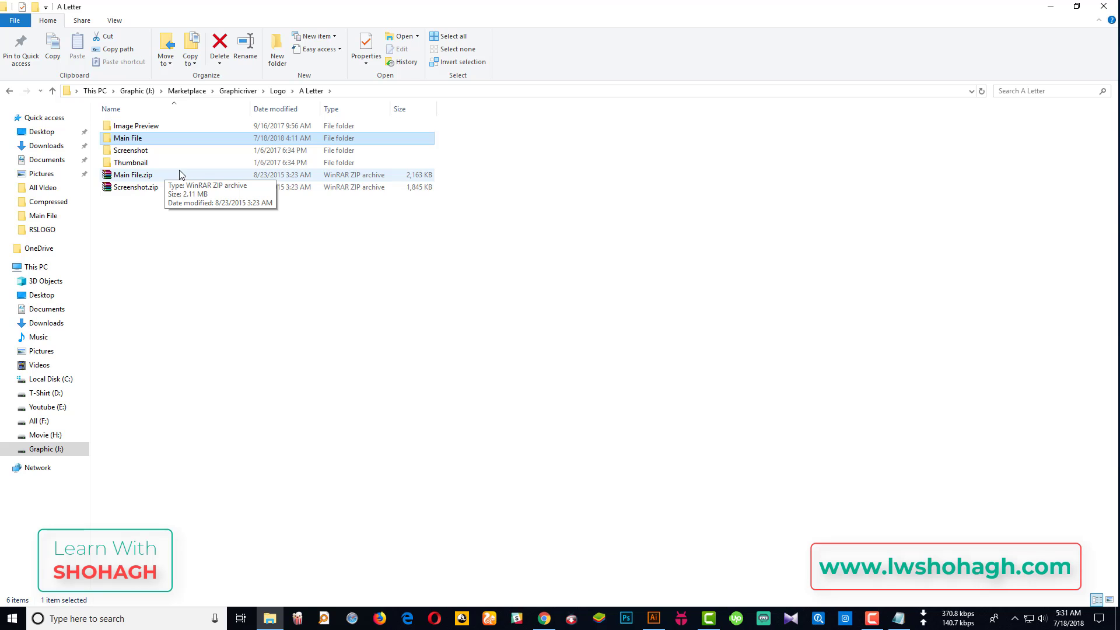
left_click(543, 620)
scroll(555, 135, "down", 5)
- Scroll through the Graphicriver flyer submission blog post
scroll(555, 135, "down", 2)
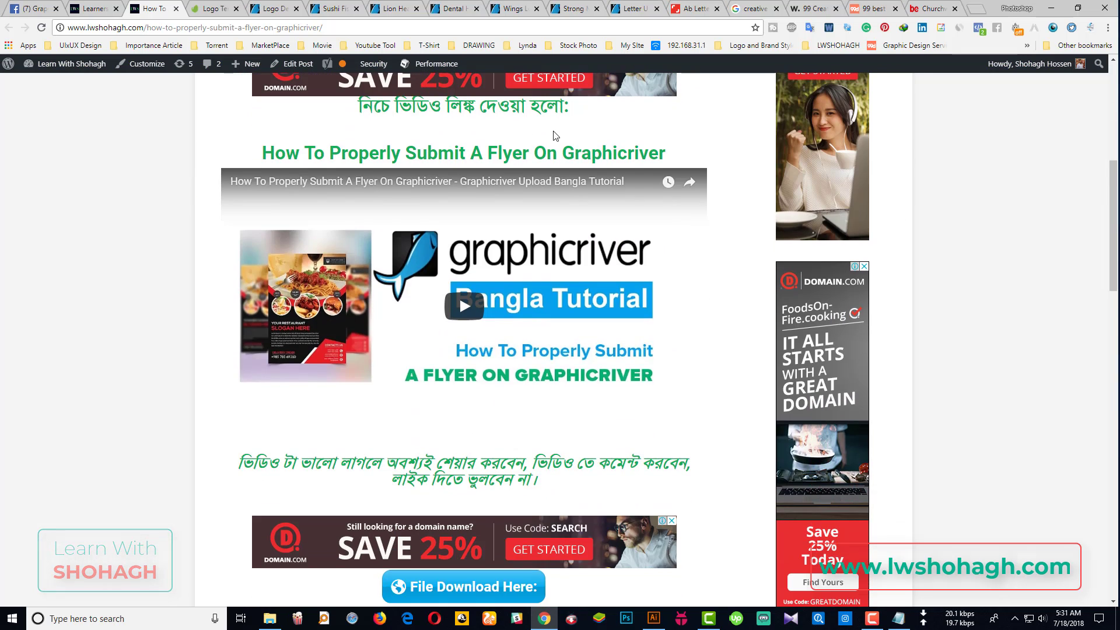
scroll(555, 135, "up", 3)
scroll(554, 135, "up", 2)
scroll(452, 243, "down", 5)
scroll(452, 243, "down", 4)
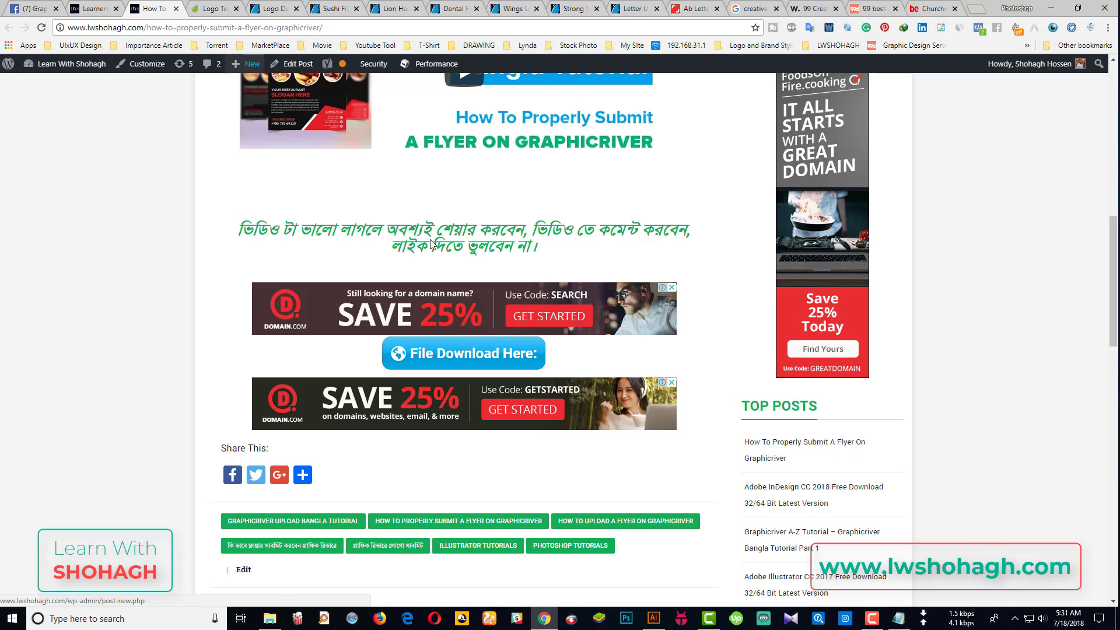
scroll(275, 306, "up", 2)
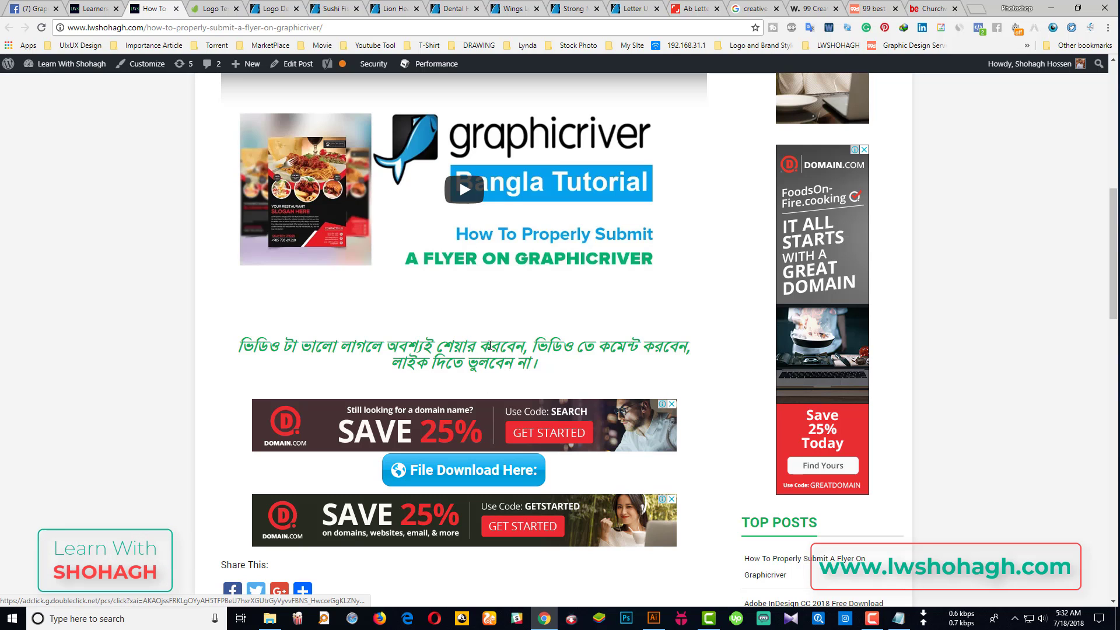
- Switch to the Learn With Shohagh homepage and browse its latest topics
left_click(93, 8)
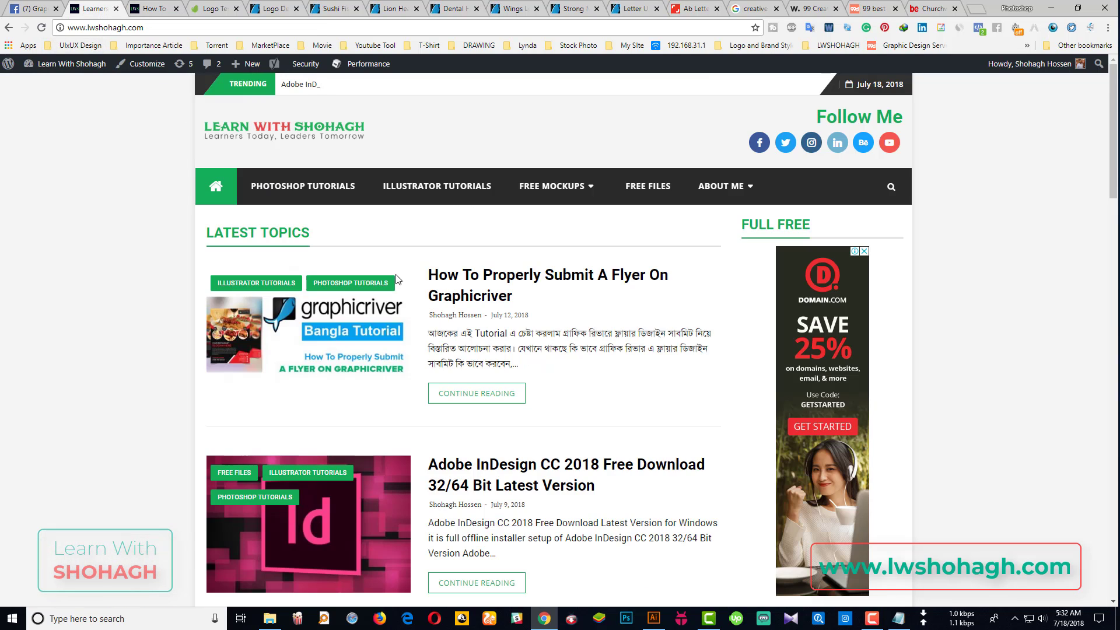
scroll(200, 317, "down", 5)
scroll(201, 317, "down", 6)
scroll(200, 318, "down", 3)
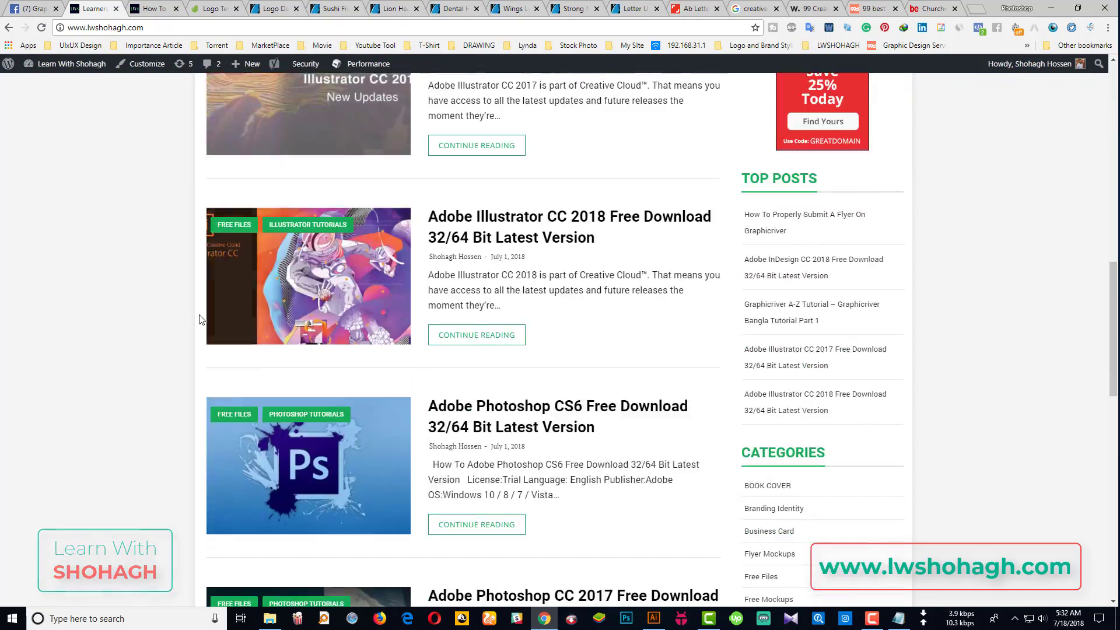
scroll(205, 321, "down", 6)
scroll(204, 321, "down", 6)
scroll(211, 328, "down", 2)
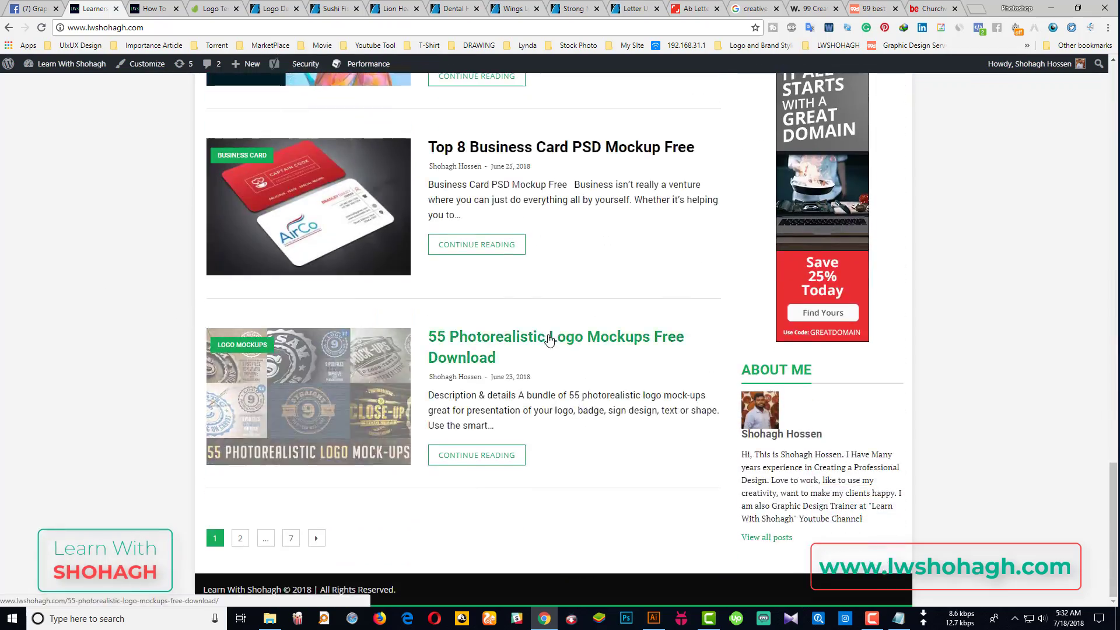
scroll(257, 339, "up", 5)
scroll(537, 336, "up", 8)
scroll(531, 330, "up", 5)
scroll(531, 333, "up", 5)
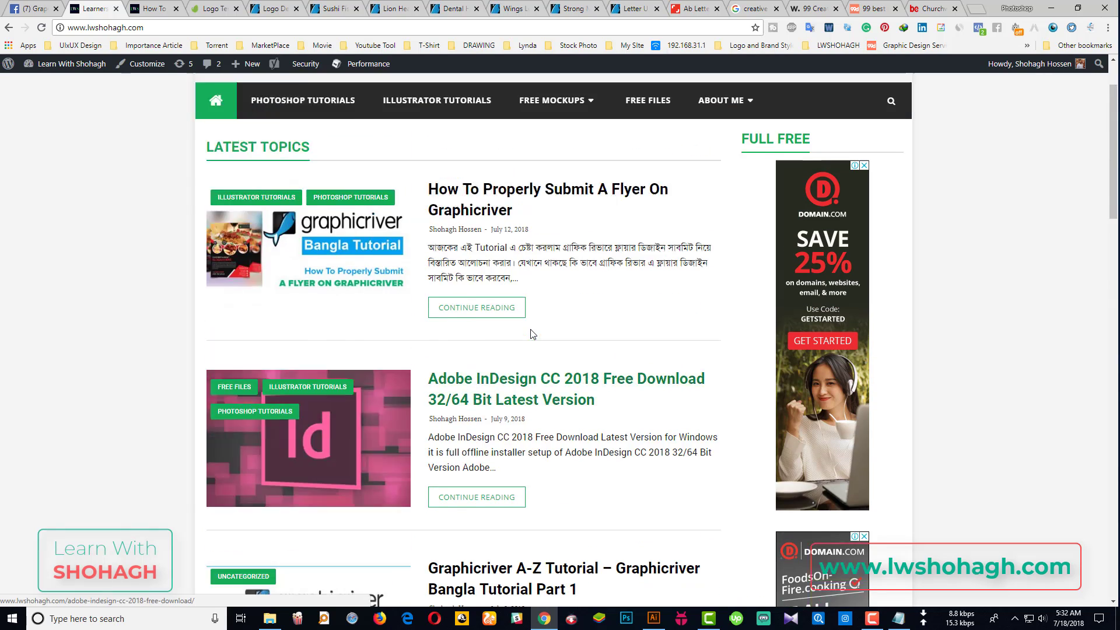
scroll(543, 467, "up", 2)
- Reopen Information.txt and review its Alphabet title and Features section
left_click(654, 618)
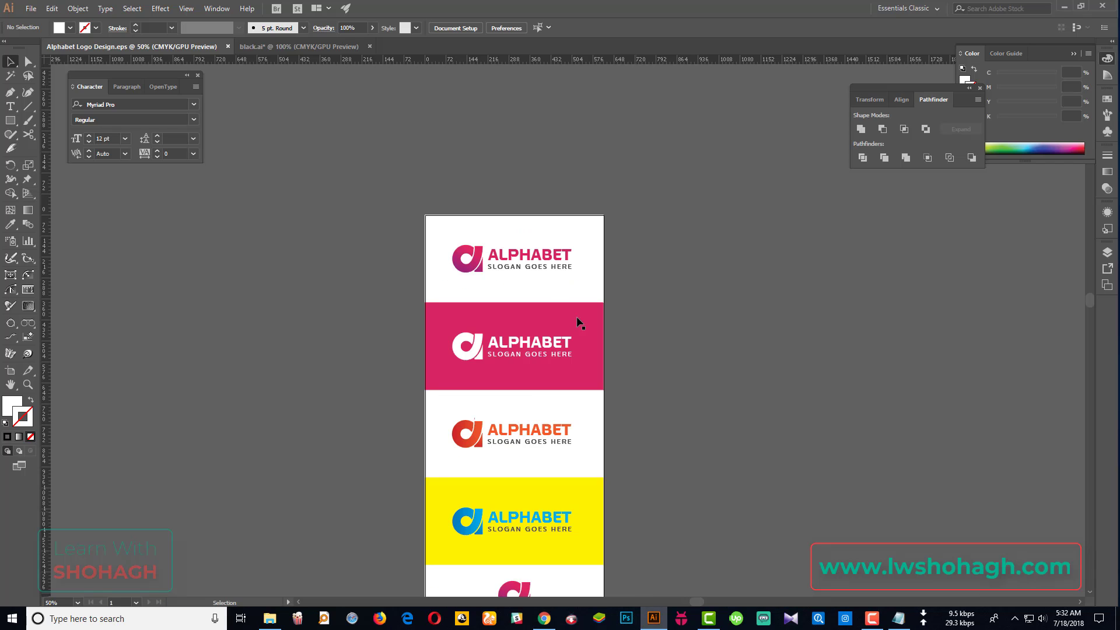
left_click(269, 618)
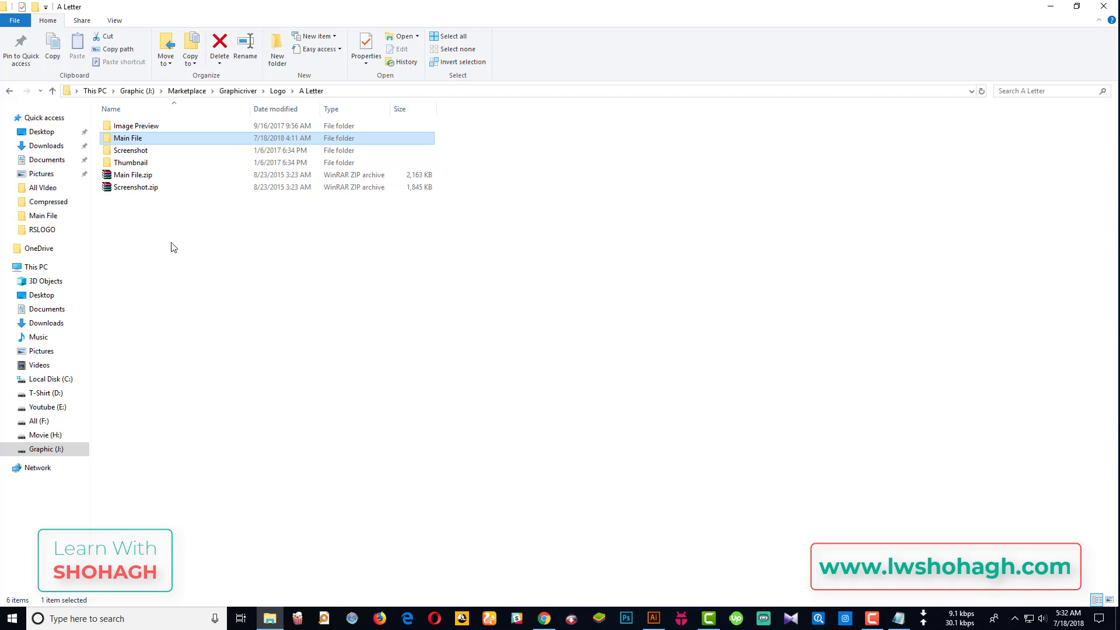
double_click(134, 141)
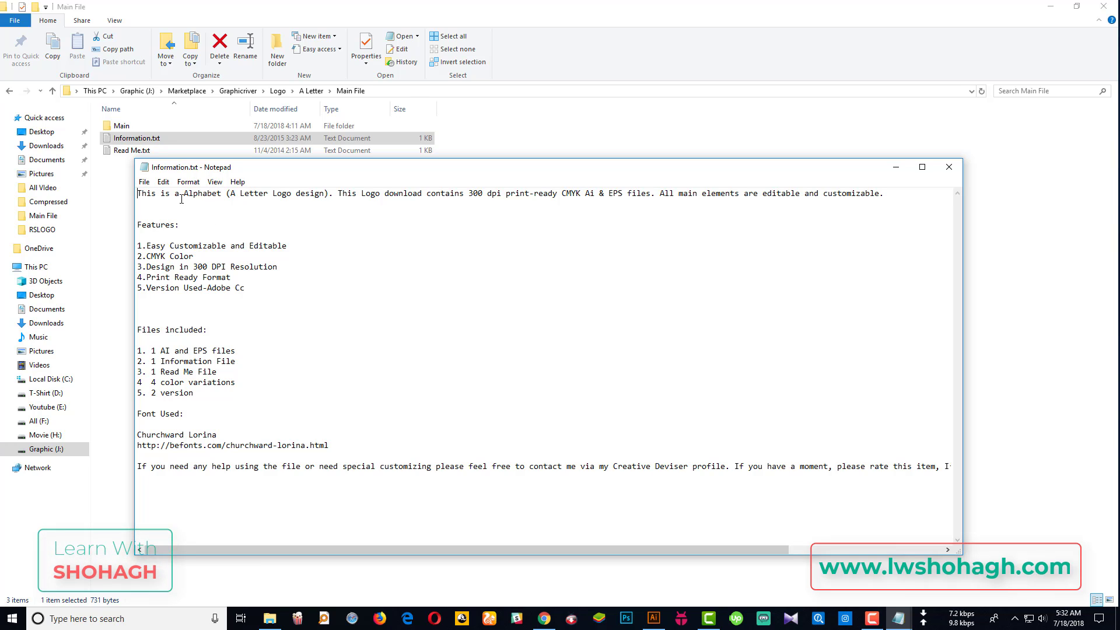
left_click_drag(183, 193, 329, 194)
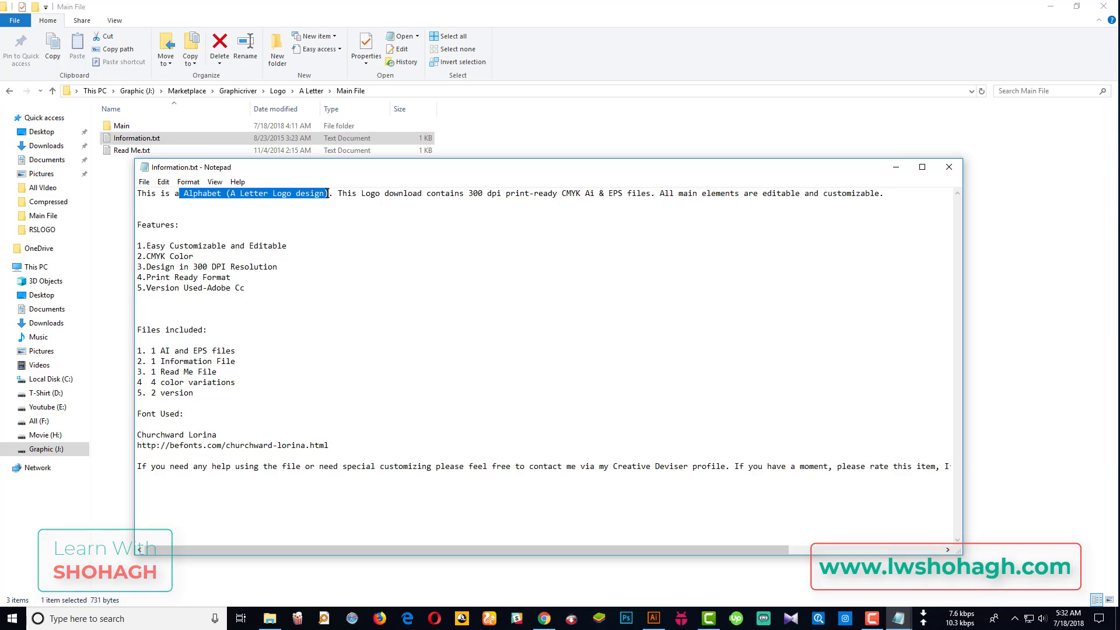
left_click(198, 200)
left_click_drag(184, 193, 325, 192)
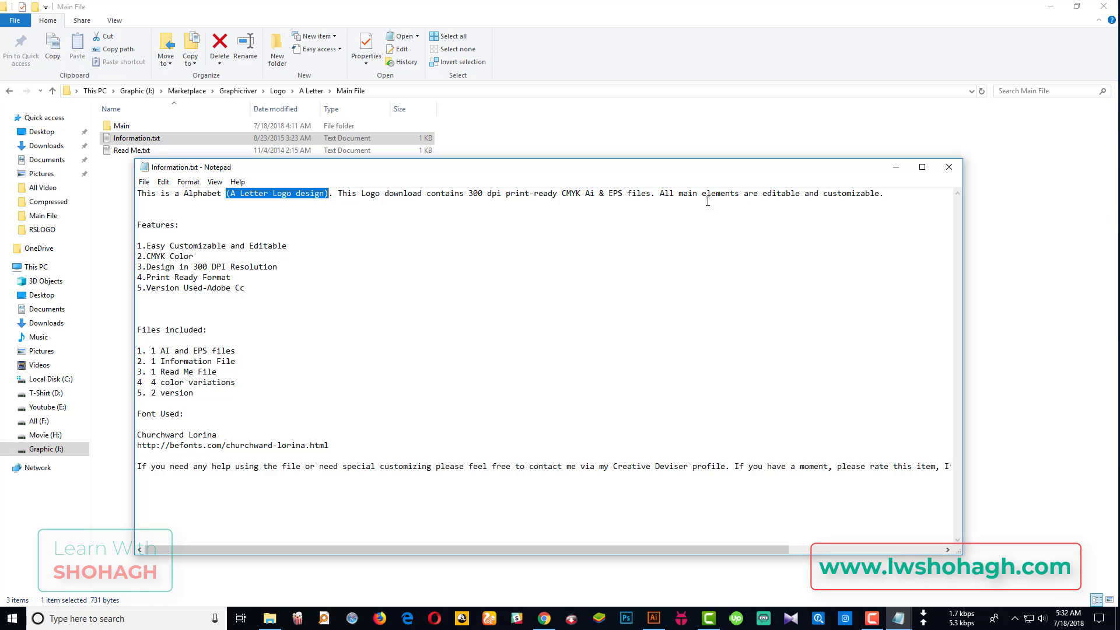
left_click_drag(661, 193, 884, 193)
left_click(185, 297)
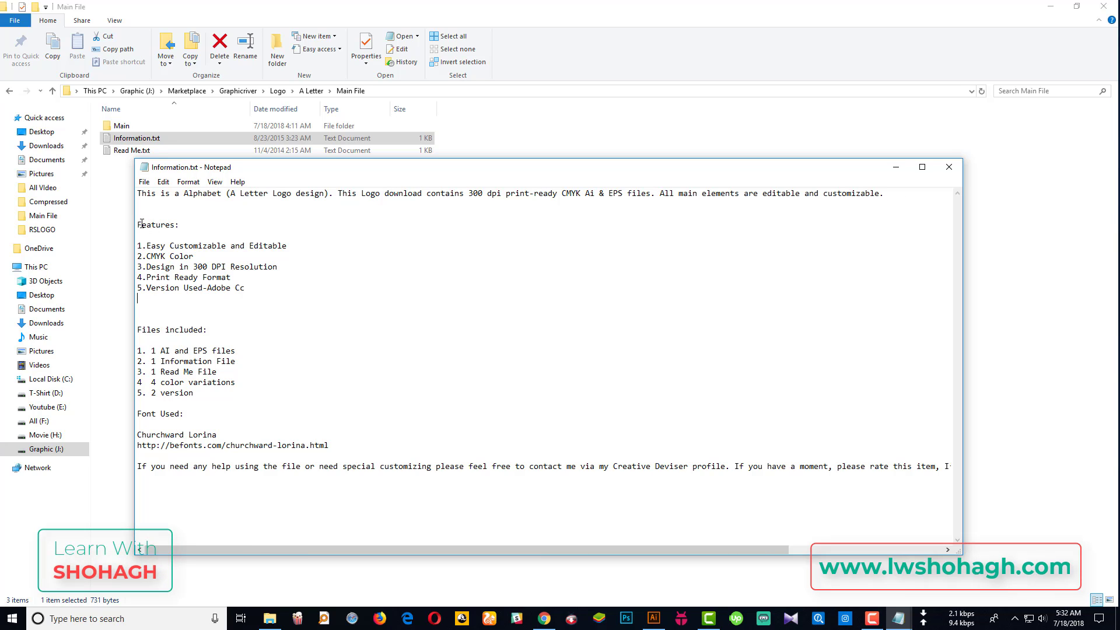
left_click_drag(142, 224, 279, 235)
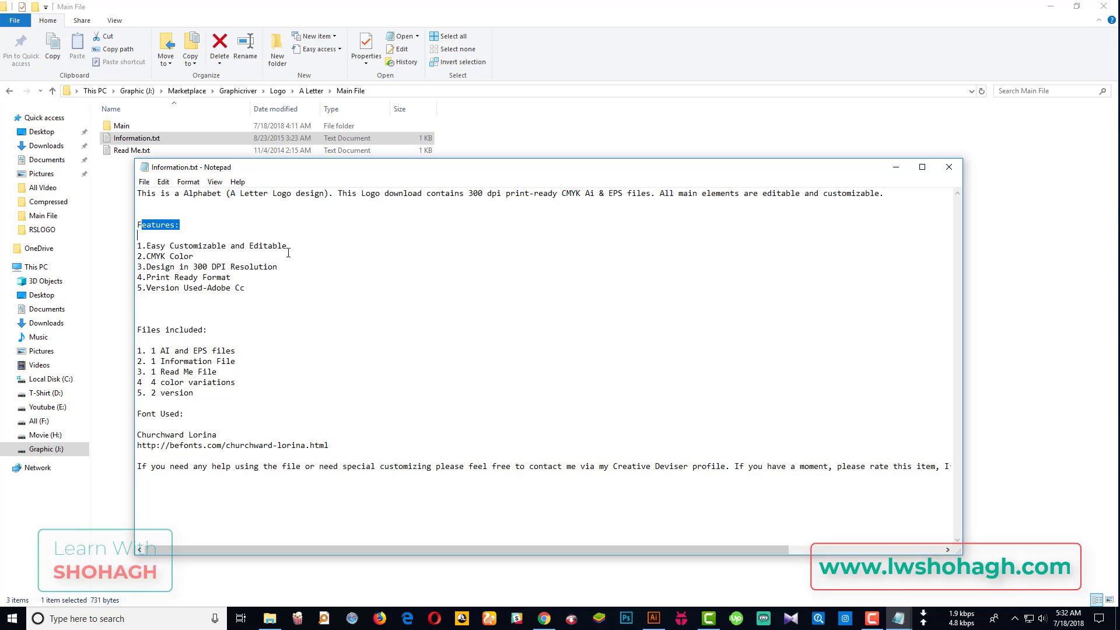
scroll(162, 331, "right", 1)
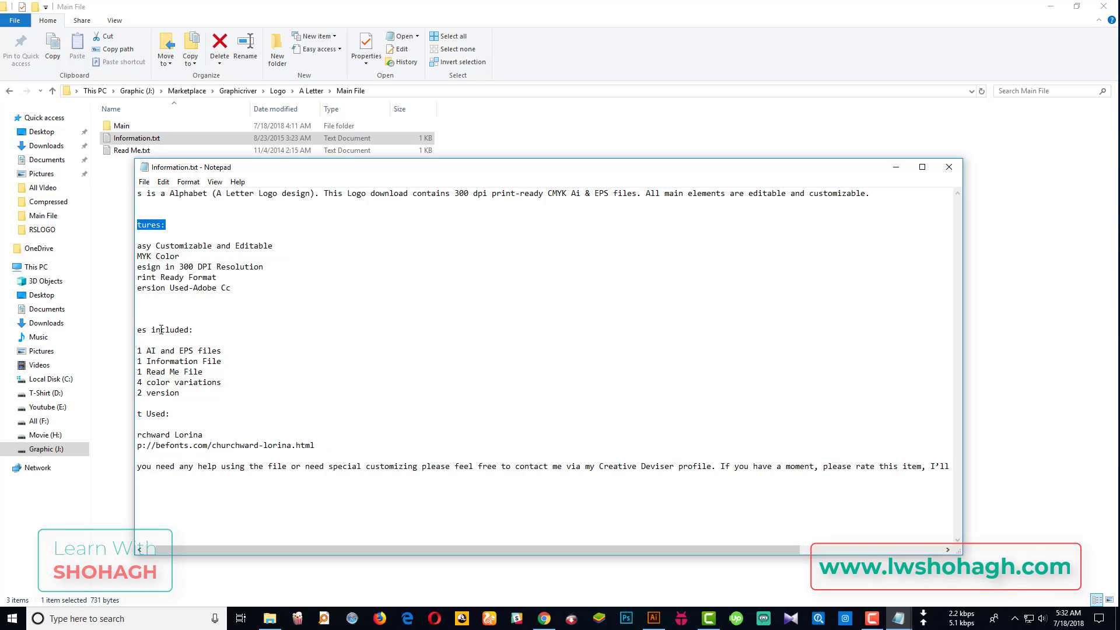
scroll(150, 253, "left", 1)
- Review the Files included entries and the Churchward Lorina Font Used section with its link
left_click(144, 333)
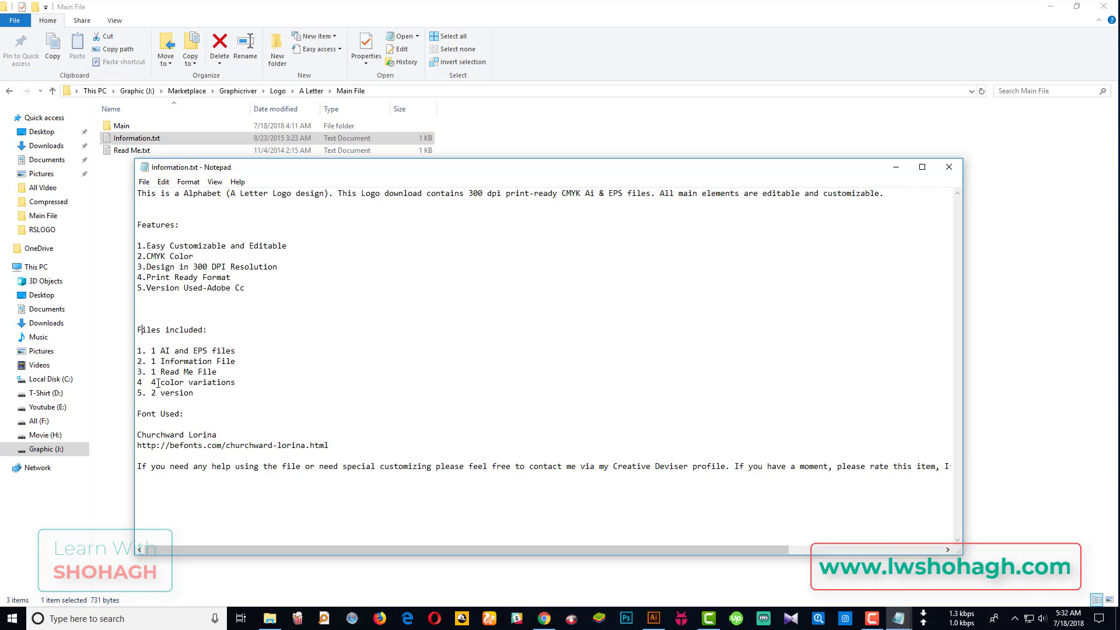
left_click_drag(160, 383, 235, 382)
left_click_drag(151, 393, 199, 393)
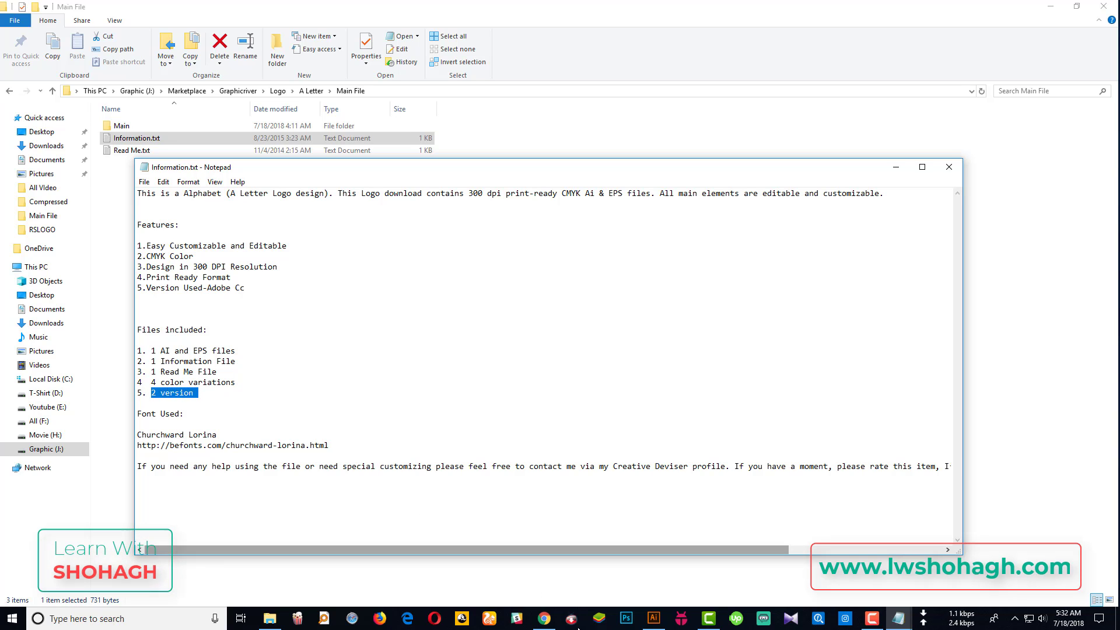
left_click(654, 619)
scroll(577, 310, "down", 5)
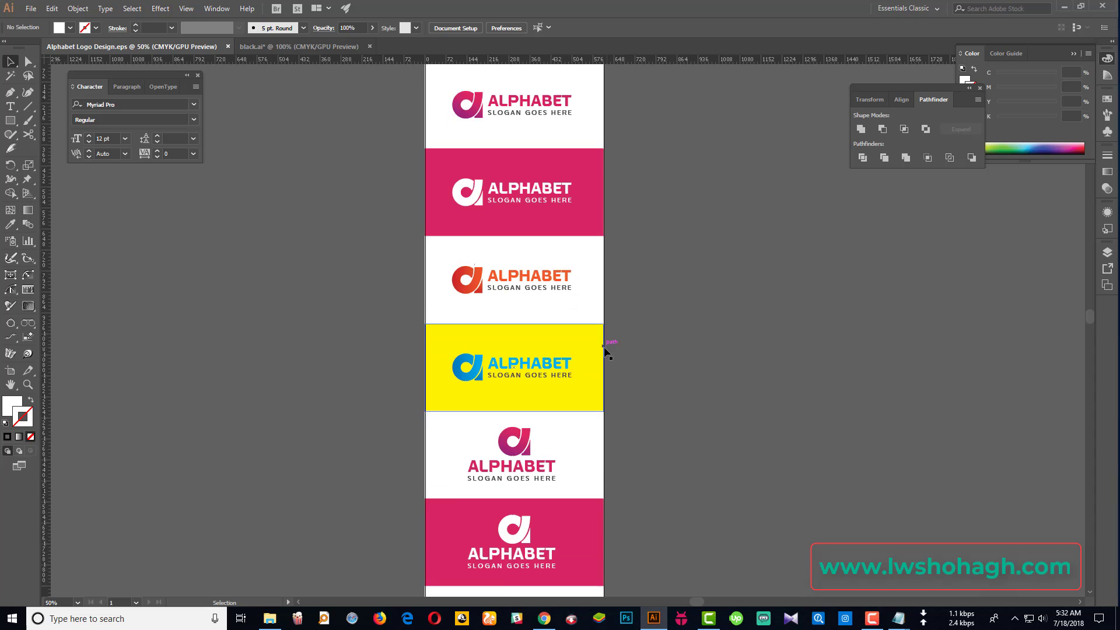
scroll(608, 350, "down", 3)
left_click(897, 621)
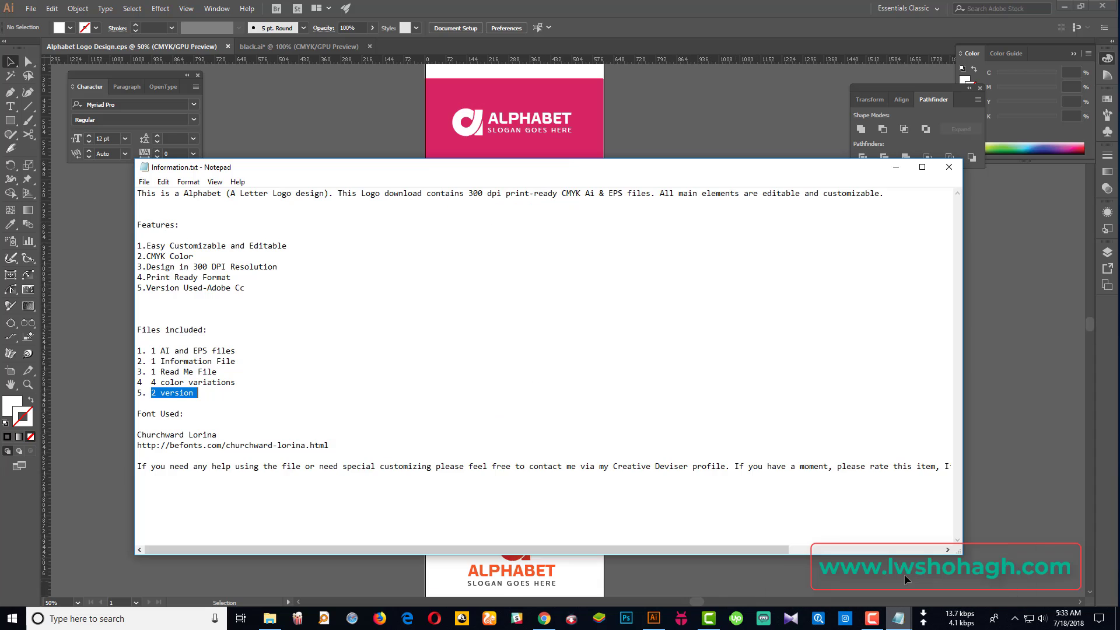
scroll(150, 422, "left", 2)
left_click_drag(138, 414, 359, 442)
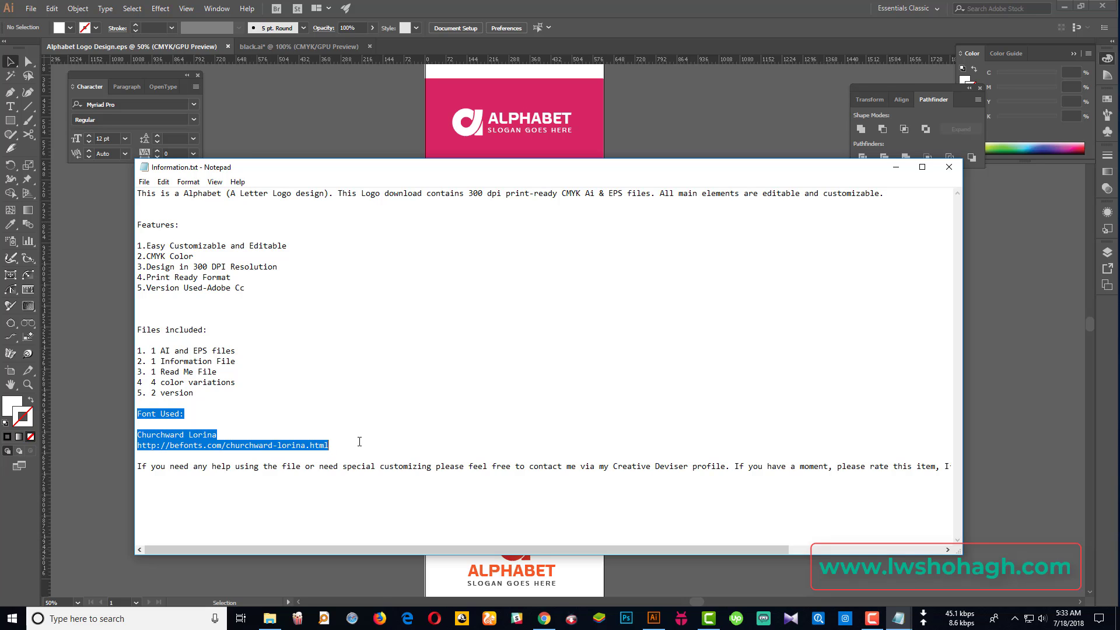
left_click(545, 618)
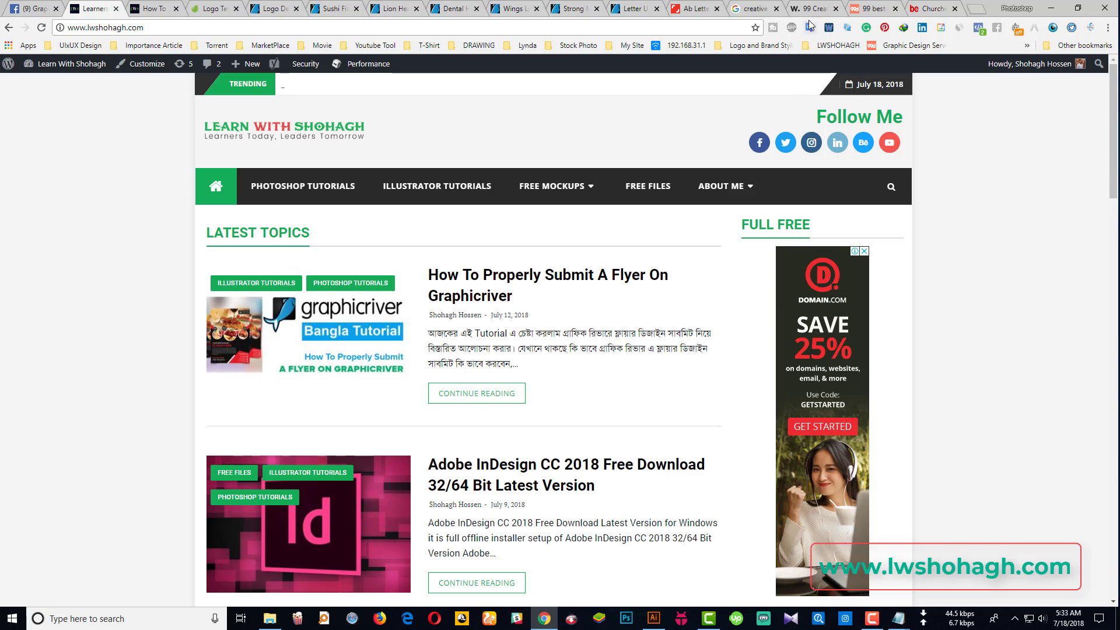
- Look over the awwwards inspiration page and the Churchward Lorina font page on Befonts
left_click(815, 9)
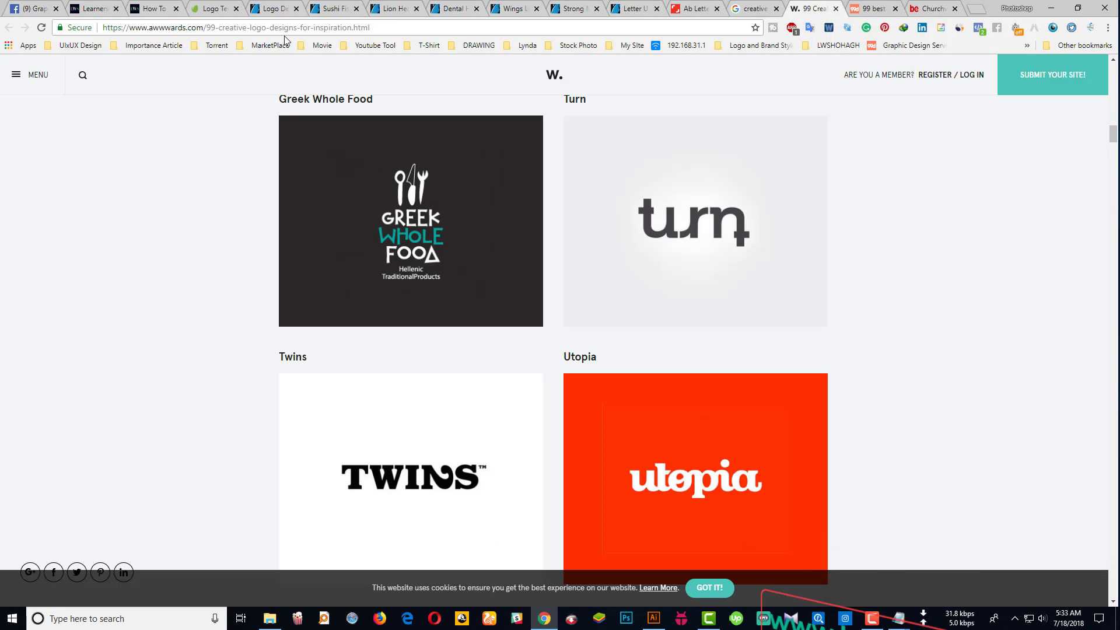
left_click(932, 8)
scroll(400, 243, "up", 1)
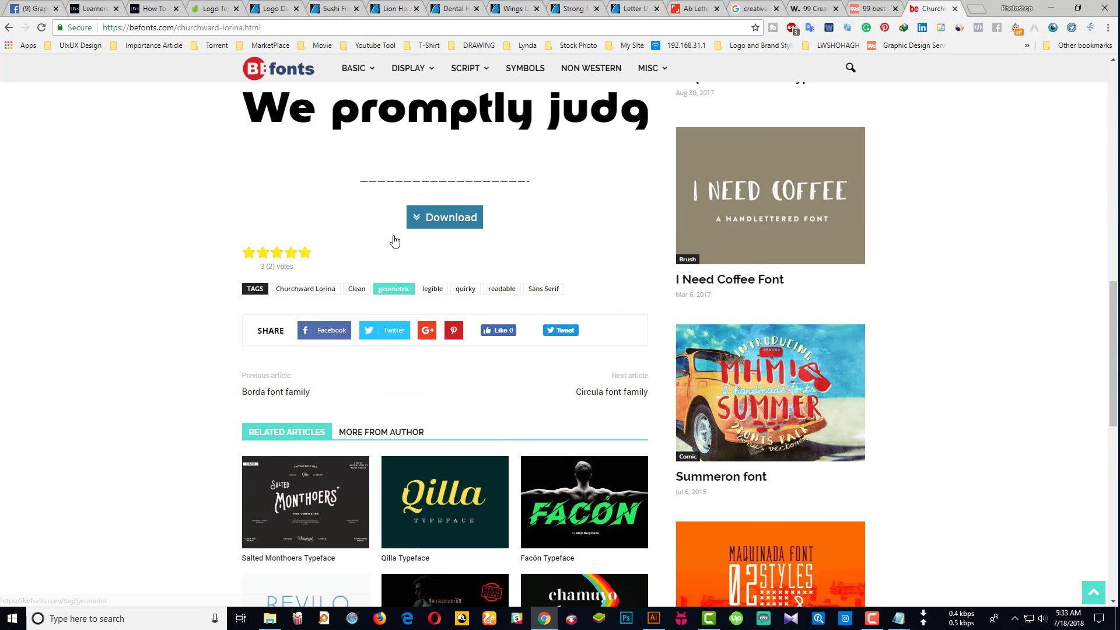
scroll(377, 232, "up", 9)
scroll(373, 231, "up", 1)
scroll(338, 218, "up", 2)
scroll(307, 208, "up", 2)
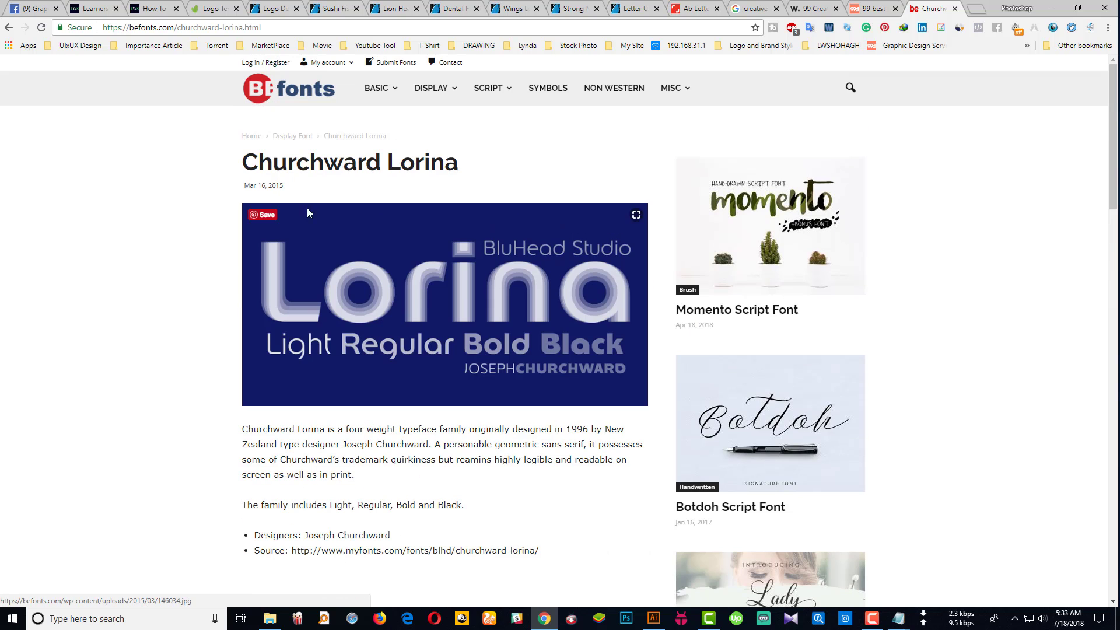
scroll(242, 228, "down", 6)
scroll(327, 216, "down", 4)
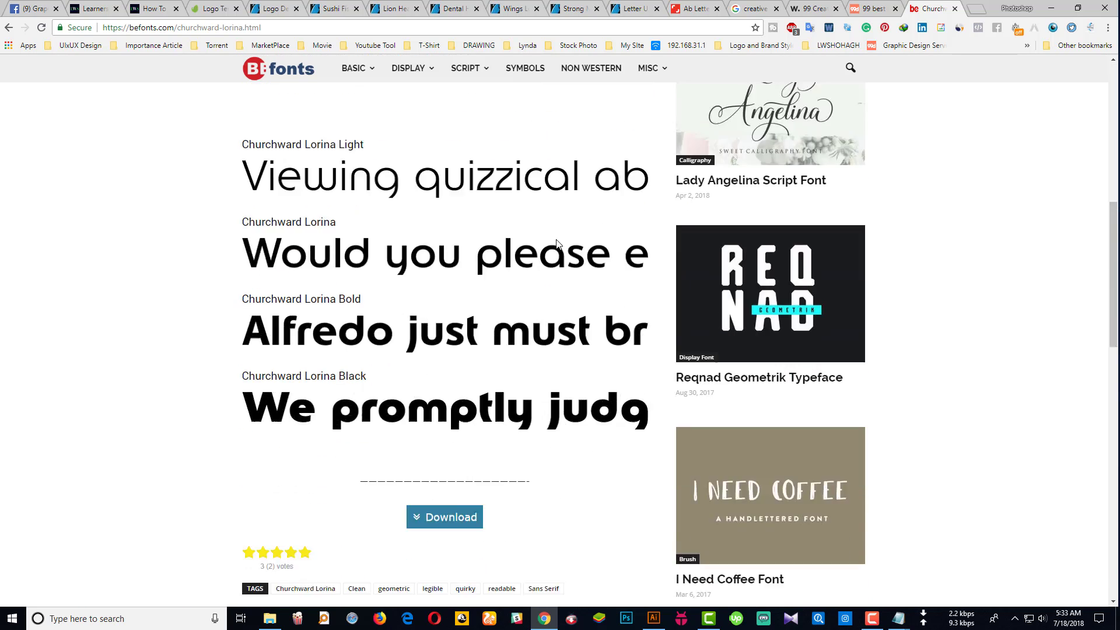
scroll(384, 206, "down", 5)
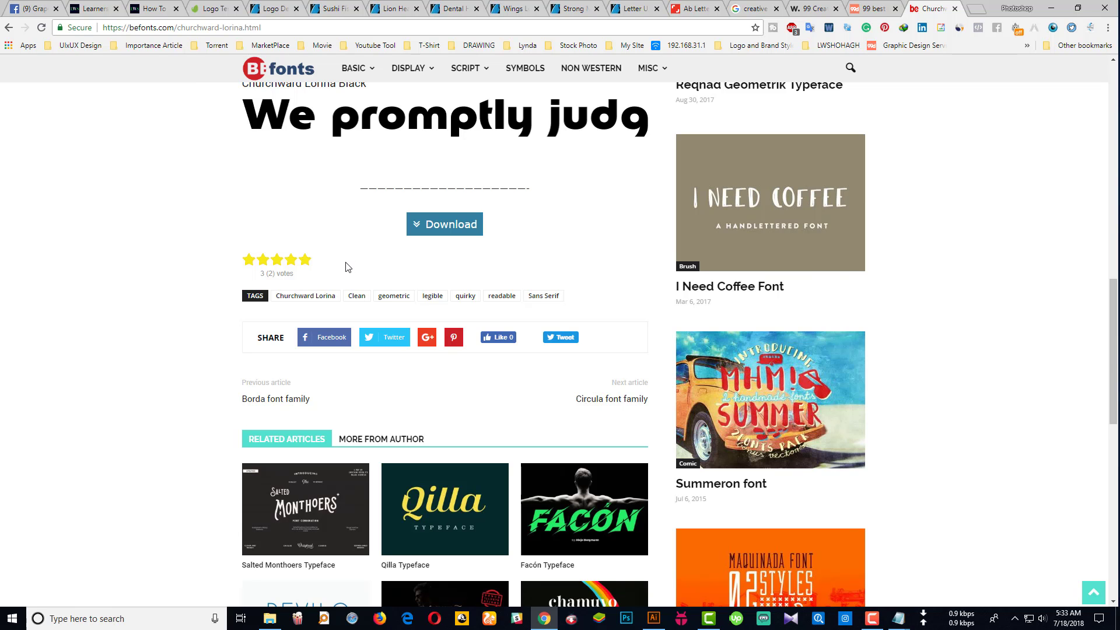
- Read the Lion Heart and Health Dental logo listings, then return to Illustrator
left_click(380, 8)
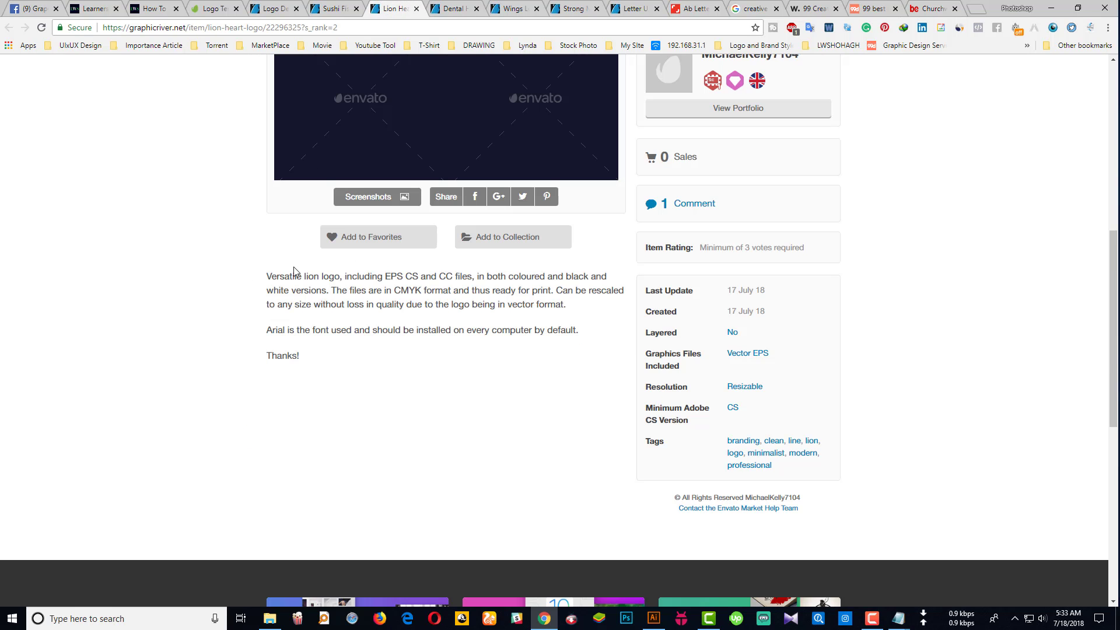
scroll(293, 267, "up", 8)
scroll(267, 265, "down", 3)
scroll(266, 265, "down", 7)
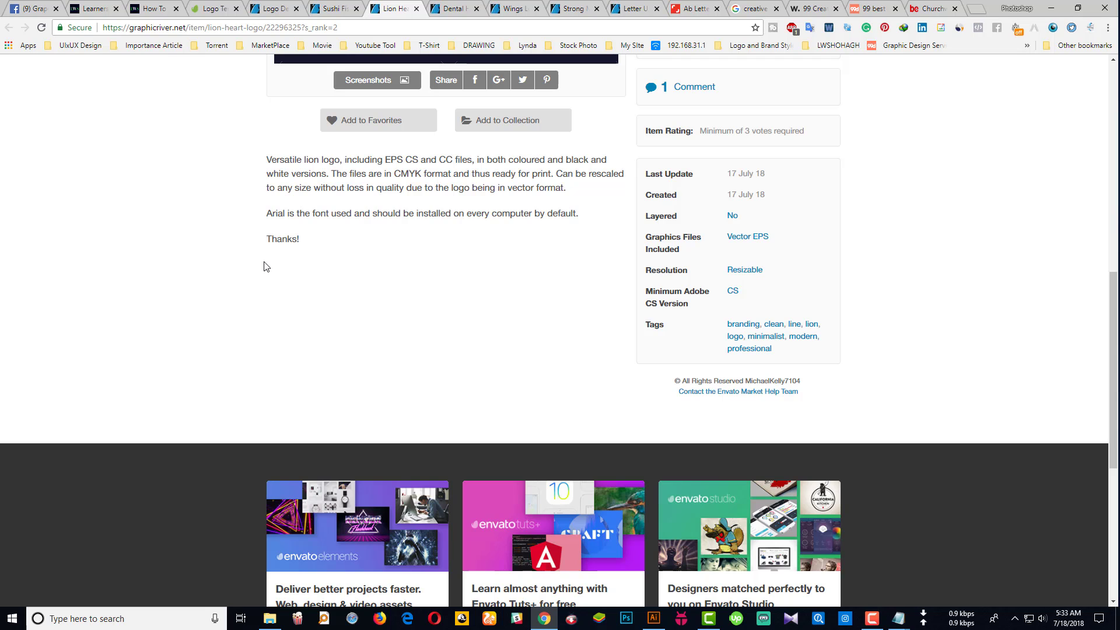
scroll(280, 279, "up", 4)
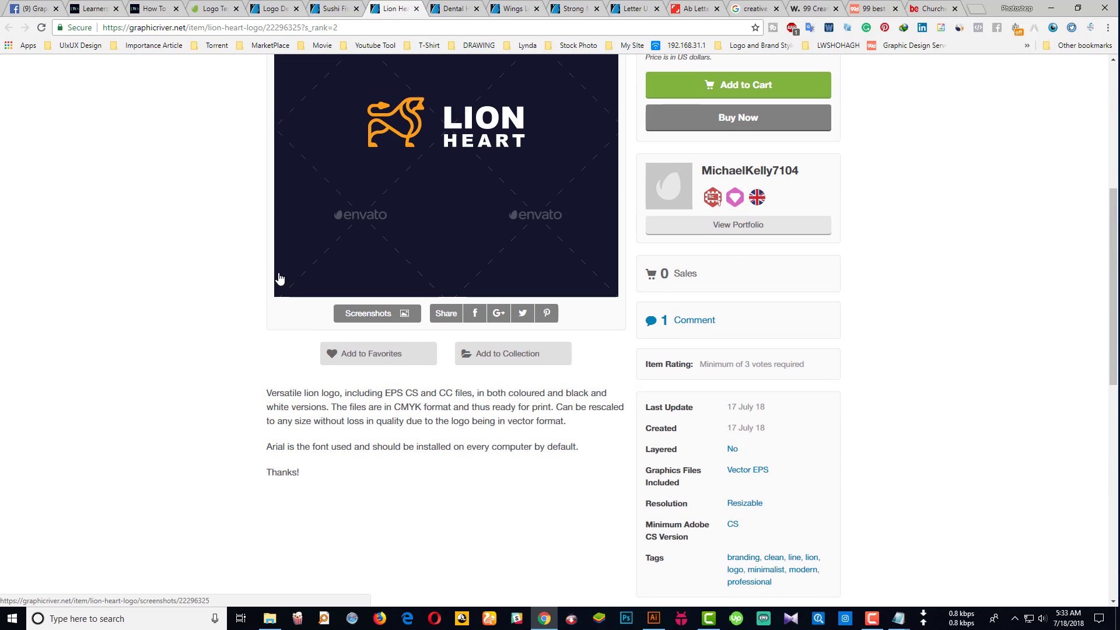
scroll(280, 279, "up", 1)
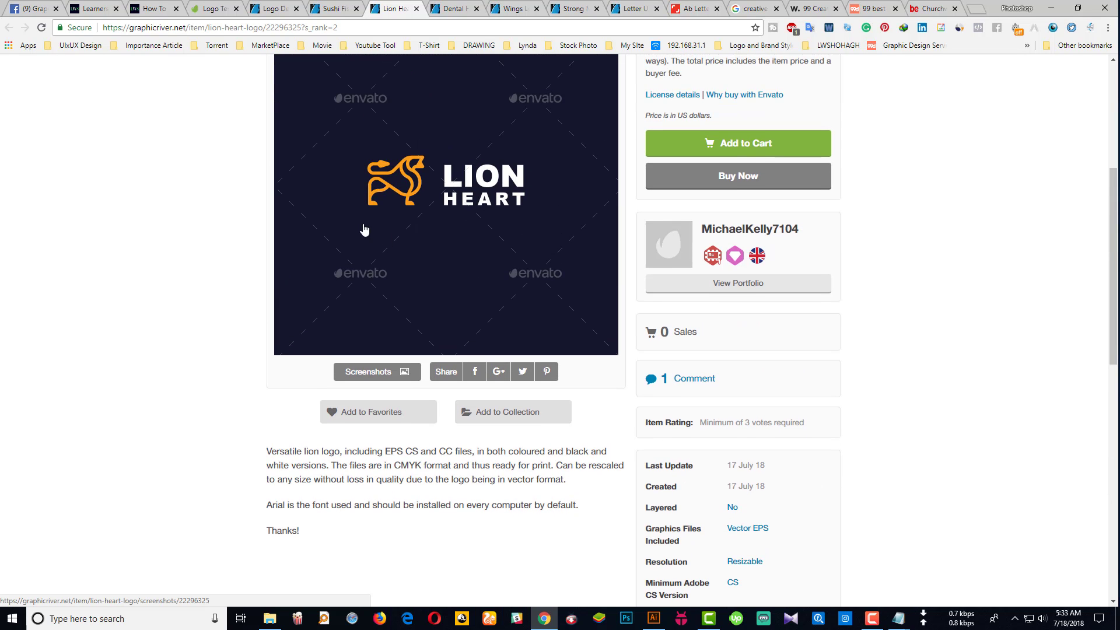
left_click(437, 8)
scroll(277, 260, "down", 5)
scroll(277, 259, "down", 6)
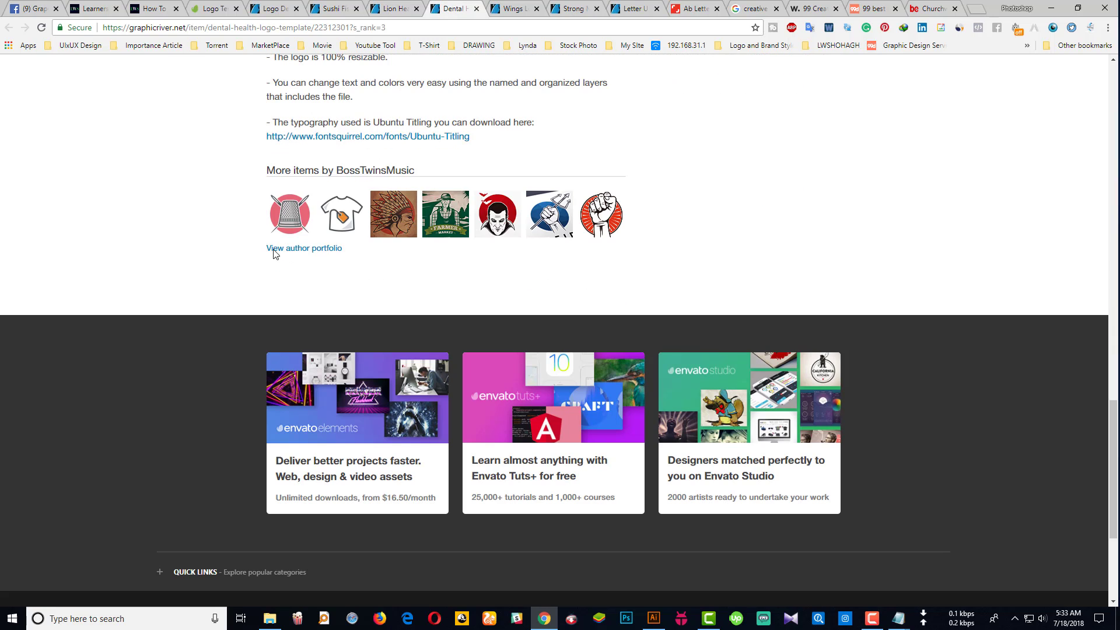
scroll(577, 143, "up", 7)
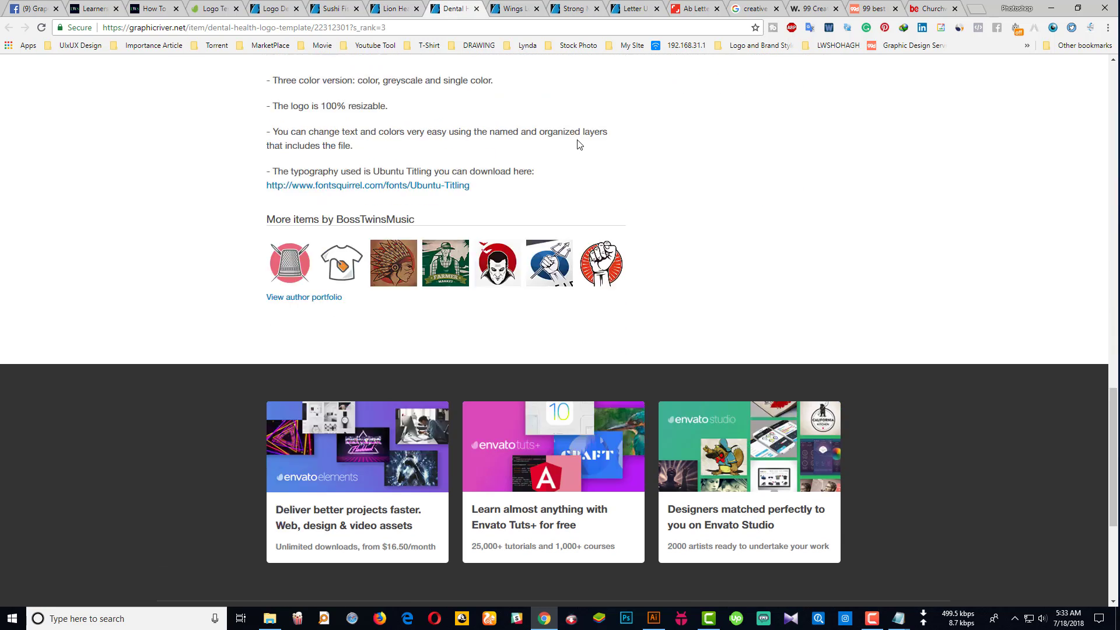
scroll(411, 210, "up", 5)
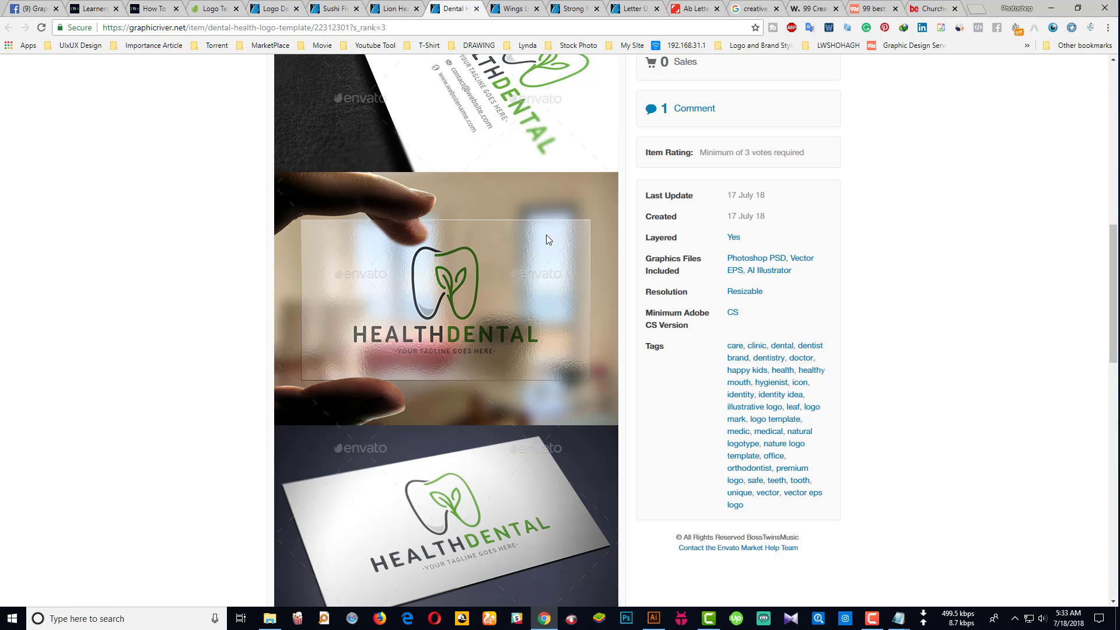
left_click(655, 618)
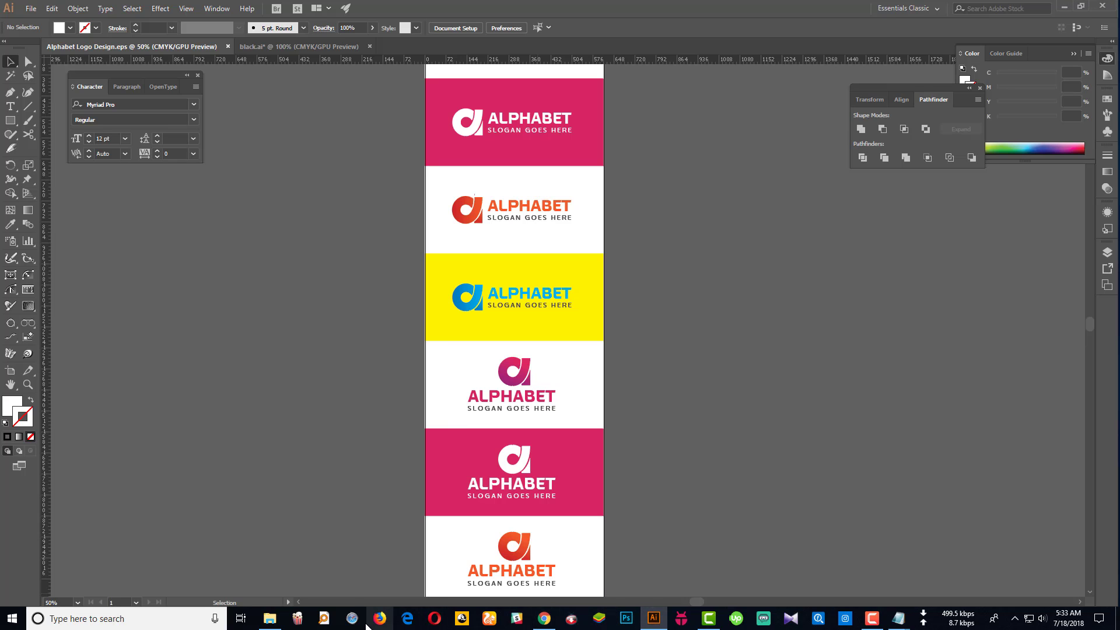
- Open Read Me.txt from the Main File folder and read its greeting and editing instructions
left_click(269, 618)
left_click(150, 152)
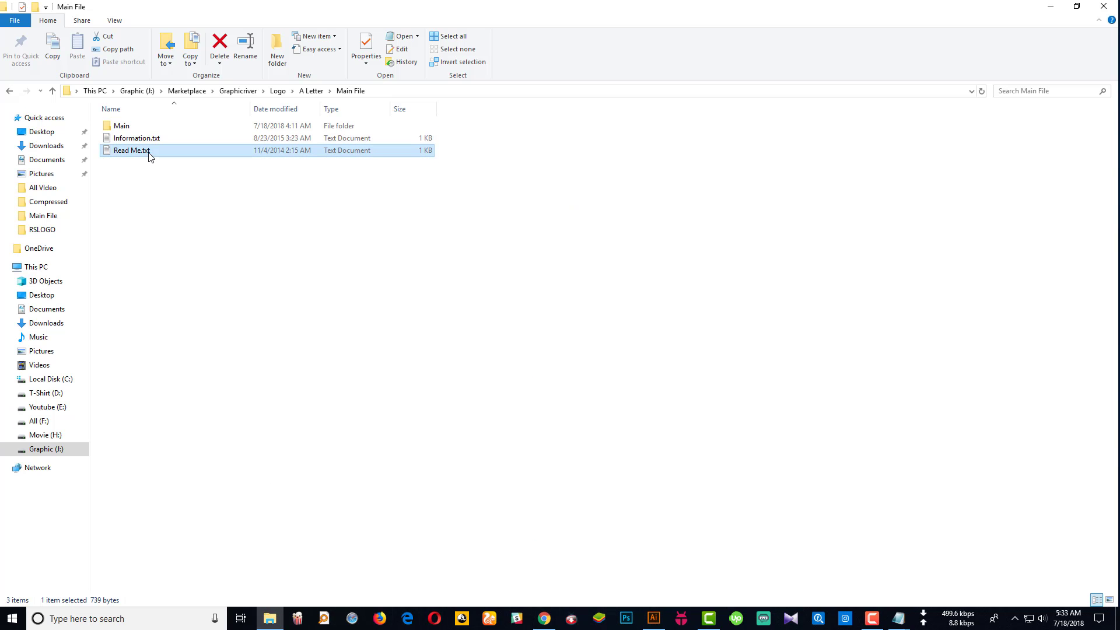
double_click(149, 153)
left_click_drag(705, 169, 662, 124)
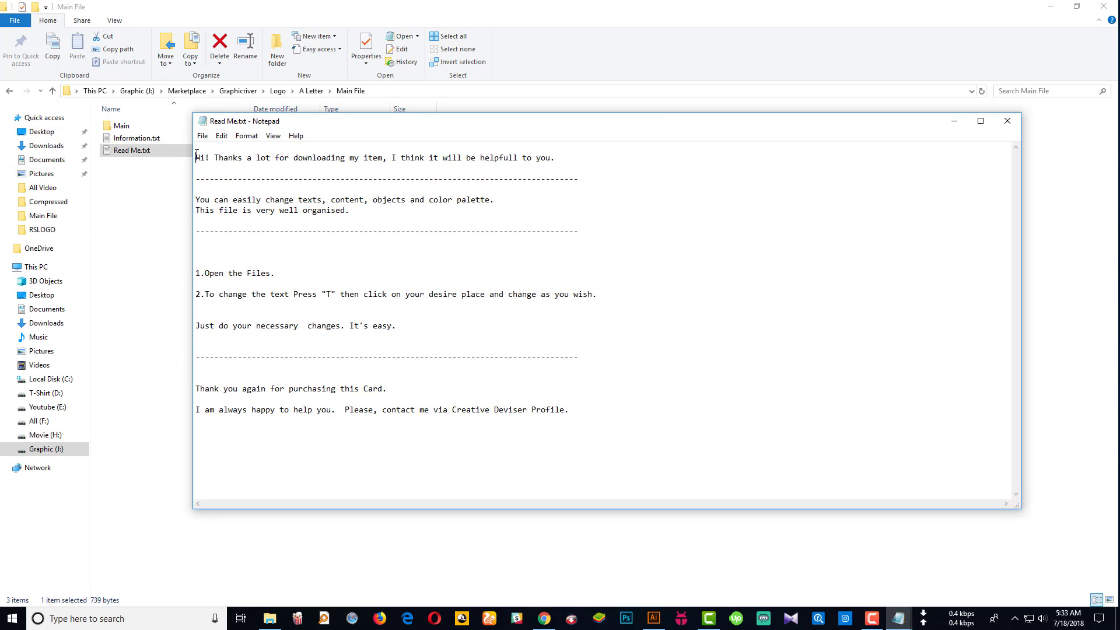
left_click_drag(197, 155, 548, 253)
mouse_move(564, 403)
left_mouse_down()
mouse_move(568, 422)
mouse_move(449, 252)
left_mouse_up()
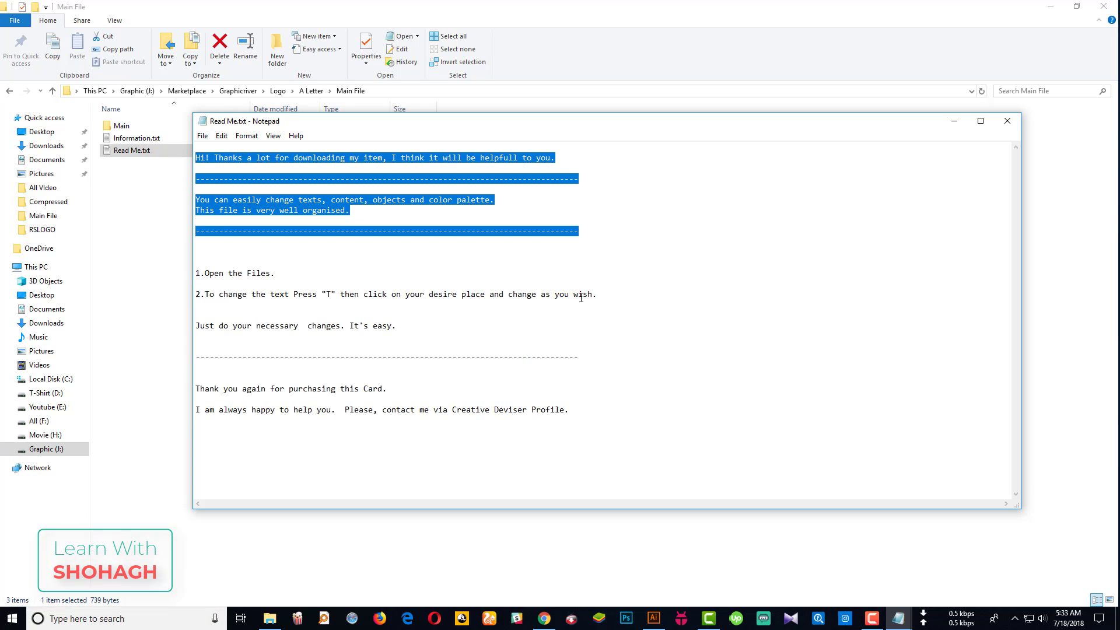
left_click(653, 618)
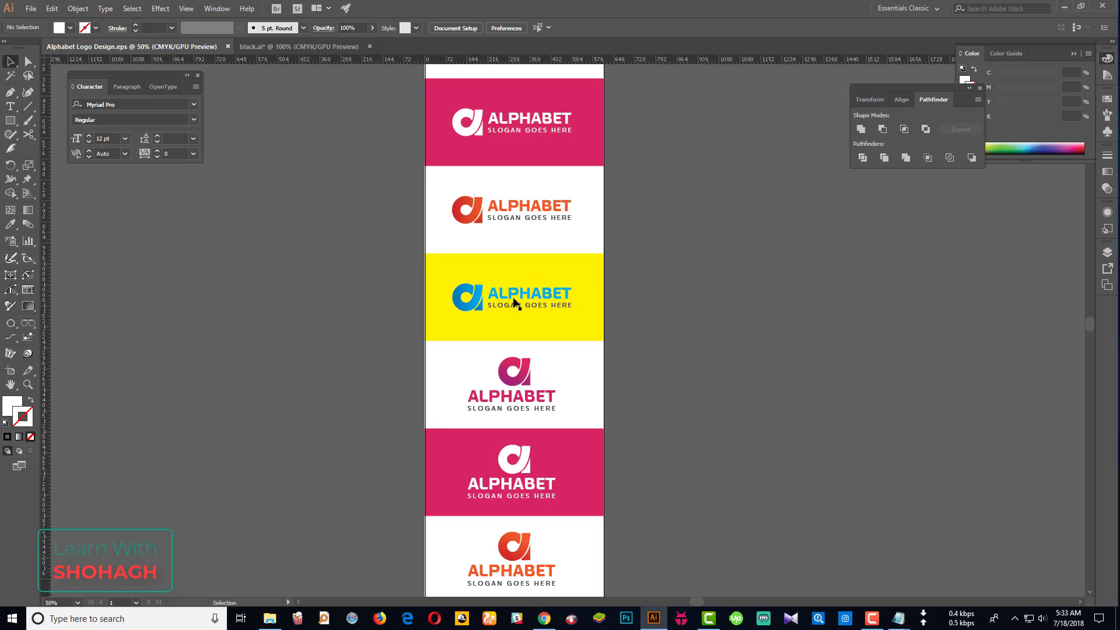
- Ungroup the ALPHABET text on the yellow panel and check its font
left_click(513, 301)
right_click(513, 299)
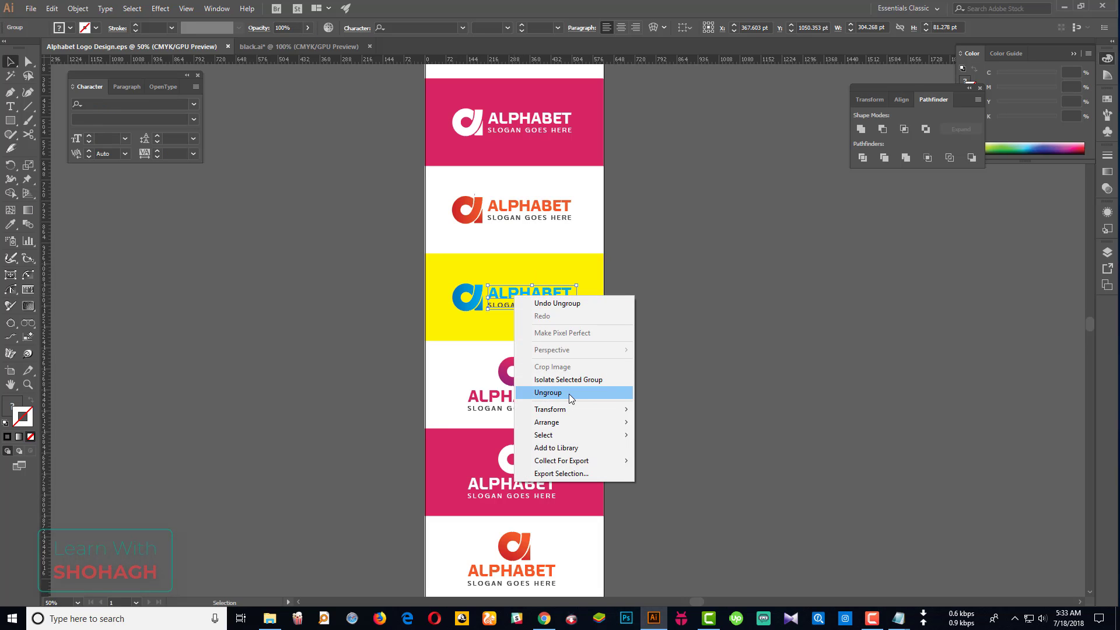
left_click(570, 391)
left_click(738, 350)
double_click(536, 296)
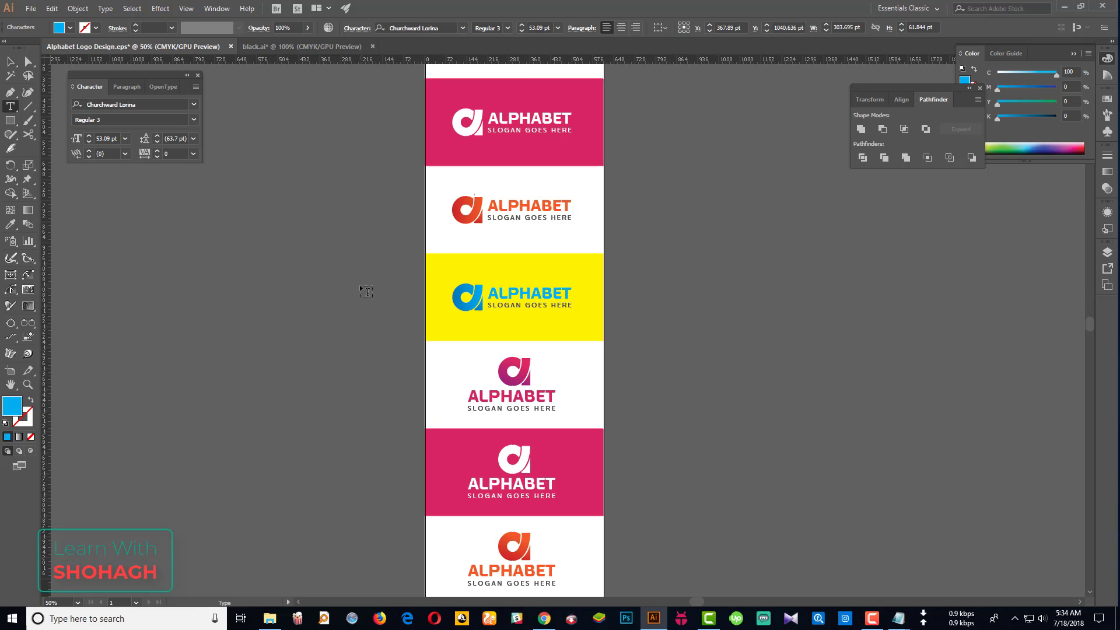
key("Escape")
- Look inside the Main File folder, then bring the Submission Requirements article back
left_click(270, 619)
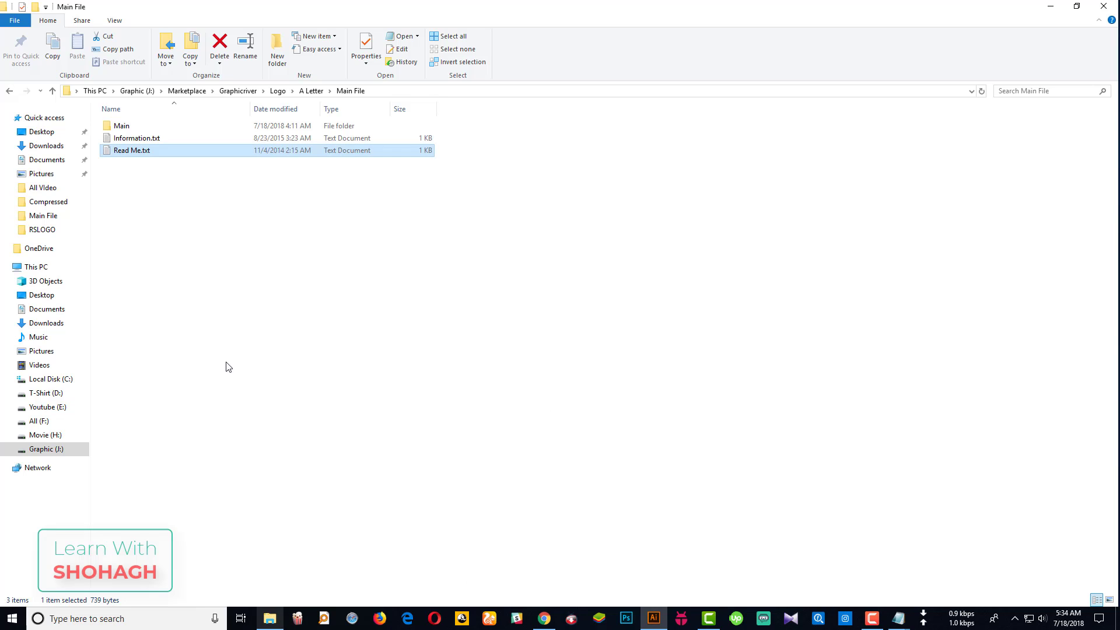
left_click(10, 90)
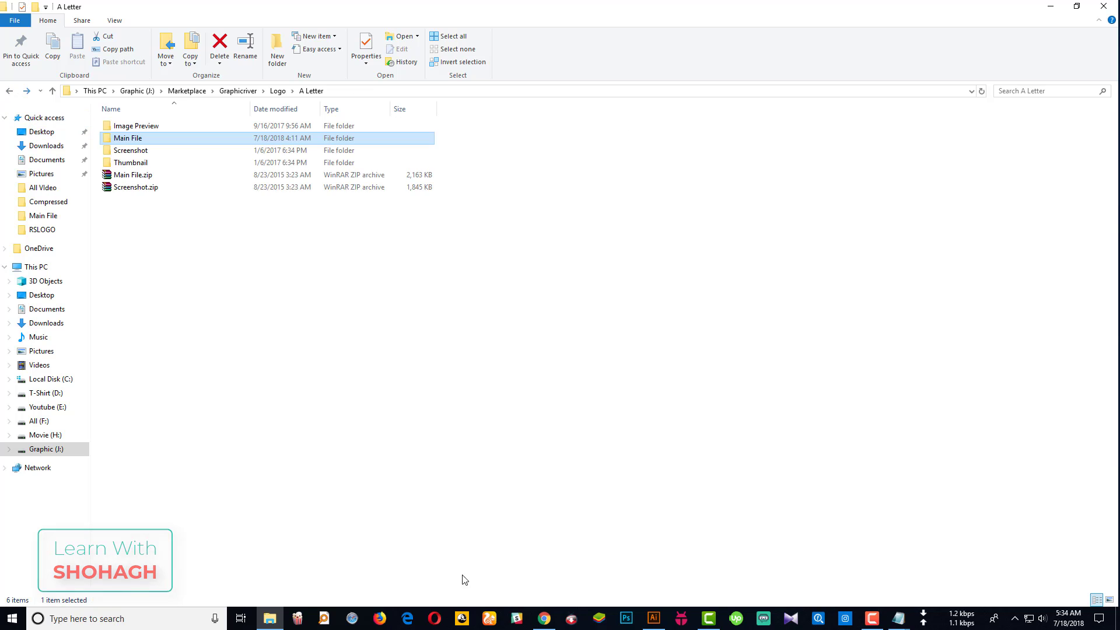
left_click(544, 619)
- Open the Logo Templates help article and read its formatting and technical requirements
left_click(211, 9)
scroll(677, 334, "down", 5)
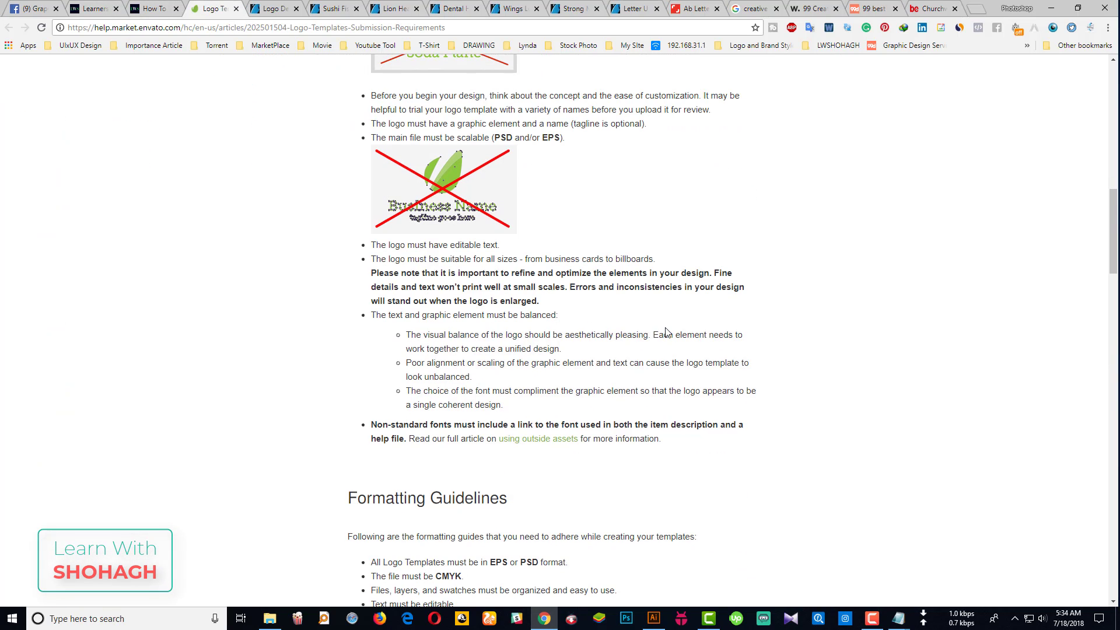
scroll(570, 332, "down", 6)
scroll(422, 309, "down", 3)
scroll(408, 325, "down", 6)
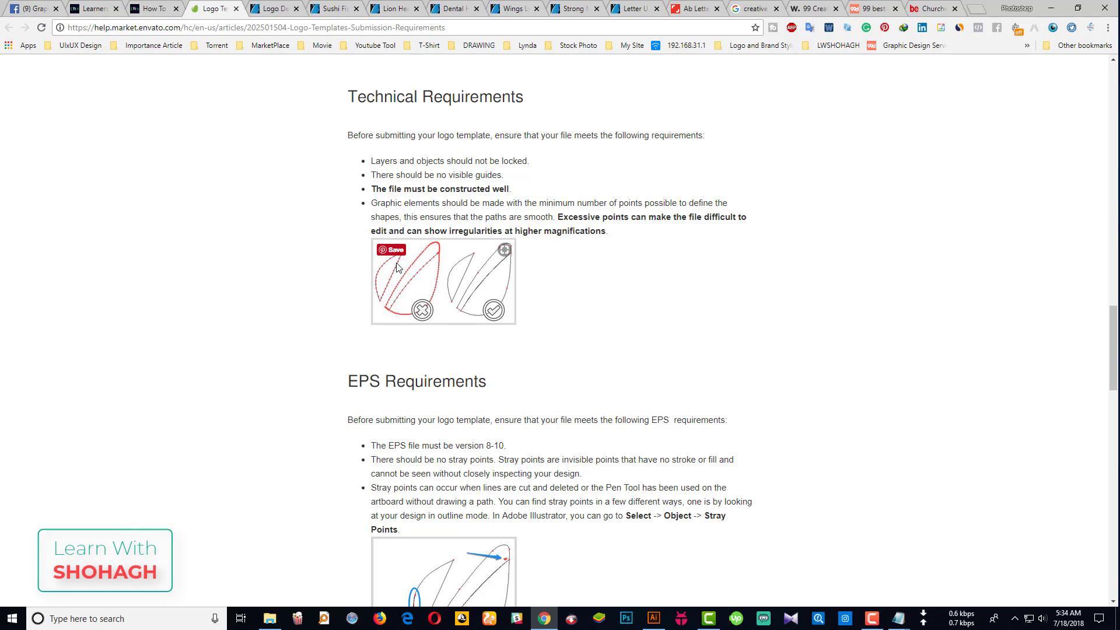
scroll(523, 319, "down", 4)
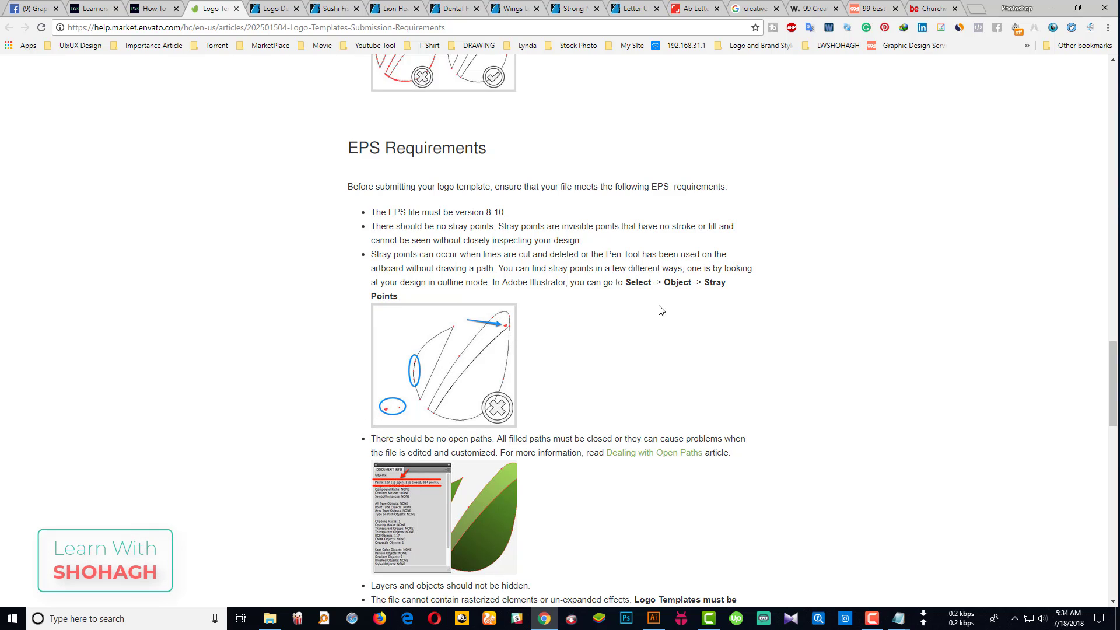
- Highlight the Stray Points rule, then read through the EPS and PSD requirements
left_click_drag(706, 283, 667, 296)
left_click(727, 285)
scroll(747, 337, "down", 3)
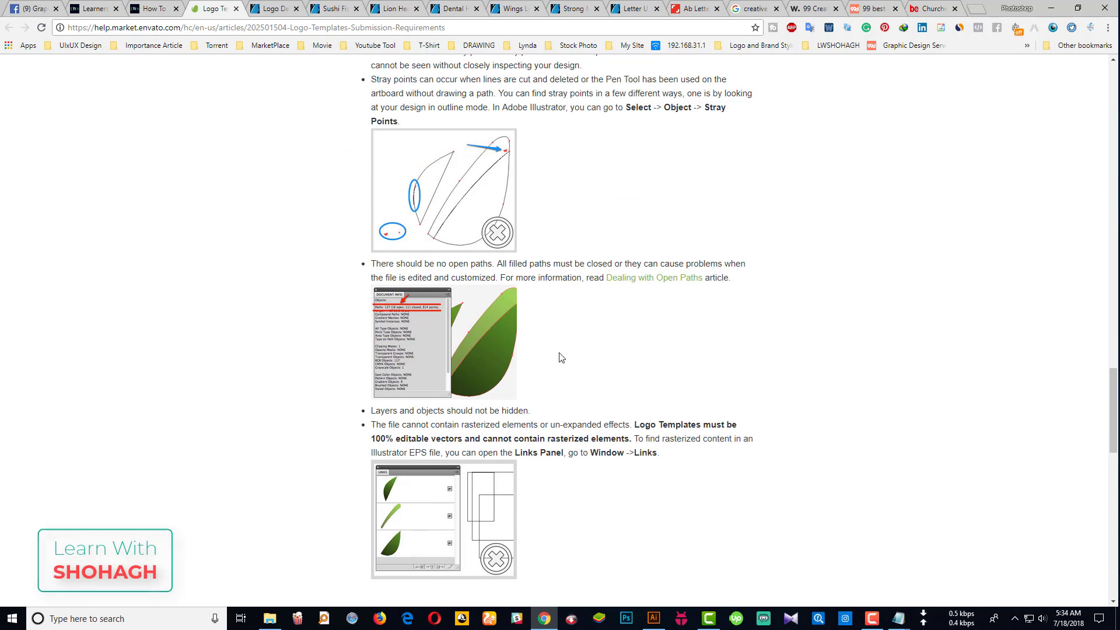
scroll(620, 349, "down", 3)
scroll(477, 331, "down", 4)
scroll(463, 341, "down", 2)
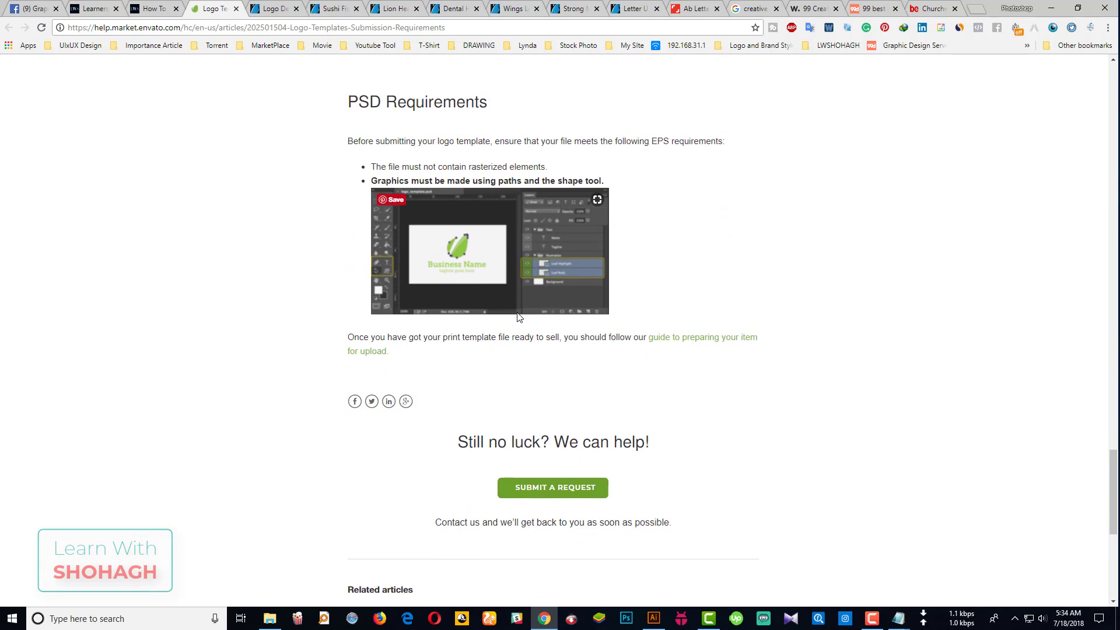
scroll(518, 318, "down", 2)
scroll(367, 306, "up", 9)
scroll(366, 309, "up", 10)
scroll(367, 309, "up", 4)
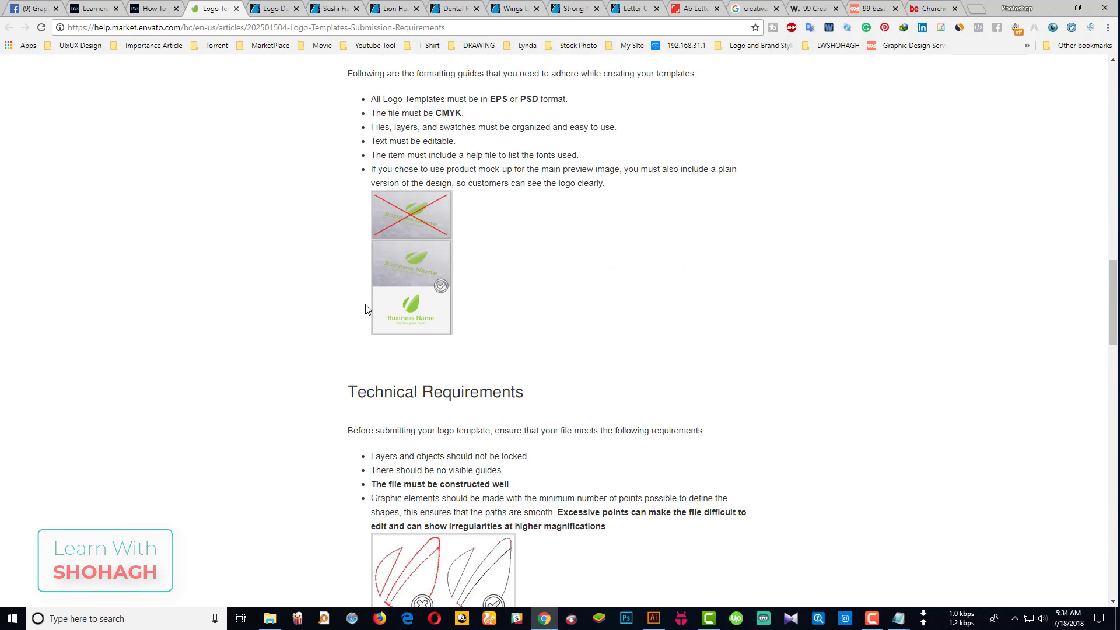
scroll(367, 309, "up", 5)
- Start a GraphicRiver upload in the Logo Templates category to reach the empty upload form
left_click(272, 7)
mouse_move(919, 70)
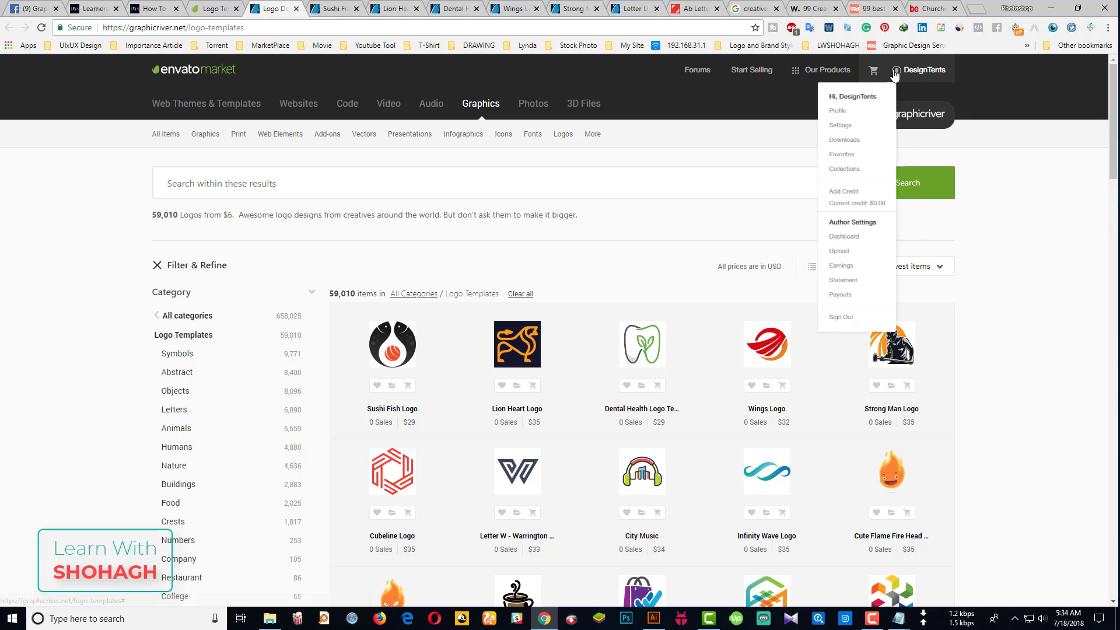
left_click(844, 293)
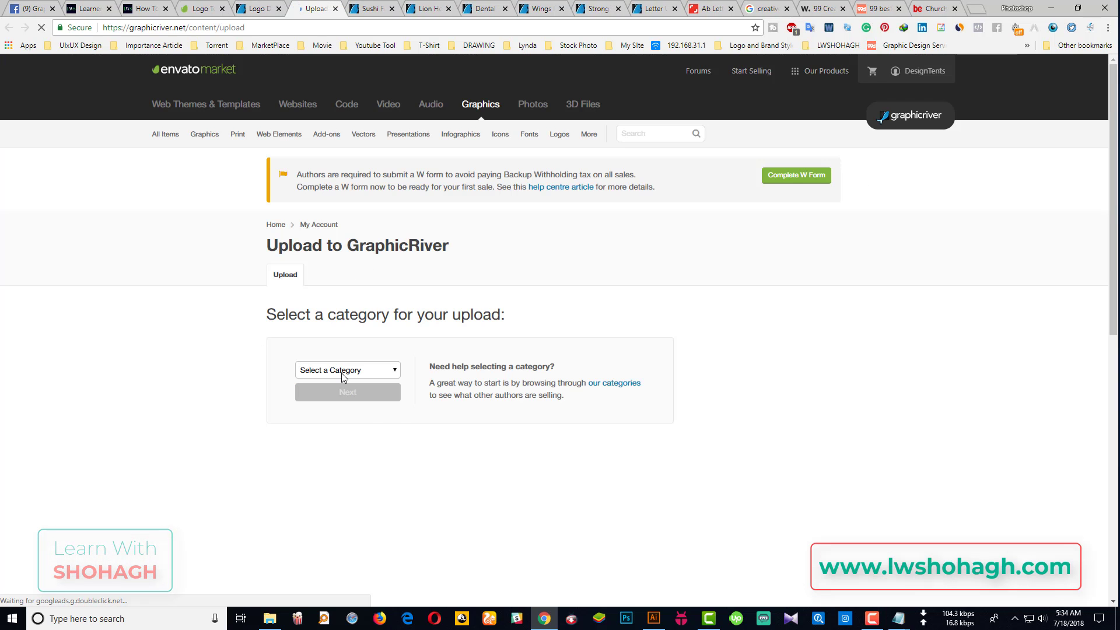
left_click(343, 369)
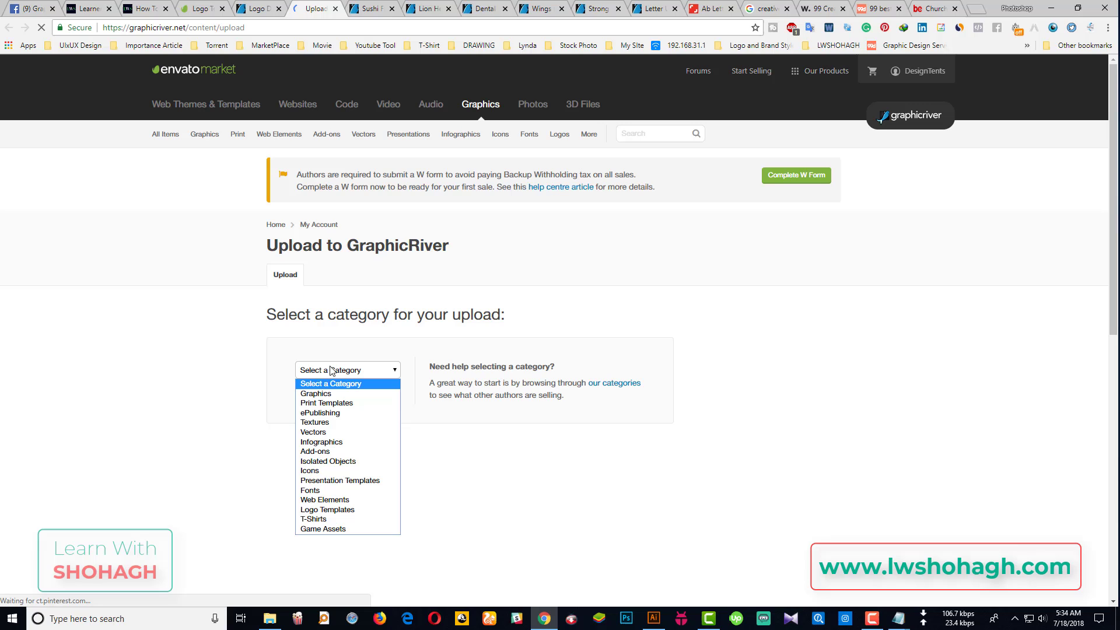
left_click(342, 510)
left_click(376, 393)
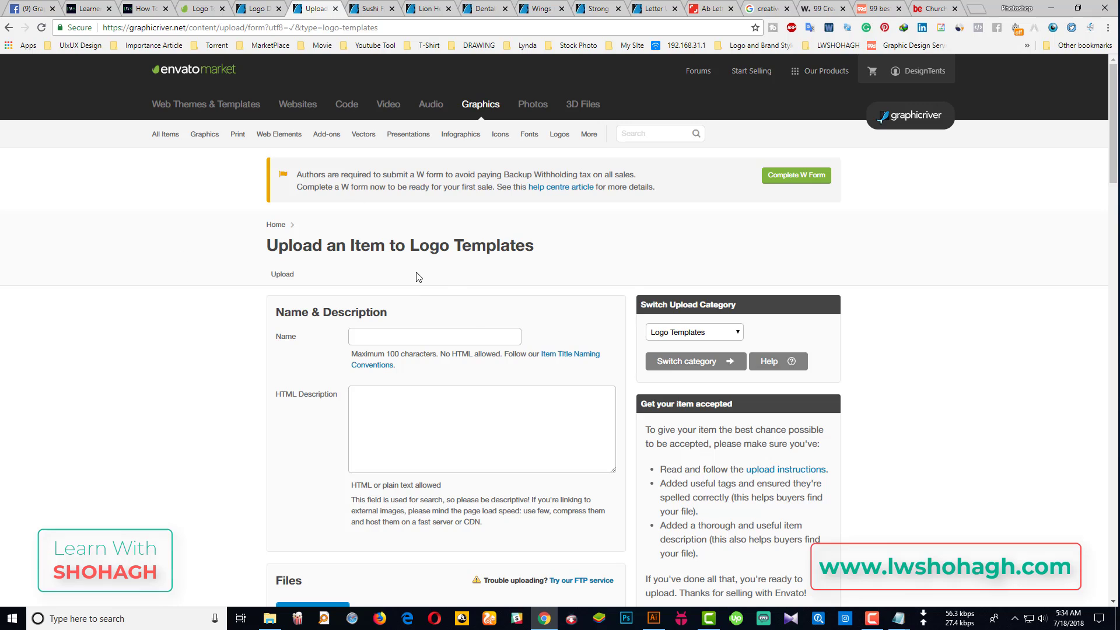
scroll(402, 291, "down", 7)
scroll(221, 264, "up", 7)
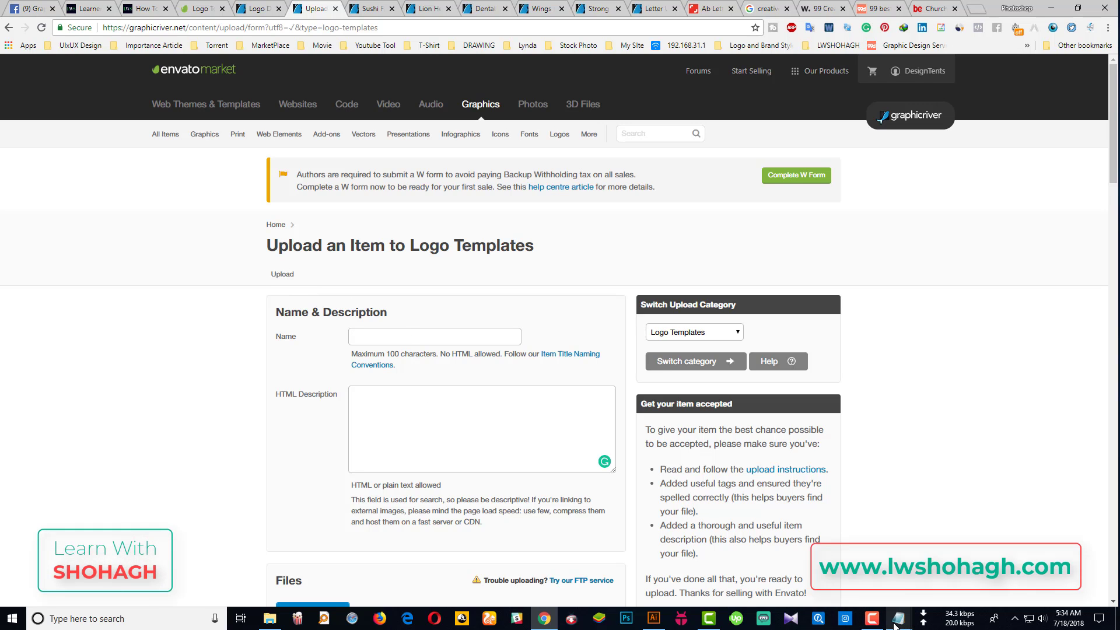
- Copy the description and font details from Information.txt in Notepad
left_click(986, 574)
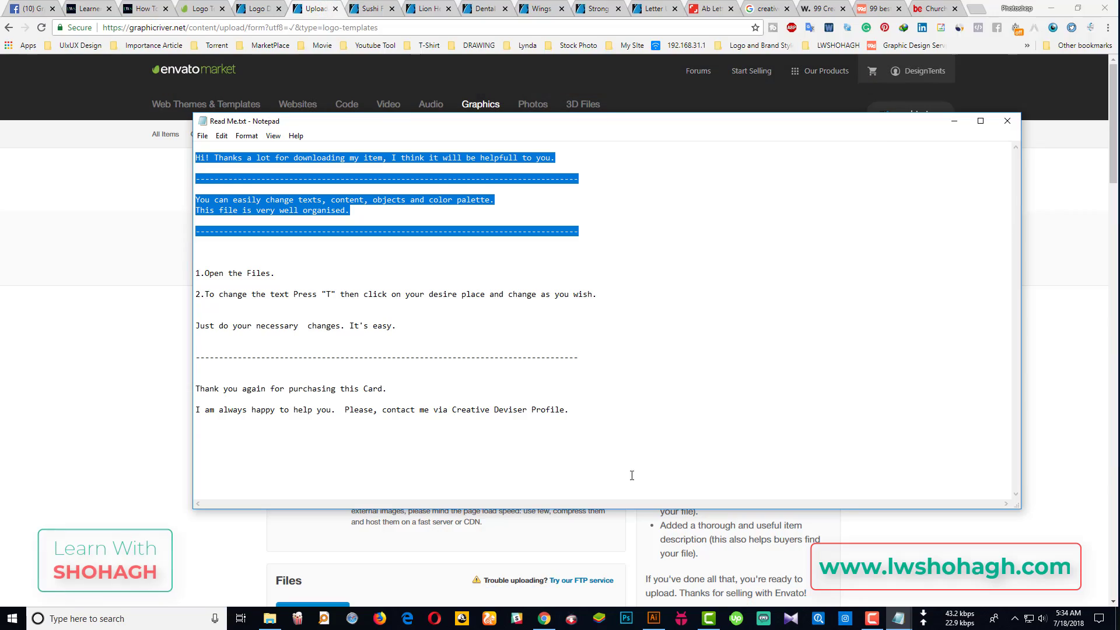
left_click(1017, 124)
mouse_move(898, 618)
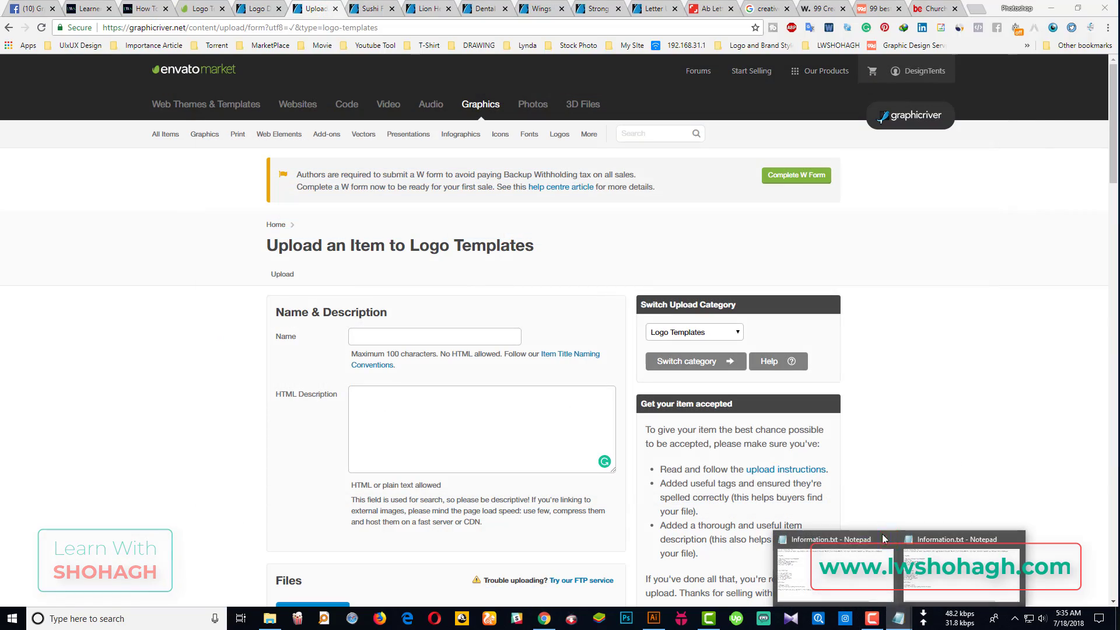
left_click(920, 555)
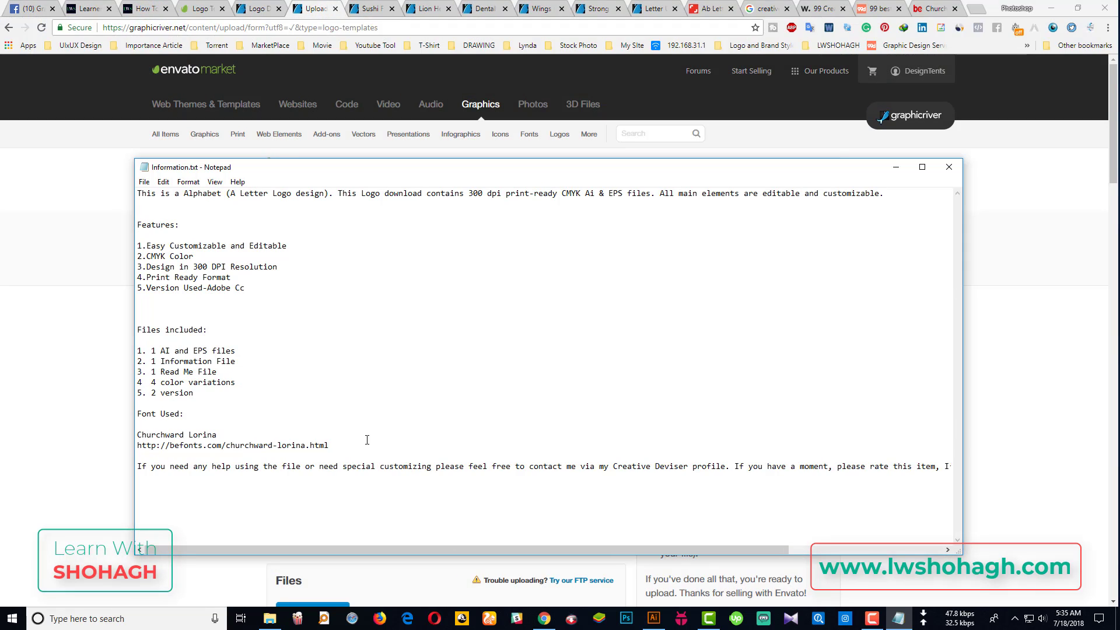
left_click_drag(329, 446, 138, 191)
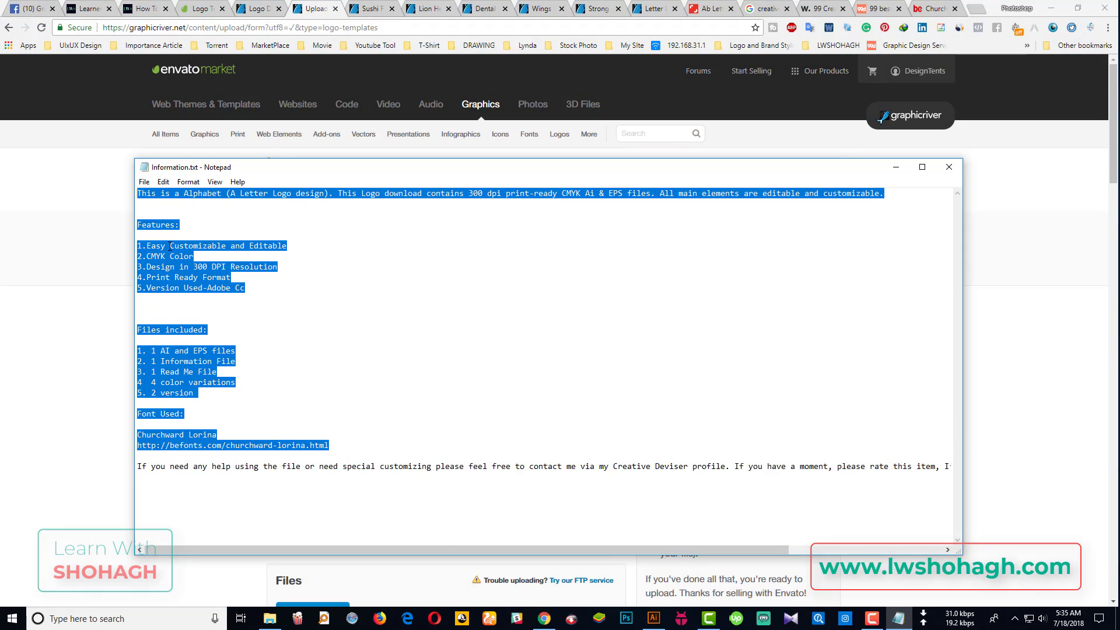
right_click(291, 244)
left_click(303, 285)
- Paste the text into HTML Description, enlarge the box, and view the Sushi Fish listing
left_click(896, 167)
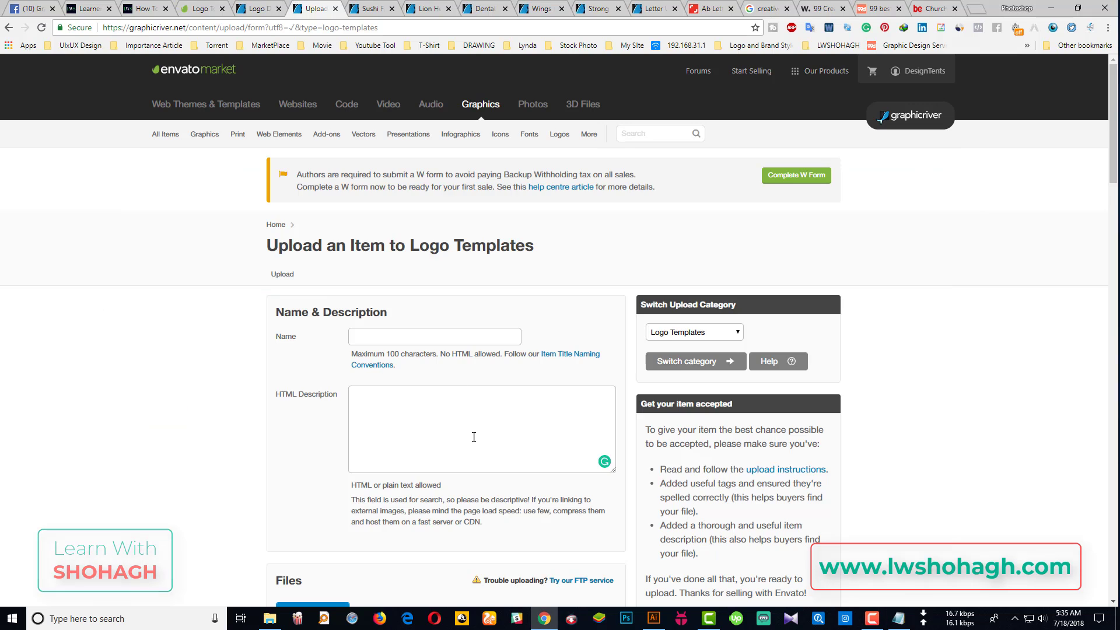
left_click(474, 437)
key("ctrl+v")
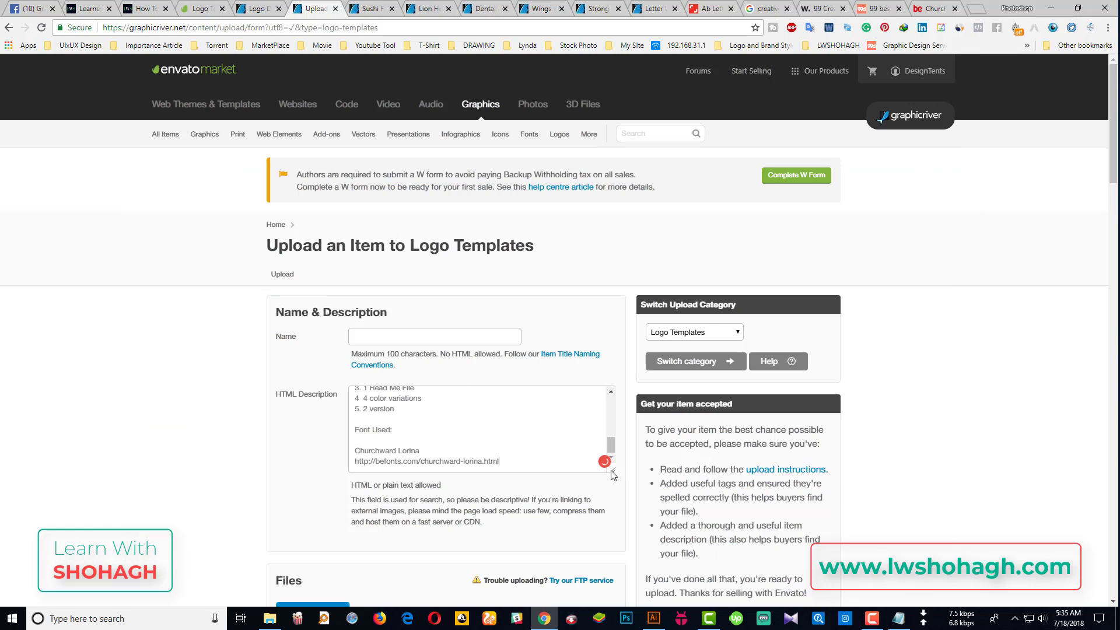
left_click_drag(613, 475, 630, 607)
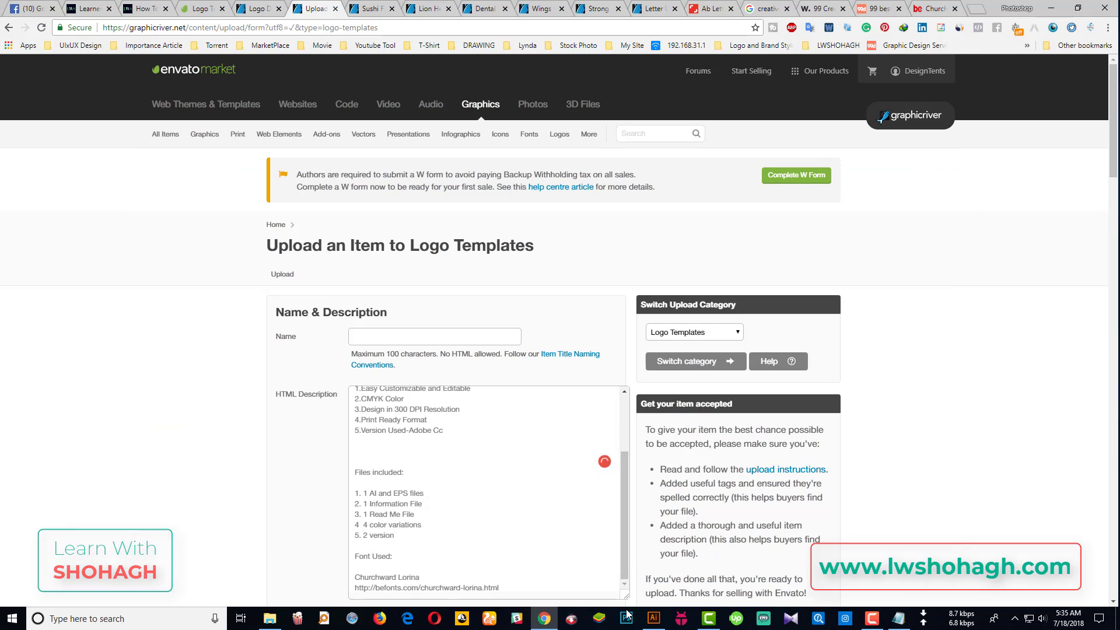
left_click(382, 13)
scroll(196, 382, "down", 8)
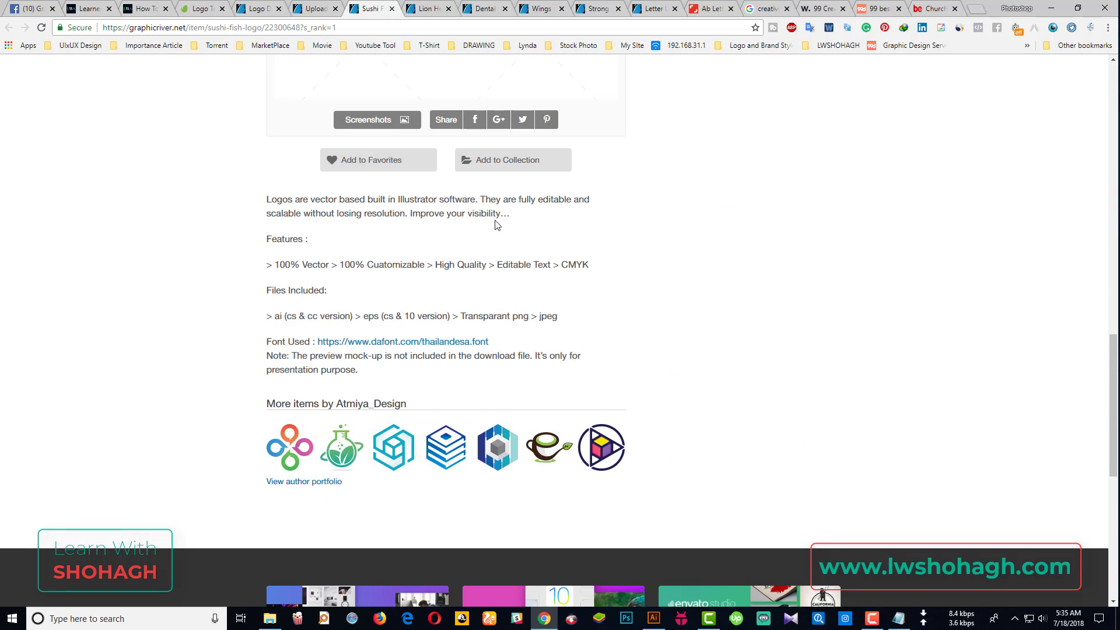
- Accept Grammarly fixes so the description reads 'ReadMe File' and 'an Alphabet'
left_click(315, 9)
scroll(458, 290, "down", 2)
scroll(457, 290, "down", 2)
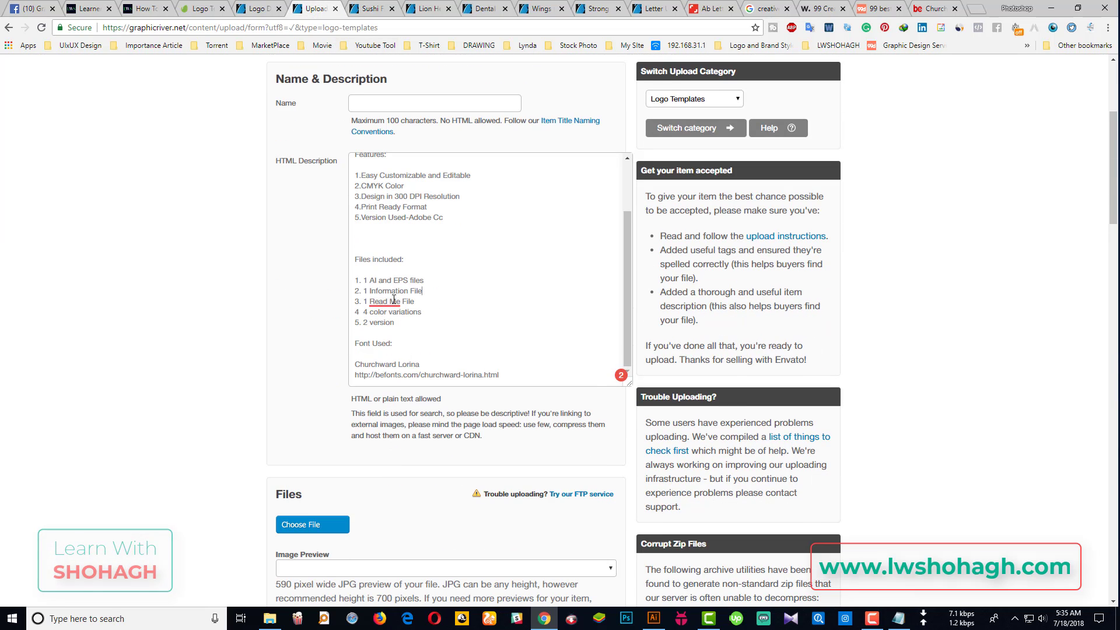
left_click(387, 216)
scroll(444, 201, "up", 2)
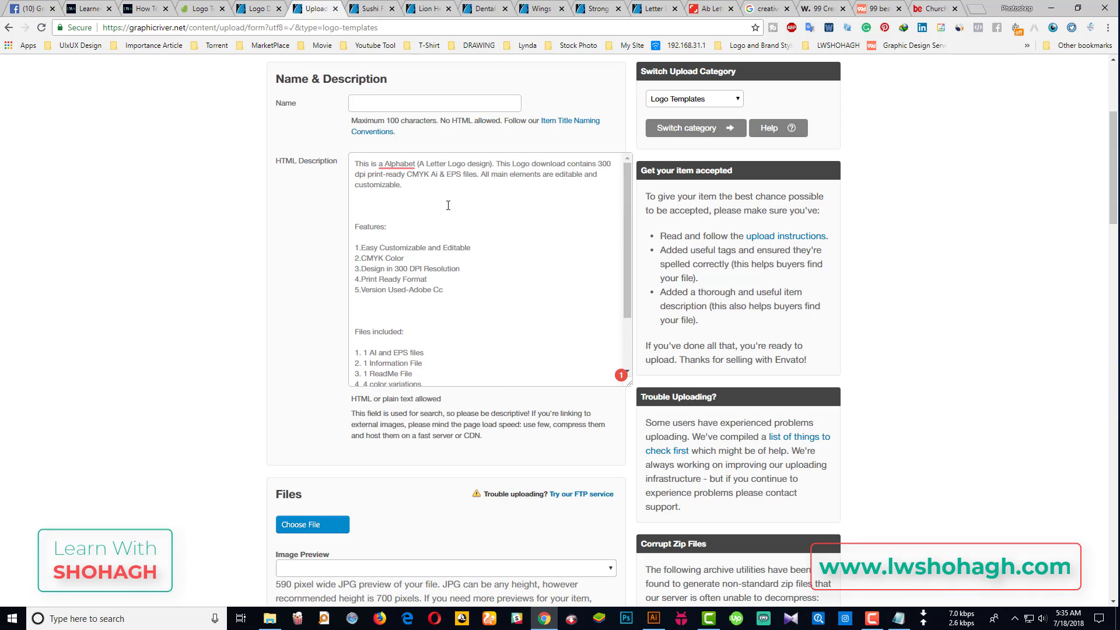
left_click(412, 197)
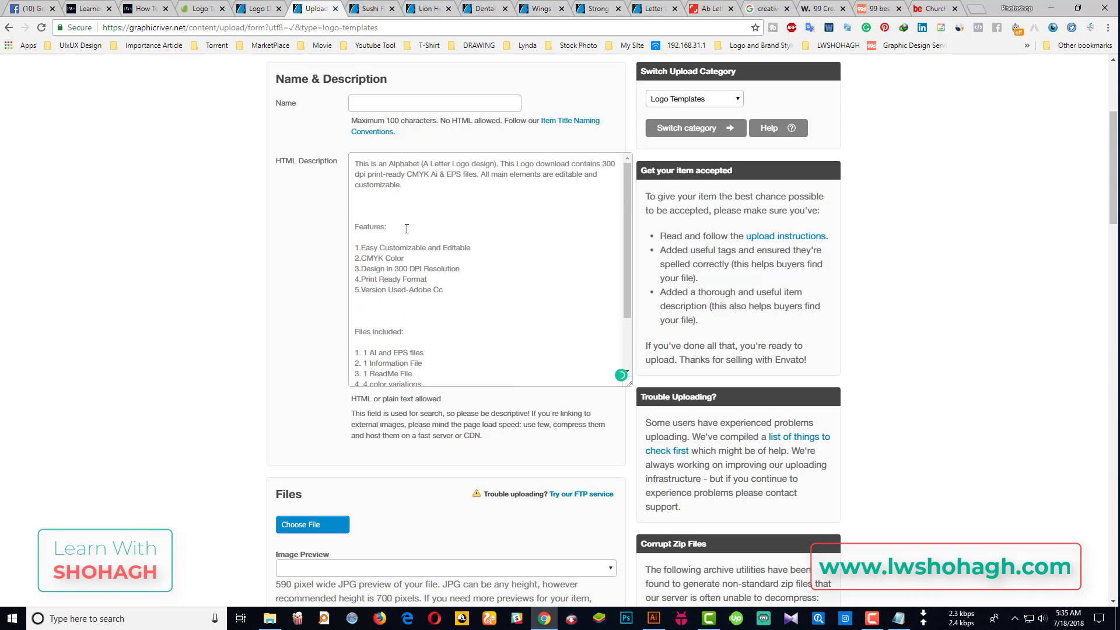
scroll(263, 293, "down", 4)
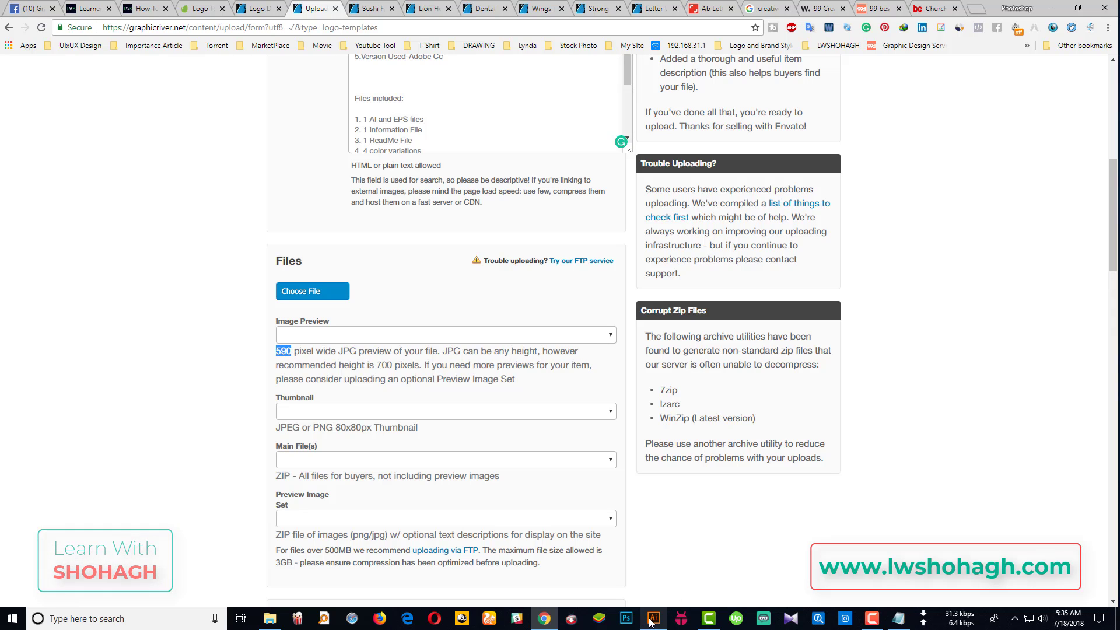
- Launch Photoshop, glance at the Lion Heart and Dental logo listings, then bring Photoshop forward
left_click(628, 620)
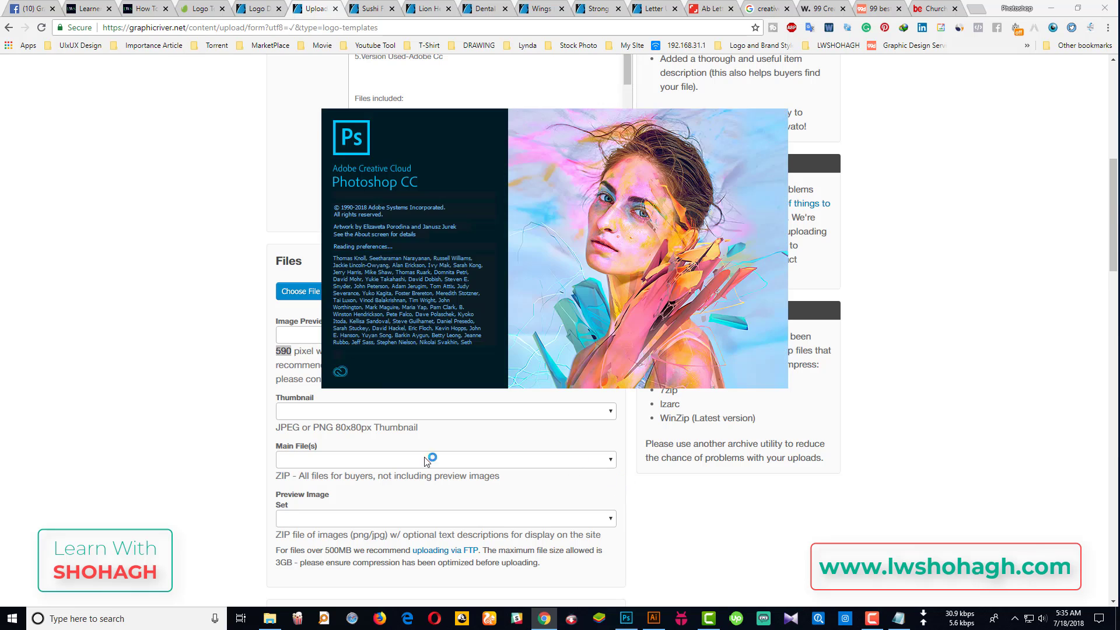
left_click(199, 441)
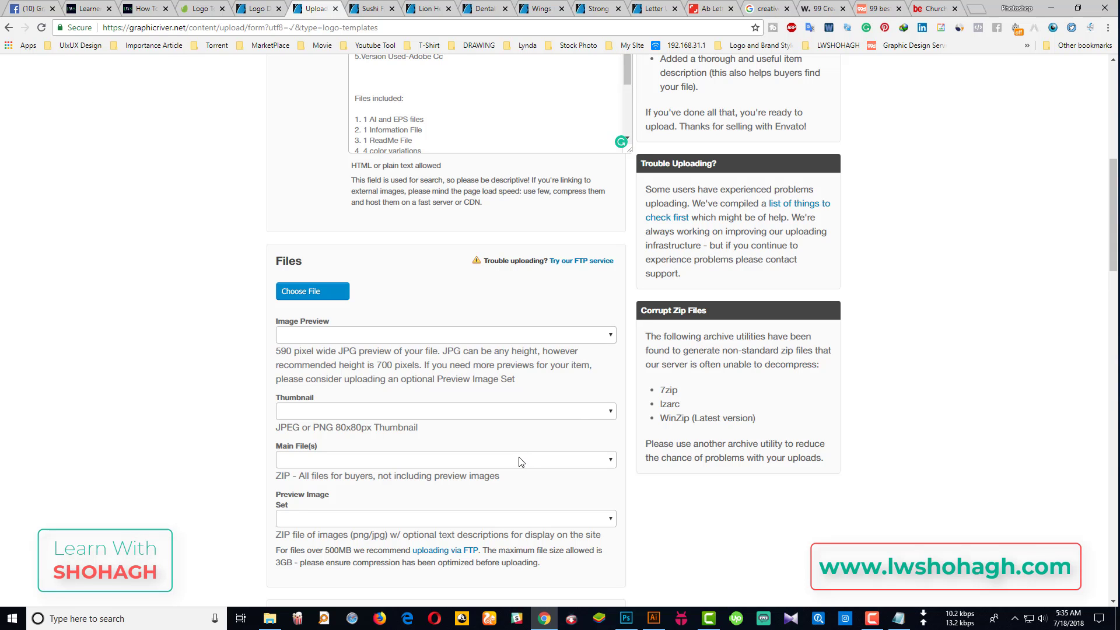
left_click(429, 10)
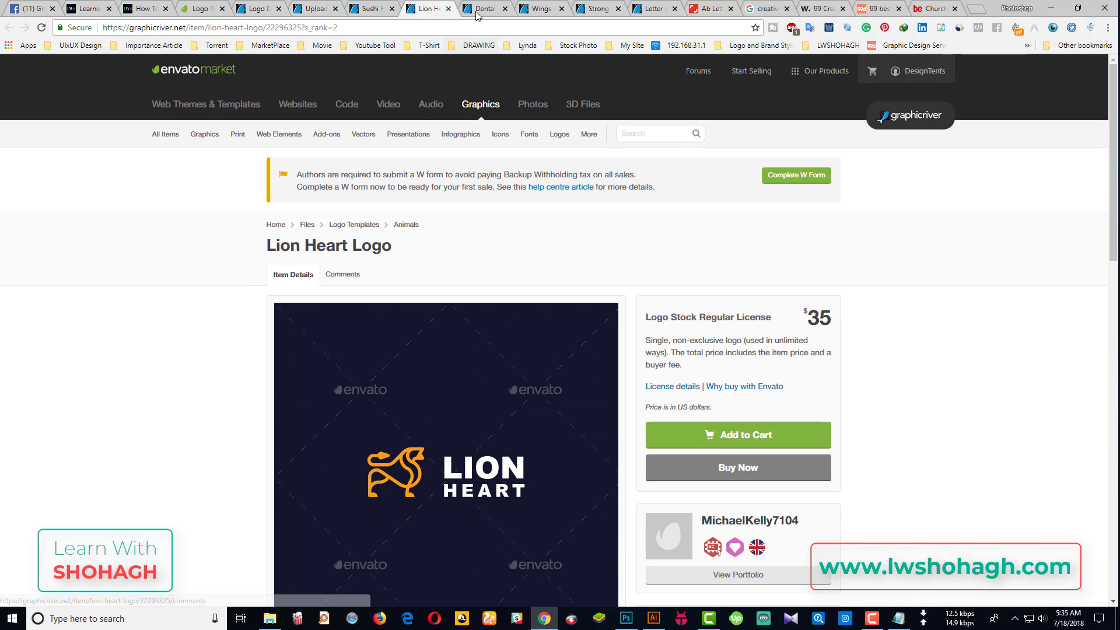
key("ctrl+Tab")
scroll(175, 338, "up", 5)
scroll(175, 339, "up", 4)
scroll(175, 339, "down", 5)
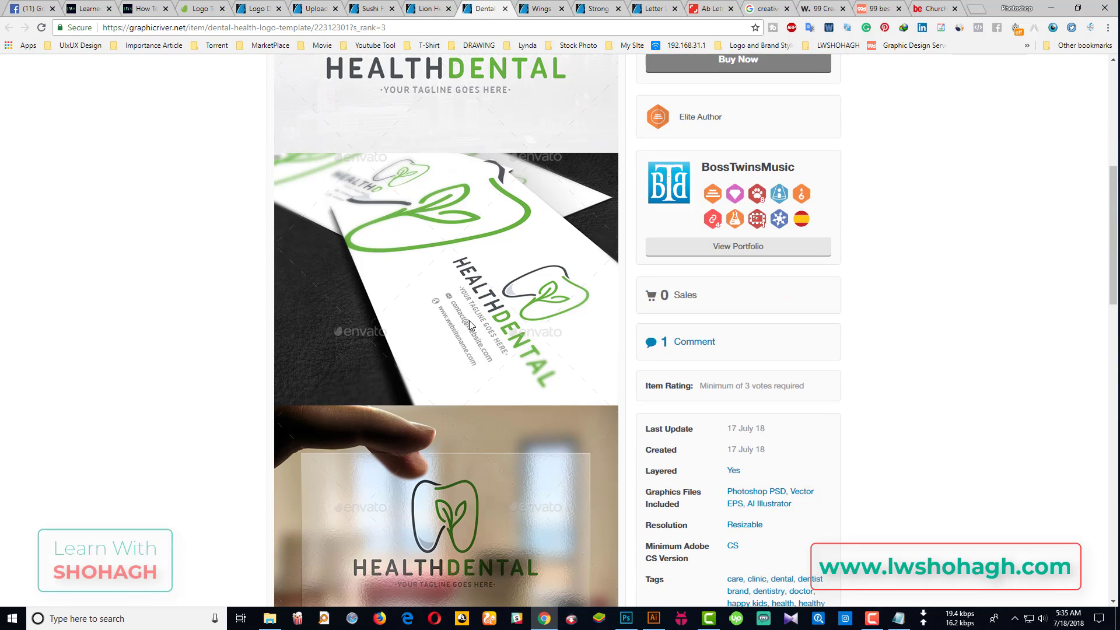
scroll(313, 271, "down", 5)
left_click(626, 618)
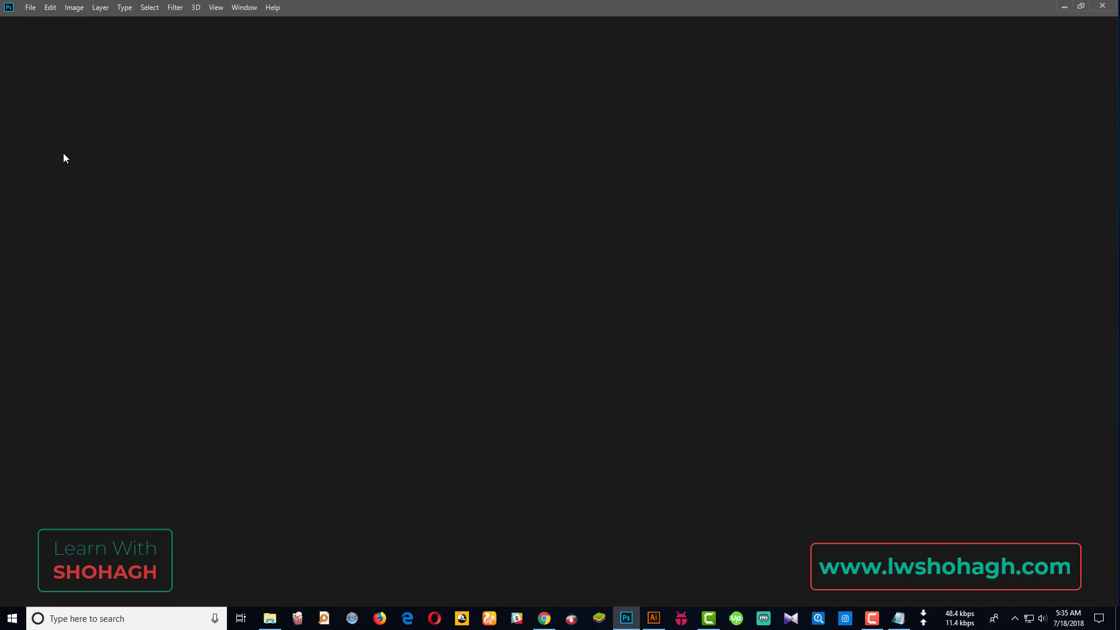
- Create a blank white Untitled-1 document, 590 × 3000 px at 300 ppi
left_click(31, 10)
left_click(41, 19)
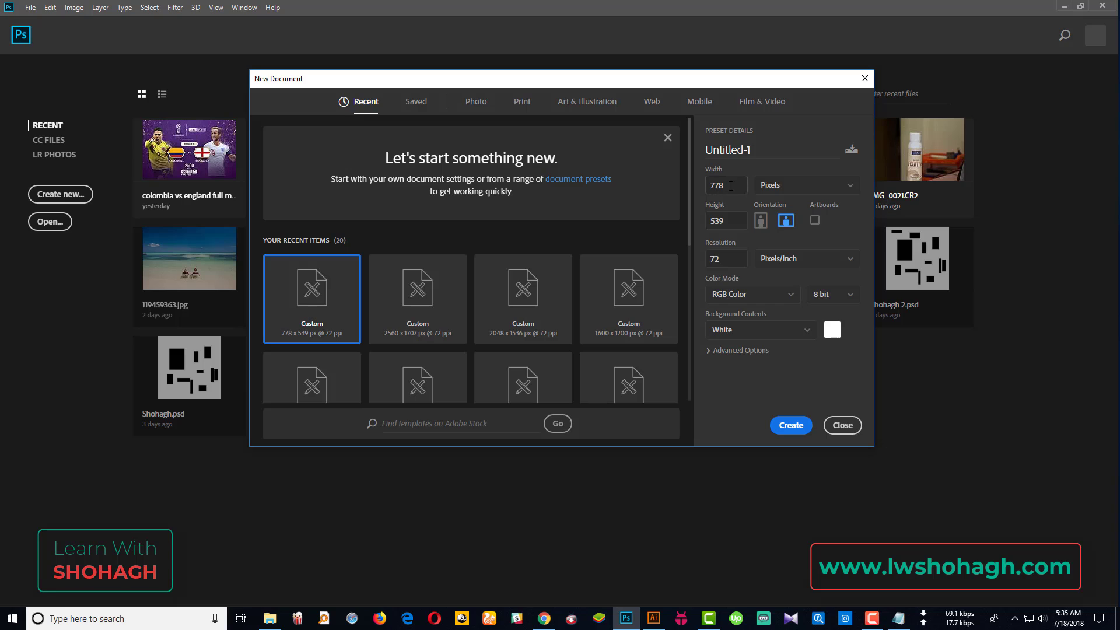
double_click(731, 186)
type("590")
double_click(732, 222)
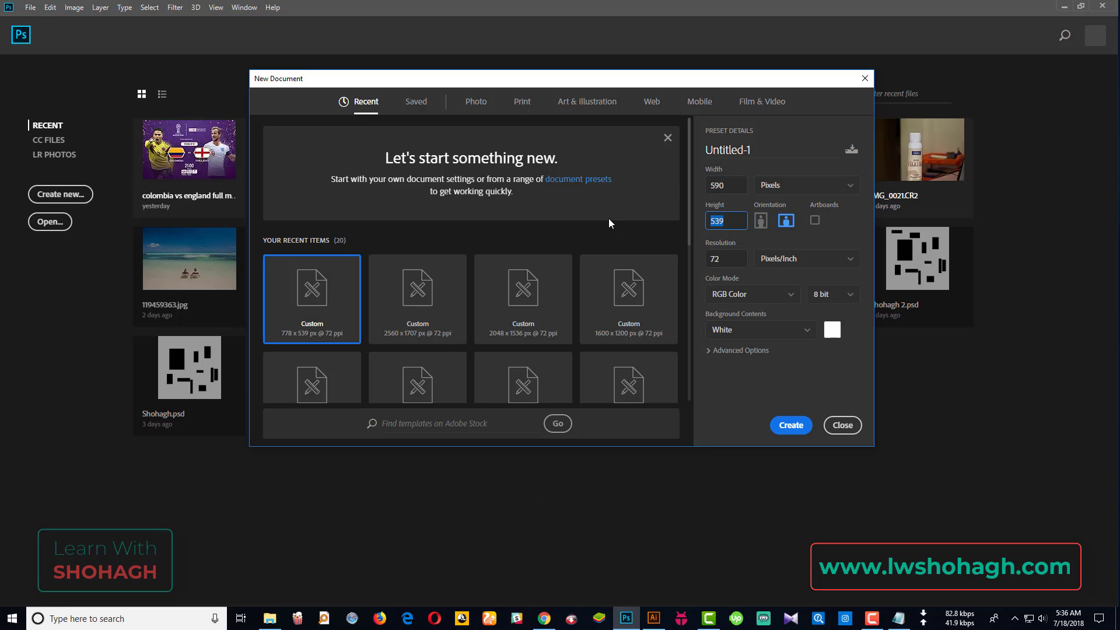
type("3000")
double_click(720, 261)
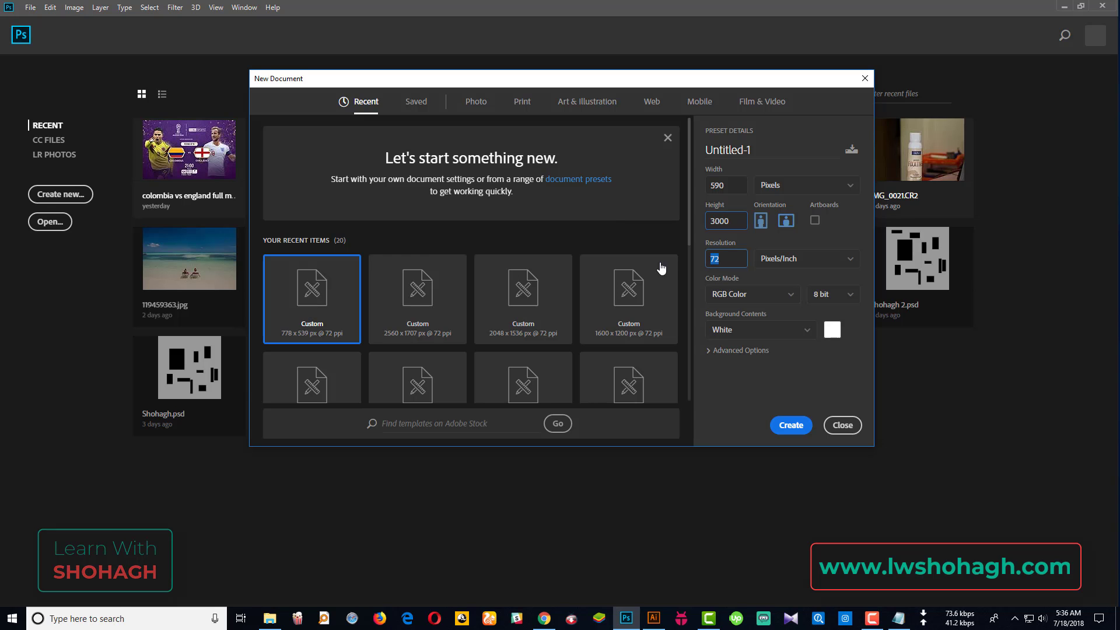
type("300")
left_click(791, 426)
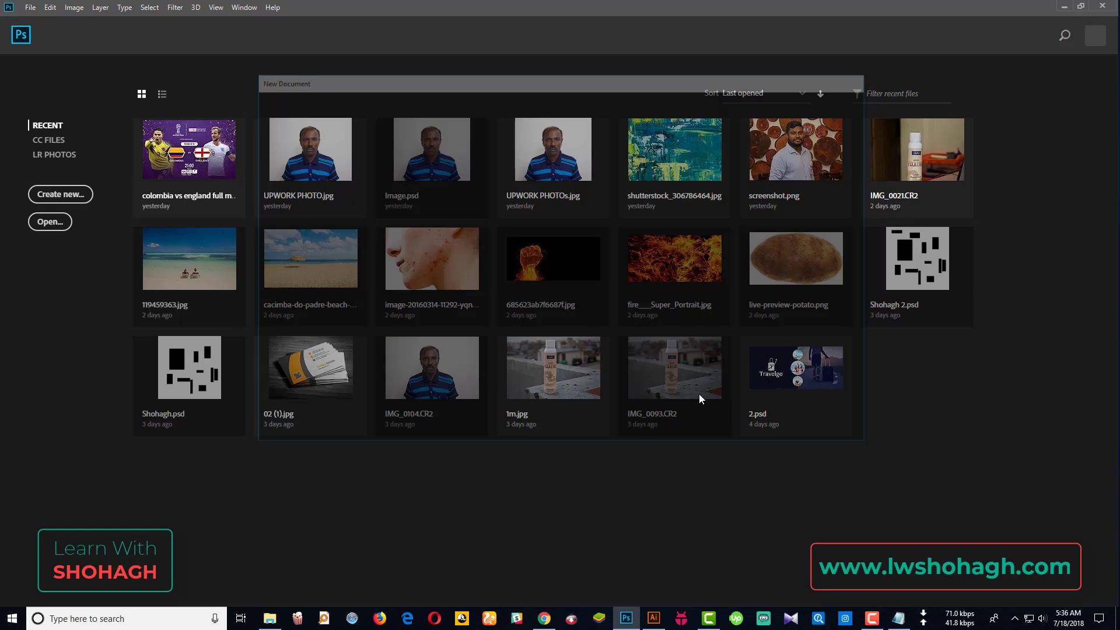
scroll(558, 355, "up", 5)
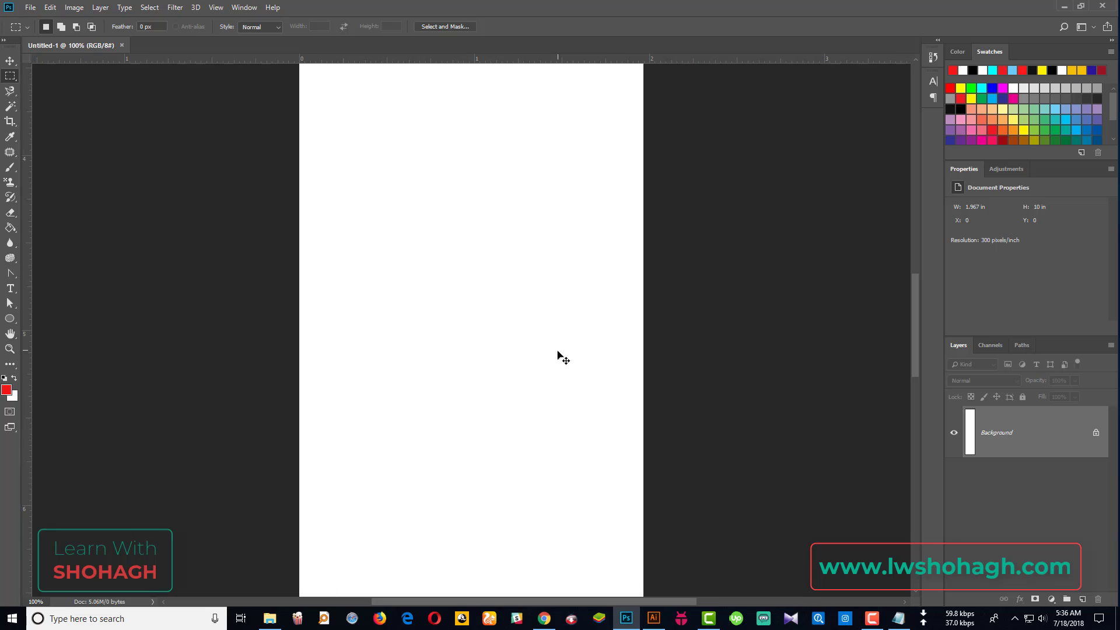
scroll(558, 354, "down", 1)
scroll(538, 425, "up", 3)
scroll(537, 424, "up", 3)
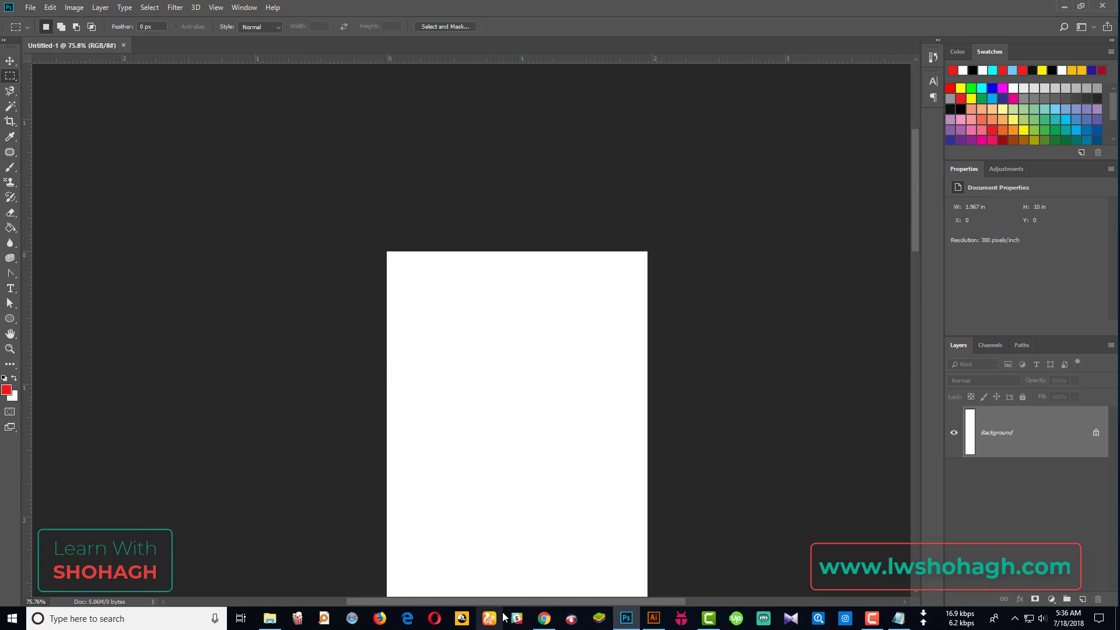
- Back in Chrome, check the upload form's Preview Image Set requirement in the Files section
left_click(543, 619)
scroll(706, 271, "up", 5)
scroll(706, 270, "up", 5)
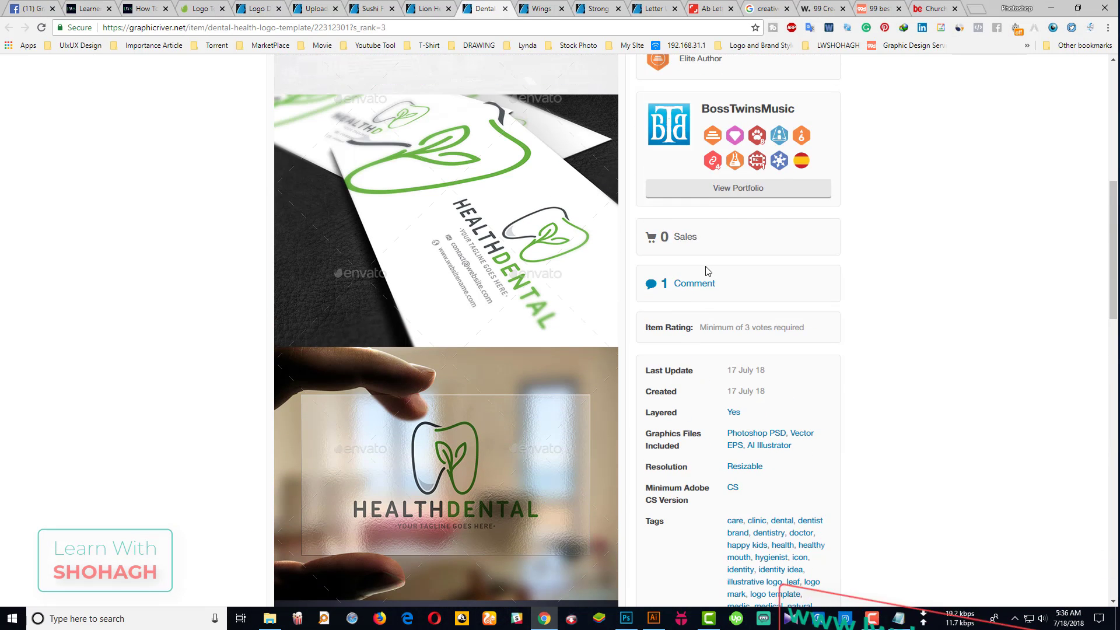
scroll(706, 270, "up", 5)
scroll(706, 270, "up", 5)
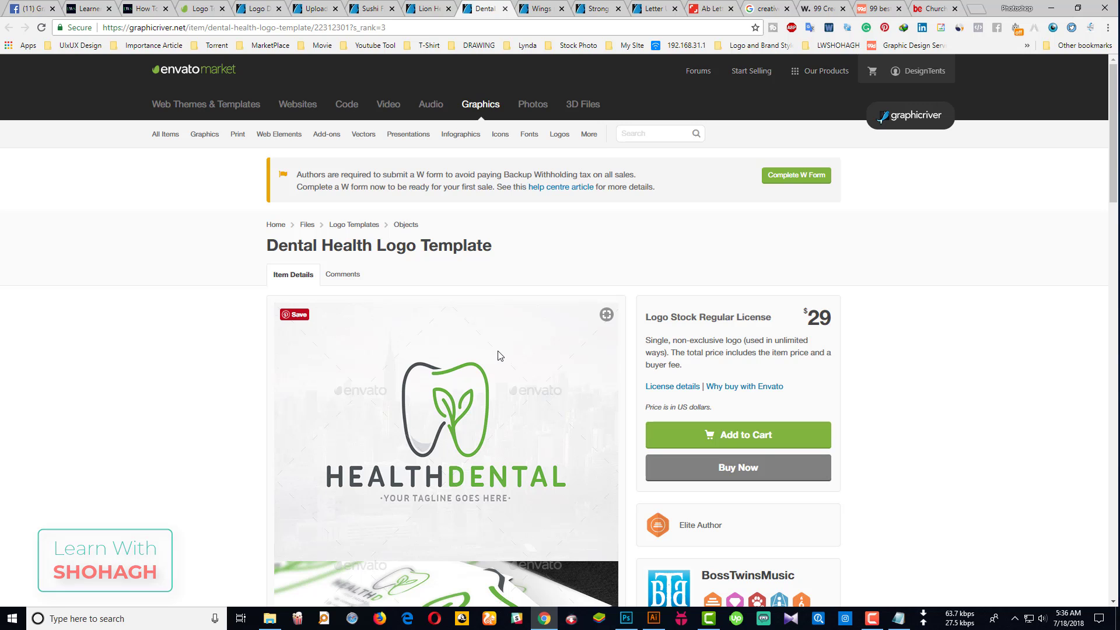
scroll(498, 356, "down", 1)
scroll(499, 356, "down", 8)
scroll(493, 352, "down", 4)
scroll(437, 330, "down", 6)
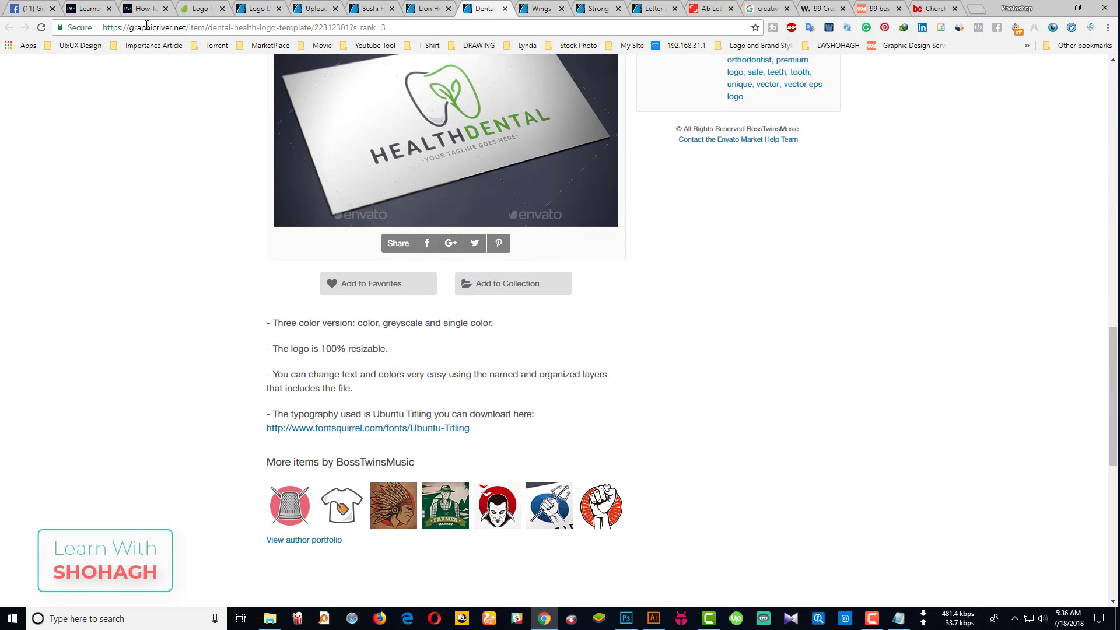
left_click(315, 8)
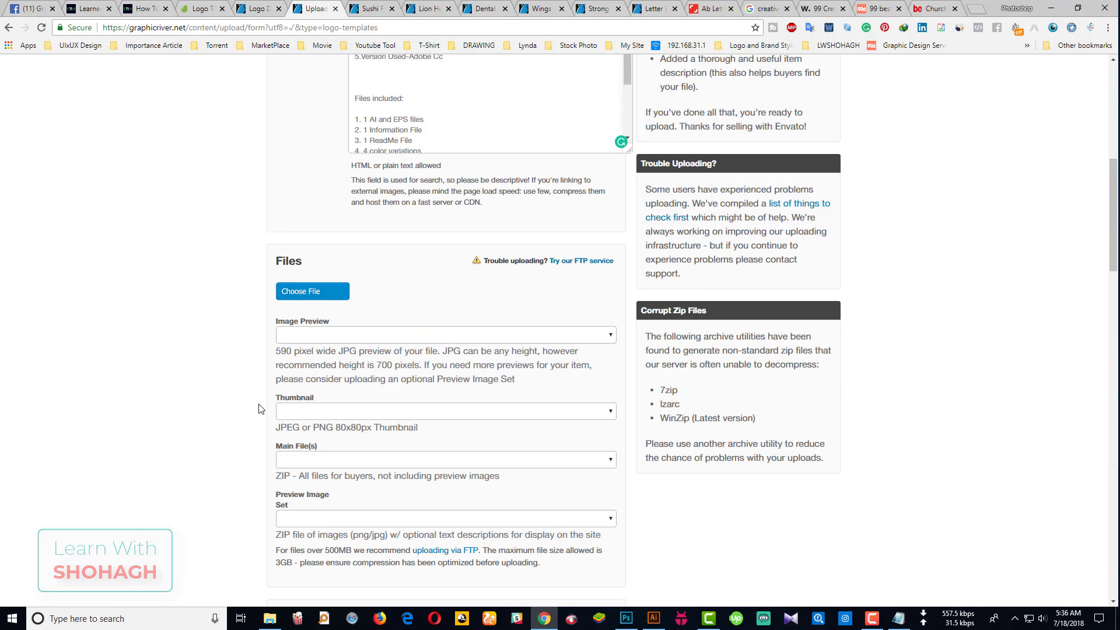
scroll(268, 404, "down", 1)
scroll(272, 373, "down", 2)
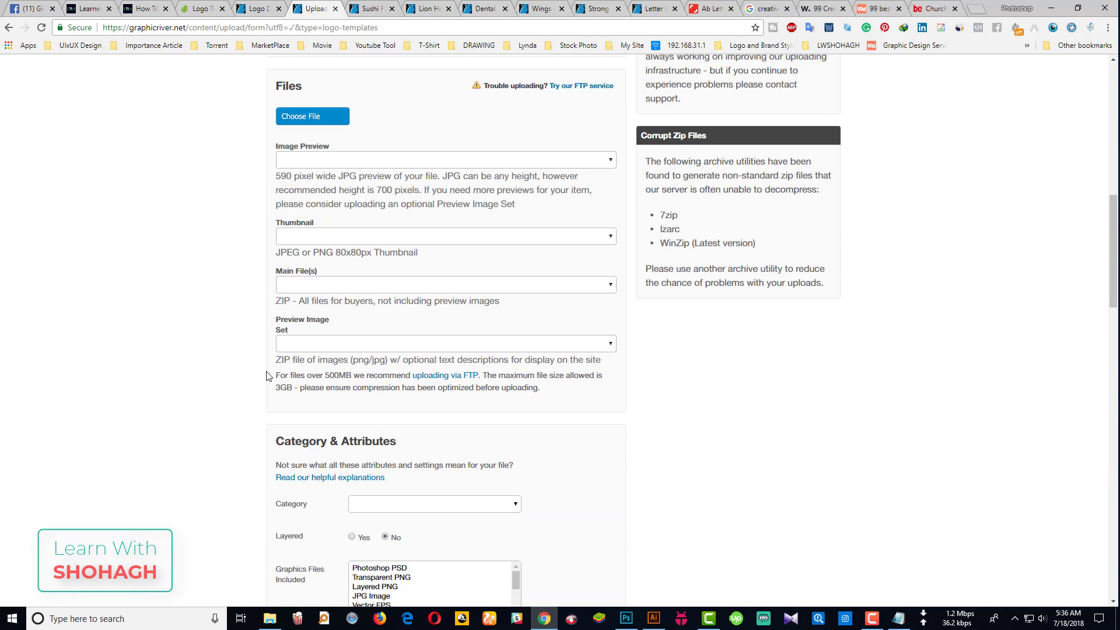
left_click_drag(277, 324, 332, 334)
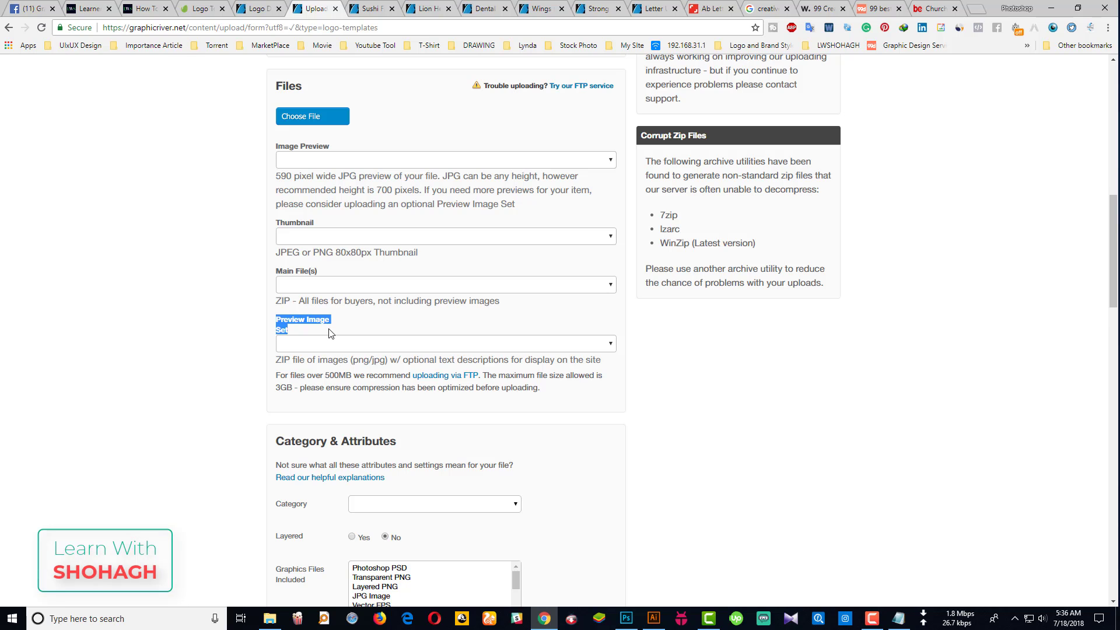
- Browse the Dental, Wings, Strong Man and Sushi Fish logo item pages
left_click(493, 8)
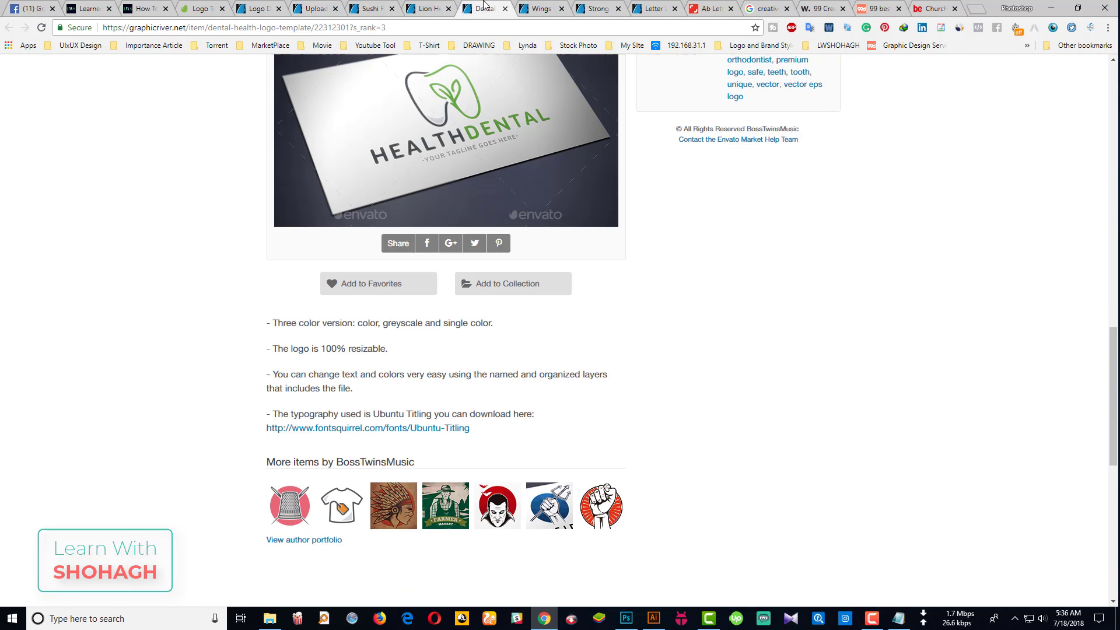
left_click(539, 8)
left_click(596, 8)
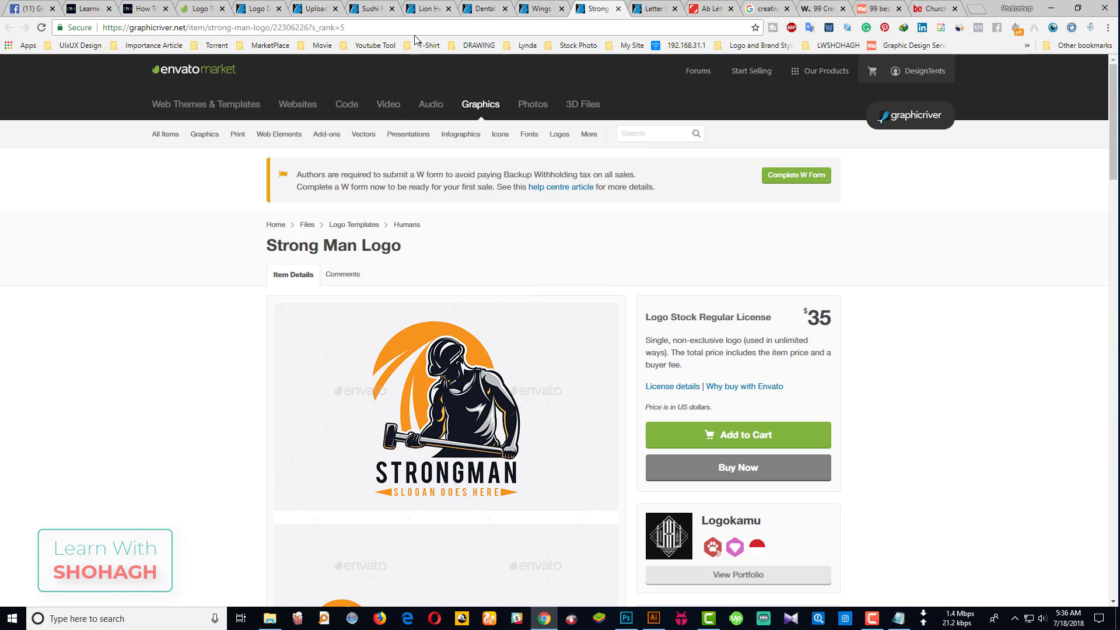
left_click(390, 6)
scroll(467, 334, "up", 4)
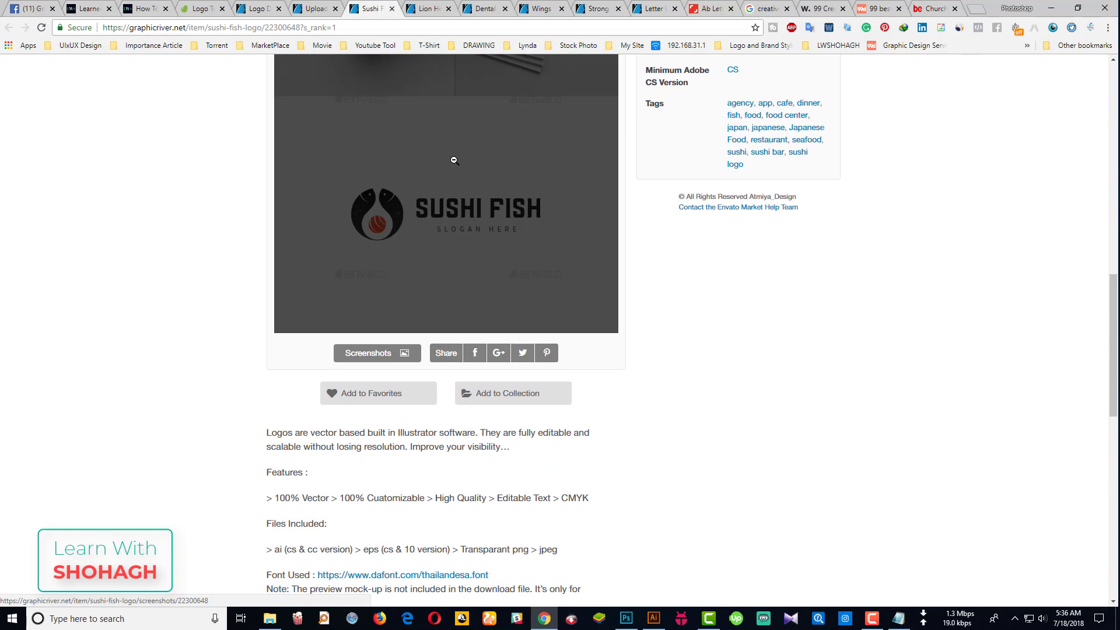
- Page through all of the Sushi Fish Logo's preview screenshots in the lightbox
left_click(450, 160)
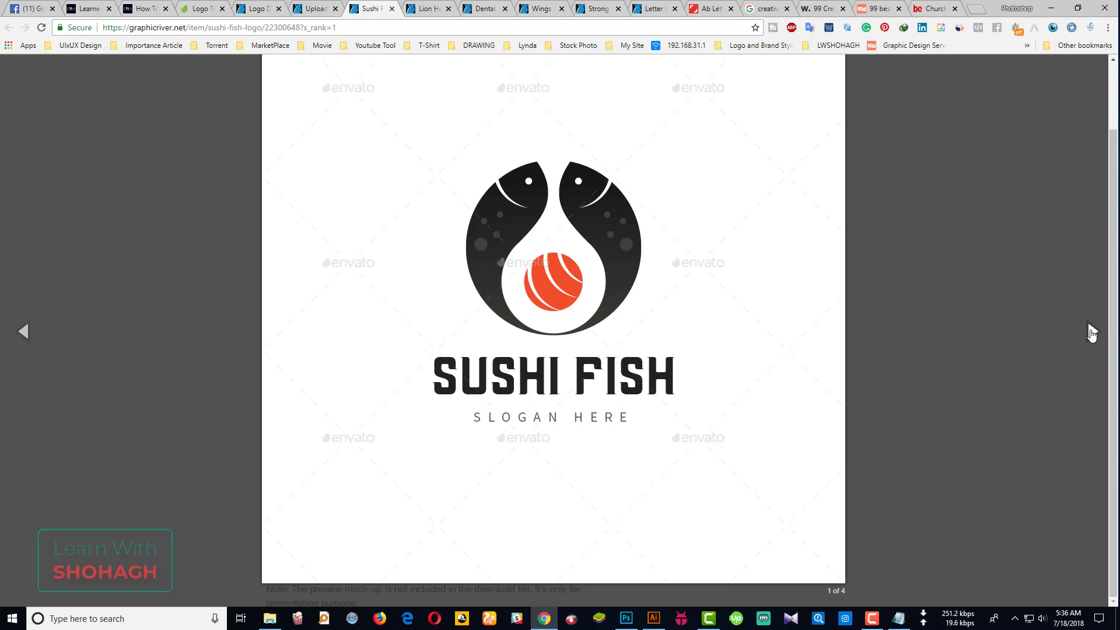
left_click(1091, 331)
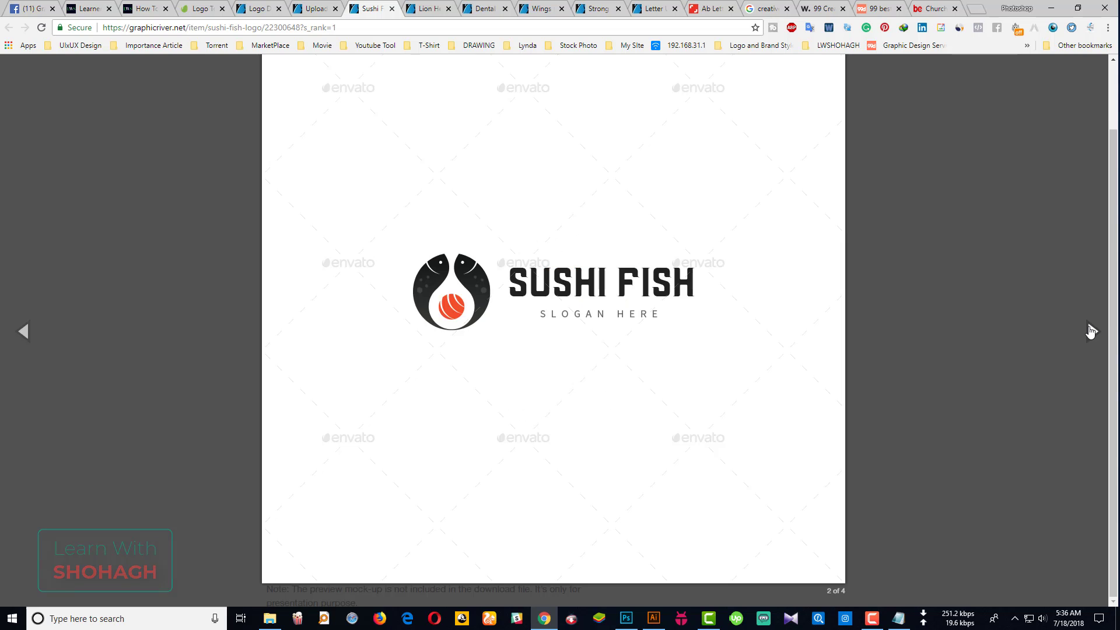
left_click(1091, 331)
left_click(1091, 331)
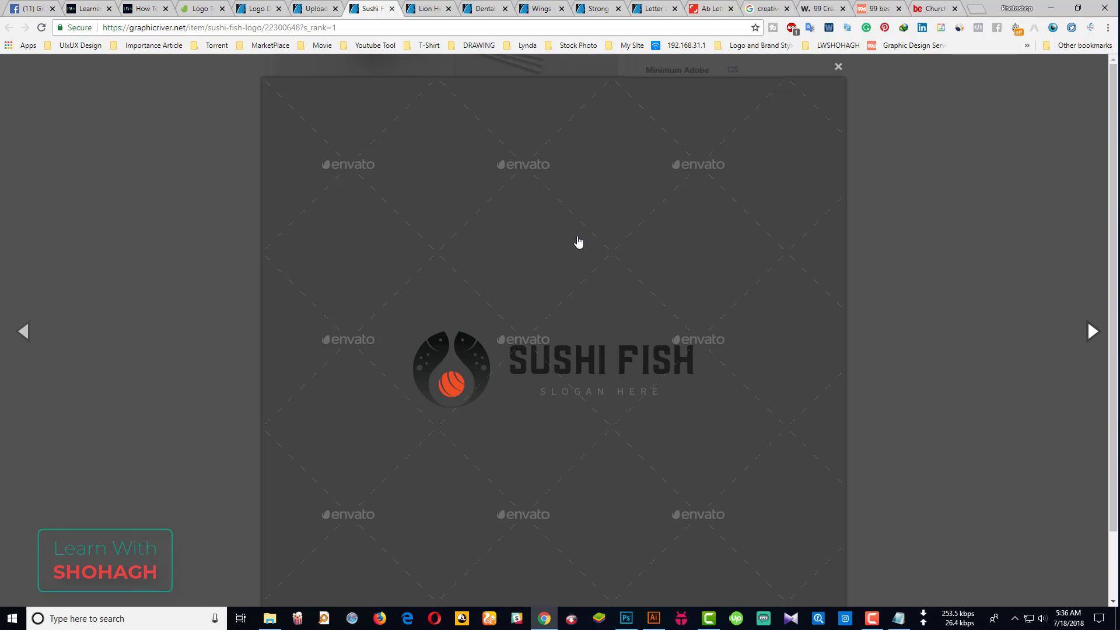
left_click(1089, 335)
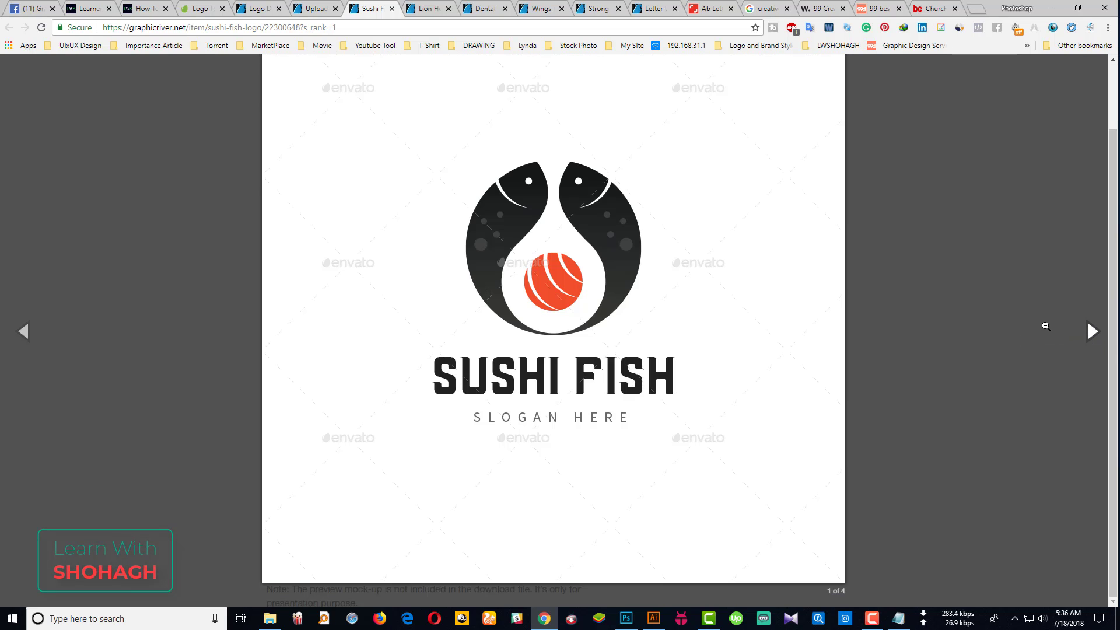
left_click(971, 304)
scroll(163, 440, "up", 4)
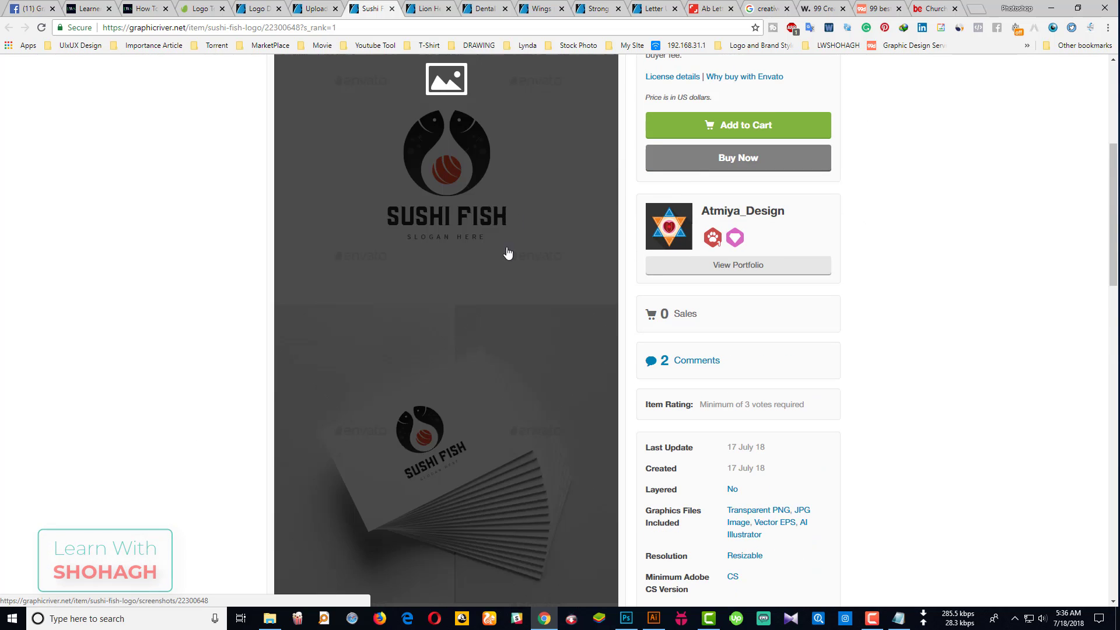
scroll(260, 546, "up", 3)
scroll(10, 335, "down", 12)
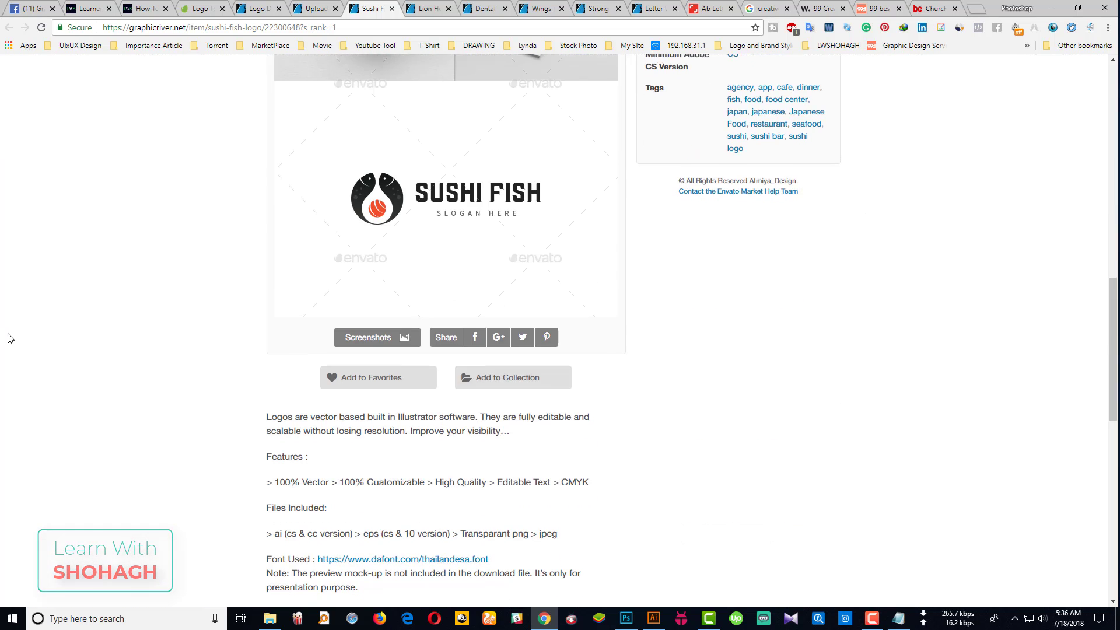
scroll(10, 338, "down", 2)
scroll(10, 337, "up", 5)
scroll(272, 525, "up", 10)
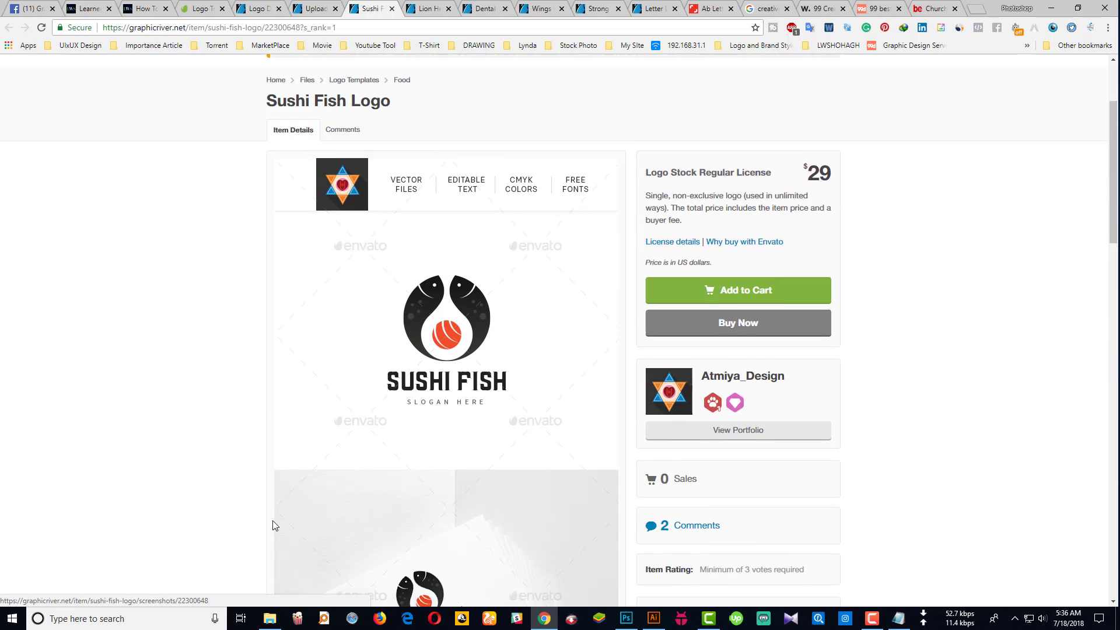
scroll(273, 526, "up", 3)
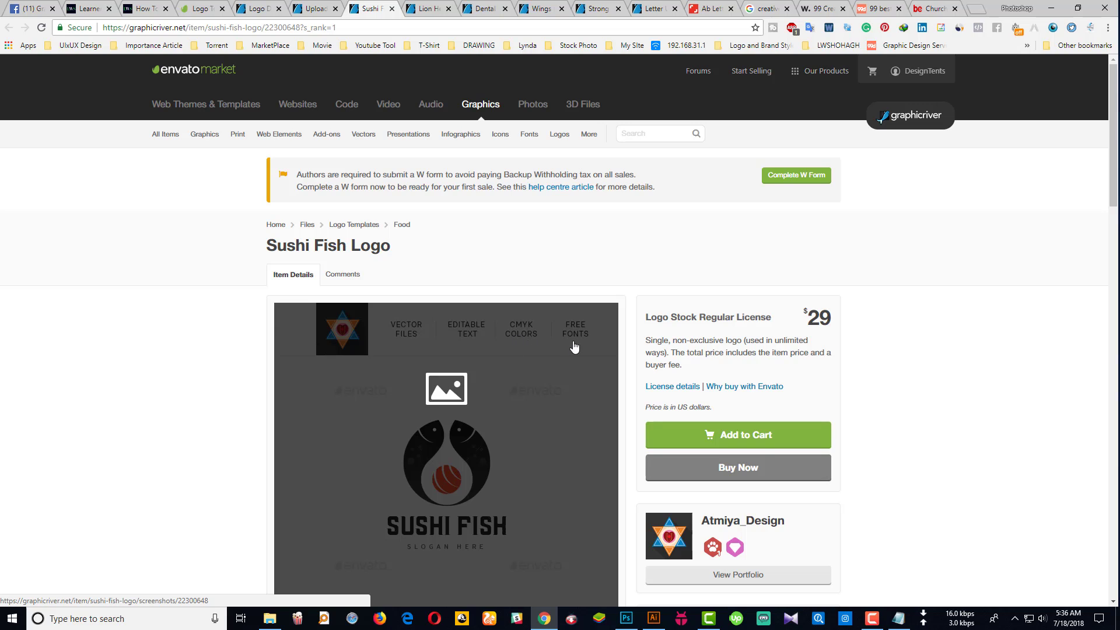
- Bring the blank Untitled-1 Photoshop document forward and marquee a band across its top
left_click(626, 618)
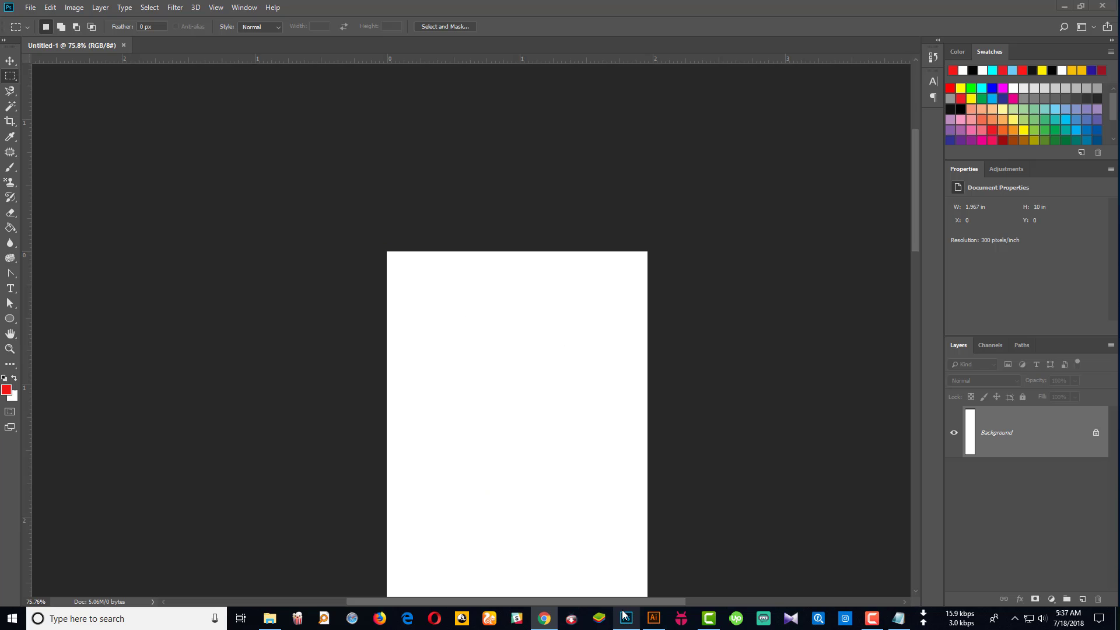
left_click_drag(379, 248, 658, 313)
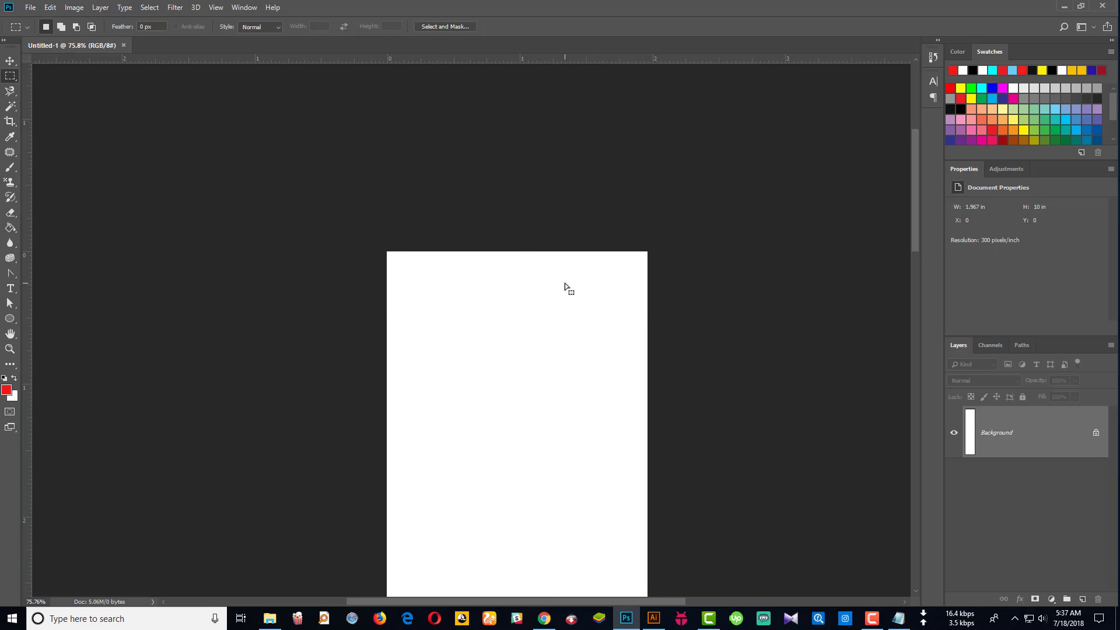
- Select the top pink-on-white ALPHABET logo group in Illustrator and drag it into Photoshop
scroll(470, 241, "up", 2)
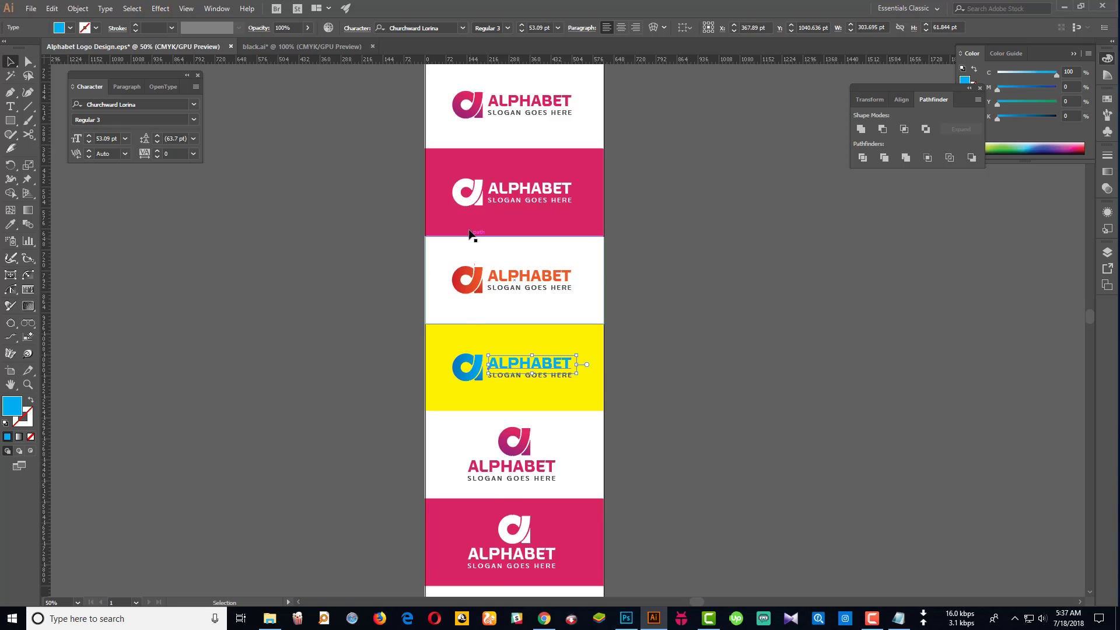
scroll(467, 233, "up", 3)
left_click(470, 187)
left_click(464, 166)
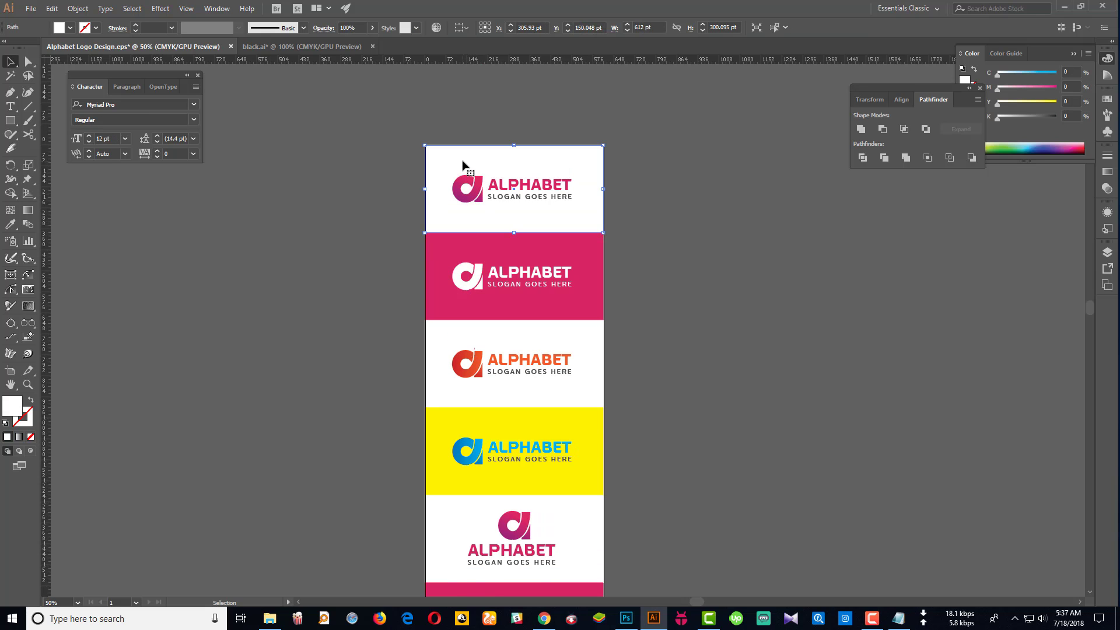
mouse_move(458, 162)
left_mouse_down()
mouse_move(700, 297)
mouse_move(536, 365)
mouse_move(502, 430)
left_mouse_up()
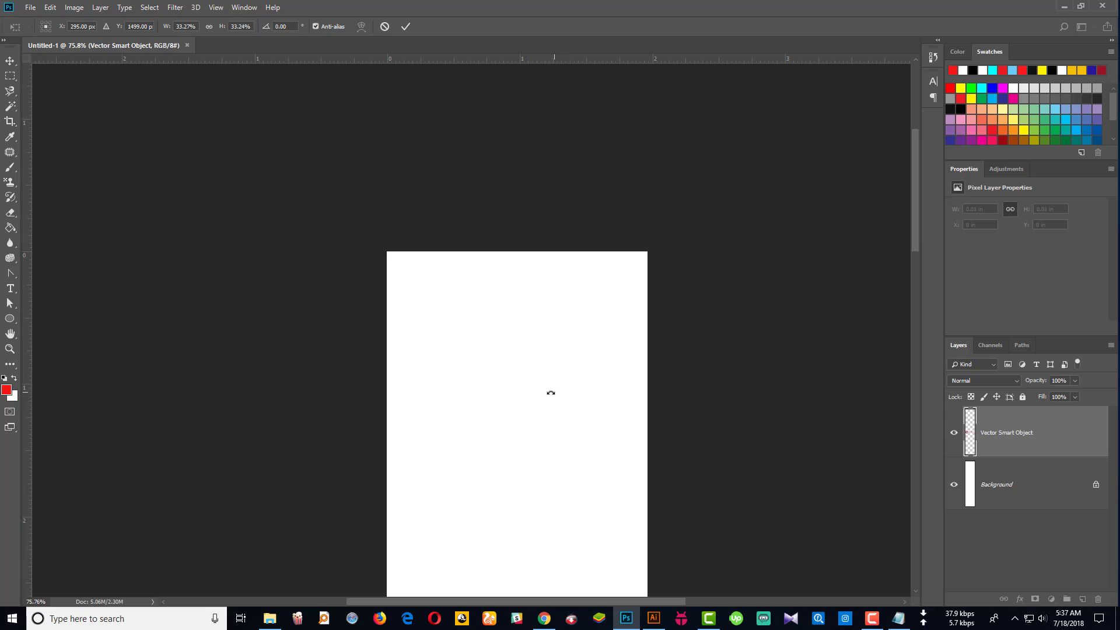
- Commit the placed ALPHABET logo and move it up near the page top
key("Return")
scroll(528, 391, "down", 2)
scroll(521, 395, "down", 3)
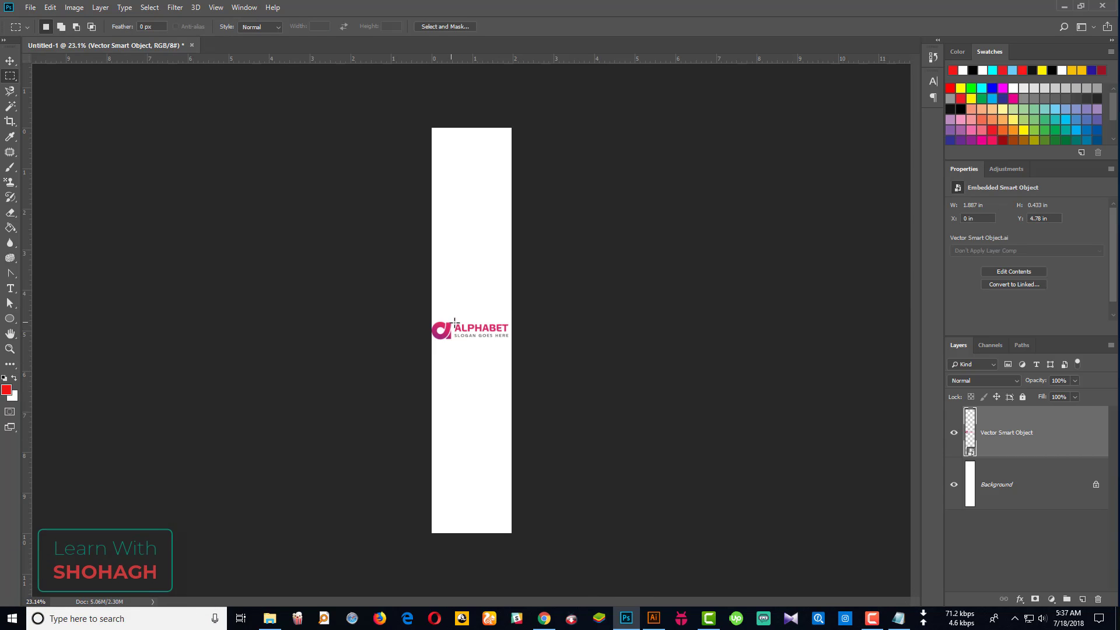
key("v")
left_click_drag(455, 275, 456, 122)
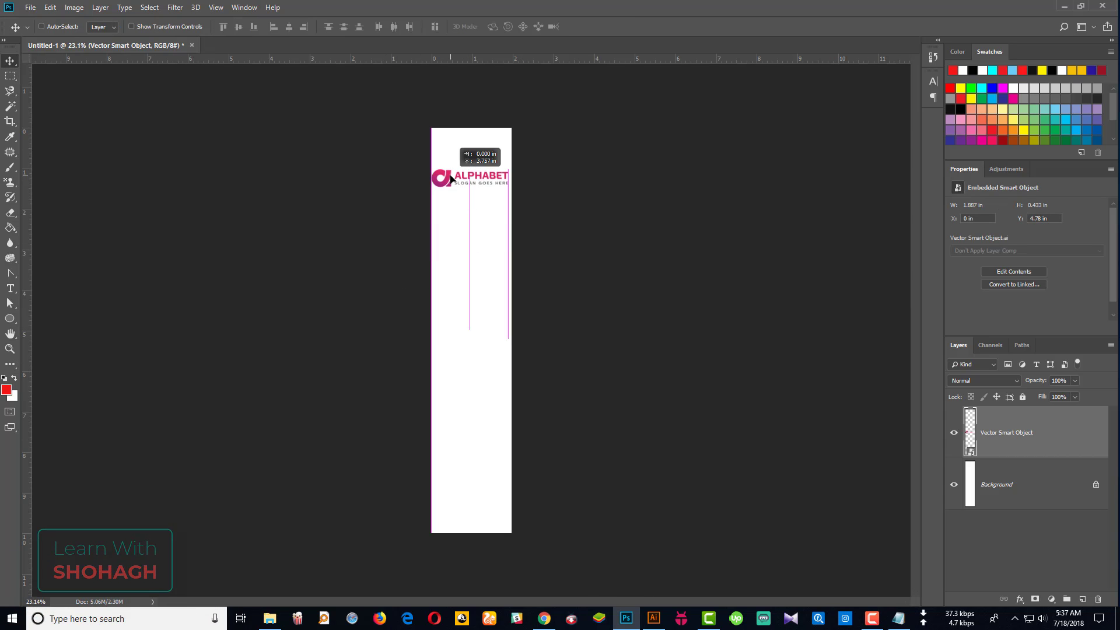
scroll(460, 137, "up", 5)
left_click_drag(464, 258, 458, 353)
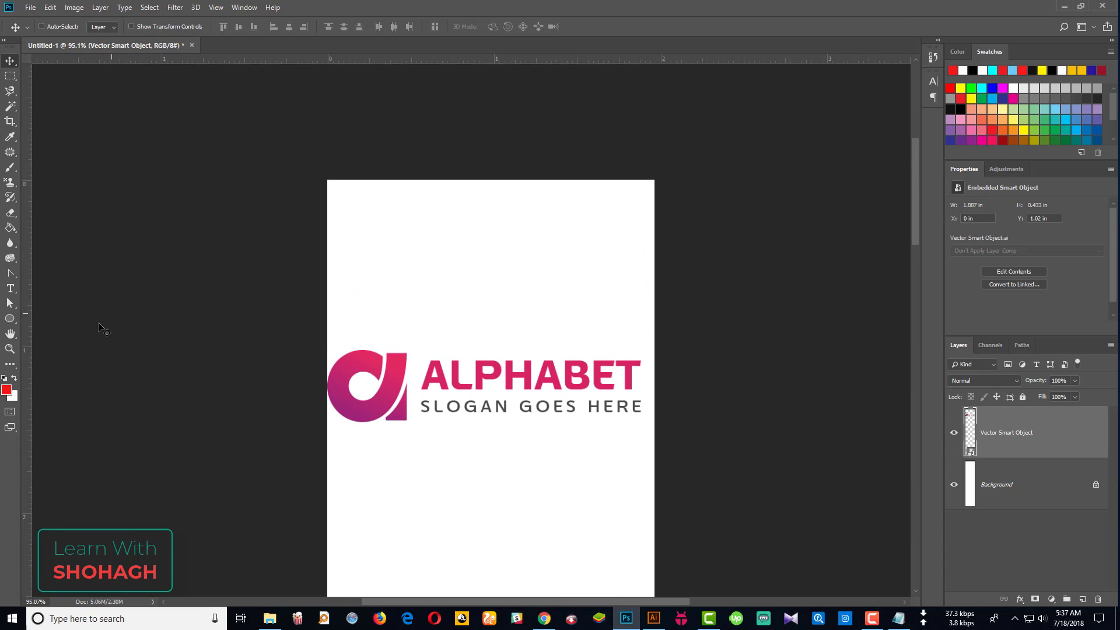
- Draw a red rectangle bar stretching across the full width of the page top
right_click(10, 319)
left_click(47, 317)
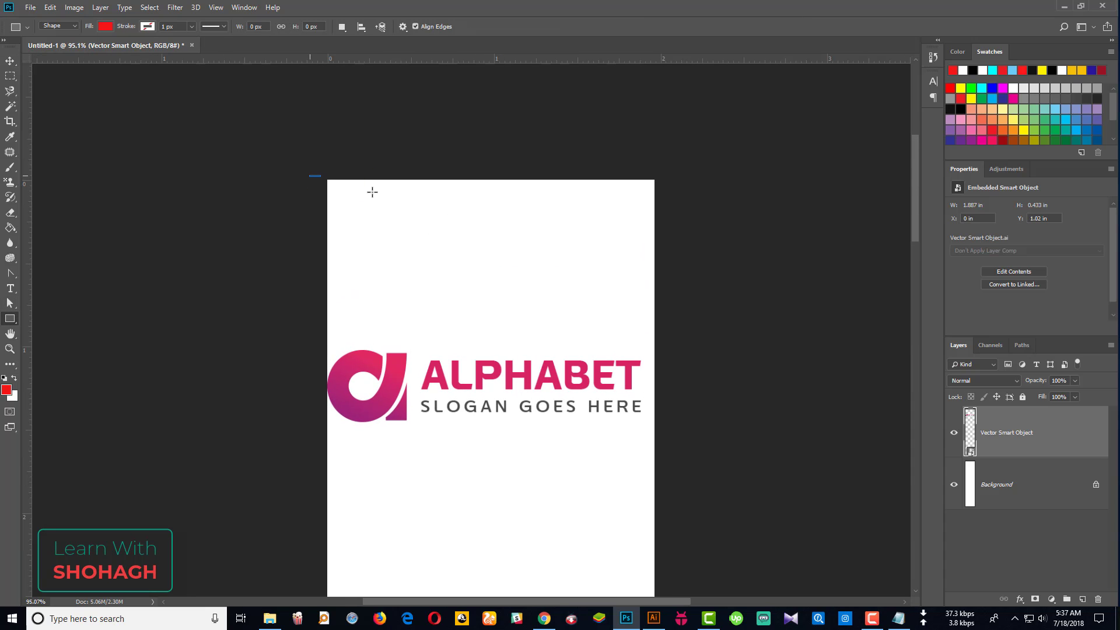
left_click_drag(310, 175, 577, 274)
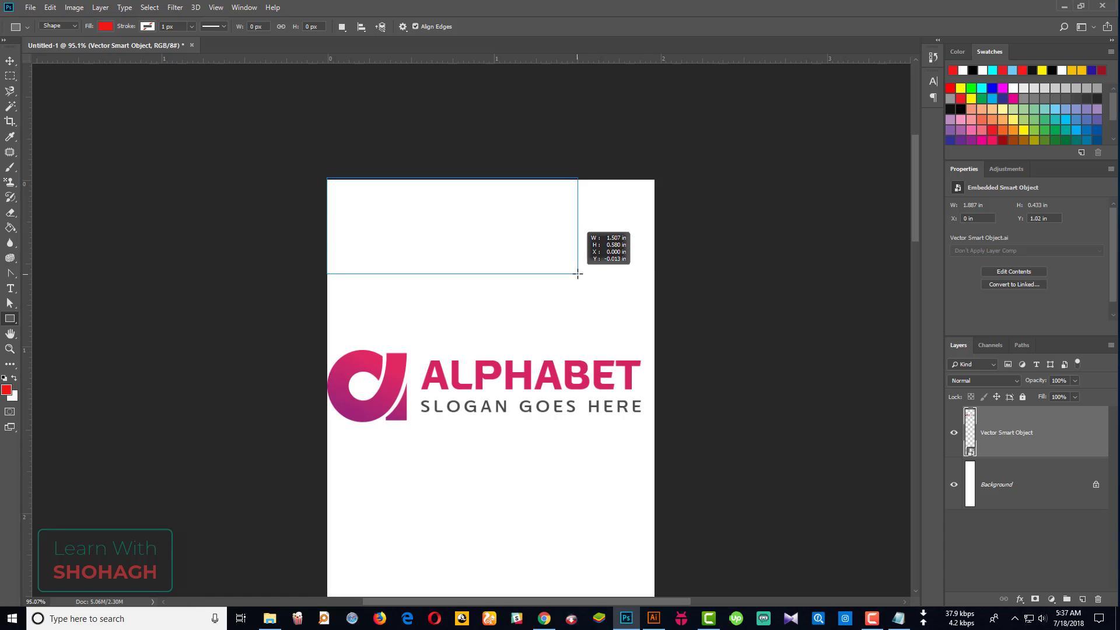
left_click_drag(578, 274, 654, 286)
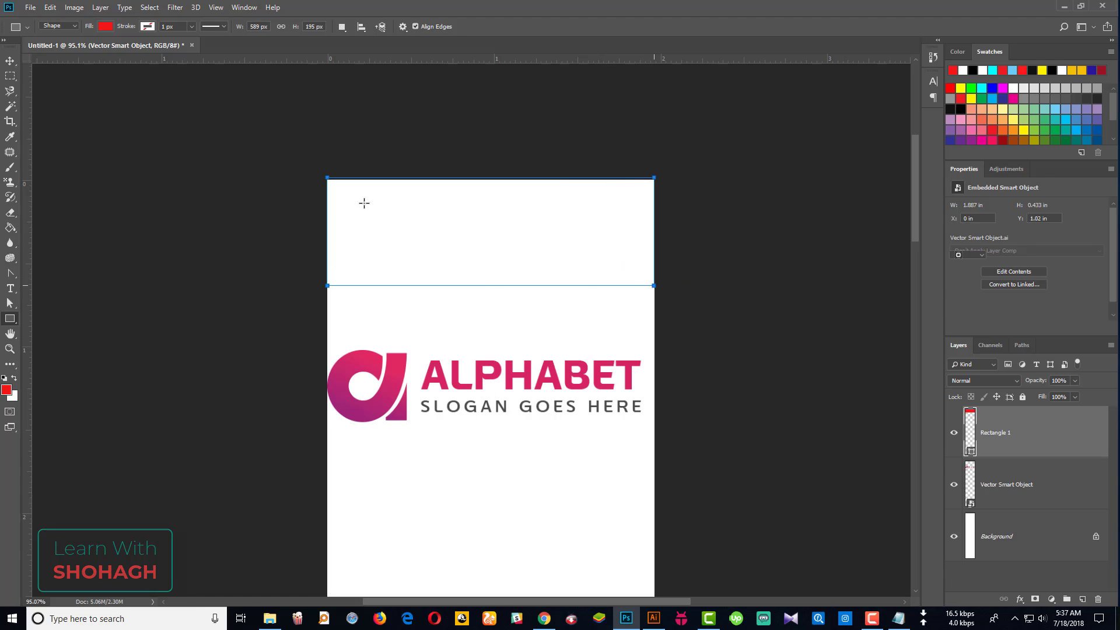
- Make a rectangular selection of the area below the red bar
left_click(11, 62)
scroll(69, 140, "down", 1)
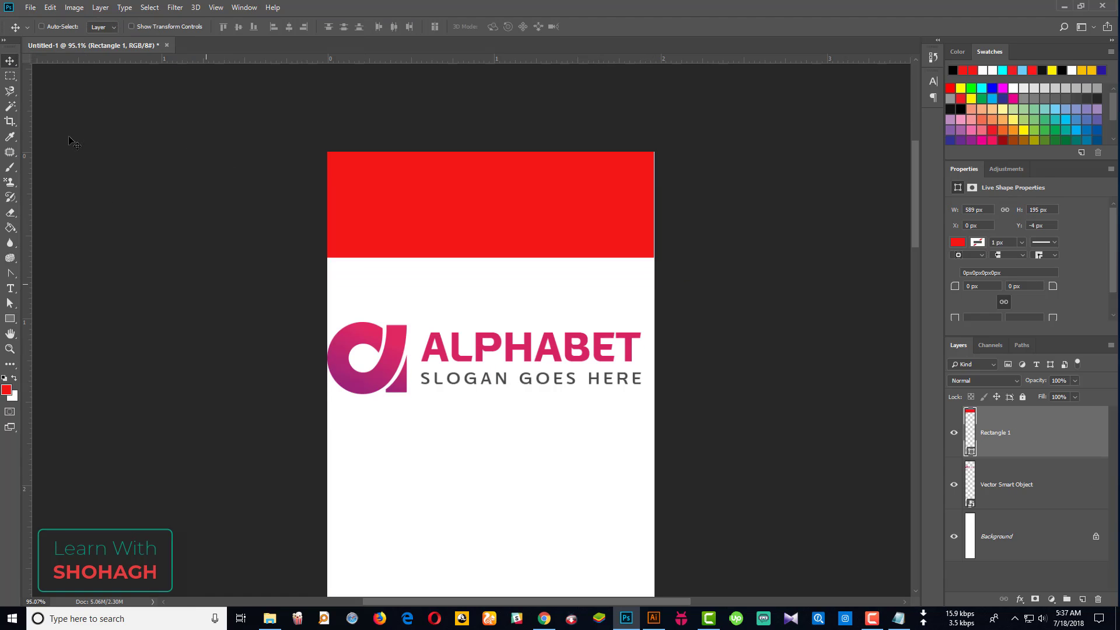
left_click(10, 76)
left_click_drag(311, 259, 668, 447)
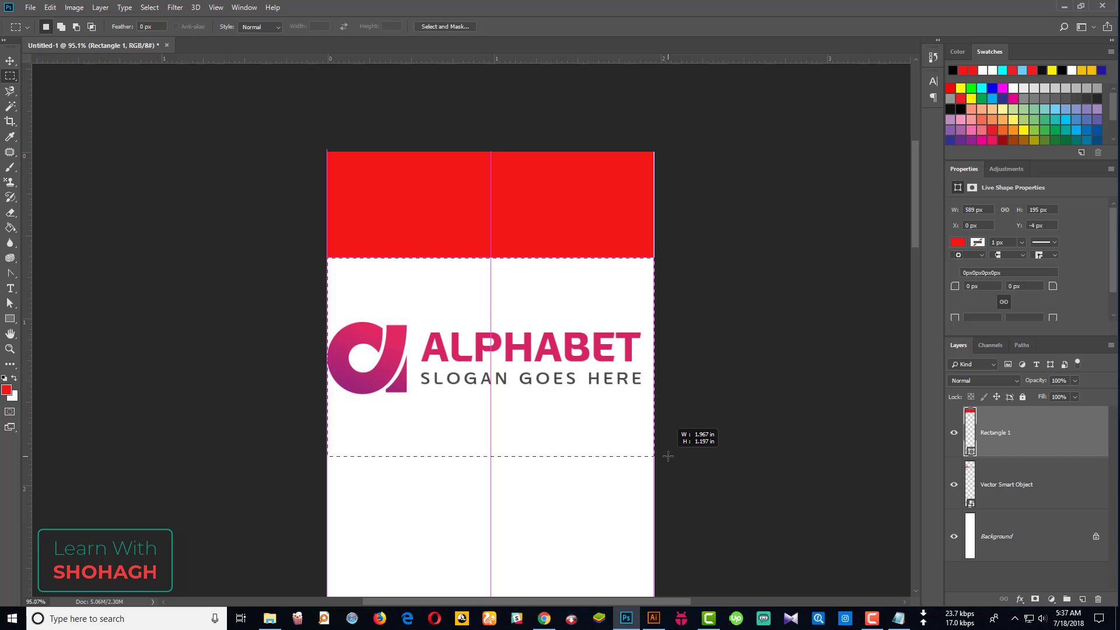
- Centre the logo vertically in the selected area, add a guide at its bottom, then deselect
left_click_drag(669, 447, 668, 458)
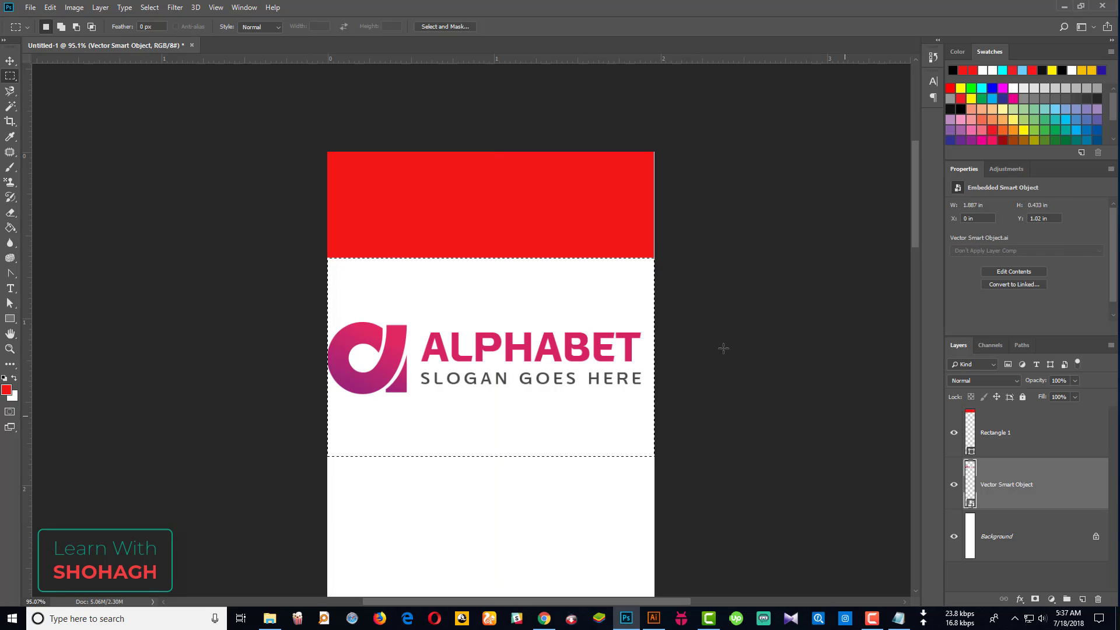
left_click(1007, 480)
left_click(9, 62)
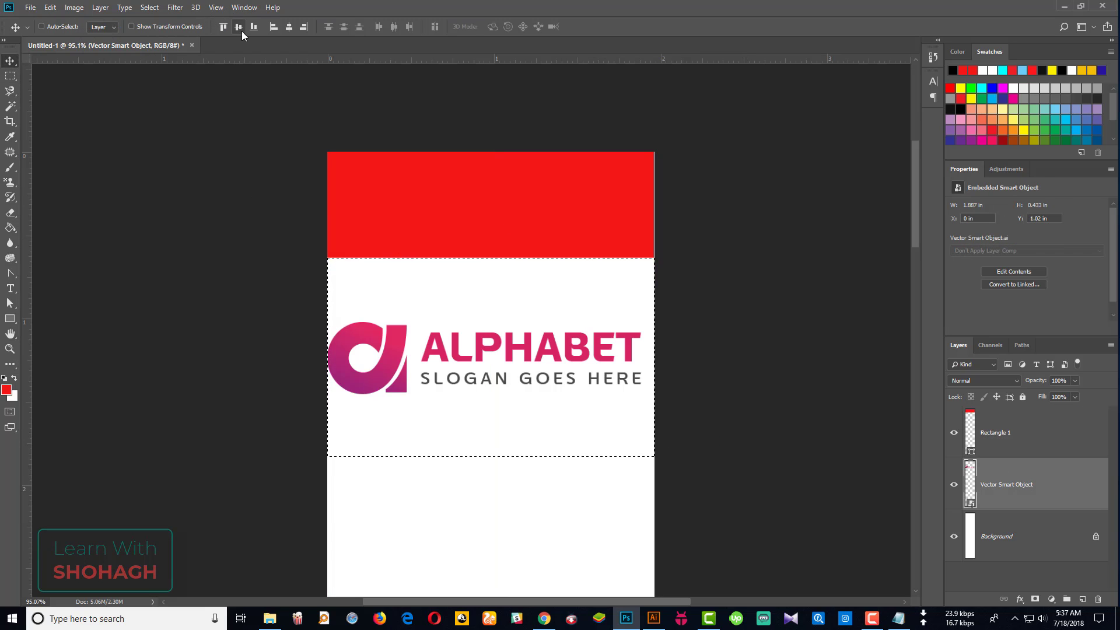
left_click(238, 28)
key("ctrl")
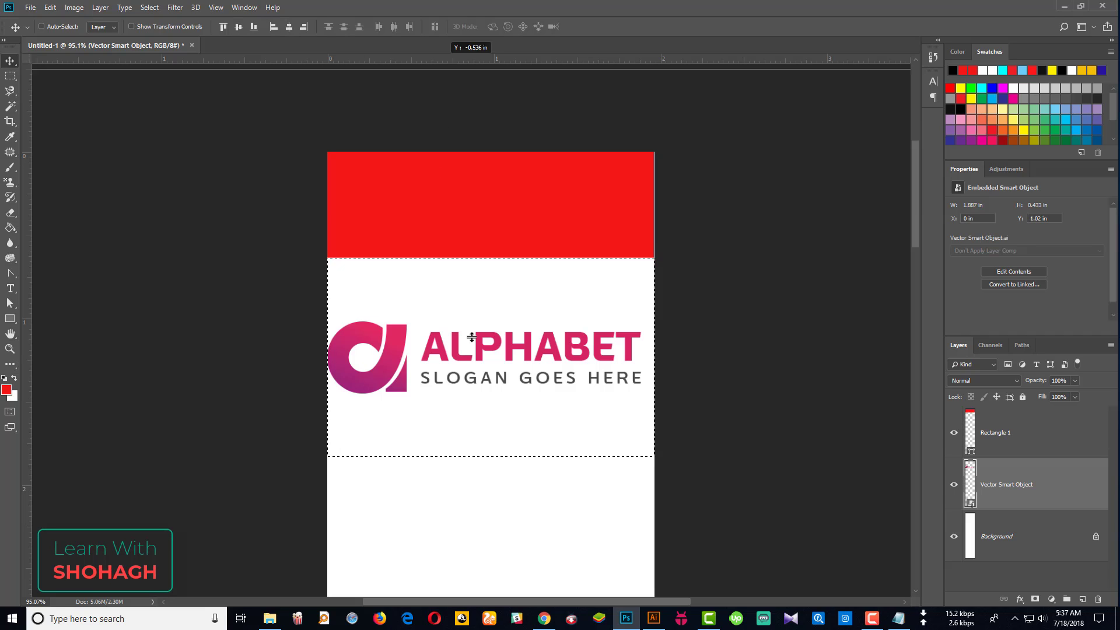
left_click_drag(442, 61, 467, 456)
key("ctrl")
key("ctrl+d")
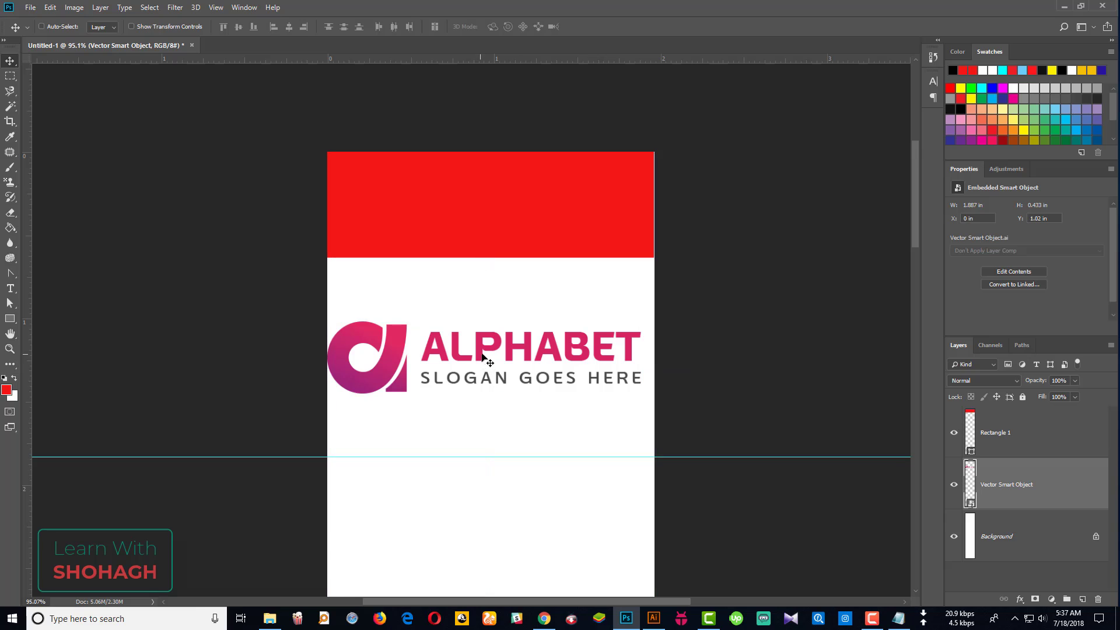
- Scale the ALPHABET logo down proportionally about its centre with Free Transform
key("ctrl+t")
left_click_drag(650, 325, 604, 334)
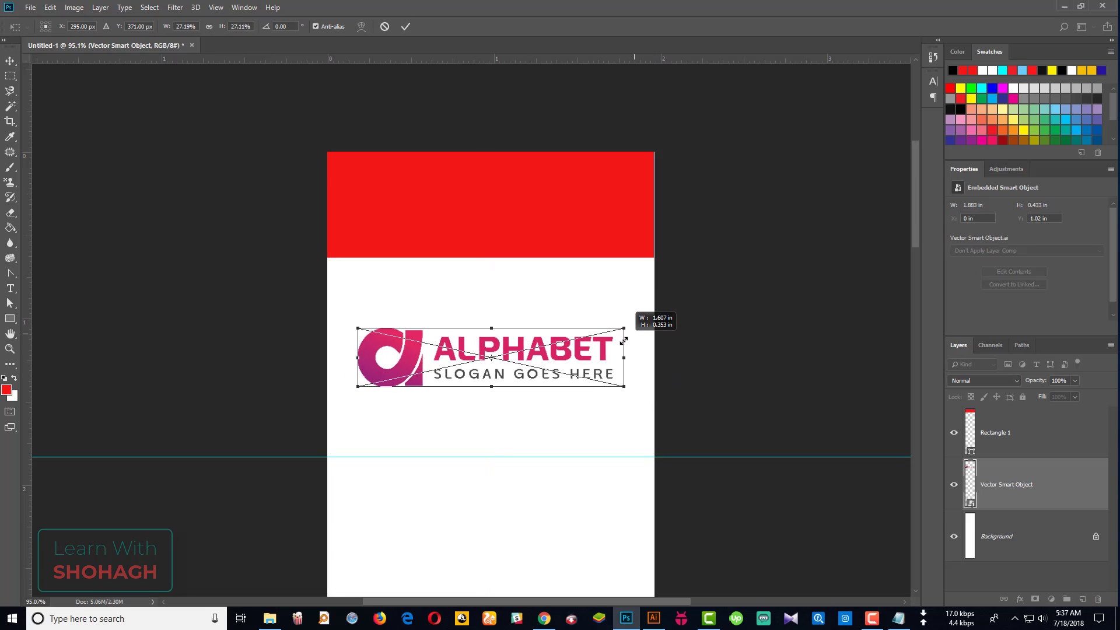
key("Return")
scroll(525, 353, "down", 3)
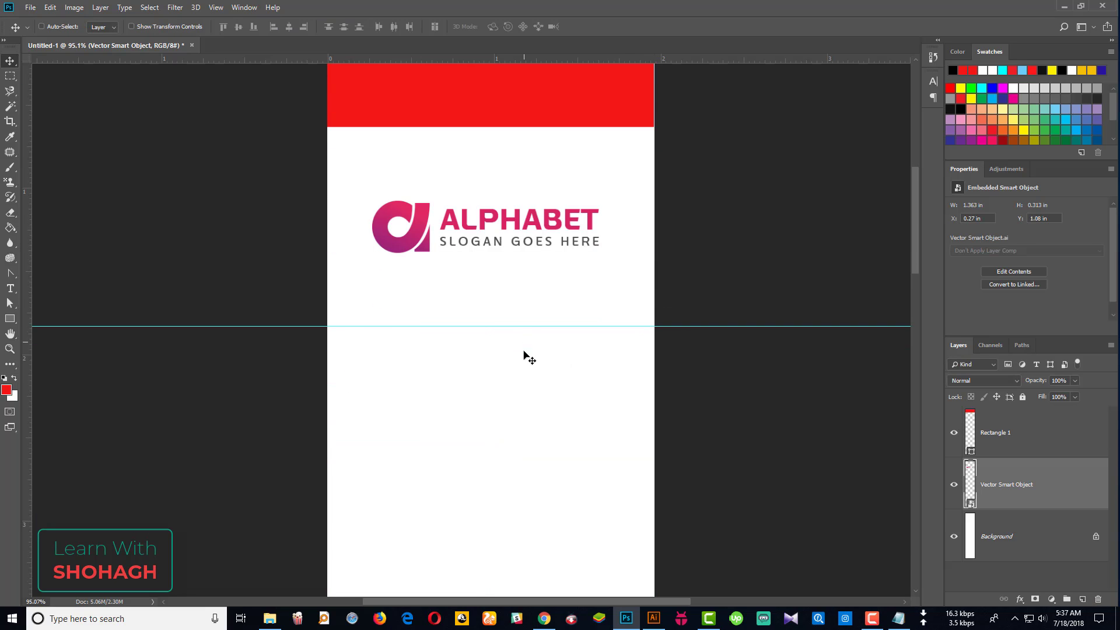
scroll(642, 472, "down", 2)
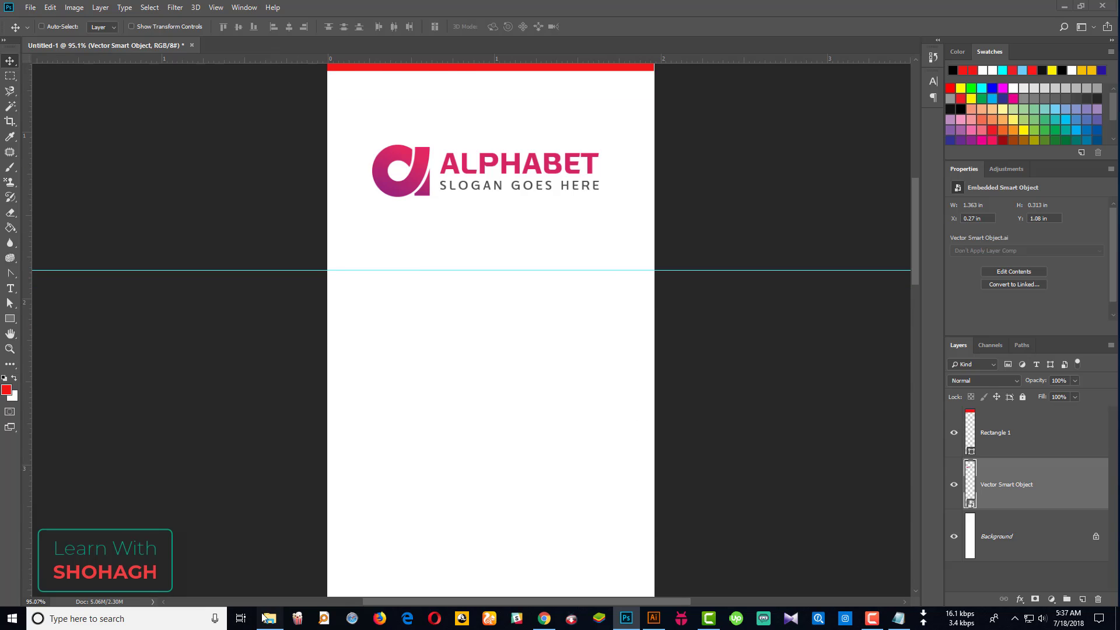
left_click(269, 619)
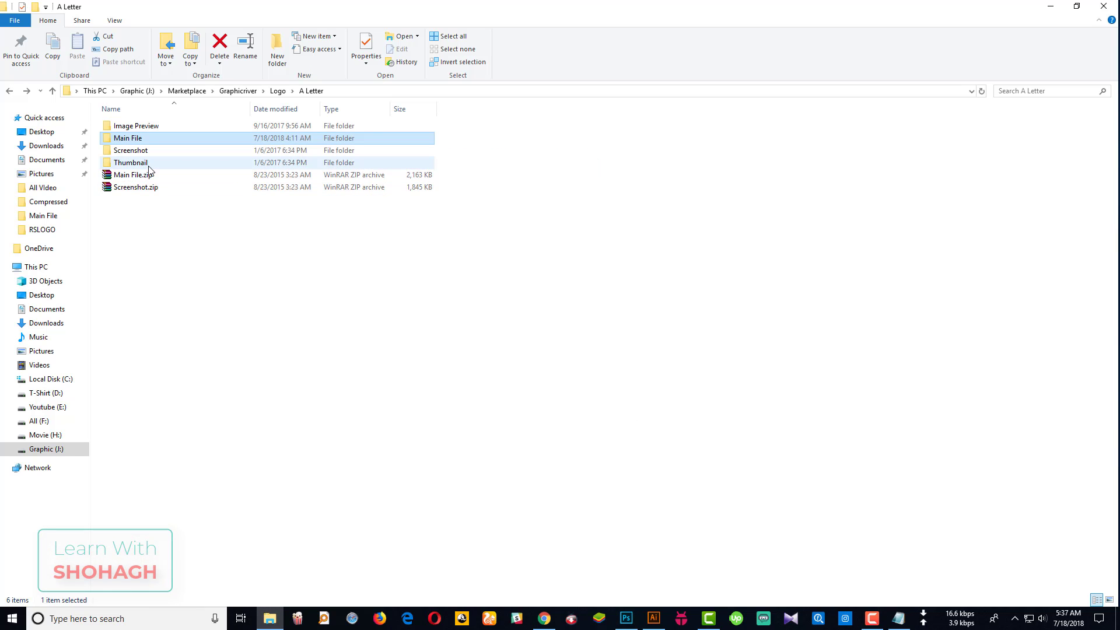
- Open Image-Preview.jpg from the Image Preview folder in Picasa Photo Viewer
left_click(147, 128)
double_click(147, 127)
double_click(132, 134)
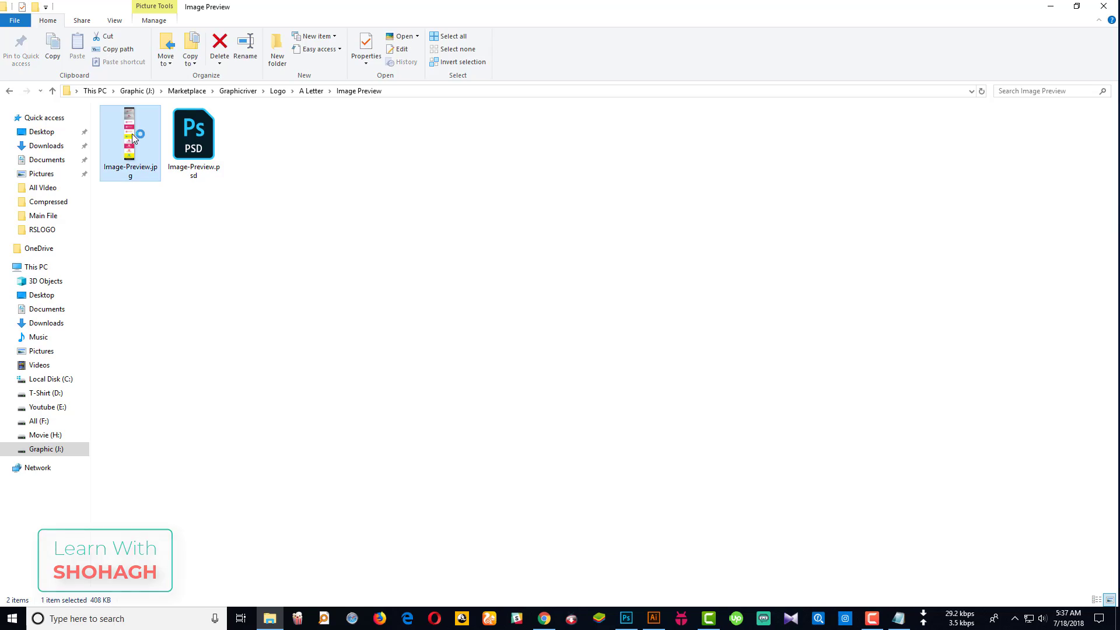
- Zoom in and out on the Image-Preview.jpg mock-up to inspect its layout
scroll(556, 112, "up", 2)
scroll(549, 114, "up", 2)
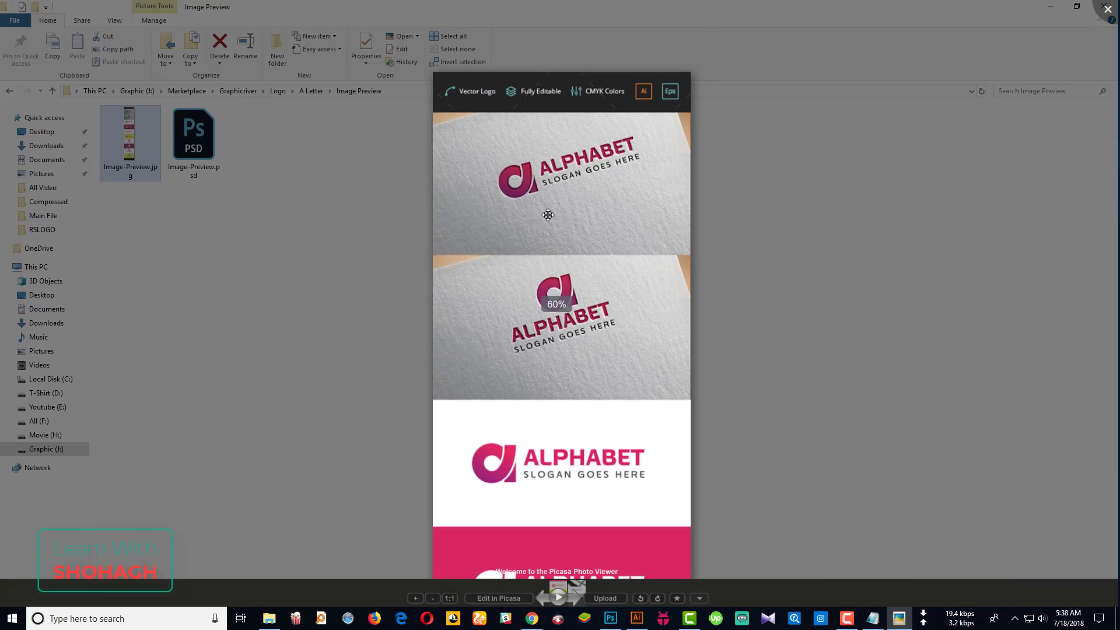
scroll(540, 116, "up", 1)
scroll(531, 117, "up", 1)
scroll(555, 242, "up", 1)
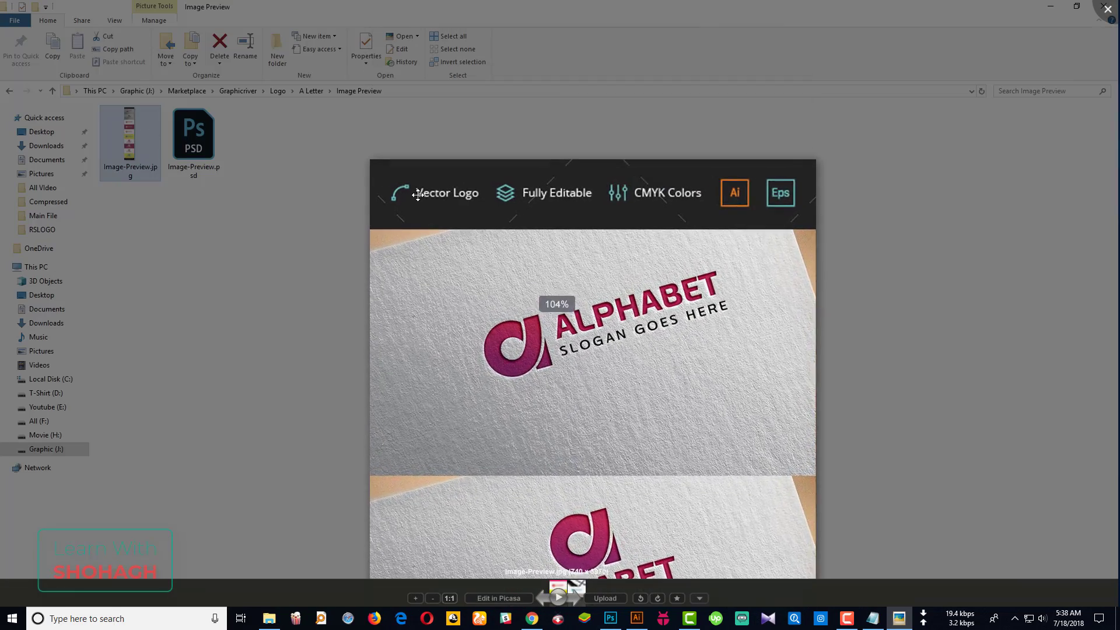
scroll(488, 190, "up", 2)
scroll(640, 203, "up", 2)
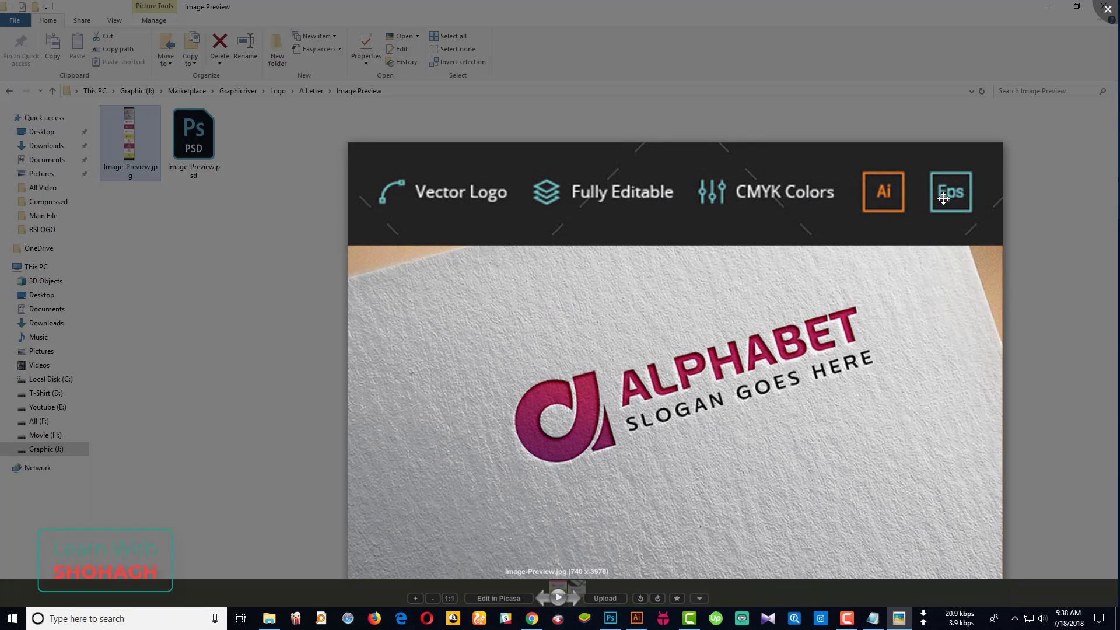
scroll(627, 346, "down", 2)
scroll(607, 341, "down", 1)
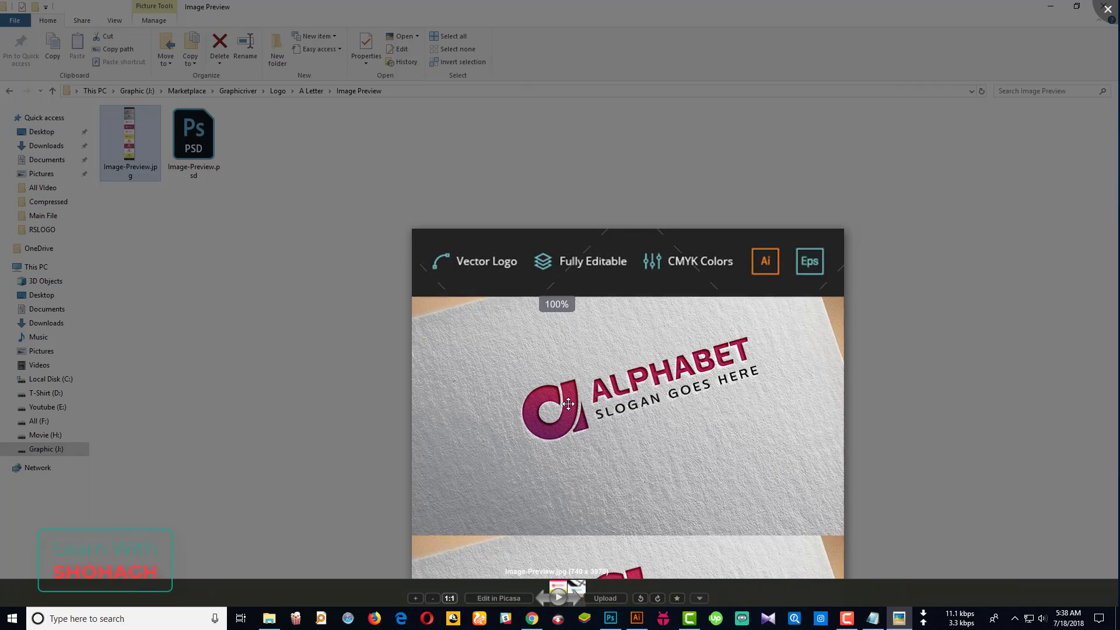
scroll(582, 335, "down", 2)
scroll(583, 327, "down", 1)
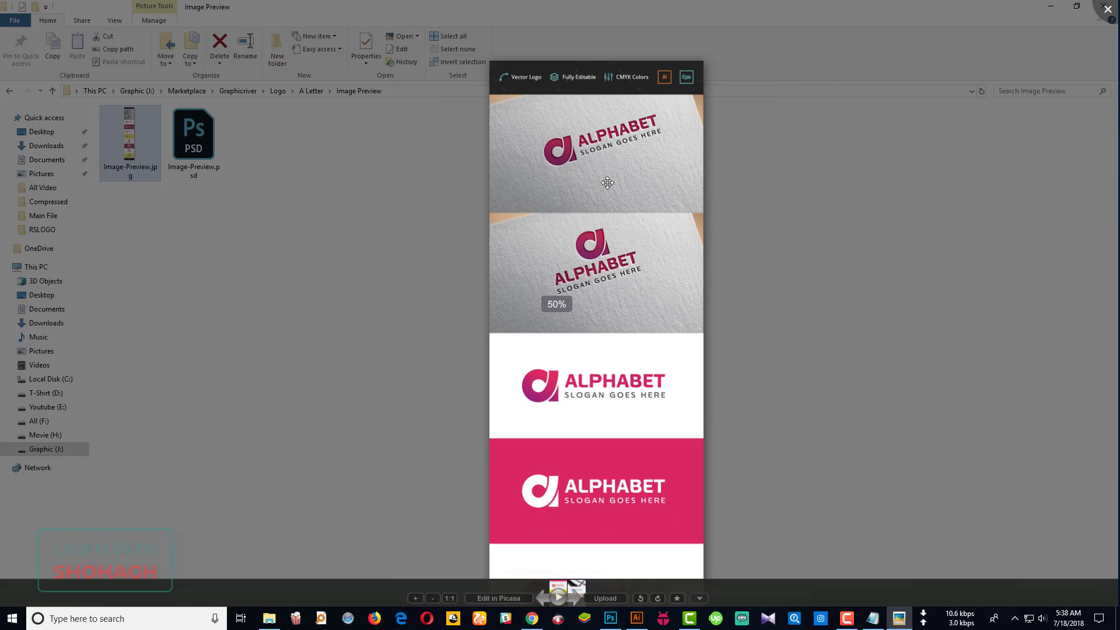
scroll(531, 285, "down", 1)
scroll(607, 461, "down", 2)
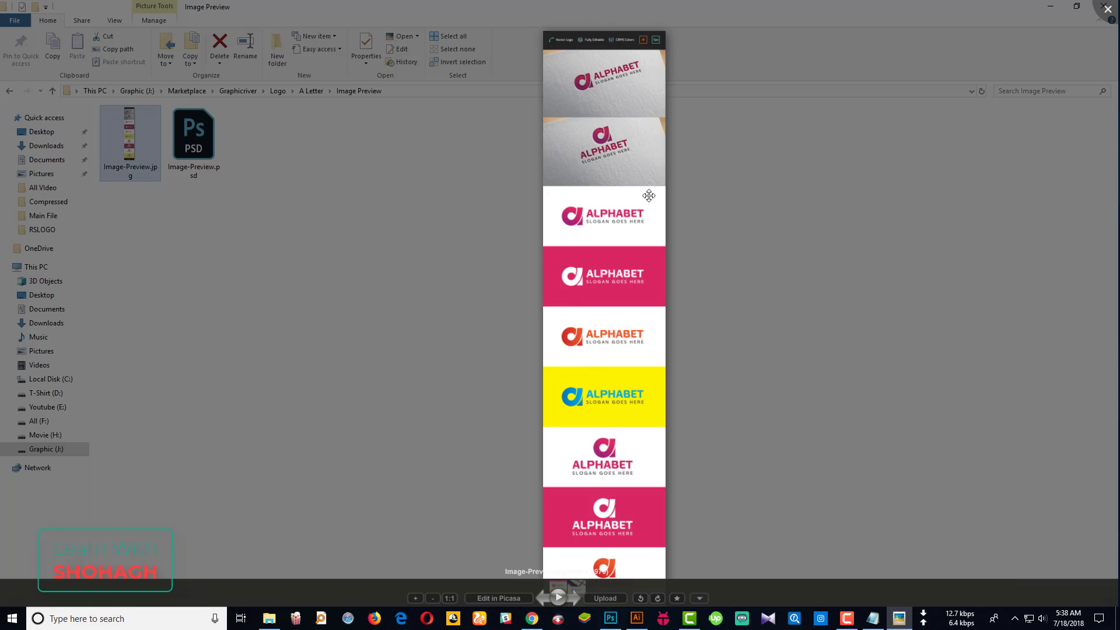
left_click(637, 619)
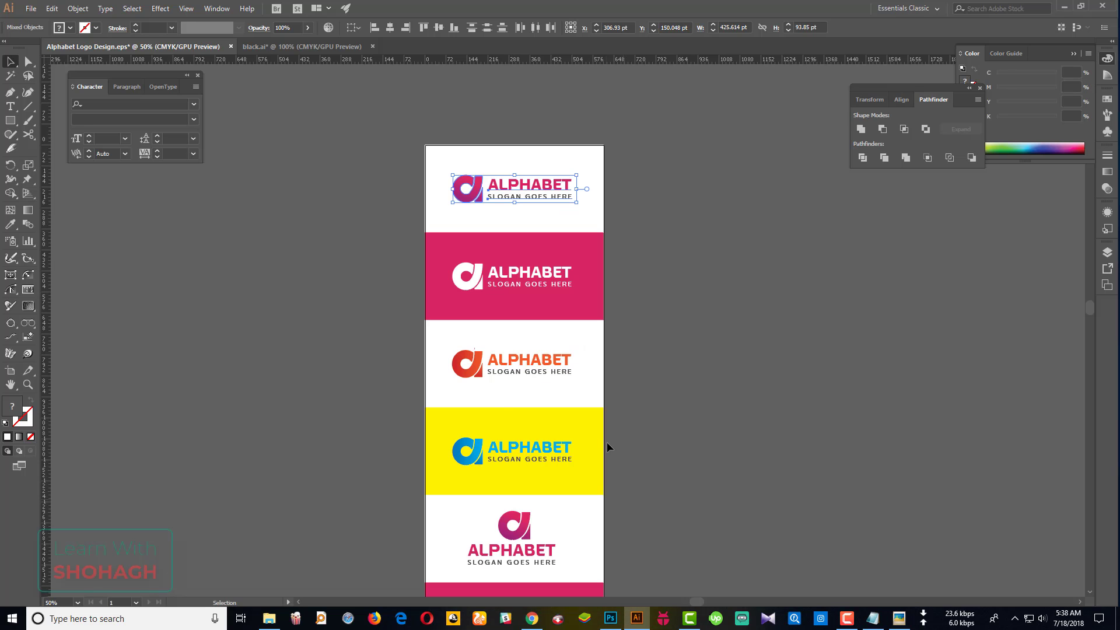
- Export the Illustrator design as an RGB JPEG named Alphabet Logo Design.jpg
left_click(294, 390)
scroll(375, 355, "down", 2, "alt")
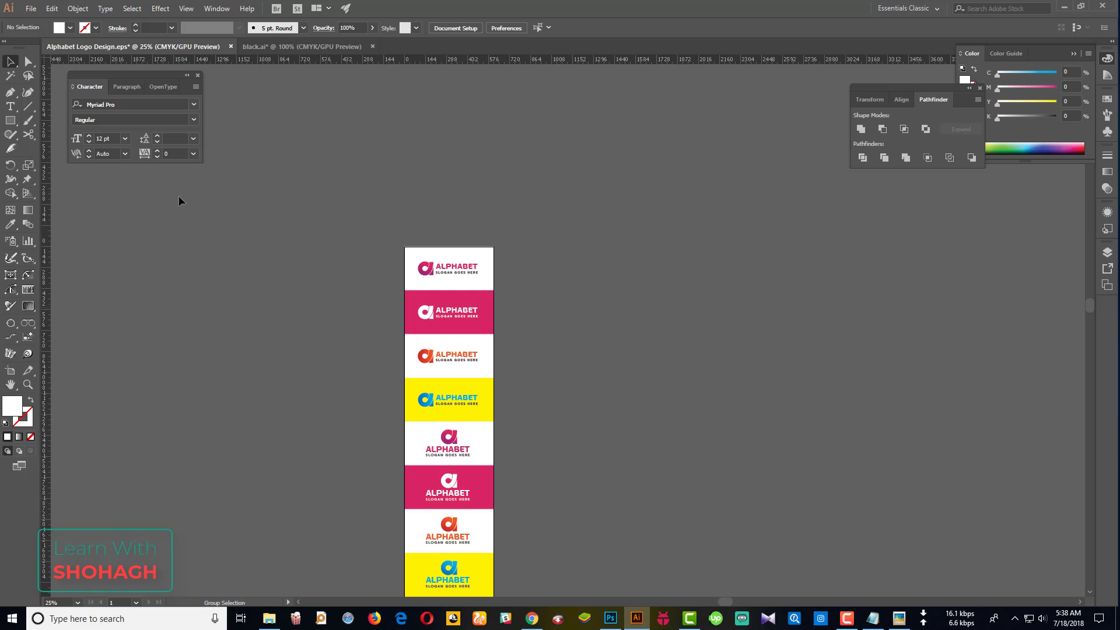
left_click(28, 7)
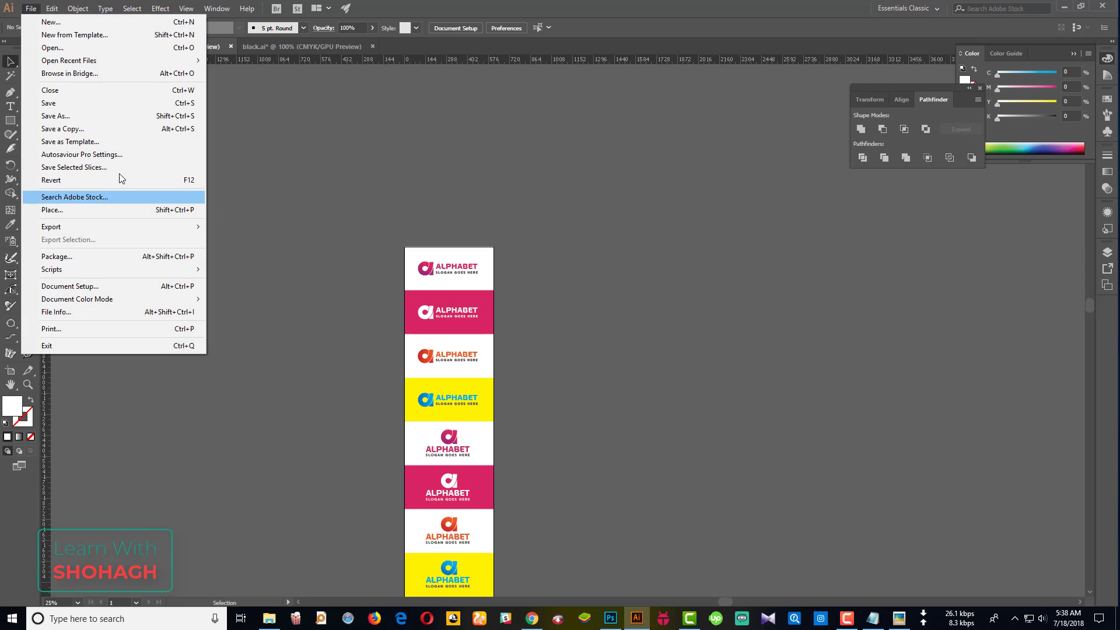
mouse_move(52, 226)
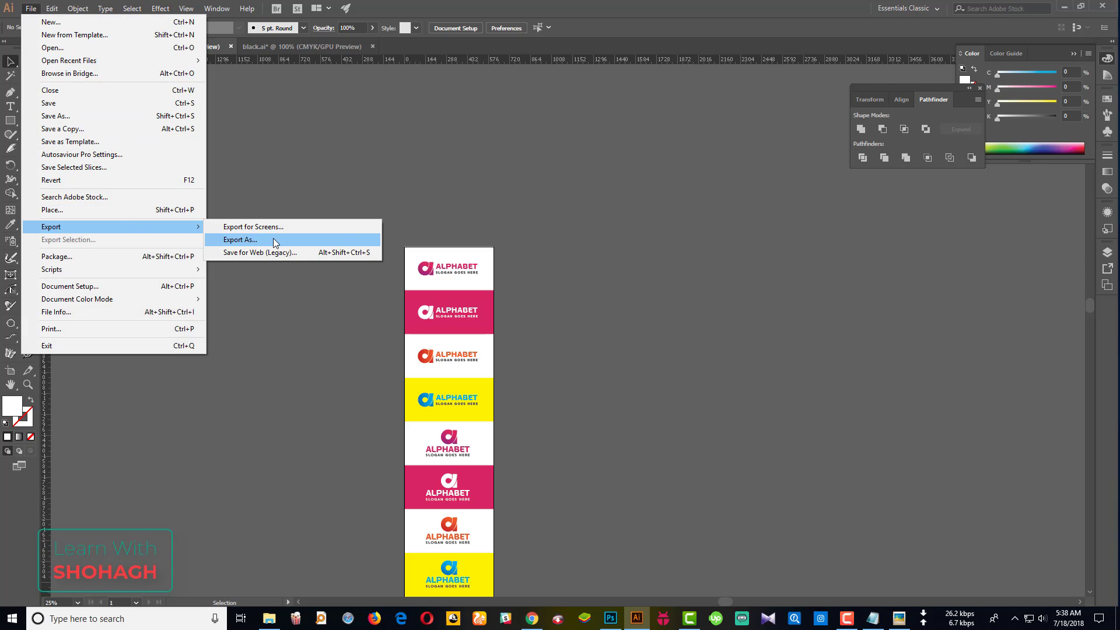
left_click(276, 240)
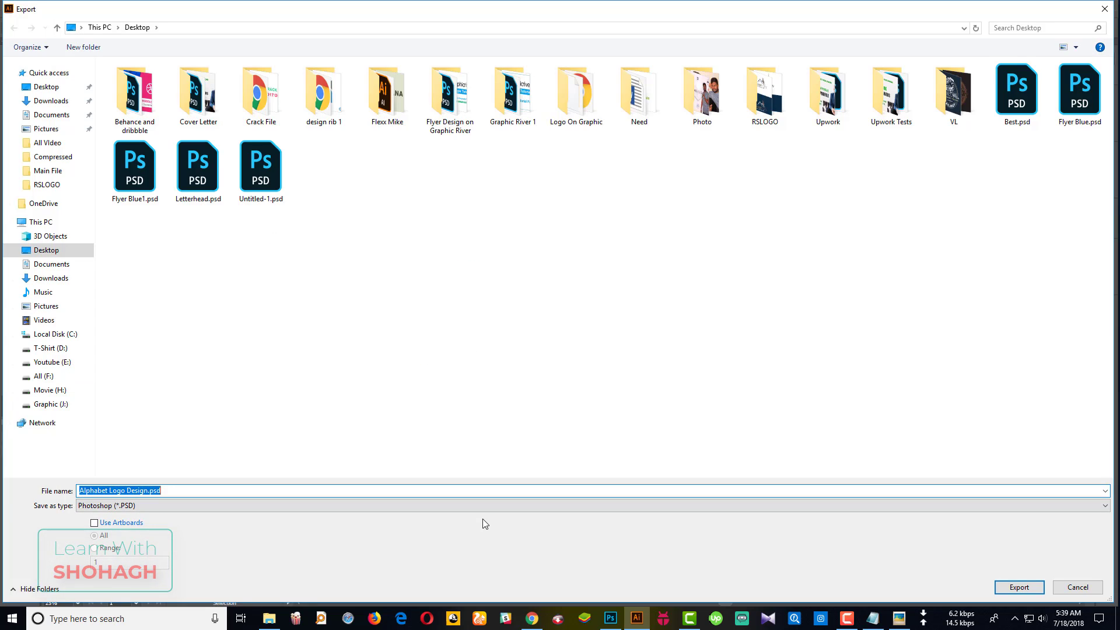
left_click(415, 506)
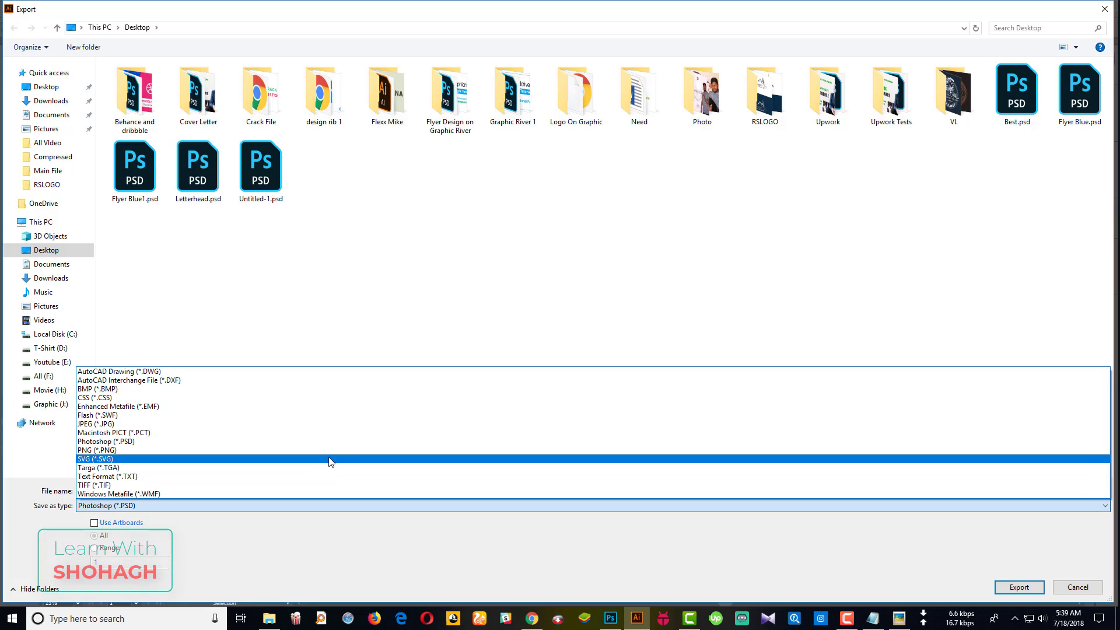
left_click(314, 424)
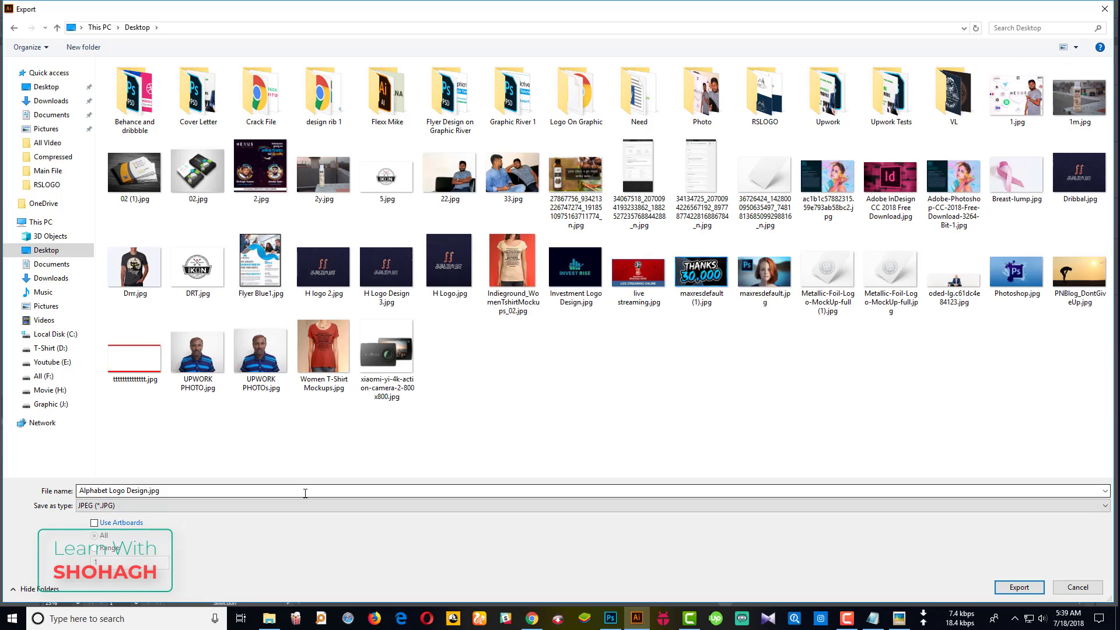
left_click(1016, 586)
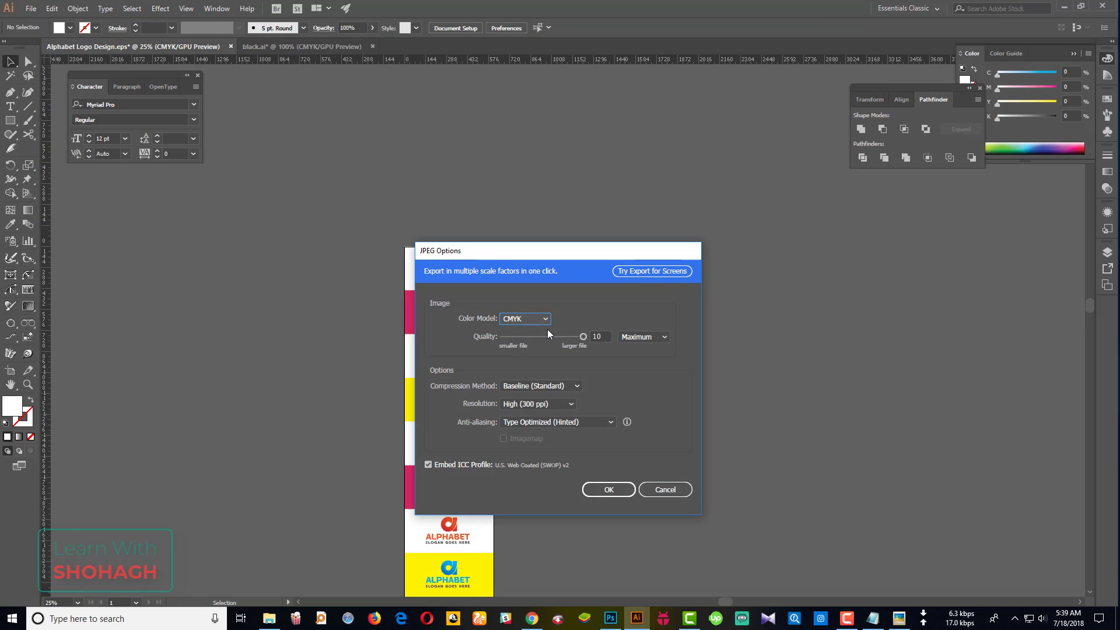
left_click(534, 320)
left_click(519, 327)
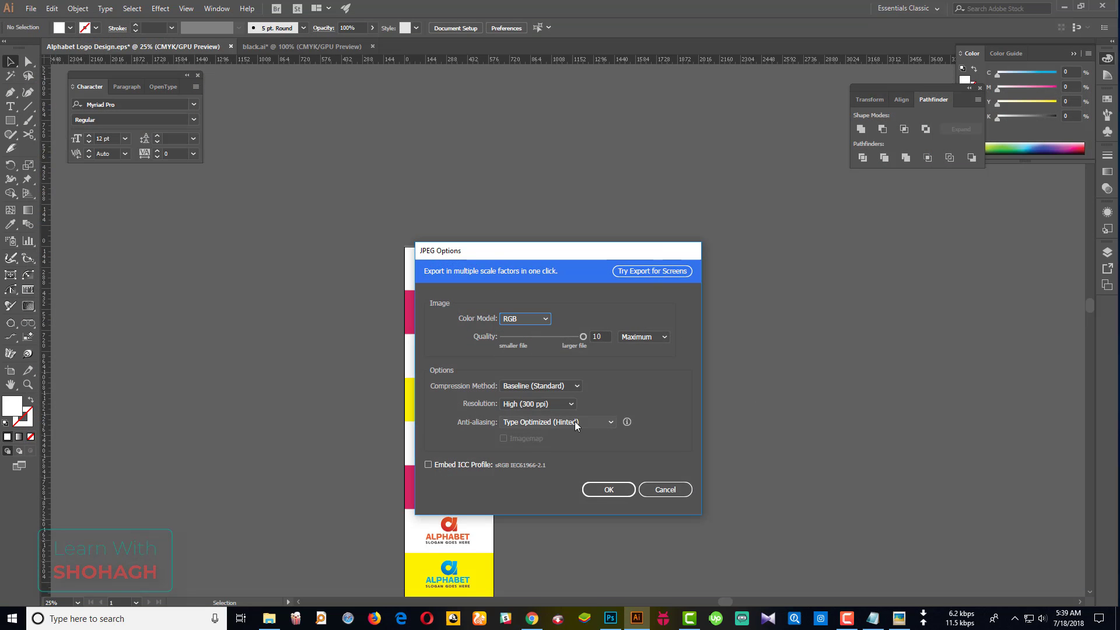
left_click(604, 489)
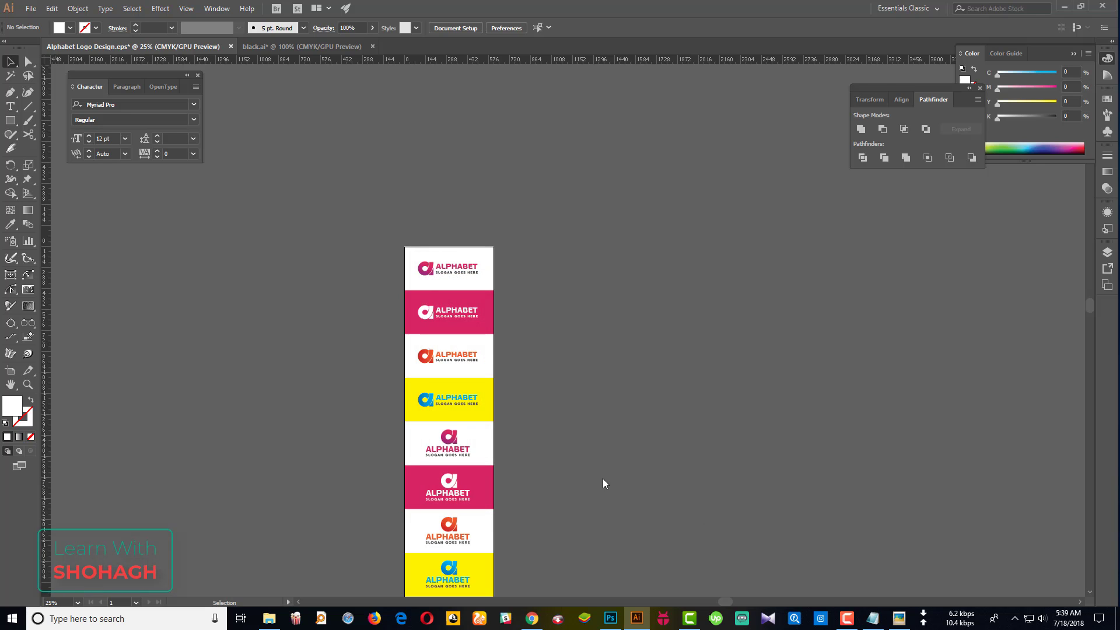
left_click(611, 618)
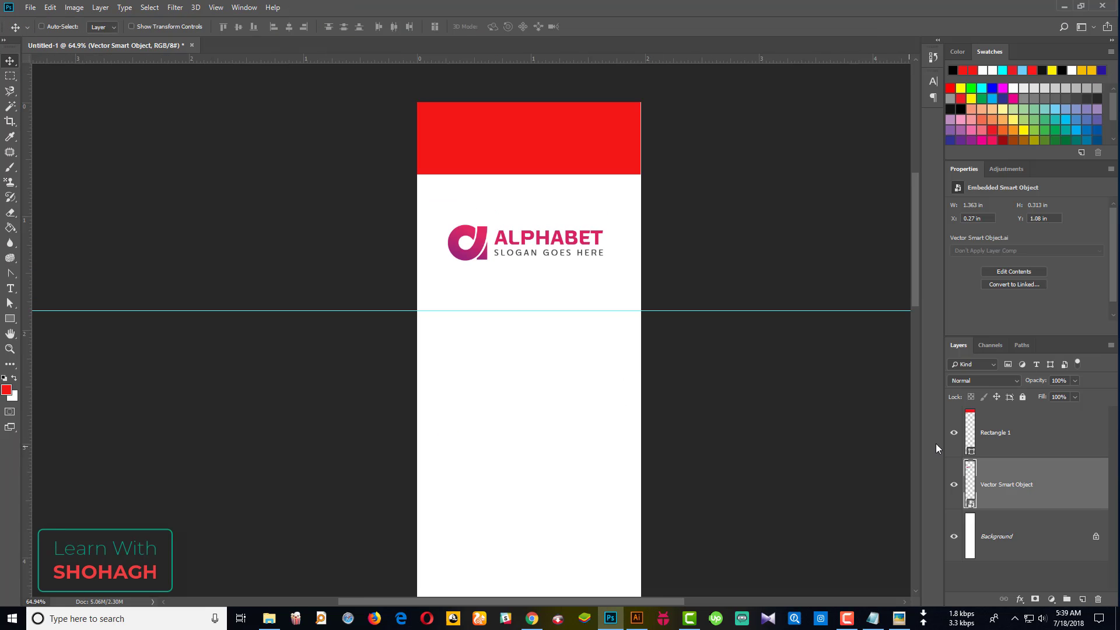
- Remove the red rectangle and place Alphabet Logo Design.jpg as an embedded image
key("ctrl+z")
key("ctrl+z")
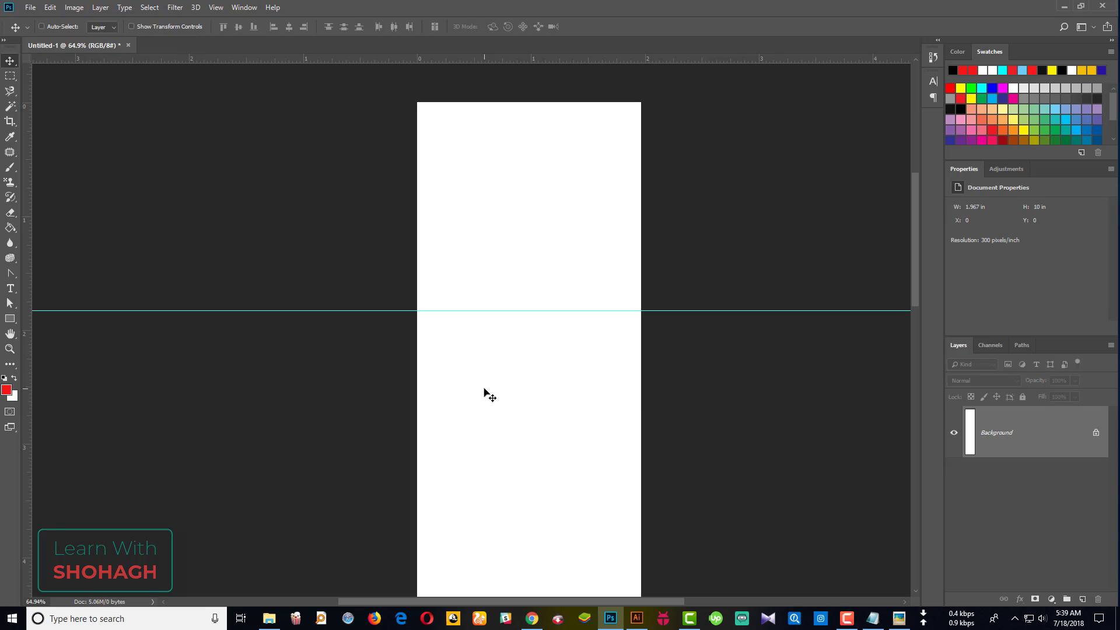
key("ctrl+shift+p")
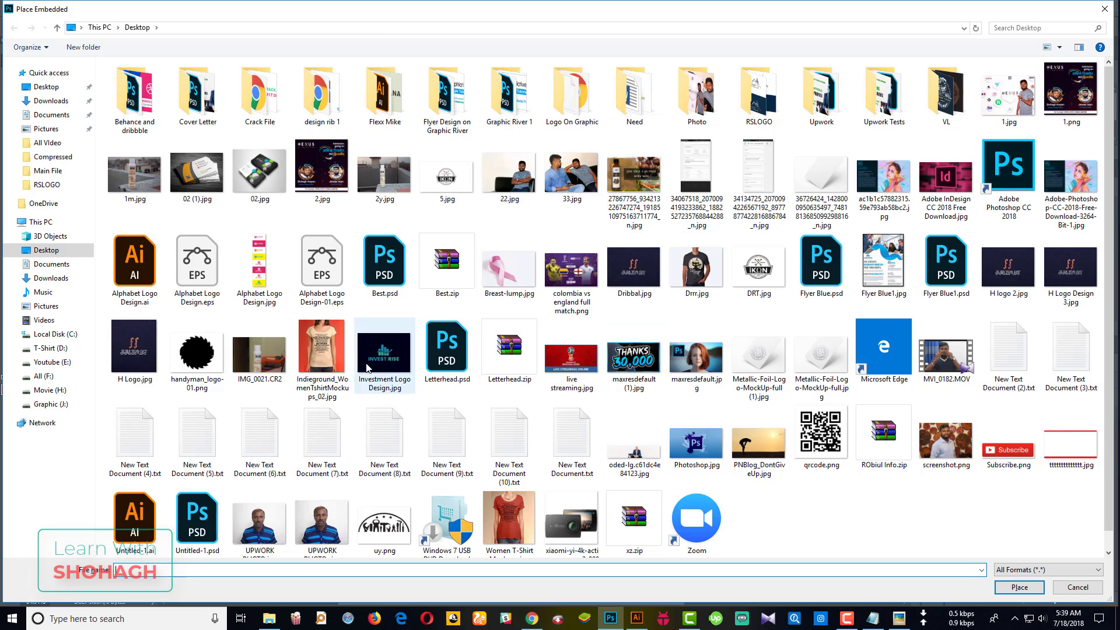
double_click(262, 259)
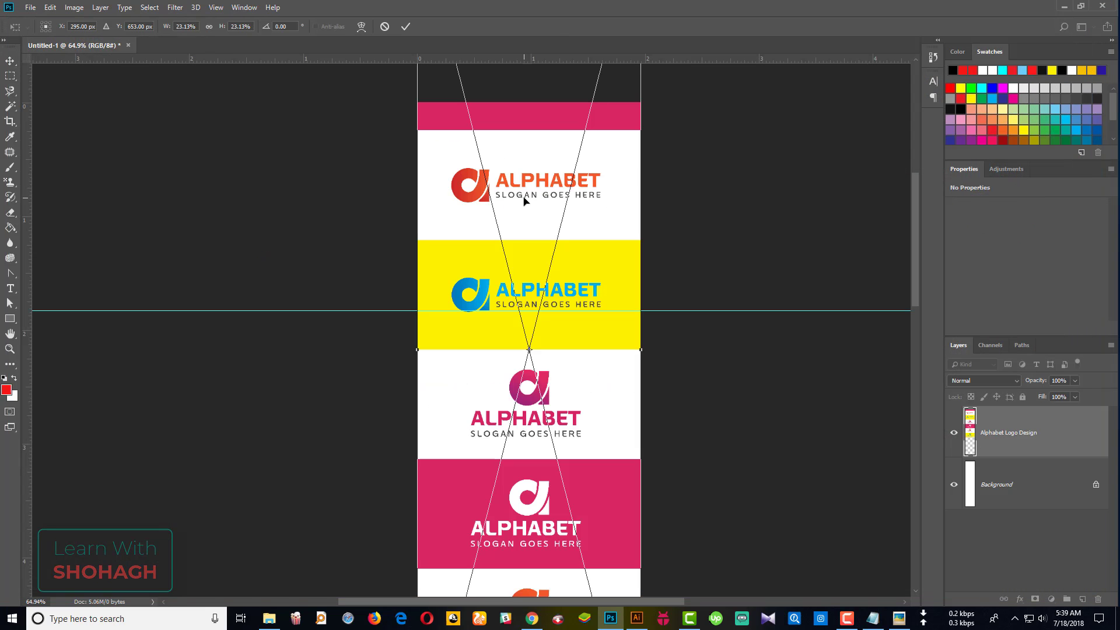
- Position the placed Alphabet Logo Design image near the canvas top and commit it
scroll(557, 189, "down", 2)
scroll(558, 186, "down", 2)
scroll(512, 203, "down", 1)
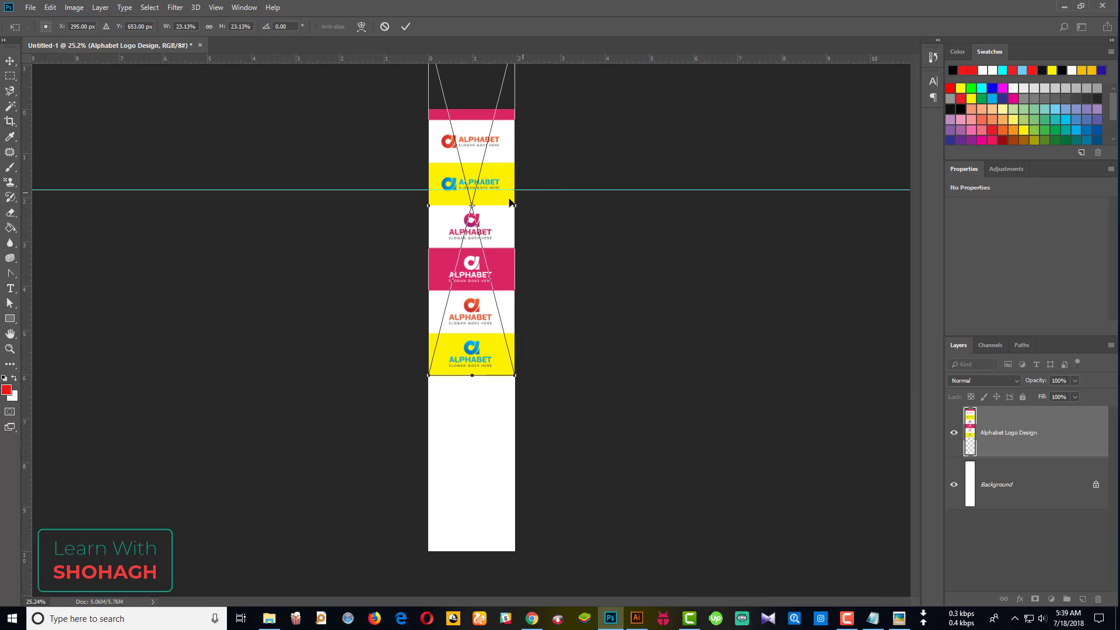
left_click_drag(493, 223, 520, 295)
scroll(445, 156, "up", 3)
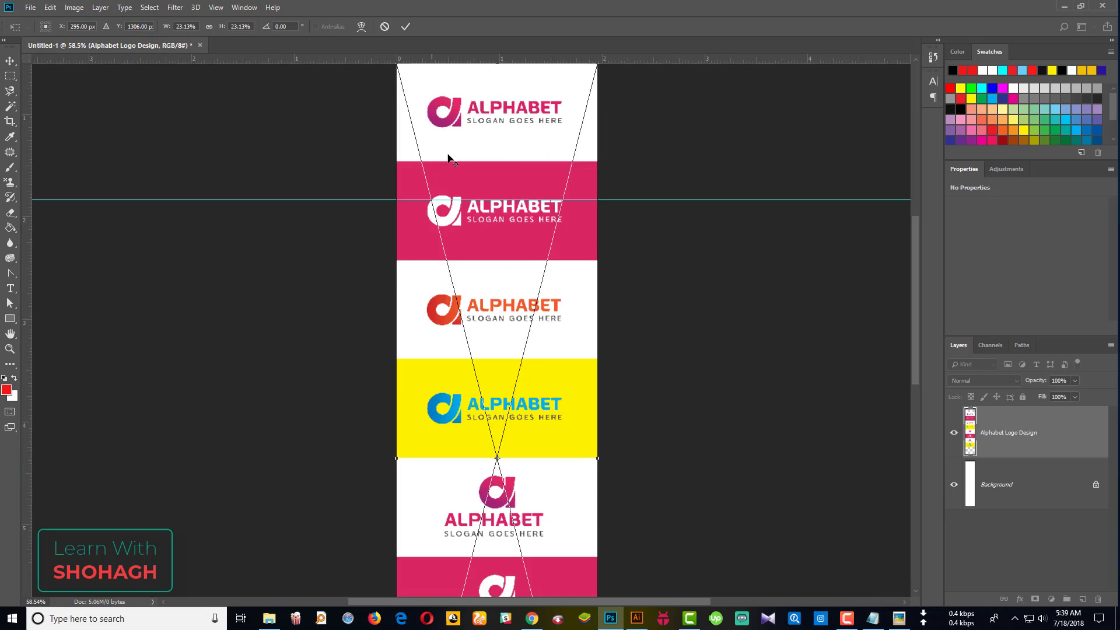
scroll(495, 117, "up", 1)
left_click_drag(495, 117, 526, 292)
scroll(551, 217, "up", 3)
scroll(554, 292, "up", 1)
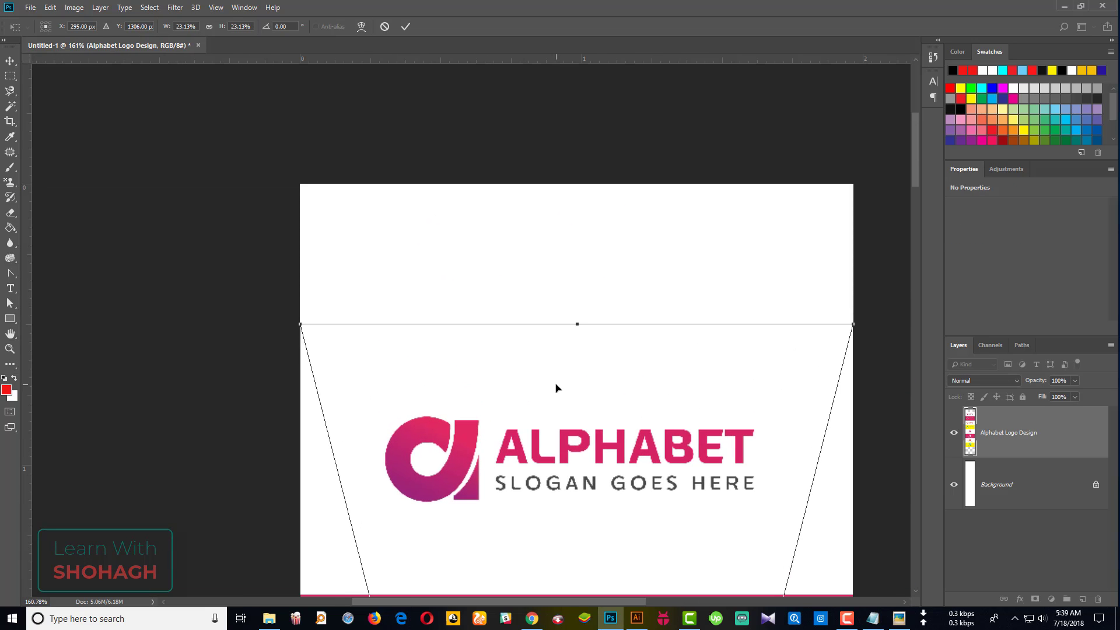
mouse_move(558, 388)
left_mouse_down()
mouse_move(554, 354)
mouse_move(554, 382)
left_mouse_up()
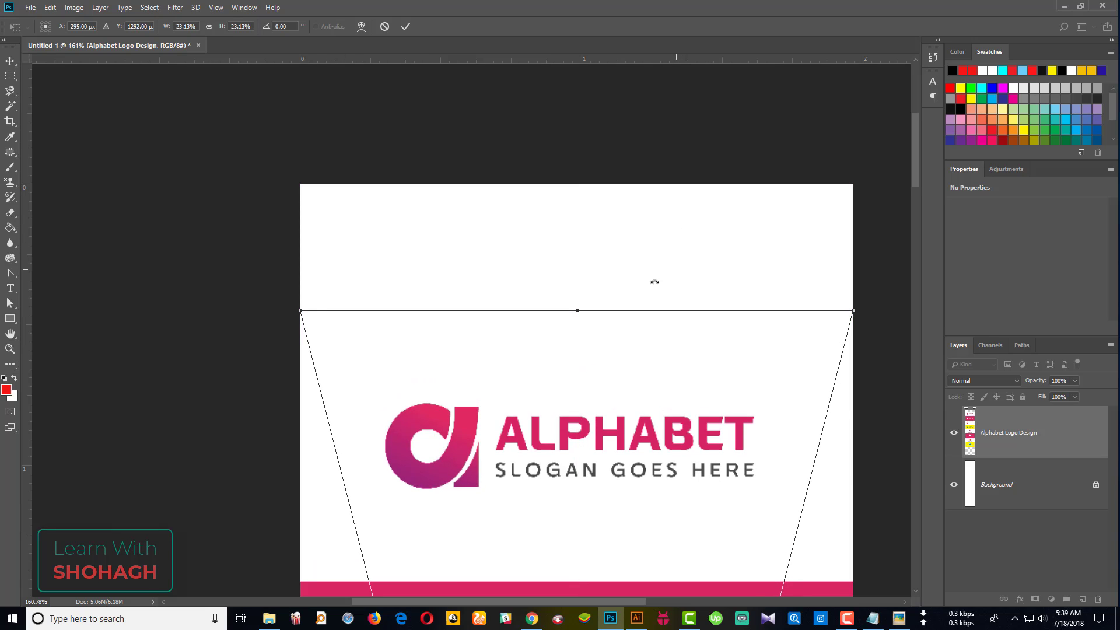
key("Return")
scroll(474, 324, "down", 3)
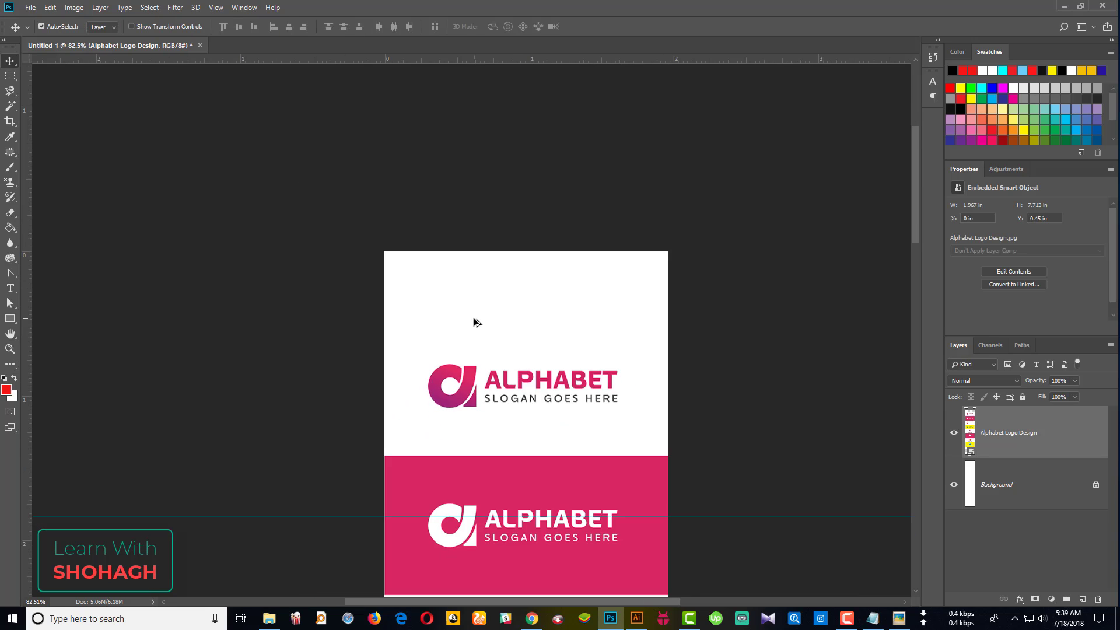
scroll(473, 323, "down", 3)
scroll(476, 350, "down", 2)
scroll(479, 385, "down", 1)
scroll(483, 426, "down", 2)
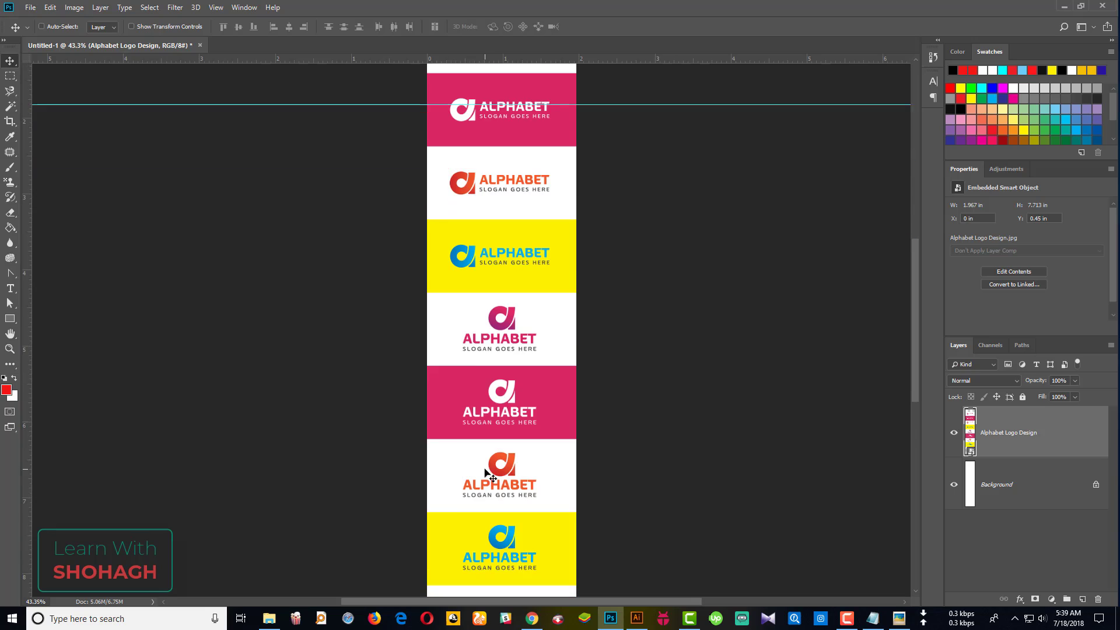
scroll(489, 467, "down", 2)
scroll(485, 469, "down", 1)
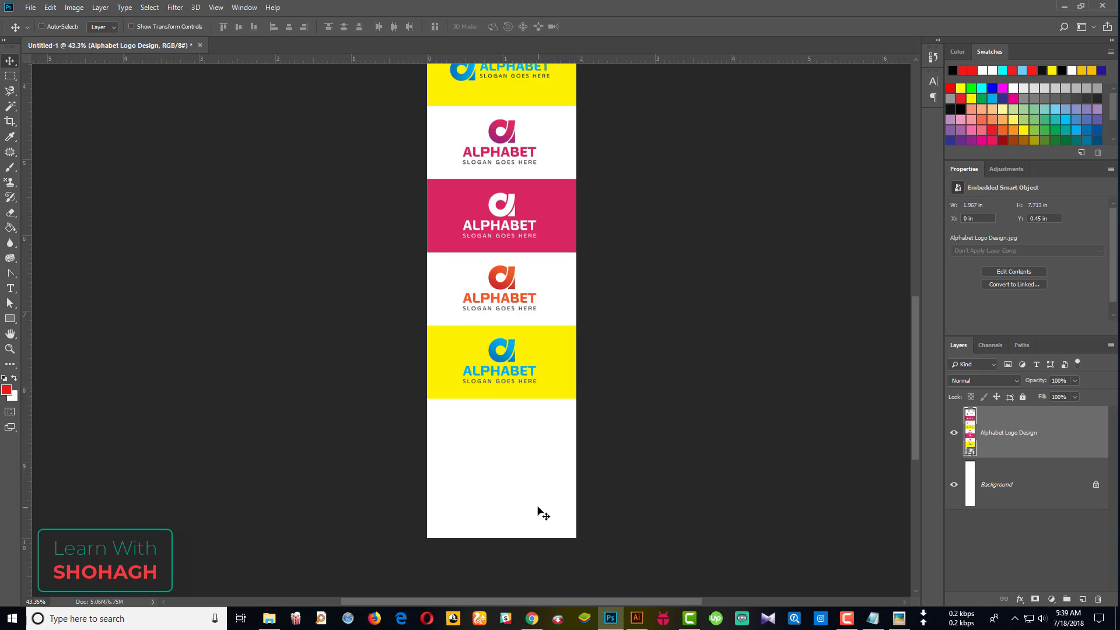
- Open the Image-Preview.psd template and view its top banner and logo
left_click(269, 619)
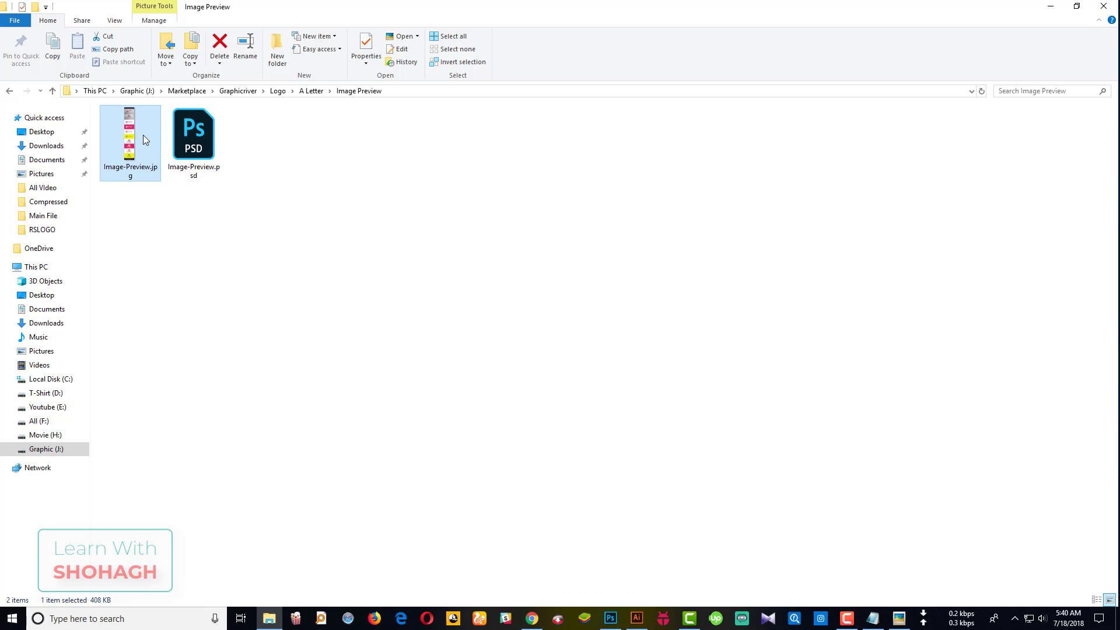
double_click(178, 139)
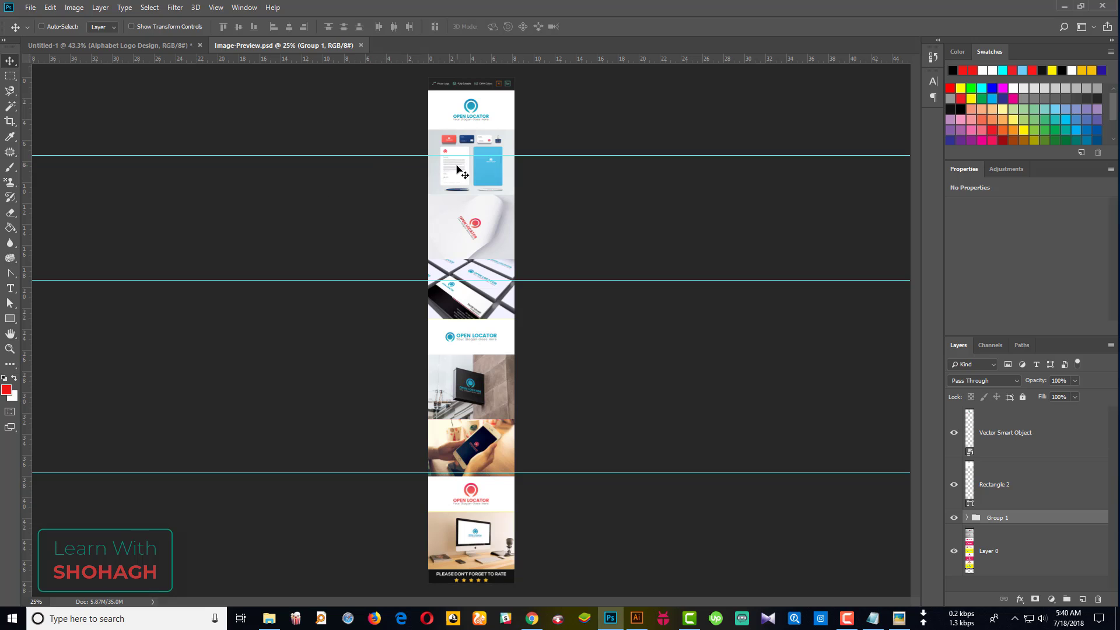
scroll(470, 112, "up", 5)
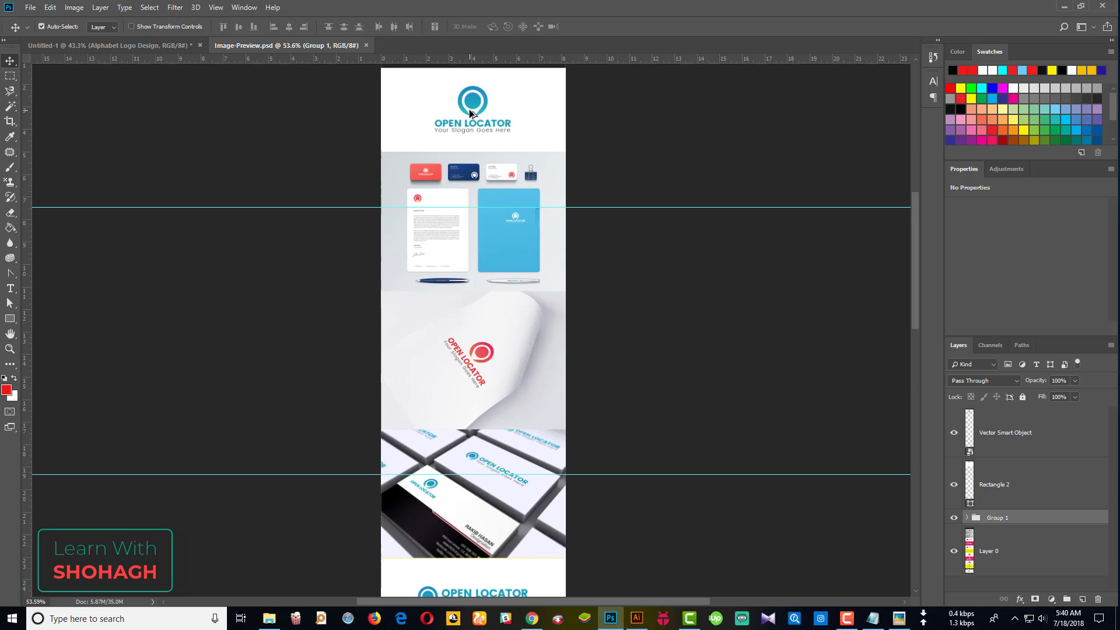
left_click_drag(478, 52, 488, 276)
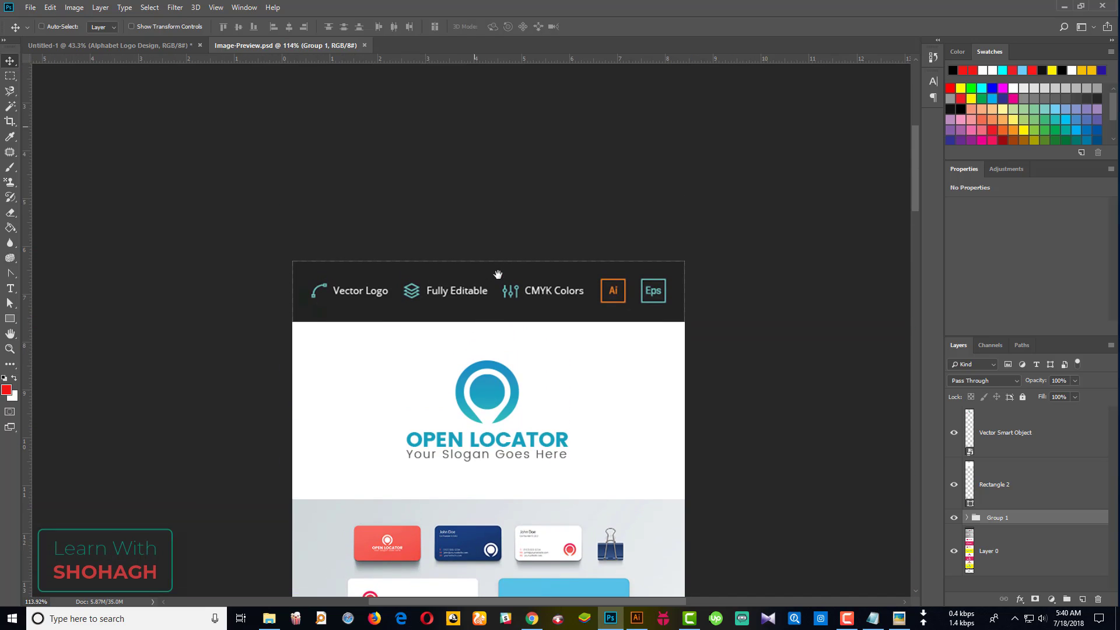
- Pan through the stationery, business card and sign mockups to the rating banner and back
scroll(496, 277, "down", 2)
left_click_drag(454, 443, 468, 335)
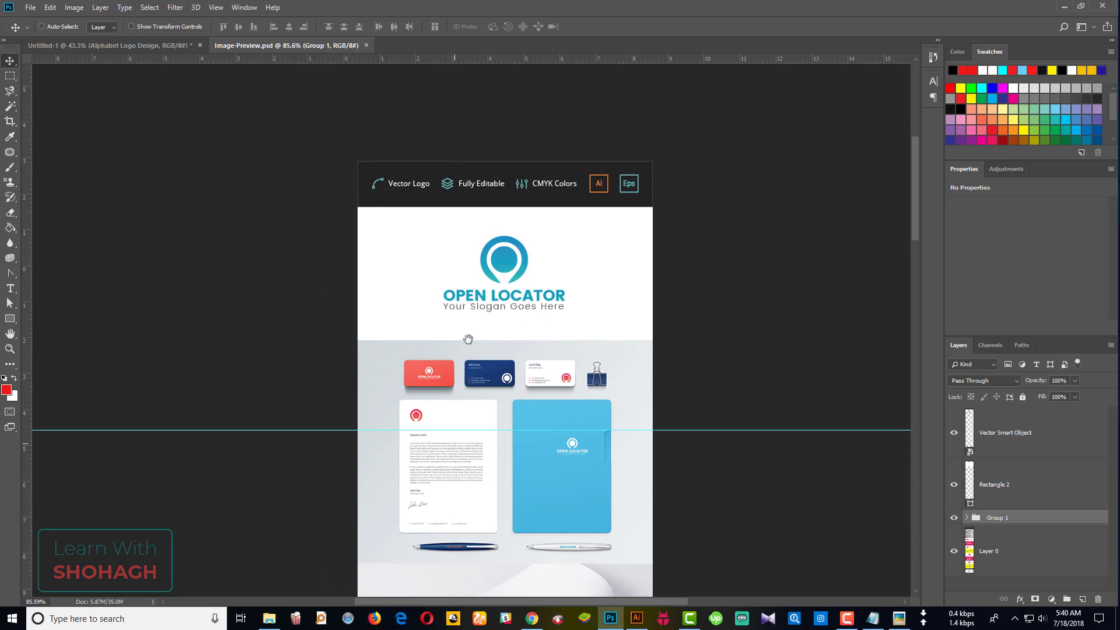
left_click_drag(478, 380, 482, 267)
left_click_drag(488, 462, 488, 393)
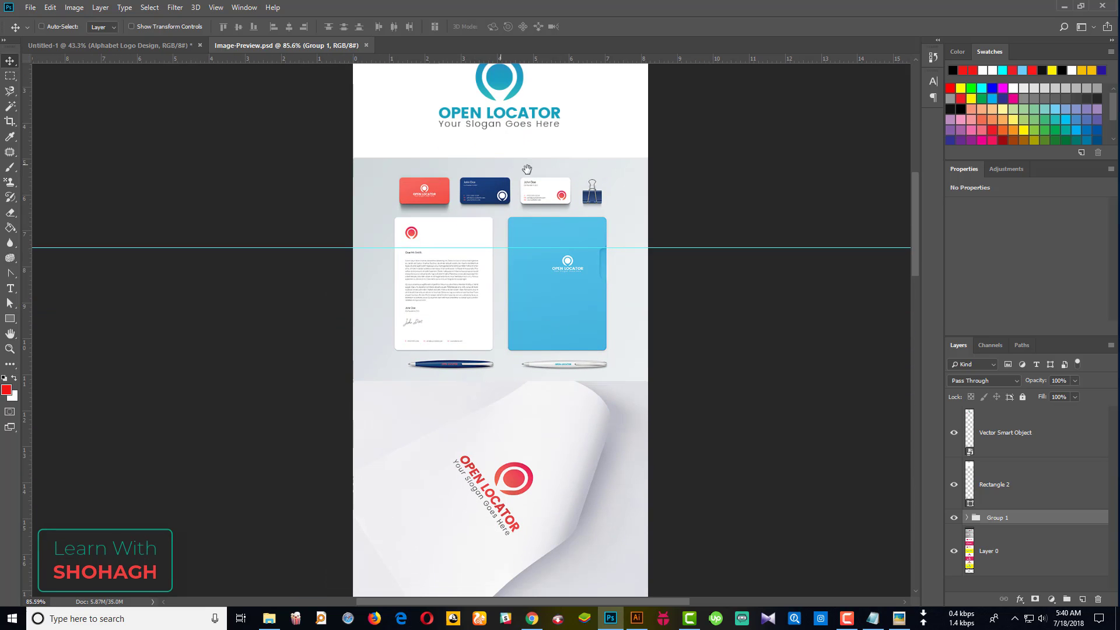
left_click_drag(460, 506, 467, 379)
left_click_drag(473, 526, 484, 204)
left_click_drag(513, 408, 536, 266)
mouse_move(525, 513)
left_mouse_down()
mouse_move(519, 257)
mouse_move(508, 300)
left_mouse_up()
mouse_move(508, 537)
left_mouse_down()
mouse_move(502, 301)
mouse_move(502, 355)
left_mouse_up()
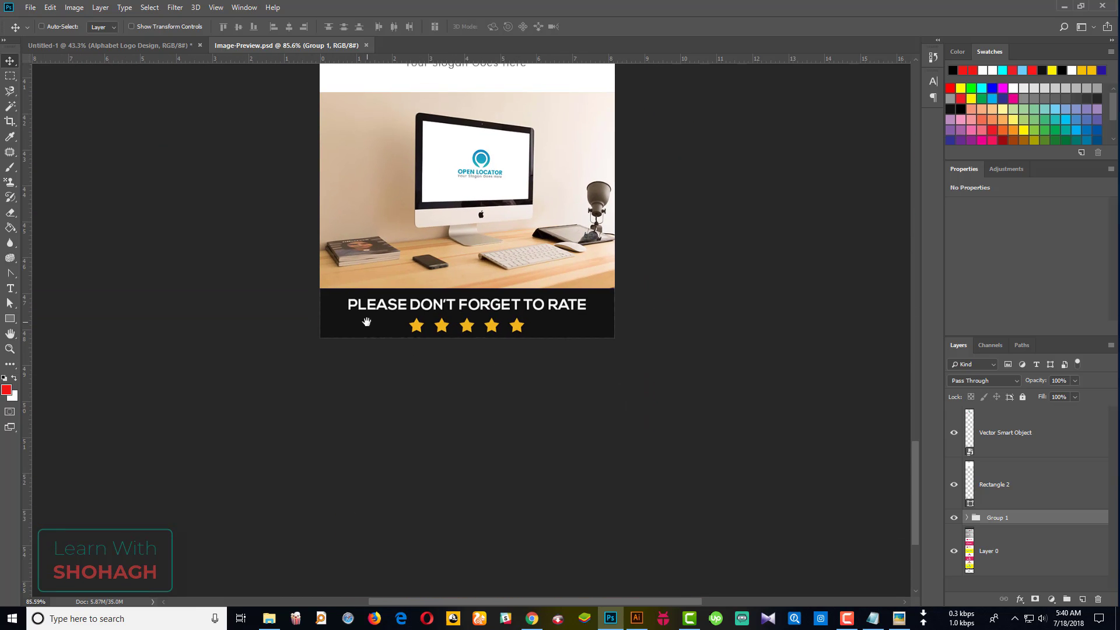
scroll(542, 371, "down", 5)
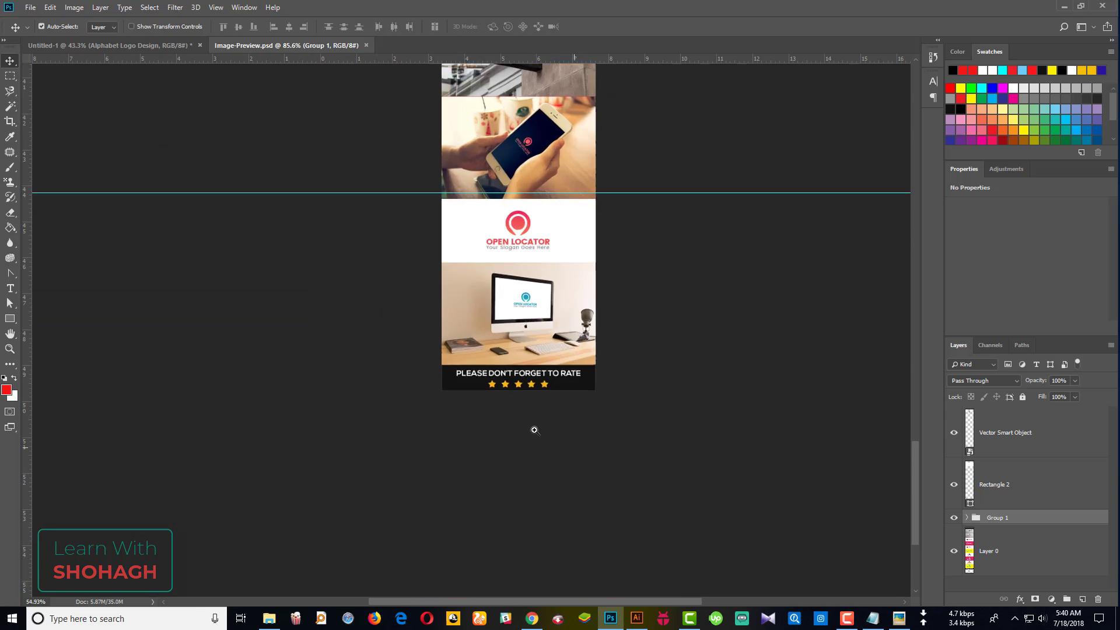
scroll(533, 427, "down", 2)
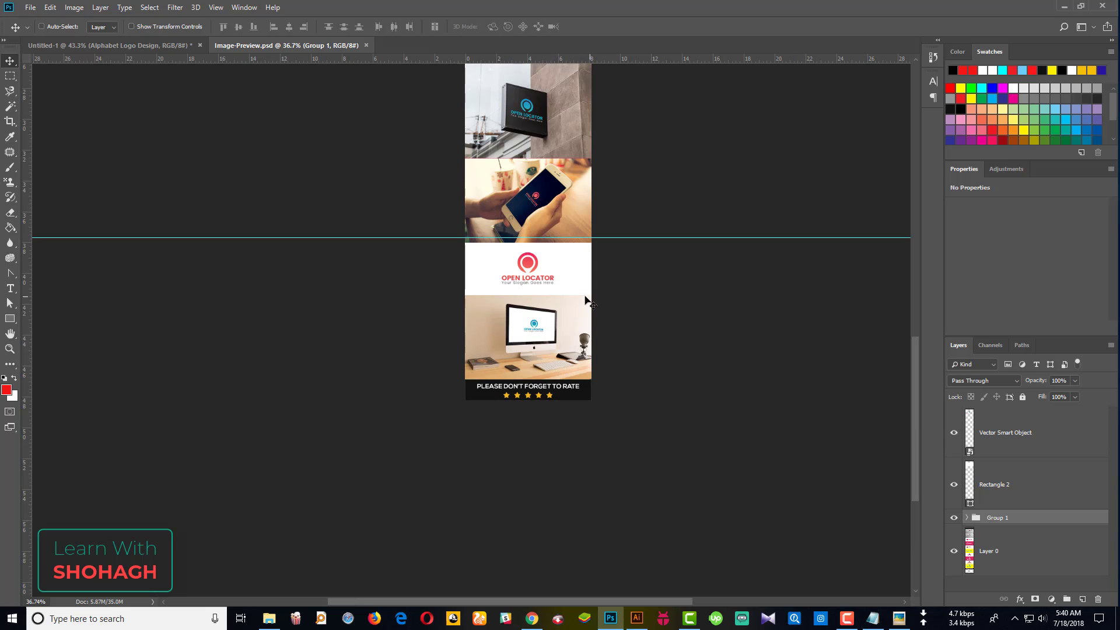
left_click_drag(586, 300, 612, 406)
left_click_drag(560, 175, 613, 435)
left_click_drag(554, 141, 525, 298)
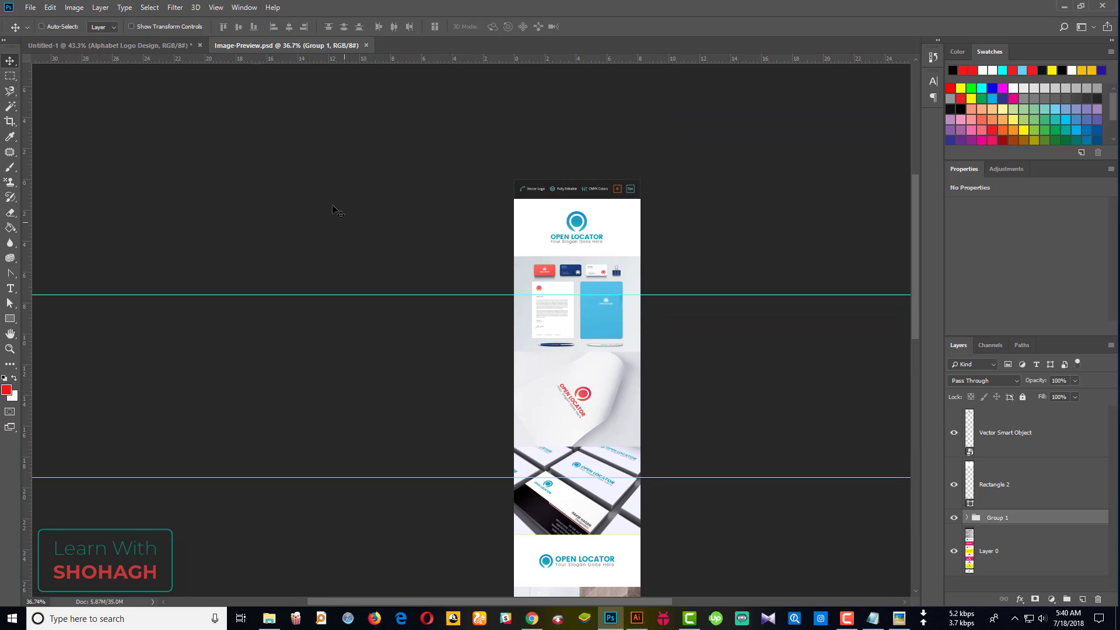
- Go back to the A Letter folder and open its Screenshot subfolder
left_click(270, 620)
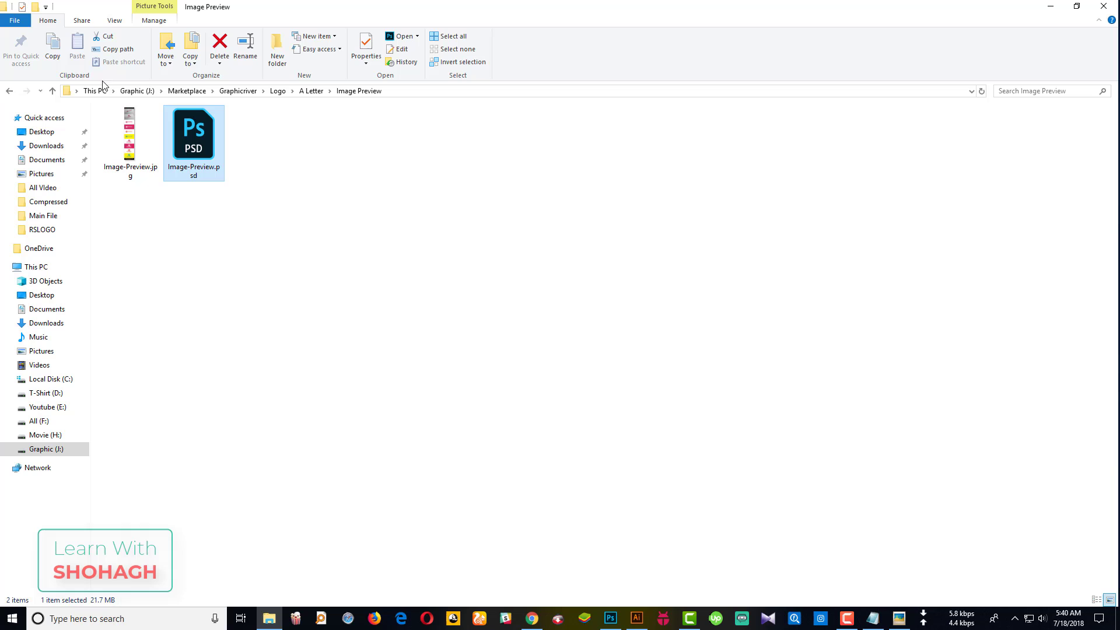
left_click(10, 91)
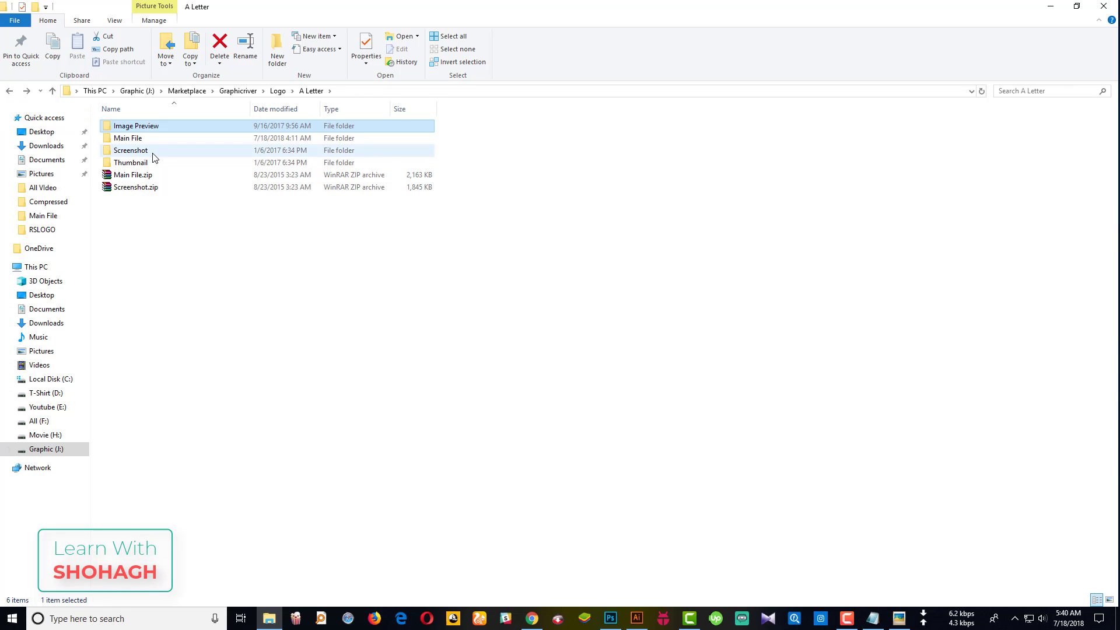
double_click(152, 153)
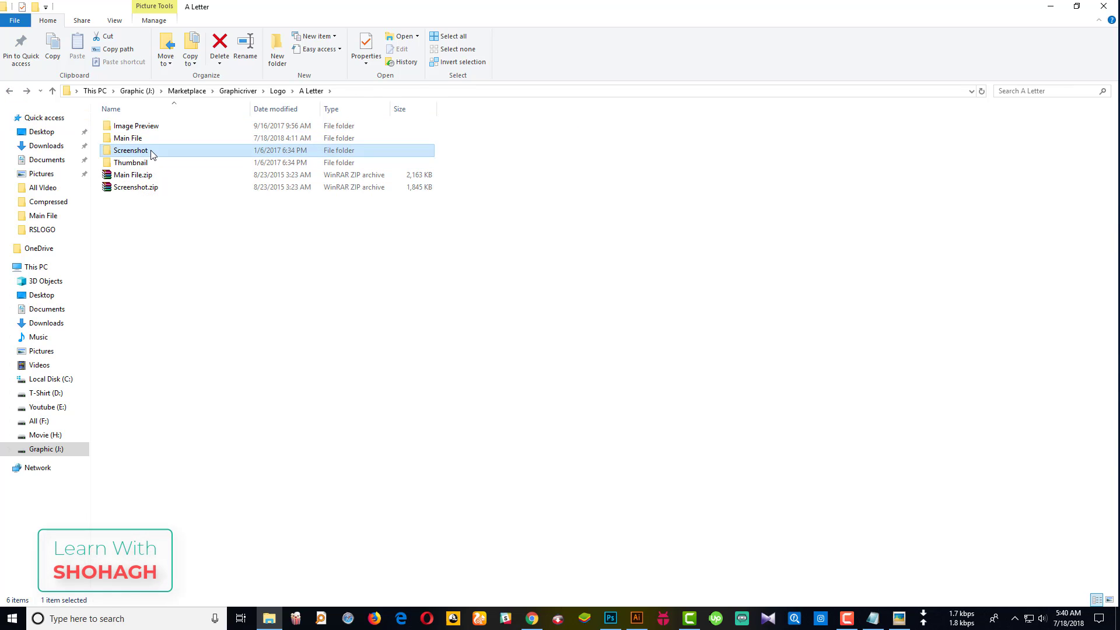
- Copy the 'Preview Image Set' label from the upload form and select the four screenshot JPEGs
left_click(531, 618)
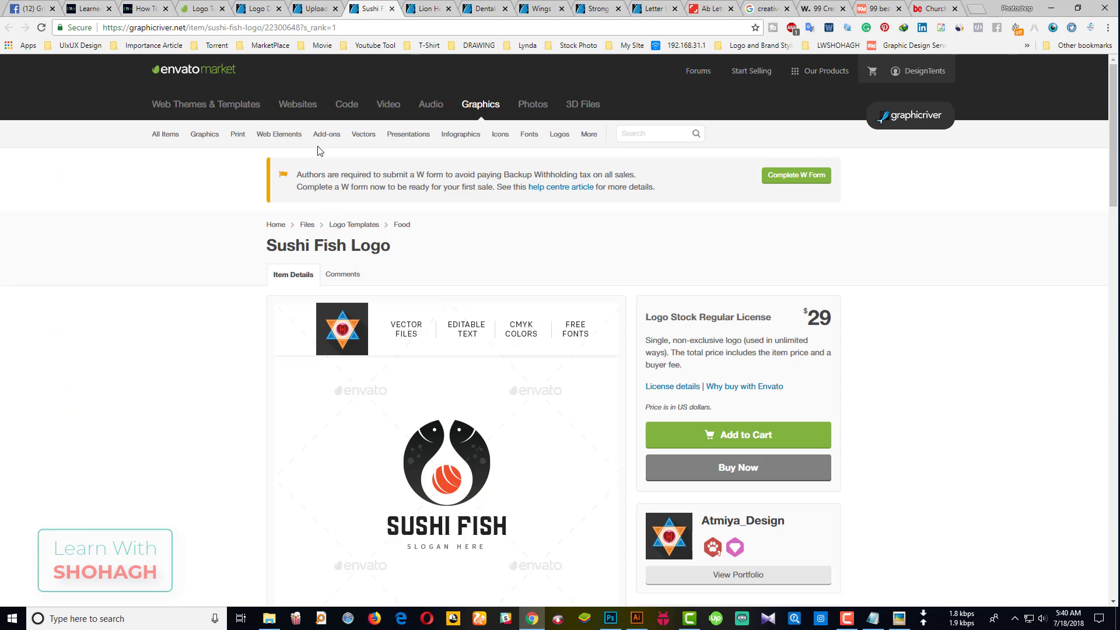
left_click(311, 8)
scroll(292, 382, "down", 4)
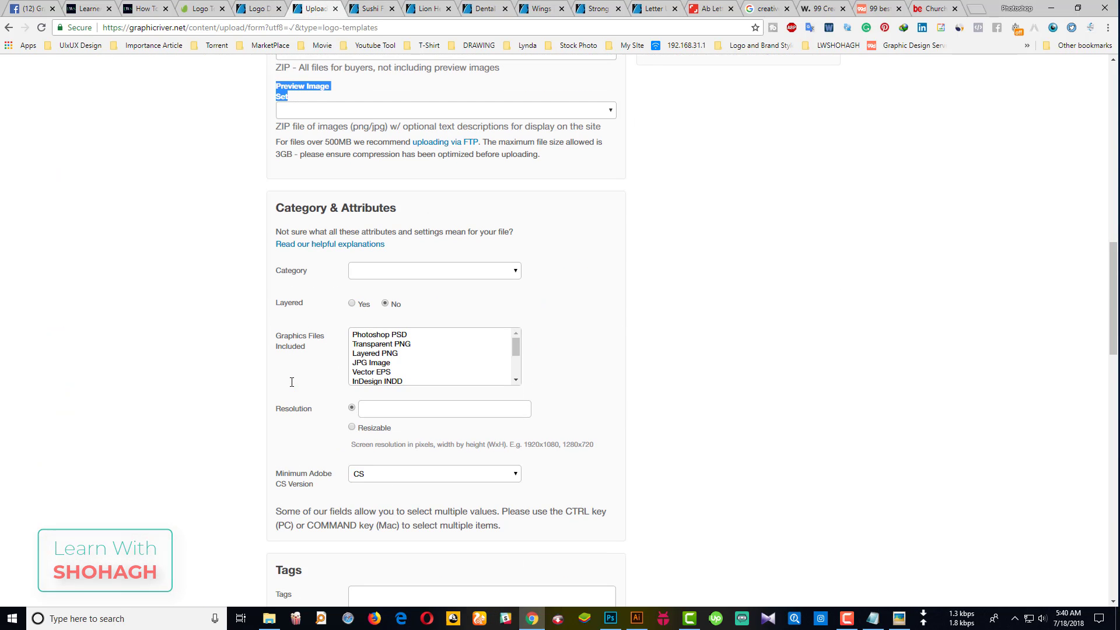
scroll(288, 225, "up", 2)
right_click(301, 211)
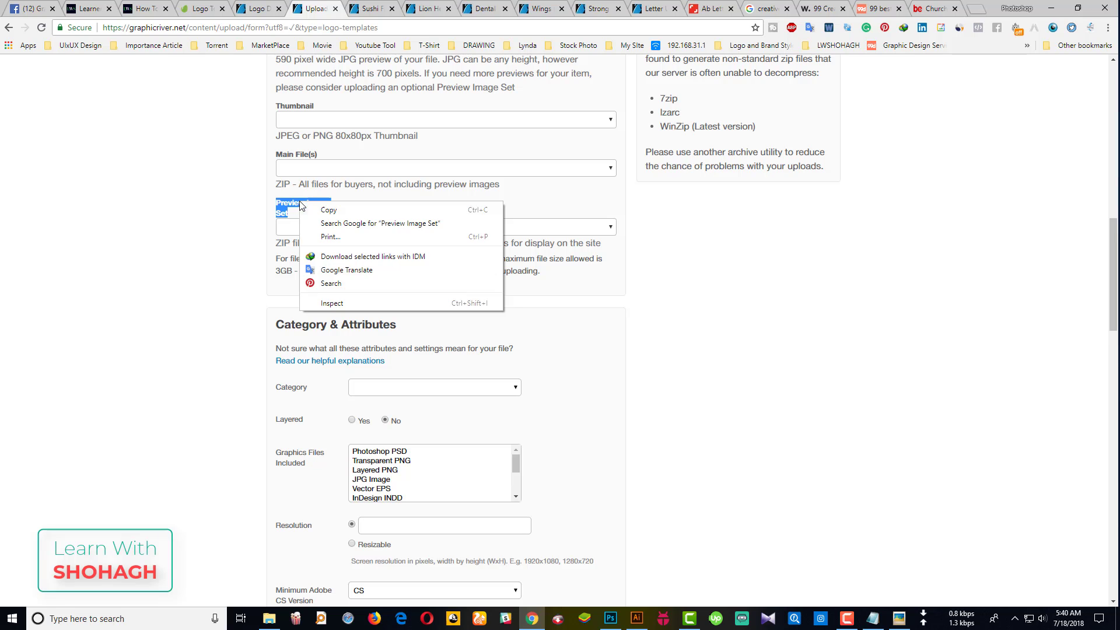
left_click(313, 213)
left_click(269, 618)
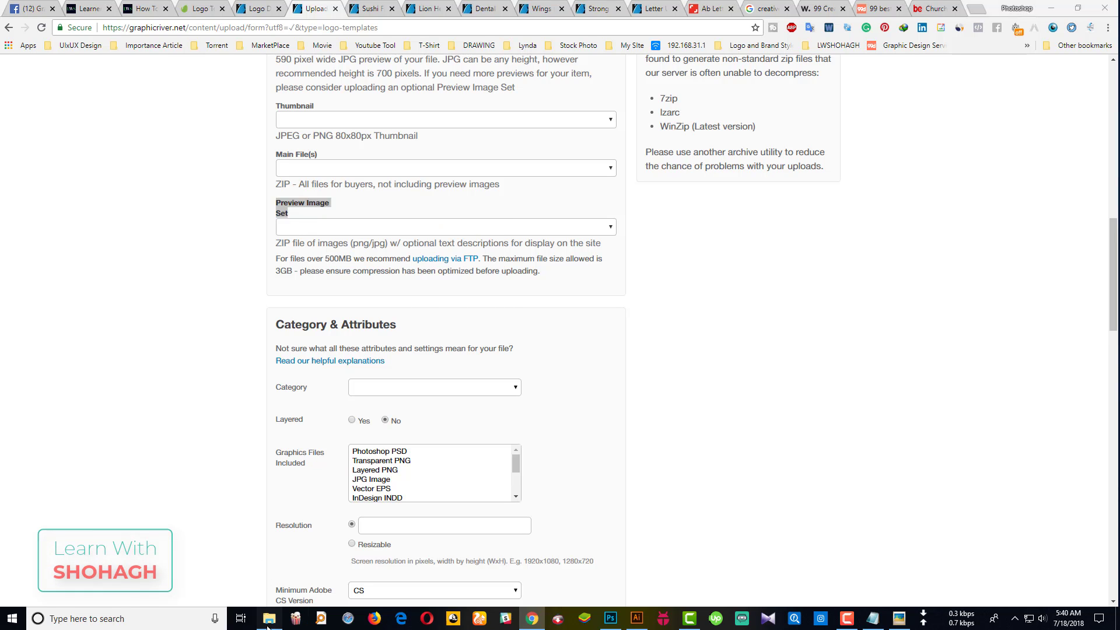
left_click_drag(323, 213, 142, 127)
- Rename the four screenshots to Preview Image Set 1 (1)–(4).jpg
right_click(142, 128)
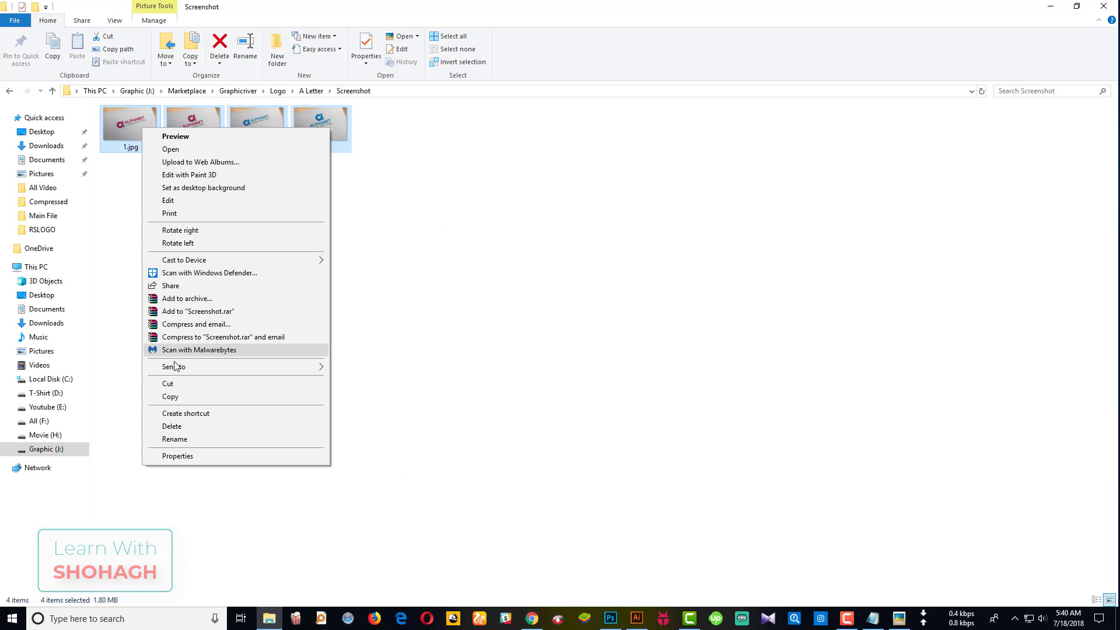
left_click(181, 442)
key("ctrl+v")
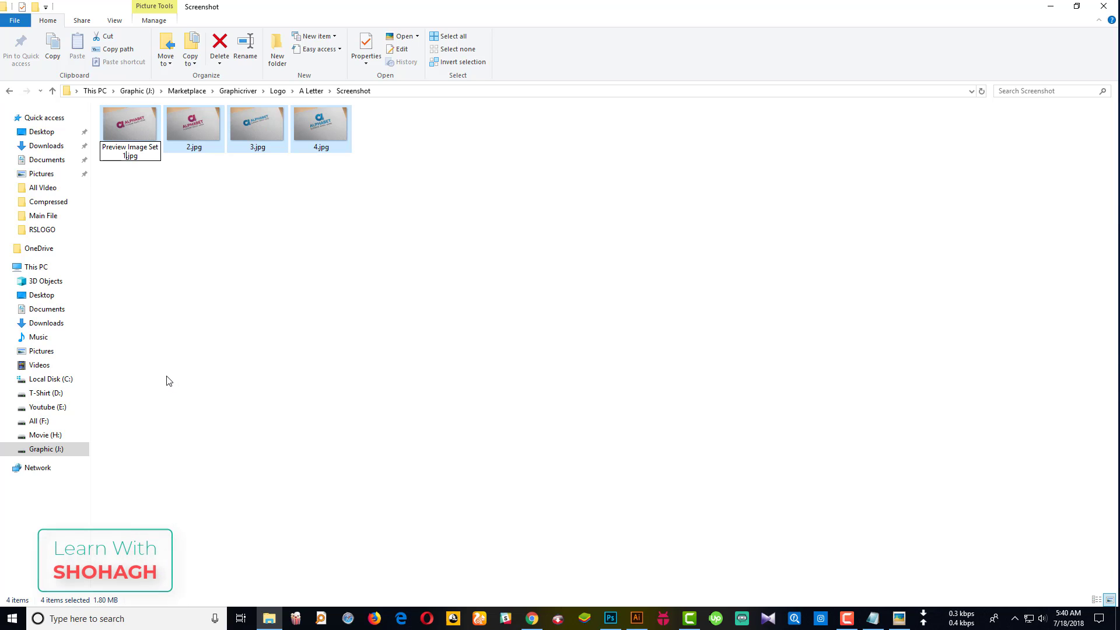
key("Return")
left_click(319, 321)
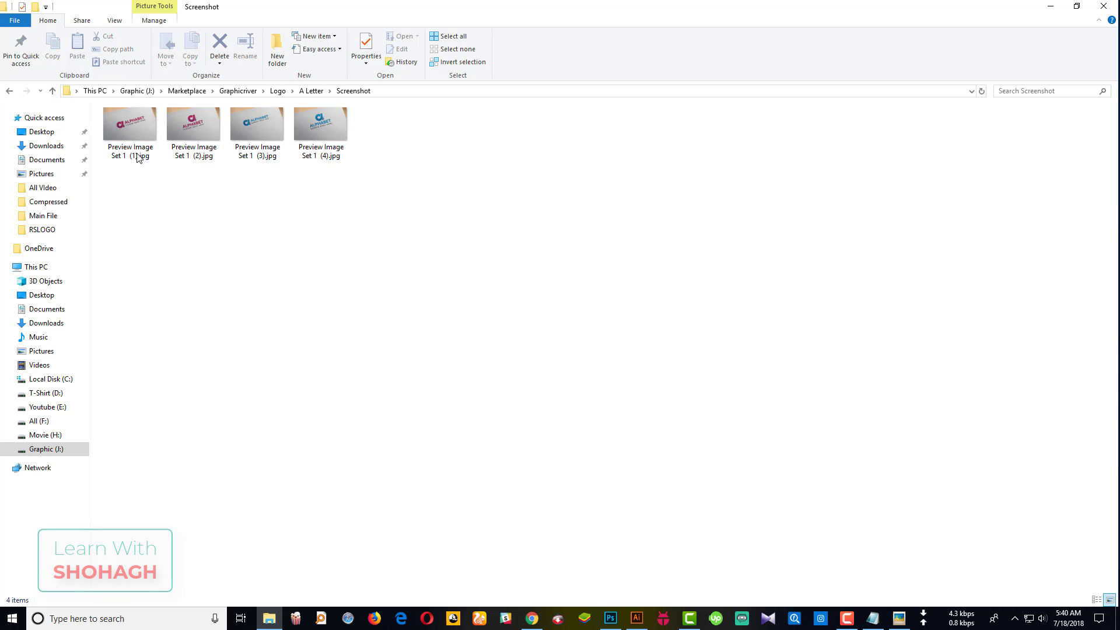
right_click(191, 152)
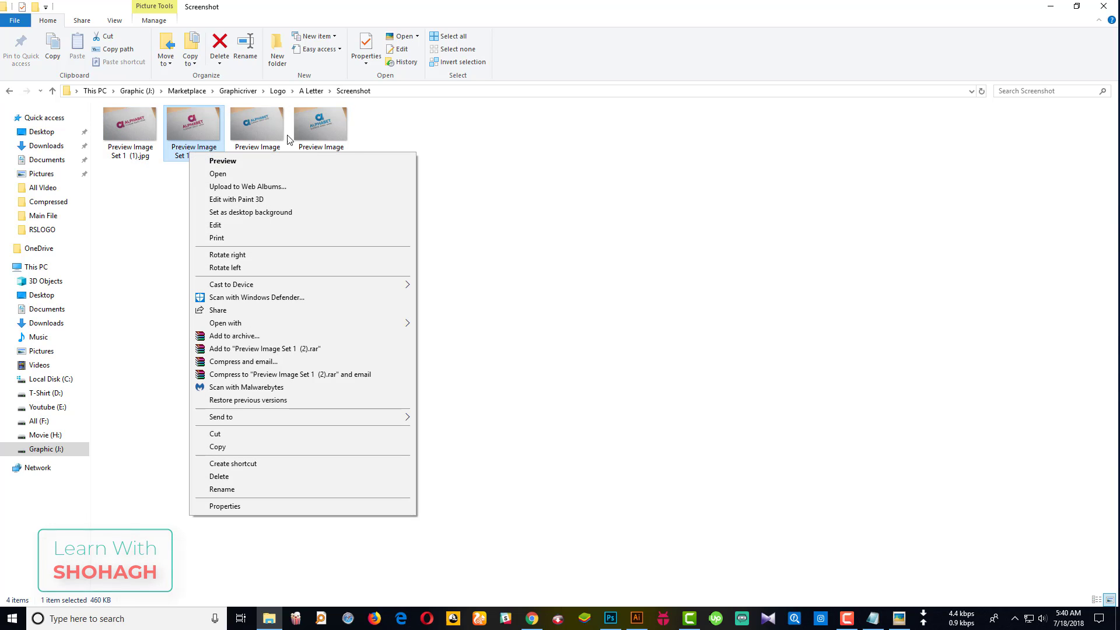
left_click(487, 161)
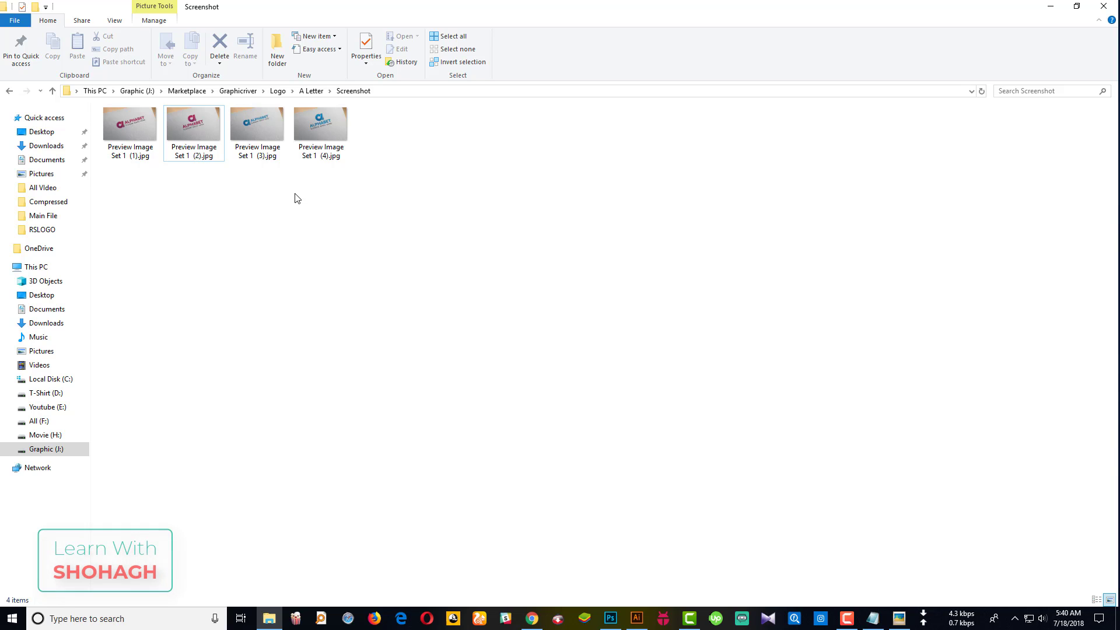
- Delete the two zip archives from the A Letter folder
left_click(10, 91)
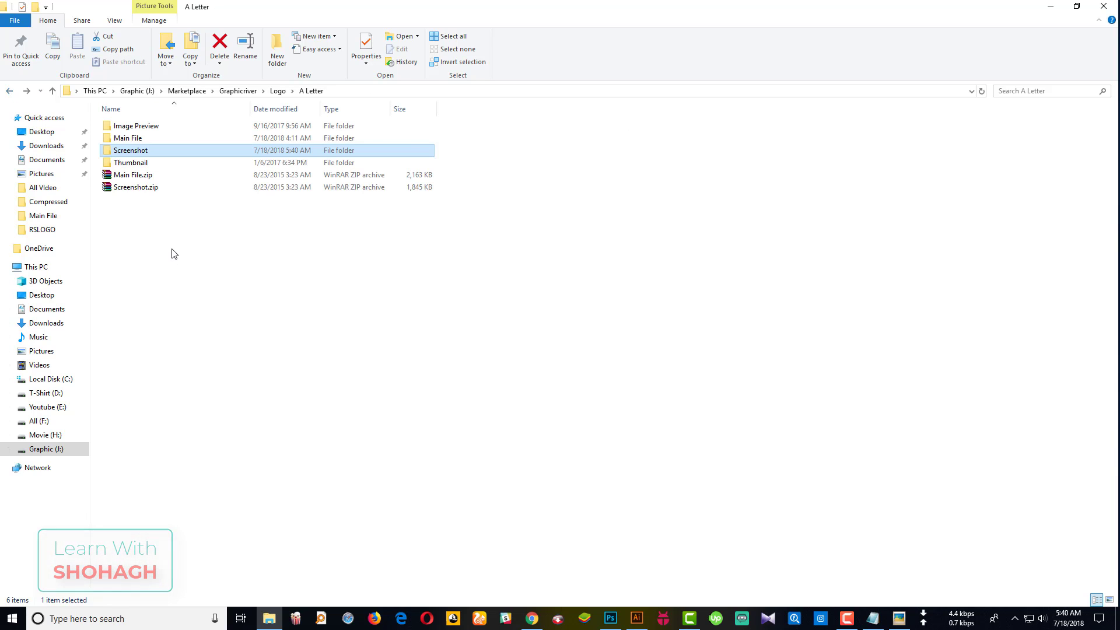
left_click_drag(130, 212, 121, 169)
key("Delete")
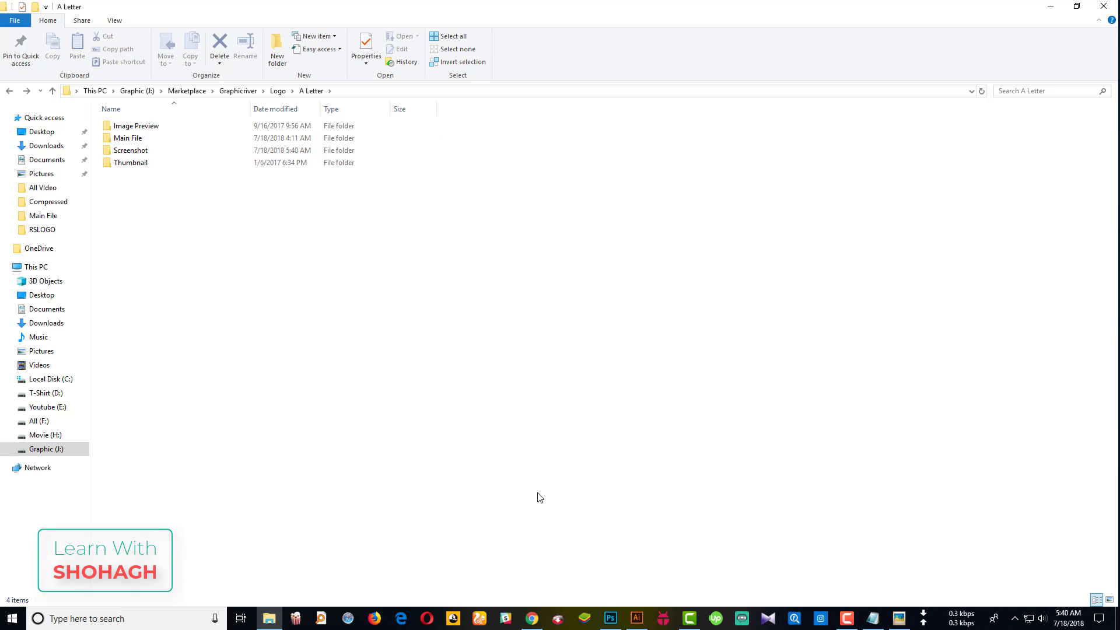
left_click(611, 619)
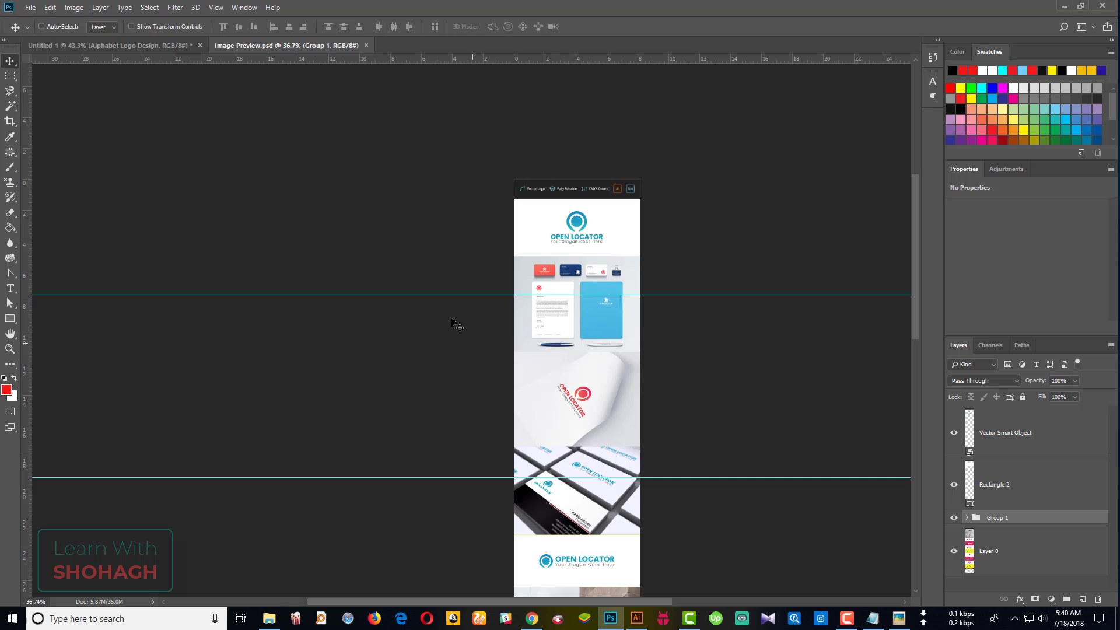
- Rename the Screenshot folder in the A Letter folder to 'Preview Image Set'
left_click(533, 618)
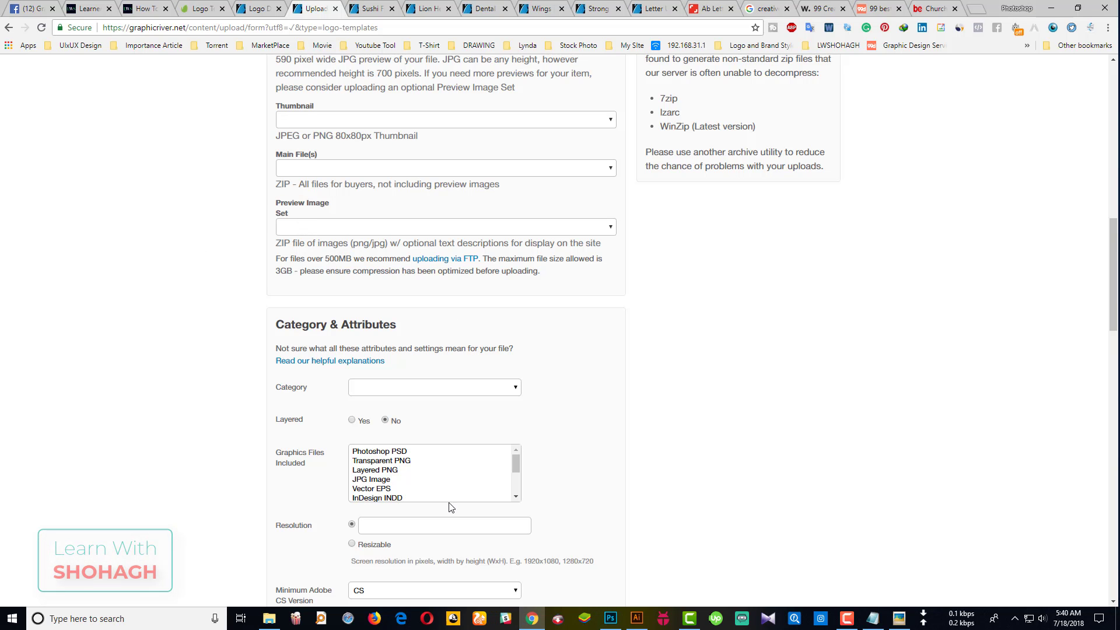
left_click(617, 623)
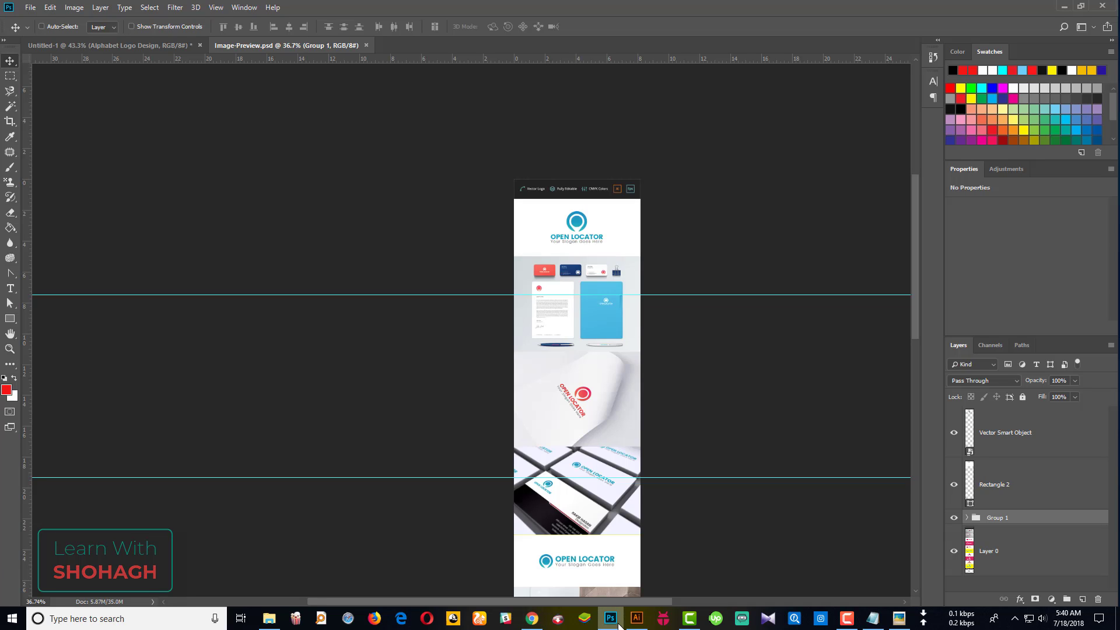
left_click(259, 623)
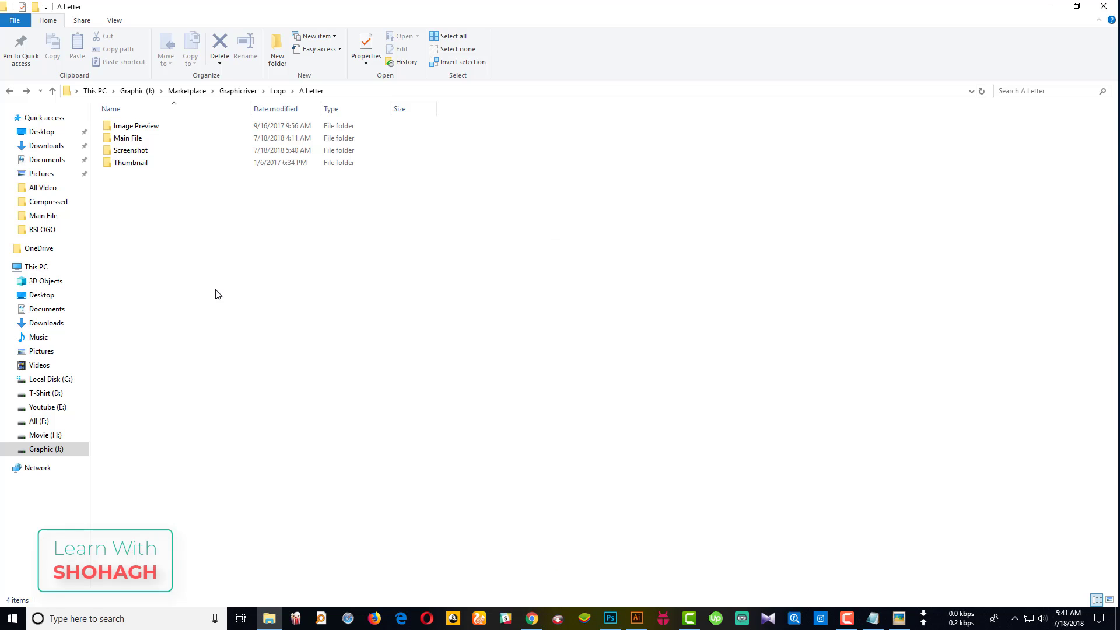
right_click(146, 154)
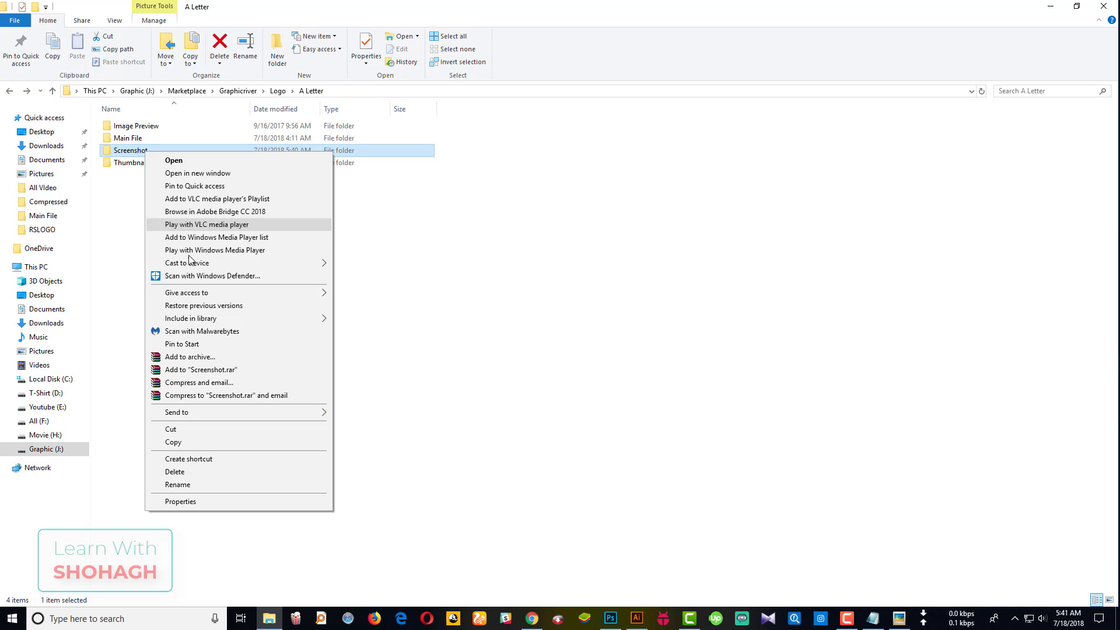
left_click(179, 490)
type("Preview Image Set")
key("Return")
- Open Preview Image Set and page through its four logo mockup JPEGs, then return to Photoshop
double_click(161, 152)
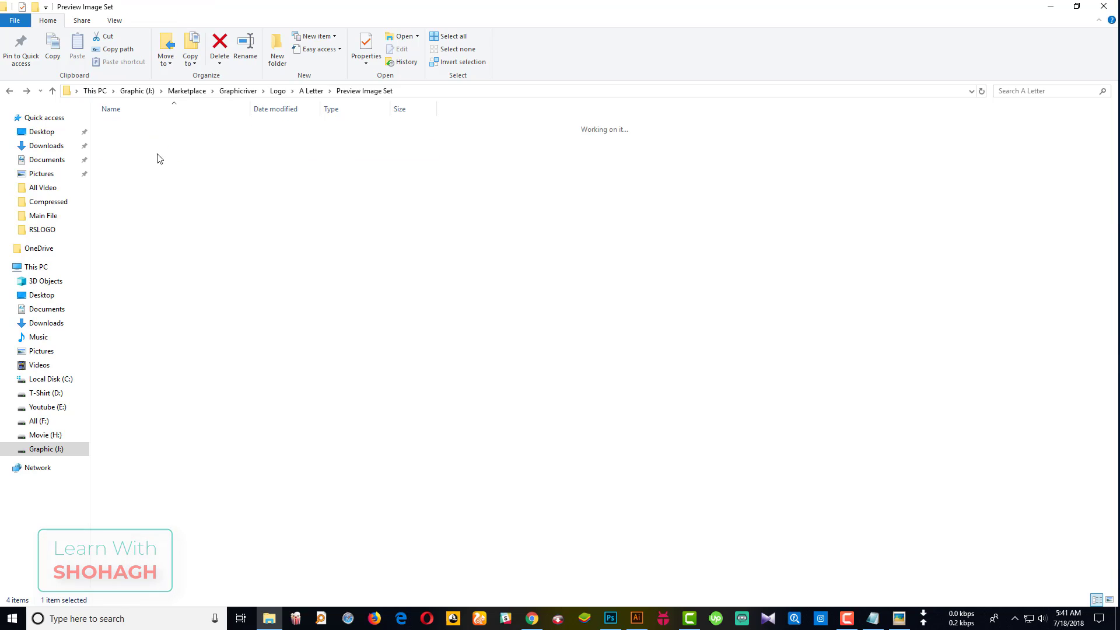
double_click(128, 129)
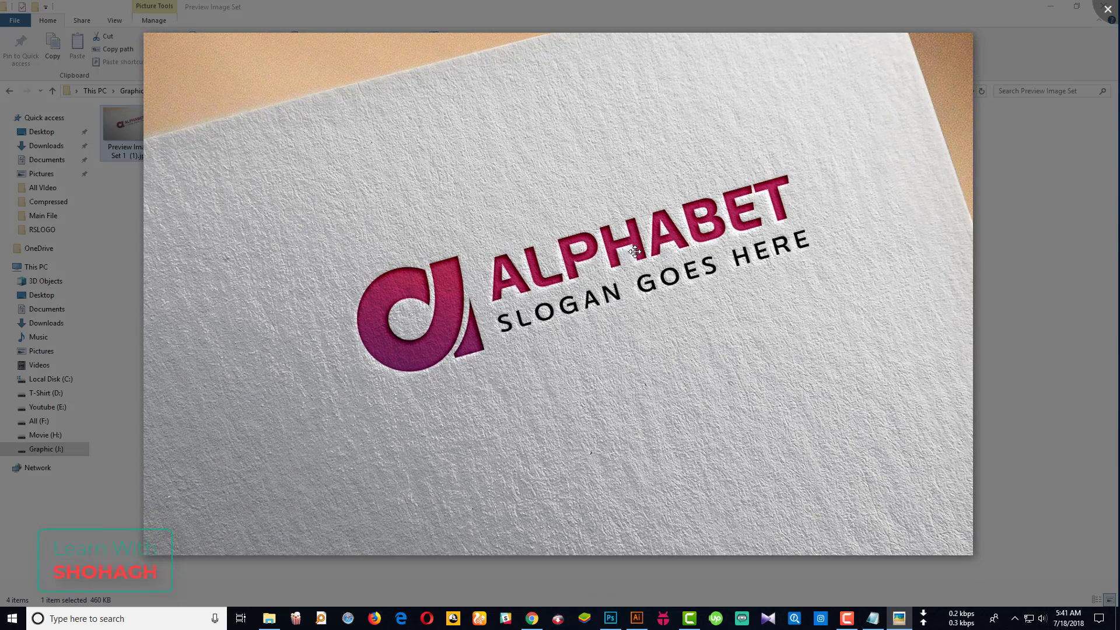
key("Right")
key("Right")
key("Right")
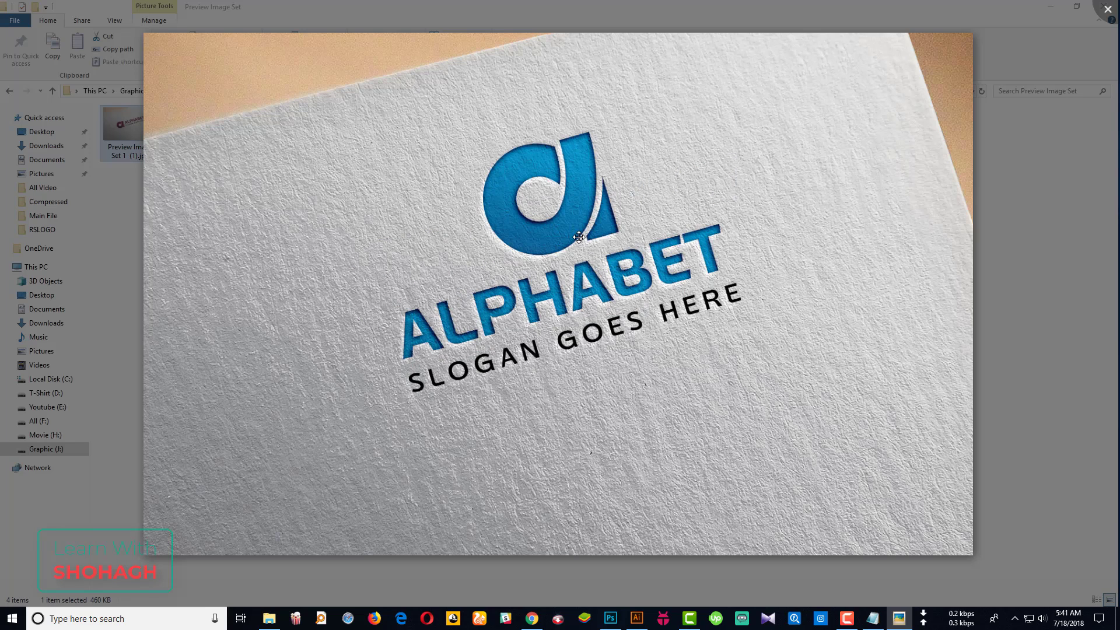
left_click(1099, 13)
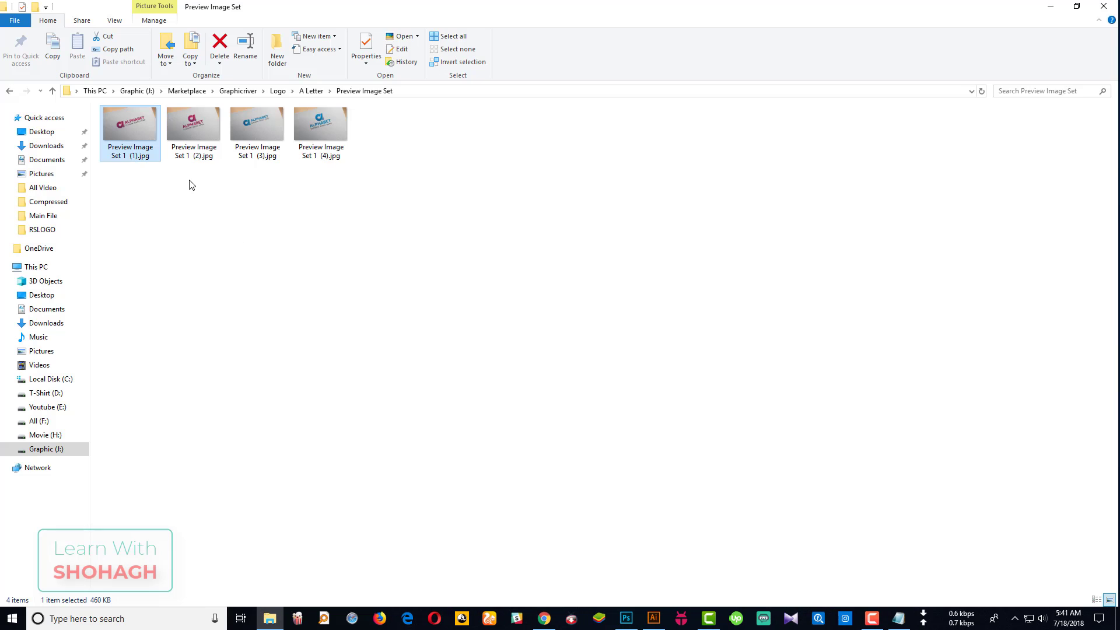
left_click(547, 622)
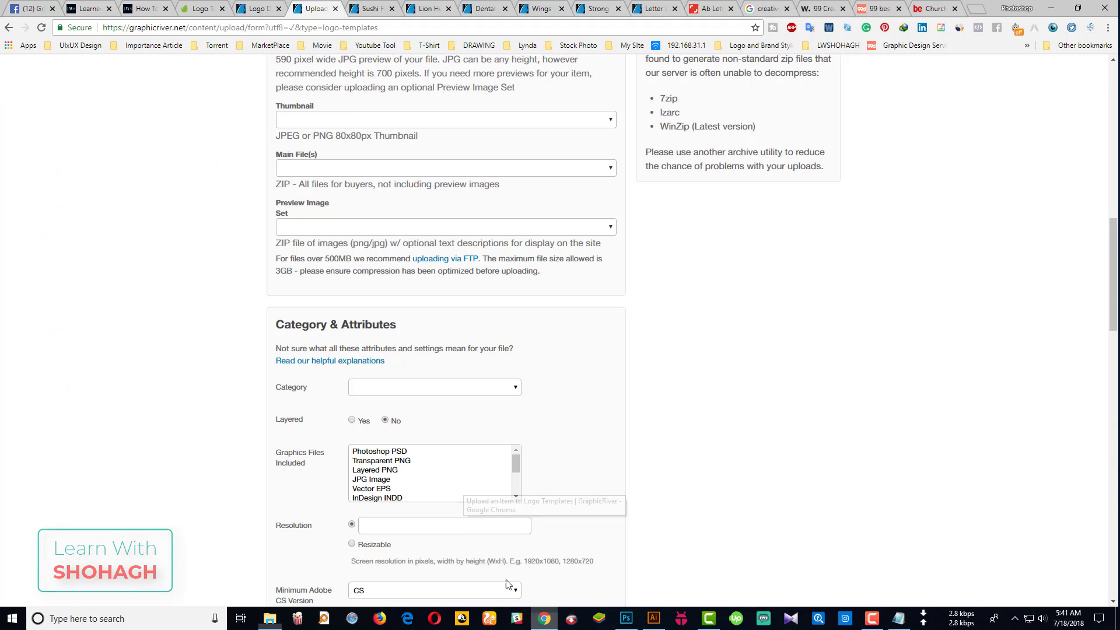
scroll(255, 260, "up", 2)
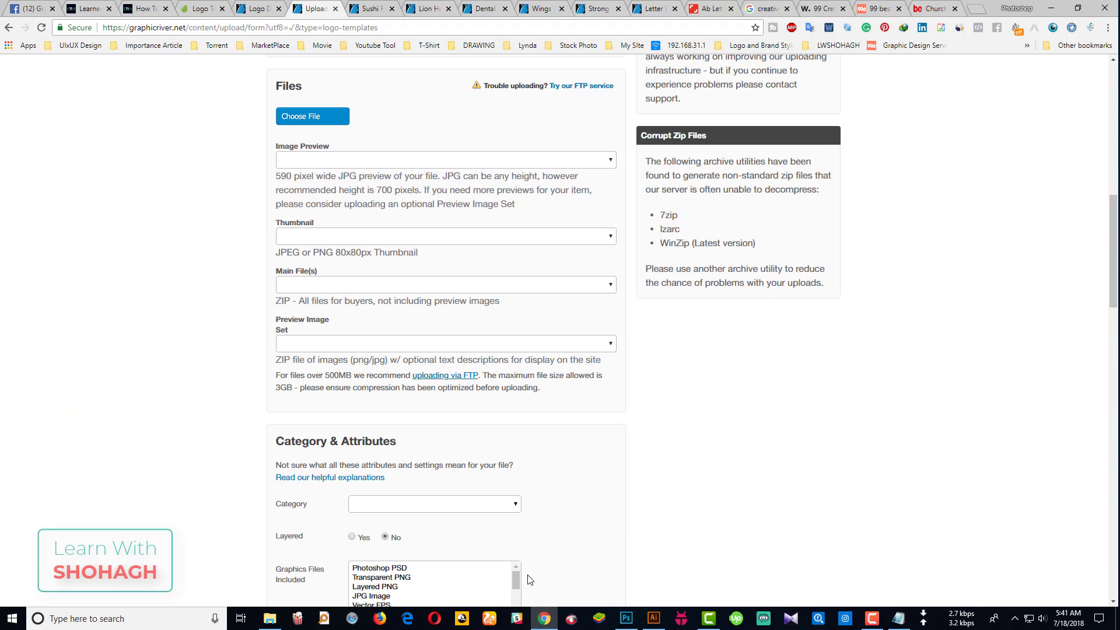
left_click(626, 618)
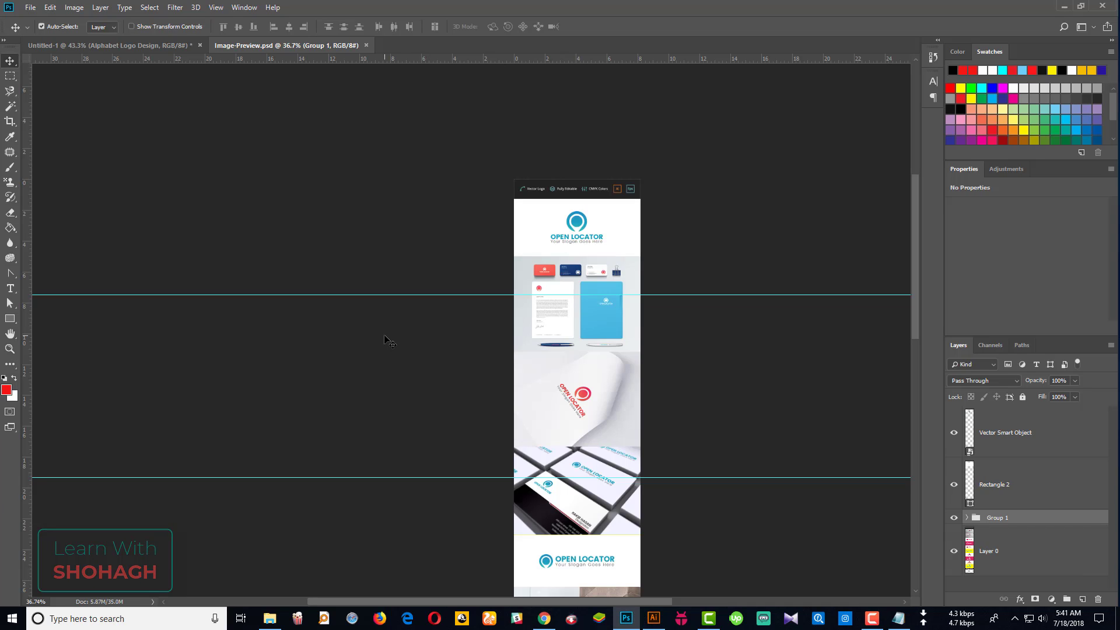
- Create a new 80 × 80 px thumbnail document
key("ctrl+n")
type("80")
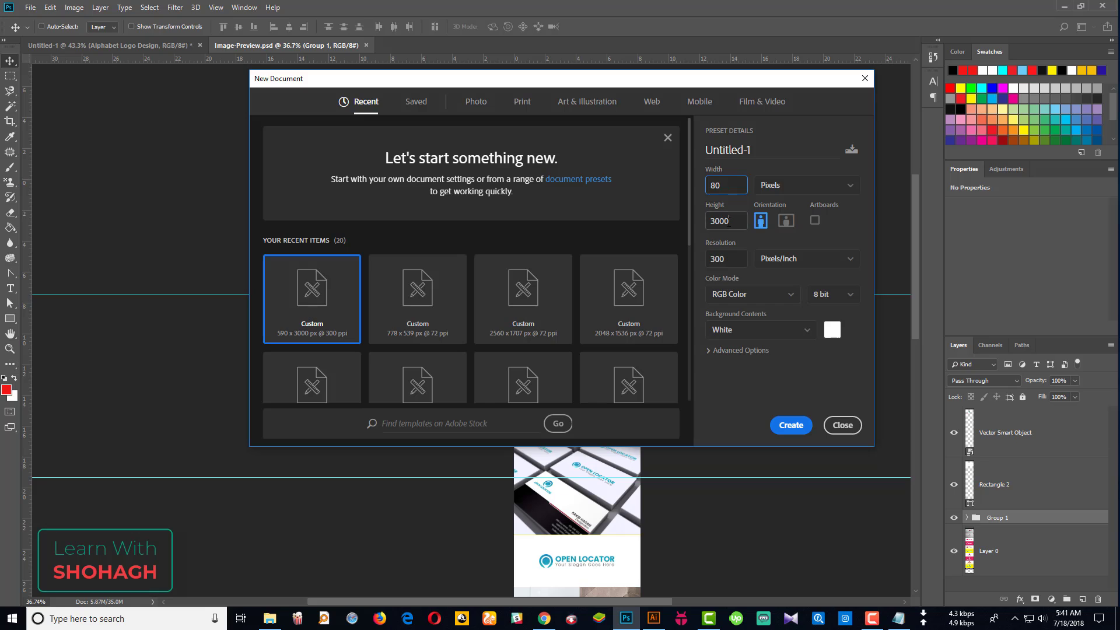
key("Tab")
type("80")
left_click(791, 426)
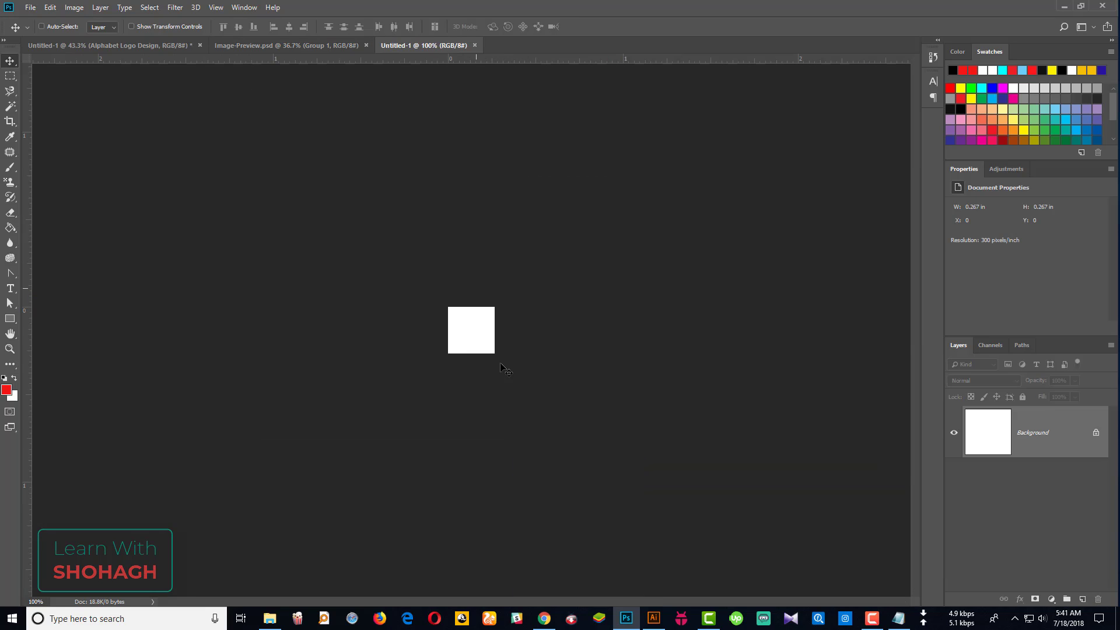
- Select the magenta logo group on the white Illustrator artboard and drag it into the new document
left_click(543, 619)
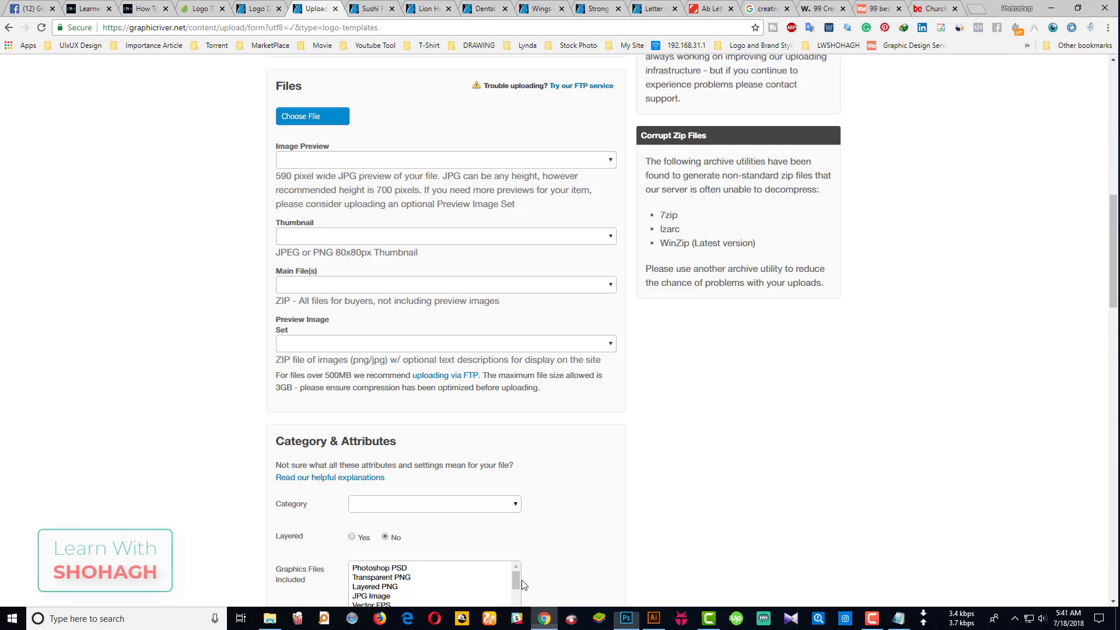
left_click(654, 619)
scroll(477, 399, "down", 3)
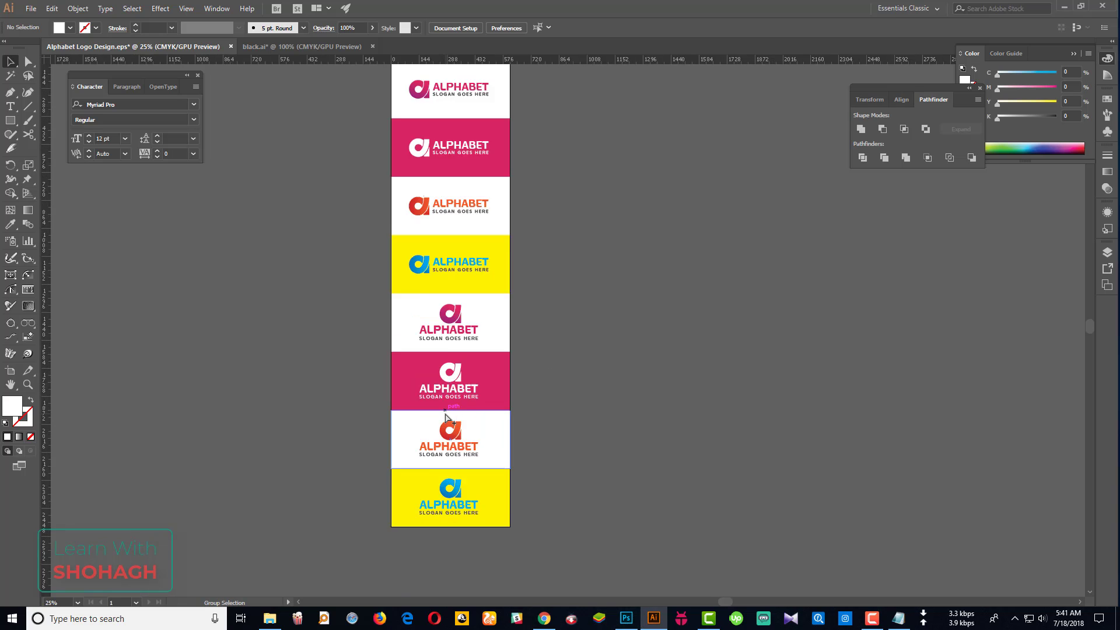
scroll(446, 412, "up", 3)
left_click(399, 212)
key("v")
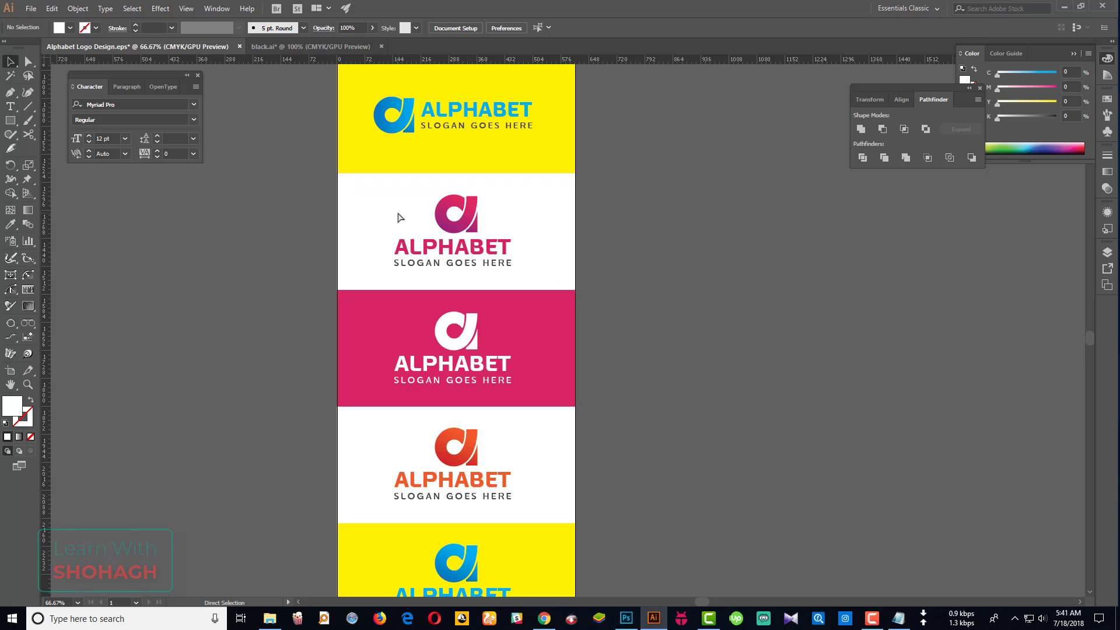
left_click_drag(528, 286, 403, 202)
mouse_move(457, 226)
left_mouse_down()
mouse_move(496, 316)
mouse_move(468, 332)
left_mouse_up()
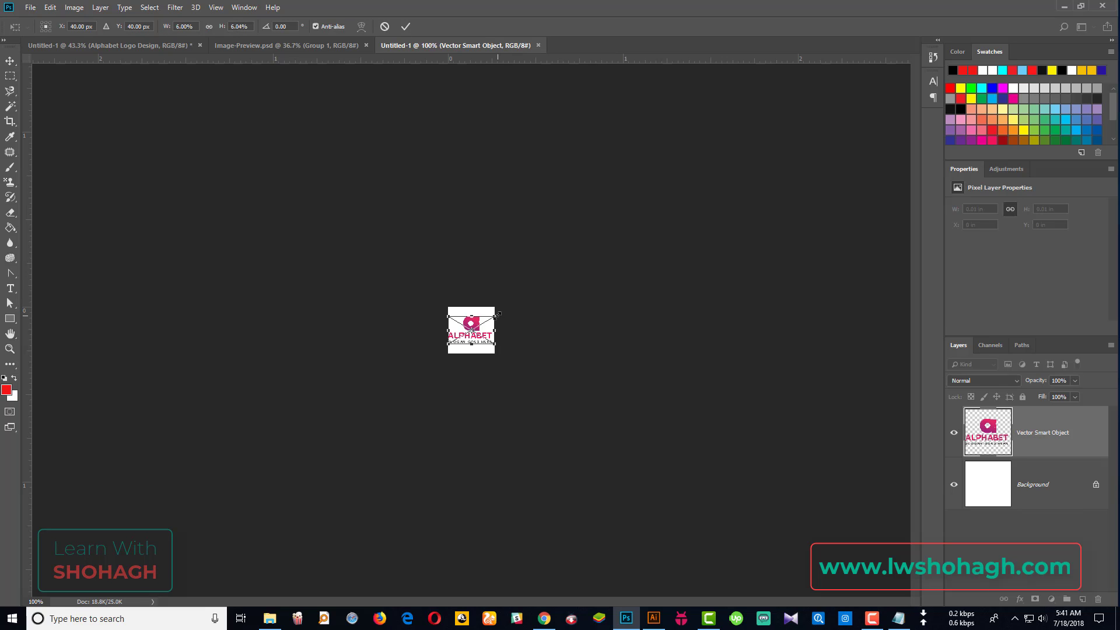
- Commit the placed logo and save it as 'Thumbnail' JPEG at maximum quality 12
key("Return")
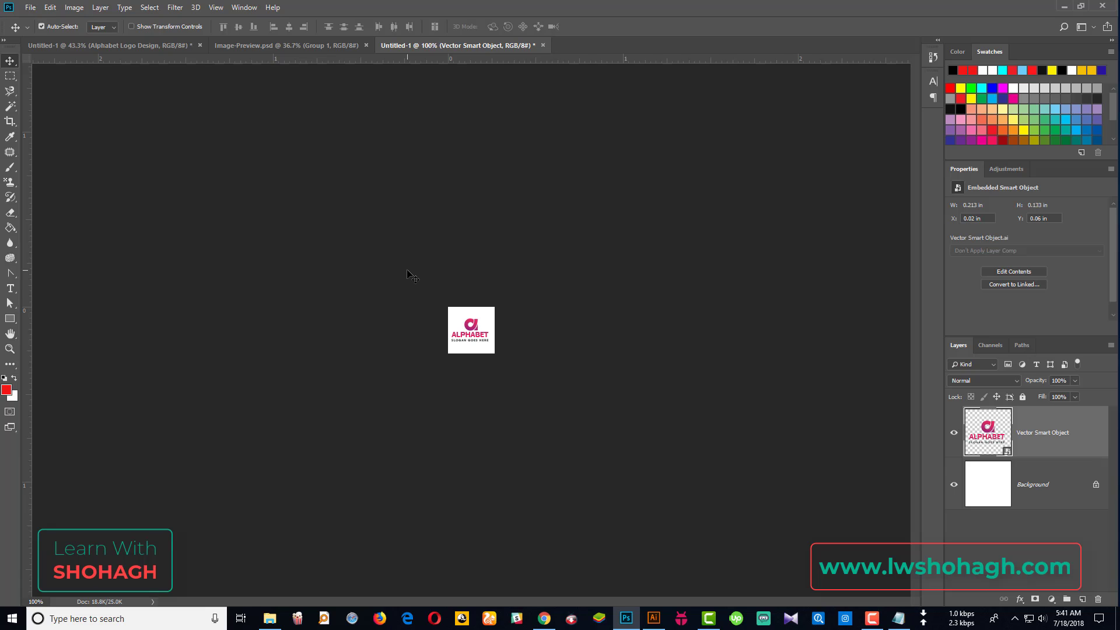
key("ctrl+shift+s")
left_click(175, 495)
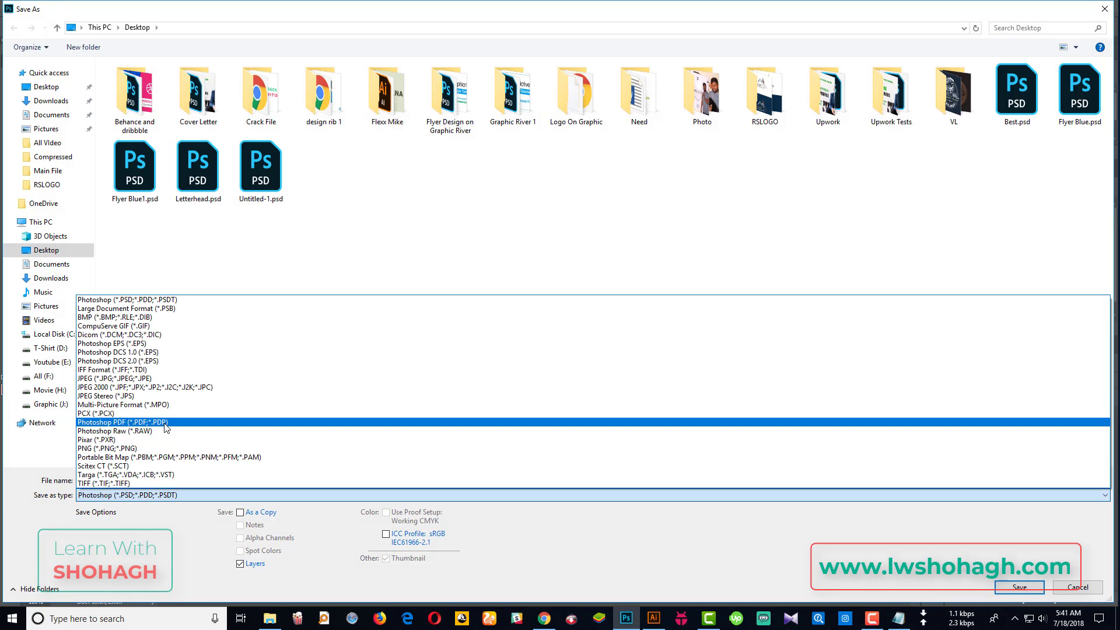
left_click(167, 378)
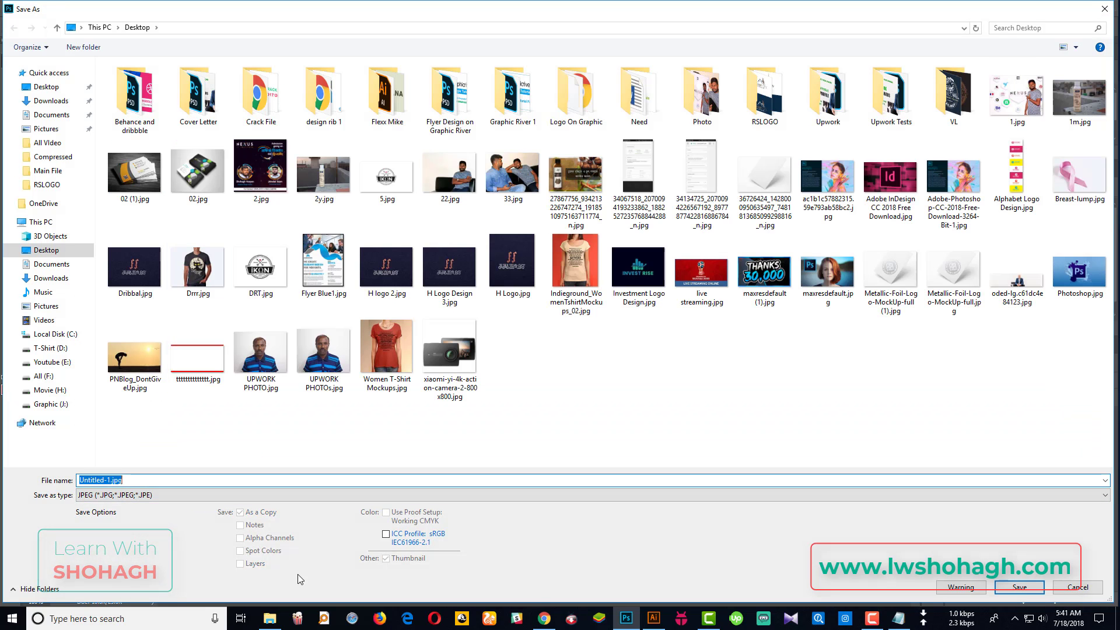
left_click(544, 618)
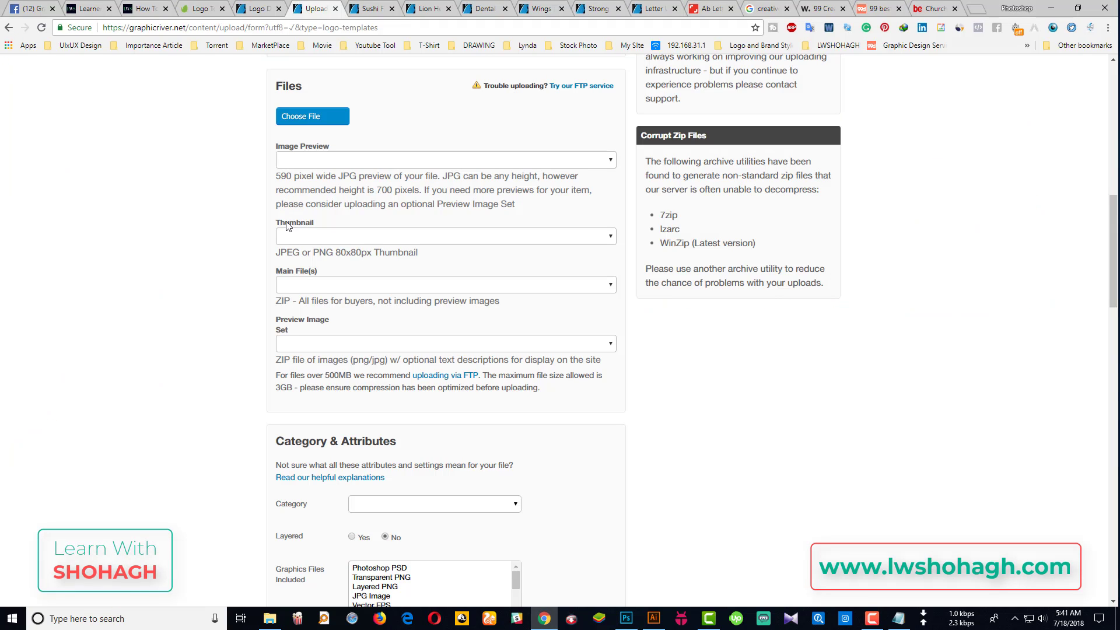
left_click_drag(314, 223, 275, 224)
key("ctrl+c")
left_click(627, 618)
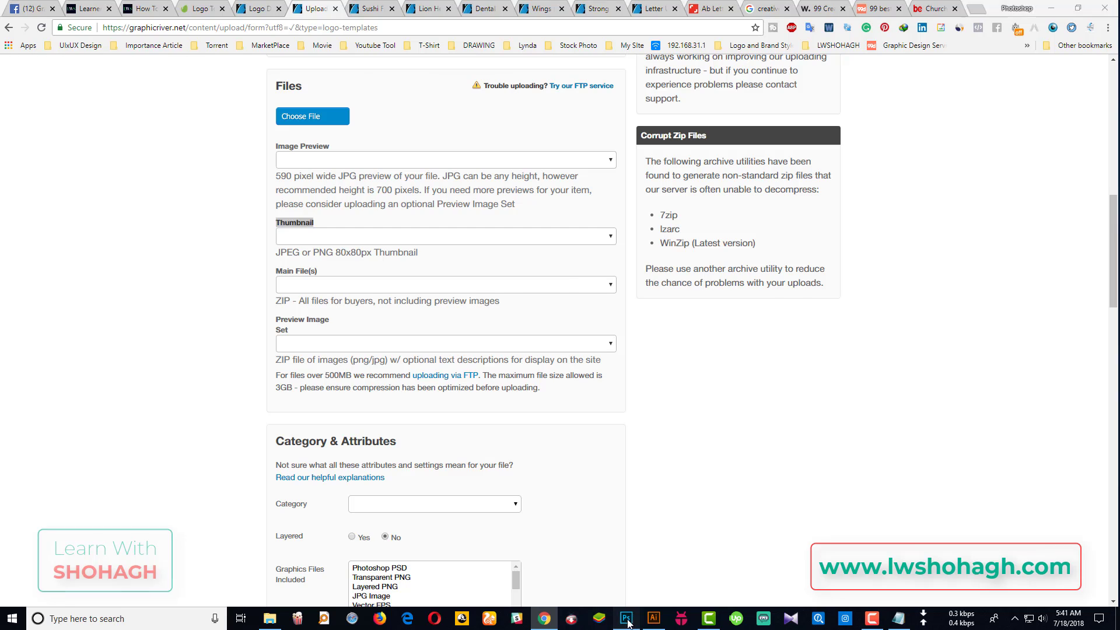
key("ctrl+v")
key("Return")
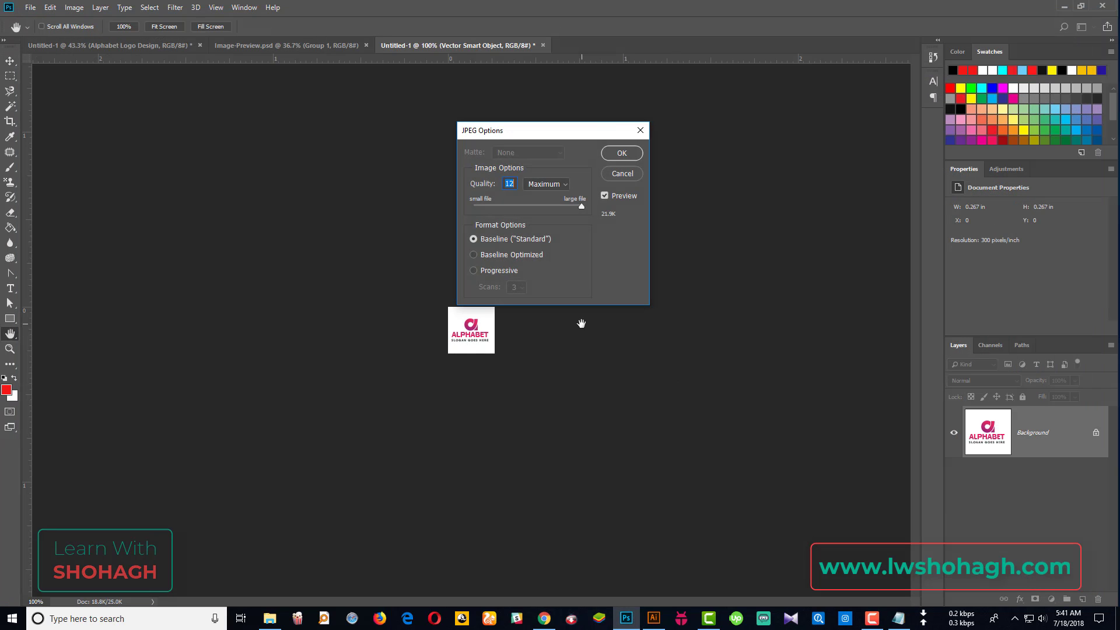
left_click(622, 154)
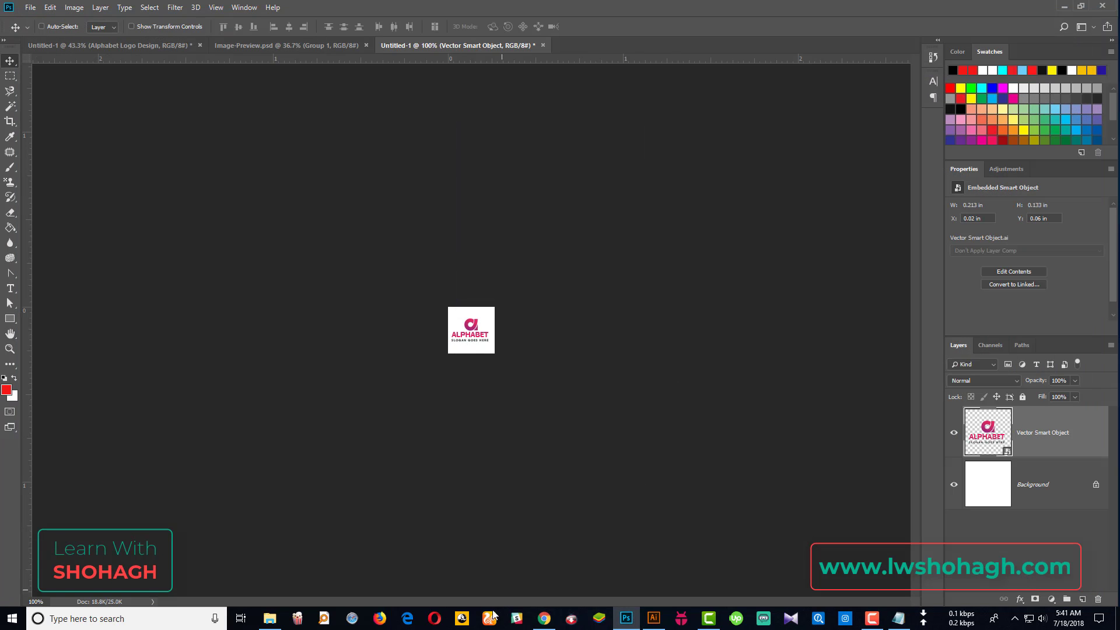
left_click(544, 620)
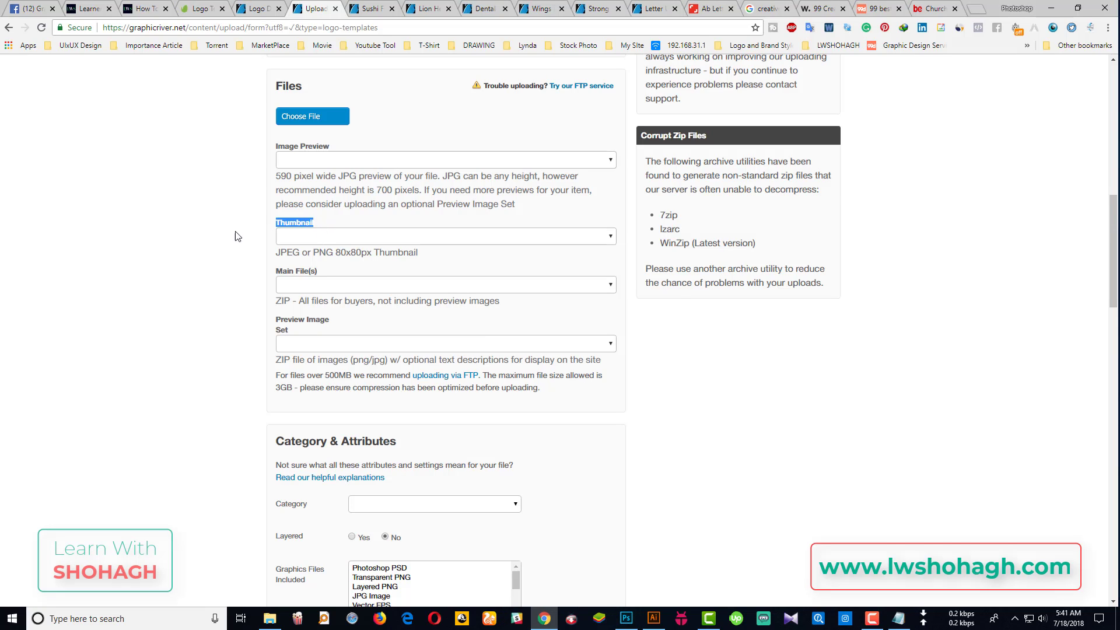
- Scroll to the top of the upload page and switch to the Facebook 'Graphic Design' group tab
scroll(235, 237, "up", 4)
scroll(358, 249, "up", 4)
scroll(543, 300, "up", 3)
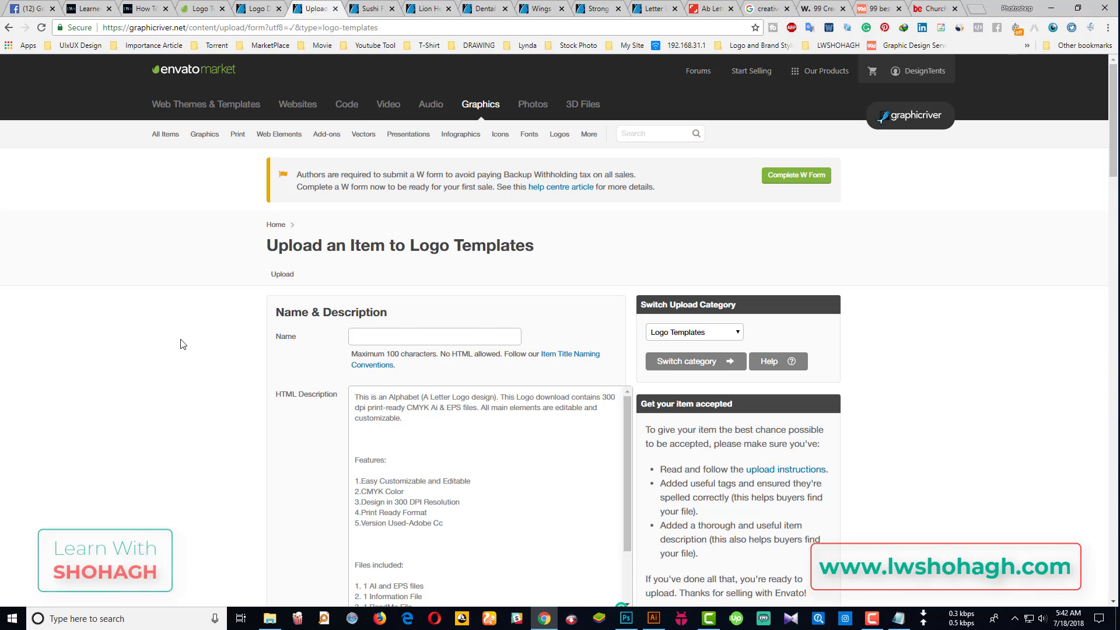
key("ctrl+1")
scroll(196, 390, "down", 2)
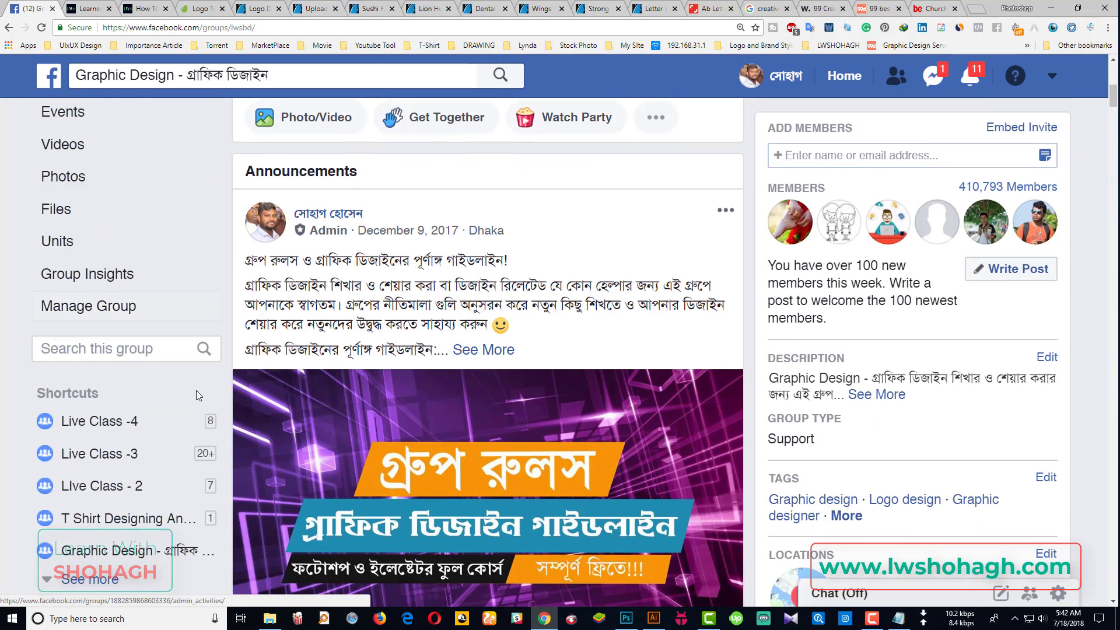
- Scroll the Facebook group page, then return to the Graphicriver 'Upload an Item to Logo Templates' tab
scroll(196, 390, "up", 3)
scroll(418, 389, "up", 1)
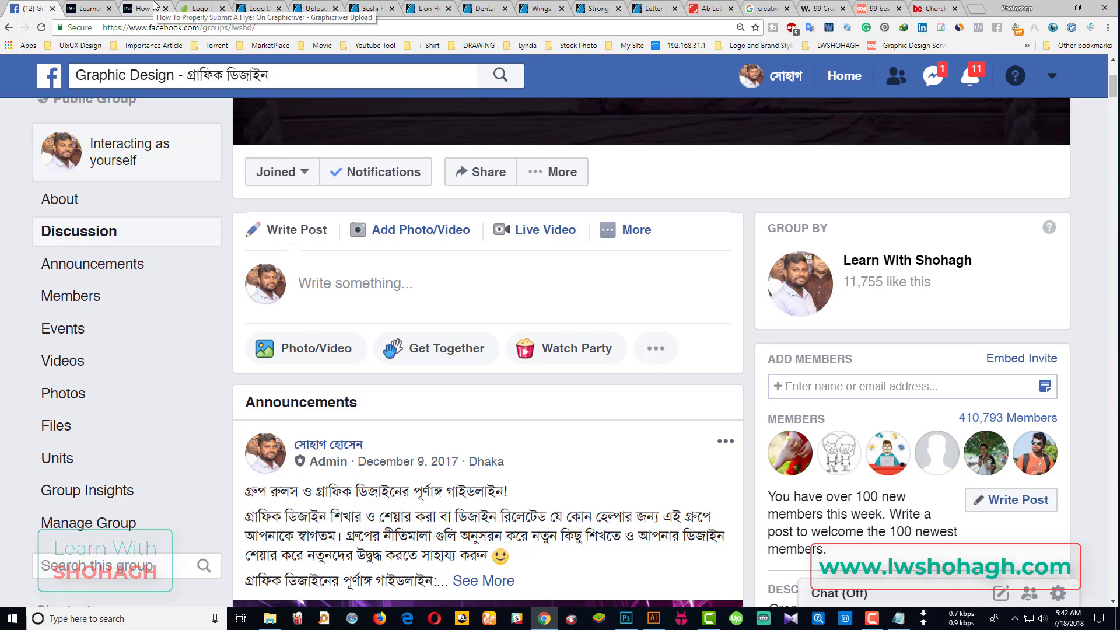
scroll(274, 269, "up", 2)
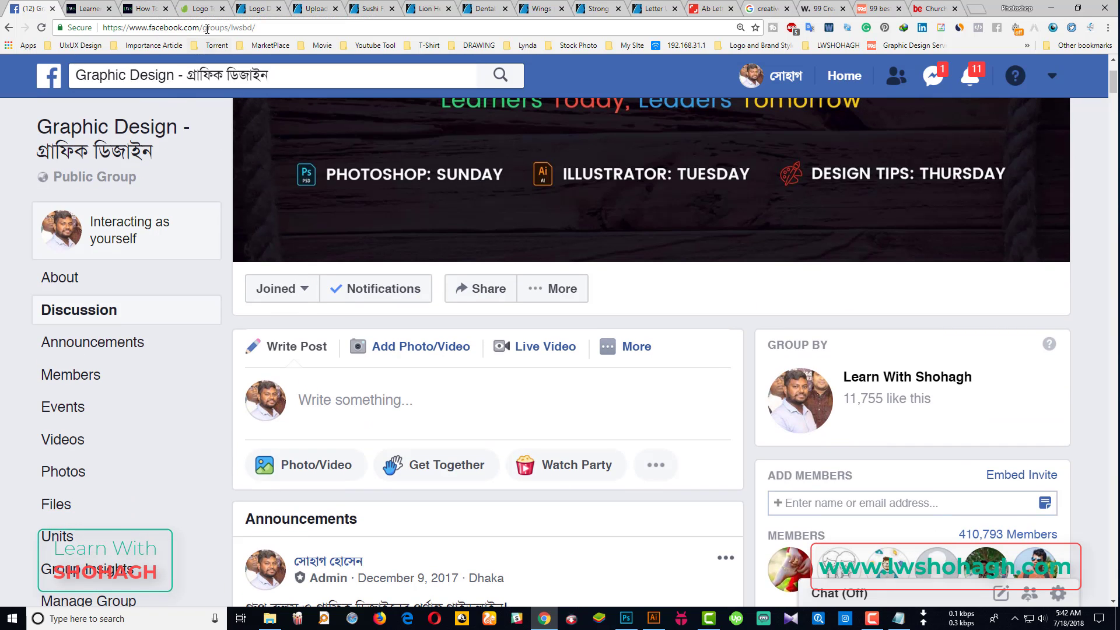
left_click(318, 8)
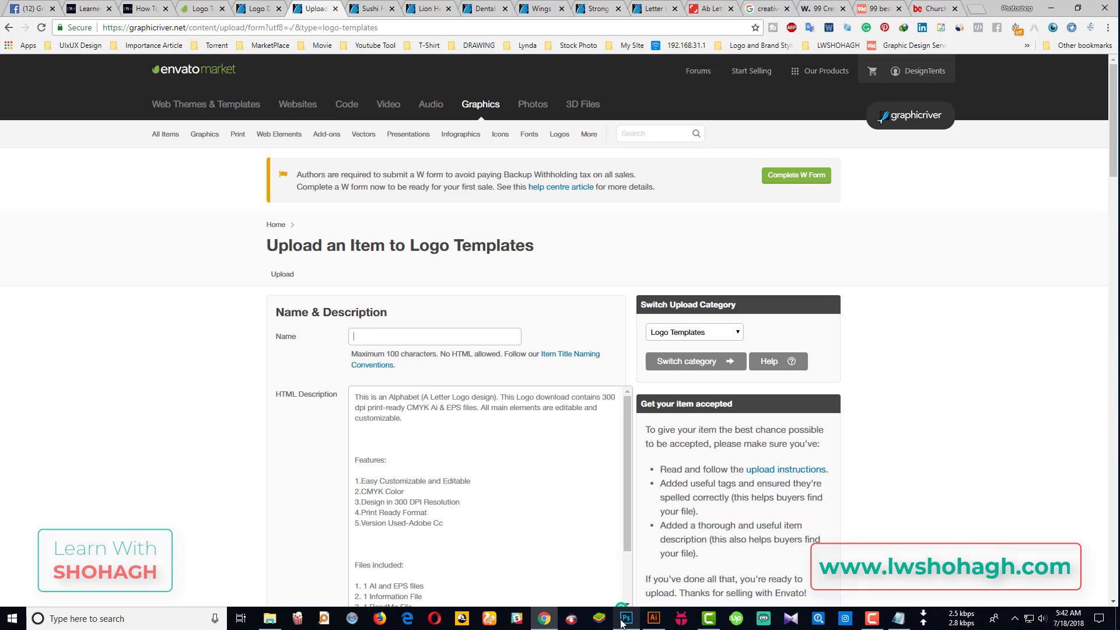
- Enter 'A Letter Logo' as the item name and scroll down to the Files section
type("A Letter ")
type("Logo")
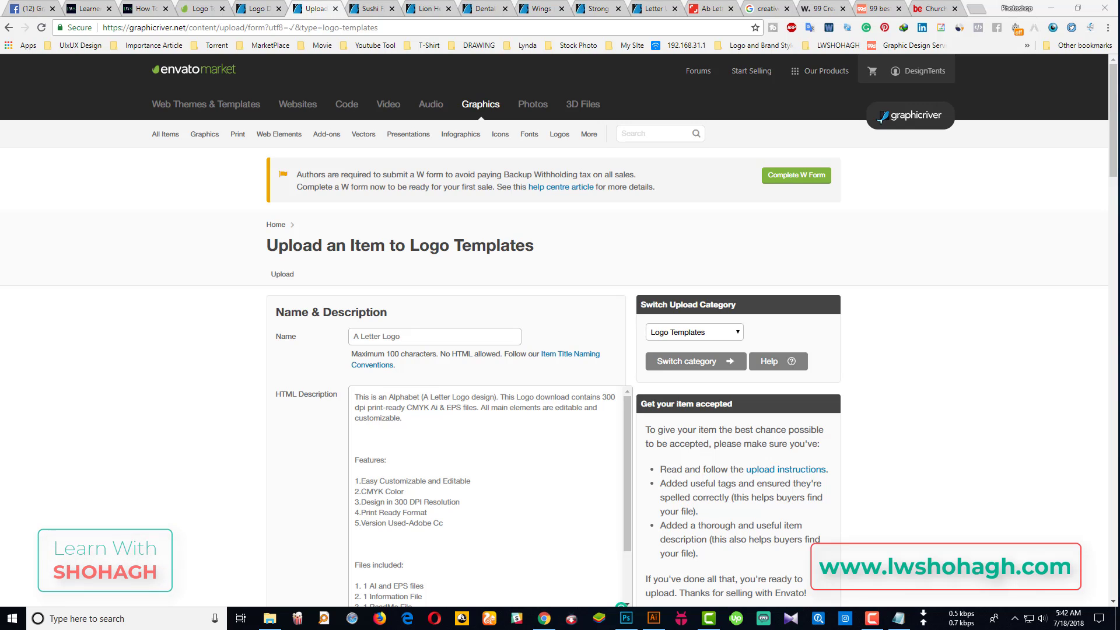
scroll(502, 292, "down", 2)
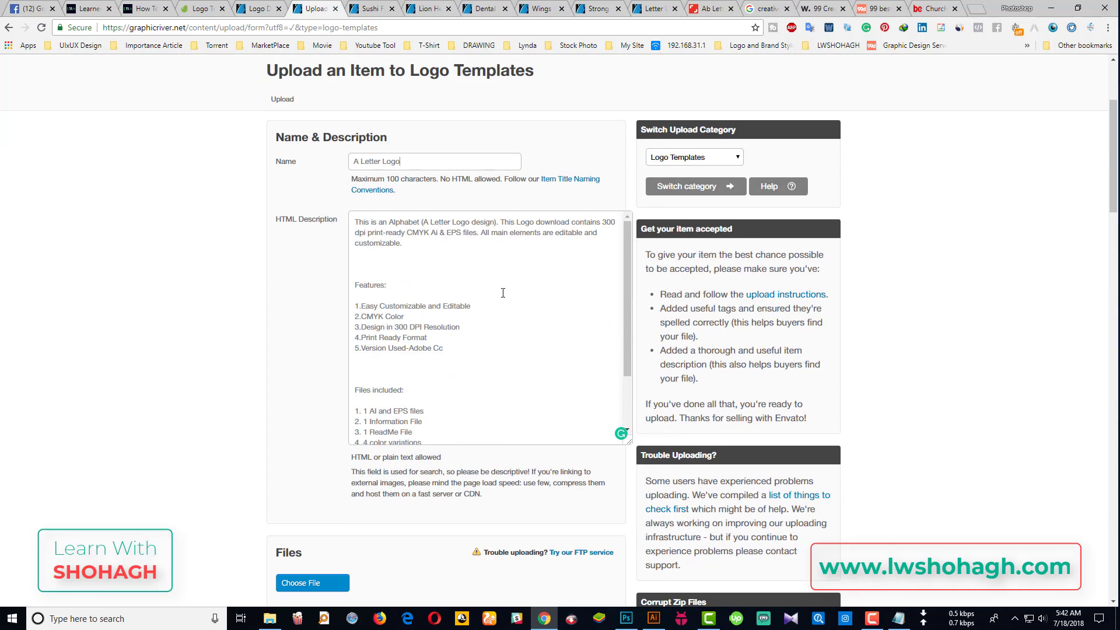
scroll(479, 323, "up", 2)
scroll(480, 323, "down", 2)
scroll(455, 325, "down", 5)
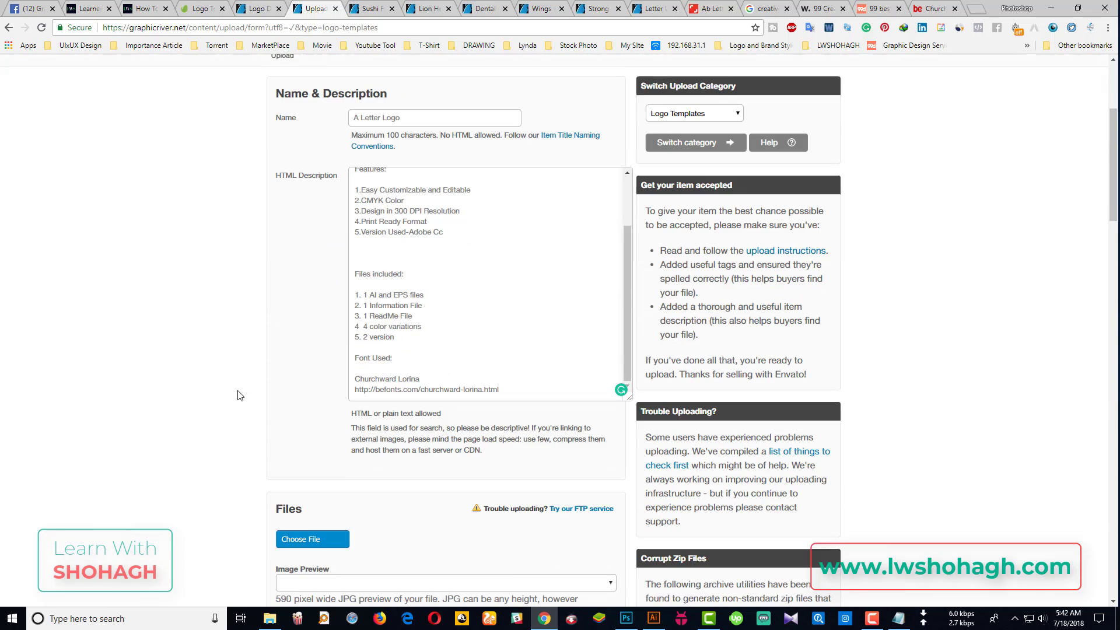
scroll(407, 327, "down", 5)
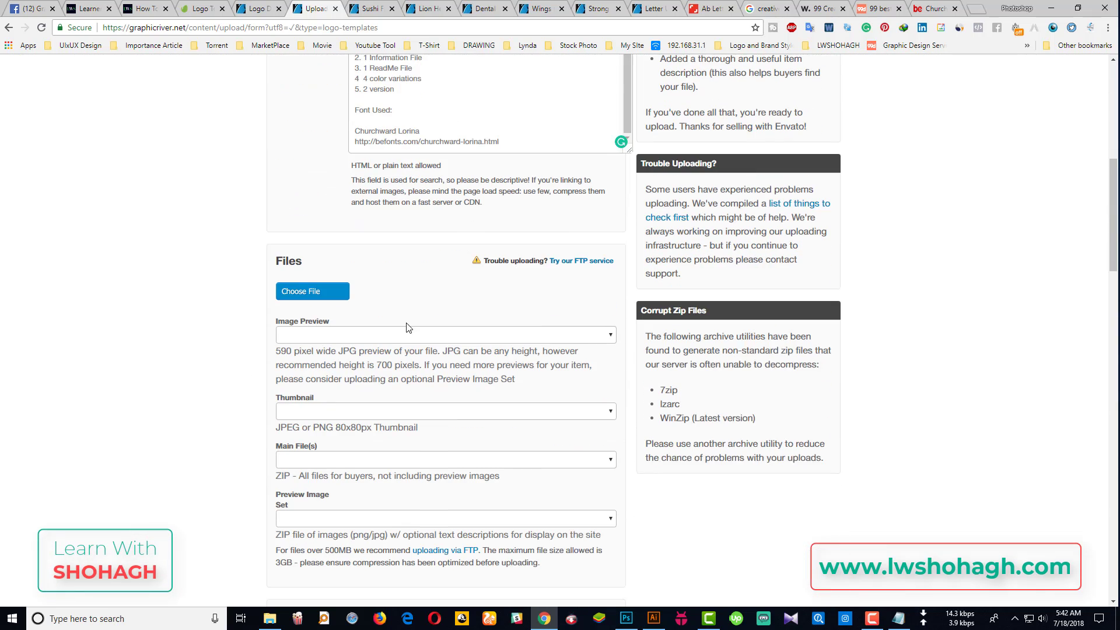
- Upload Image-Preview.jpg from Marketplace > Graphicriver > Logo > A Letter > Image Preview
left_click(309, 338)
left_click(221, 312)
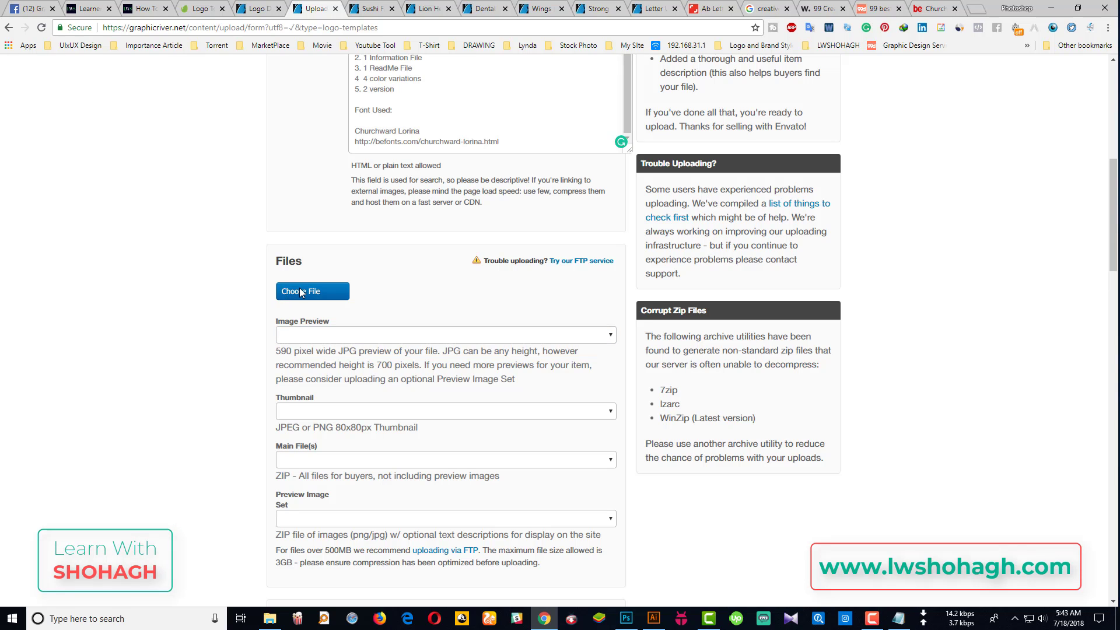
left_click(301, 292)
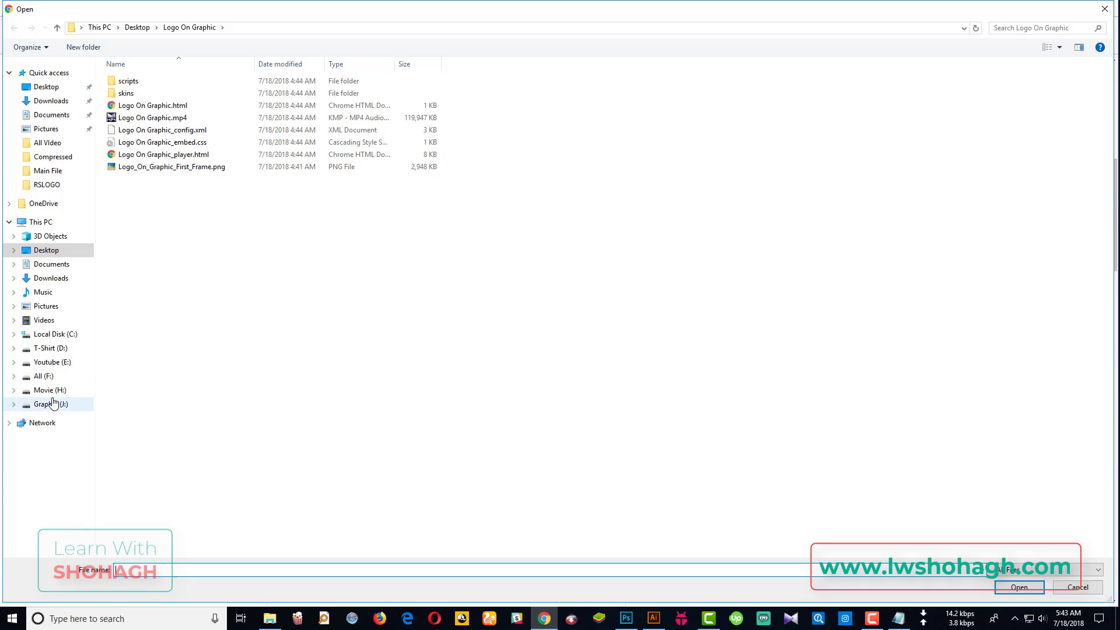
left_click(53, 404)
left_click(154, 218)
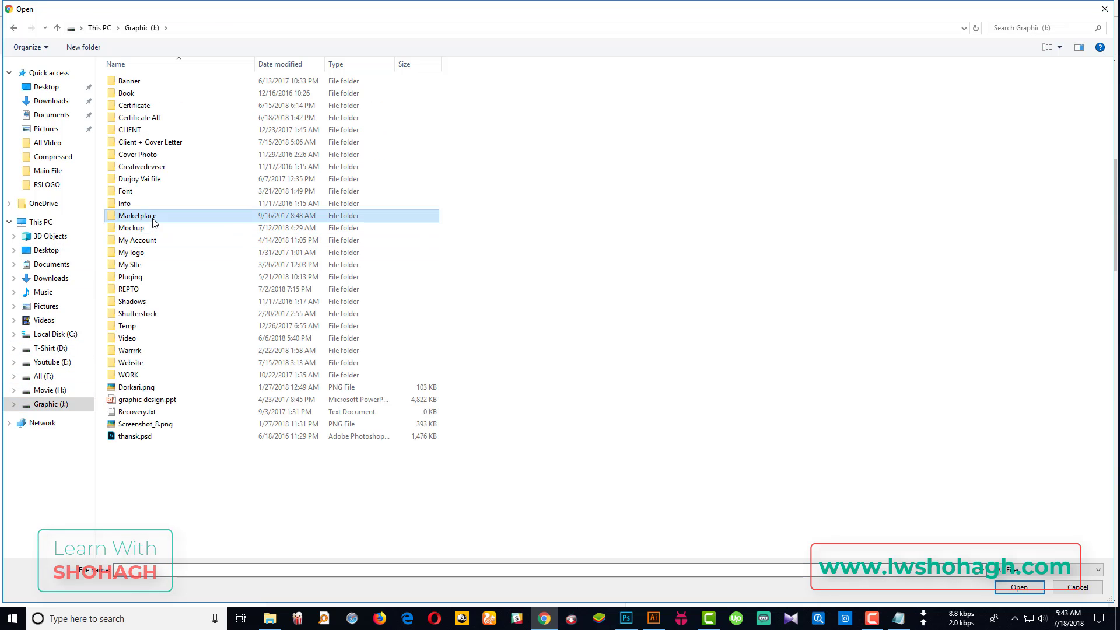
double_click(154, 218)
double_click(146, 142)
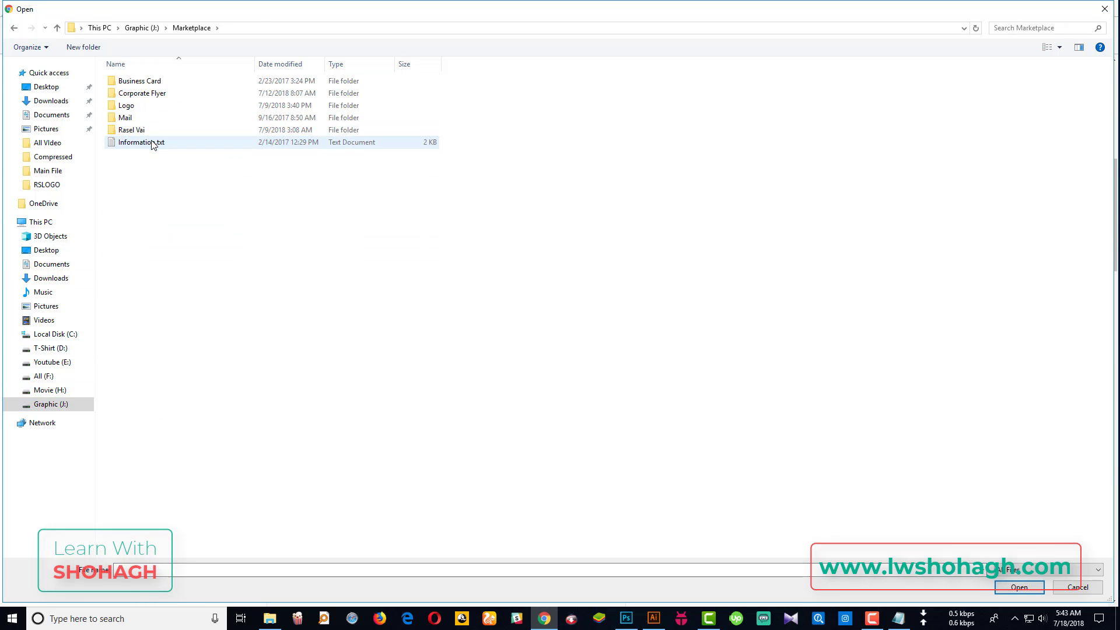
double_click(143, 106)
double_click(145, 82)
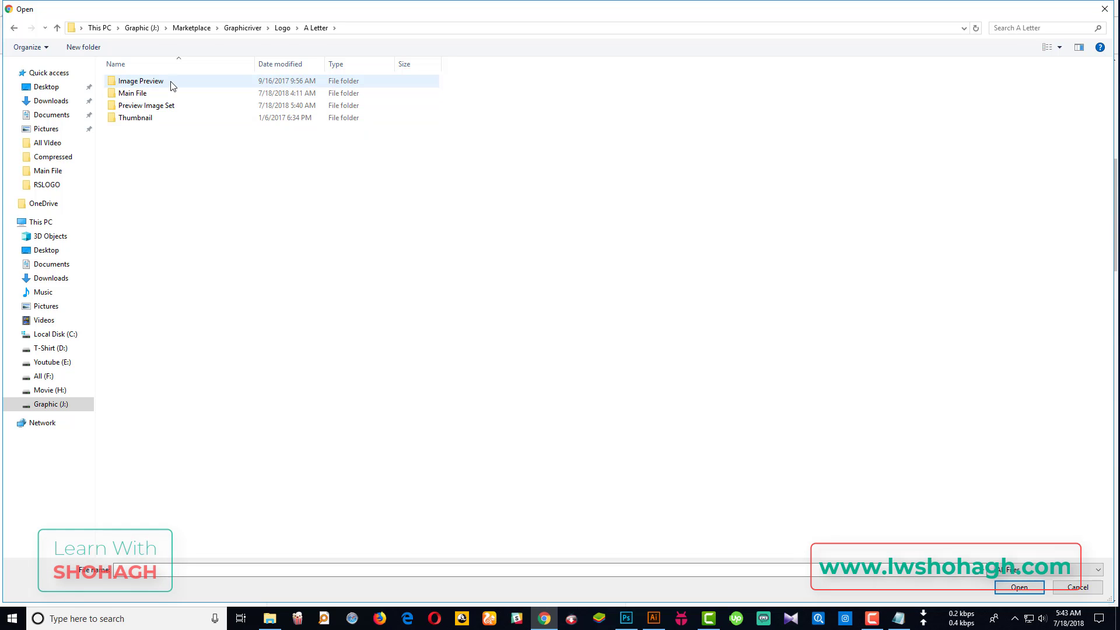
double_click(171, 85)
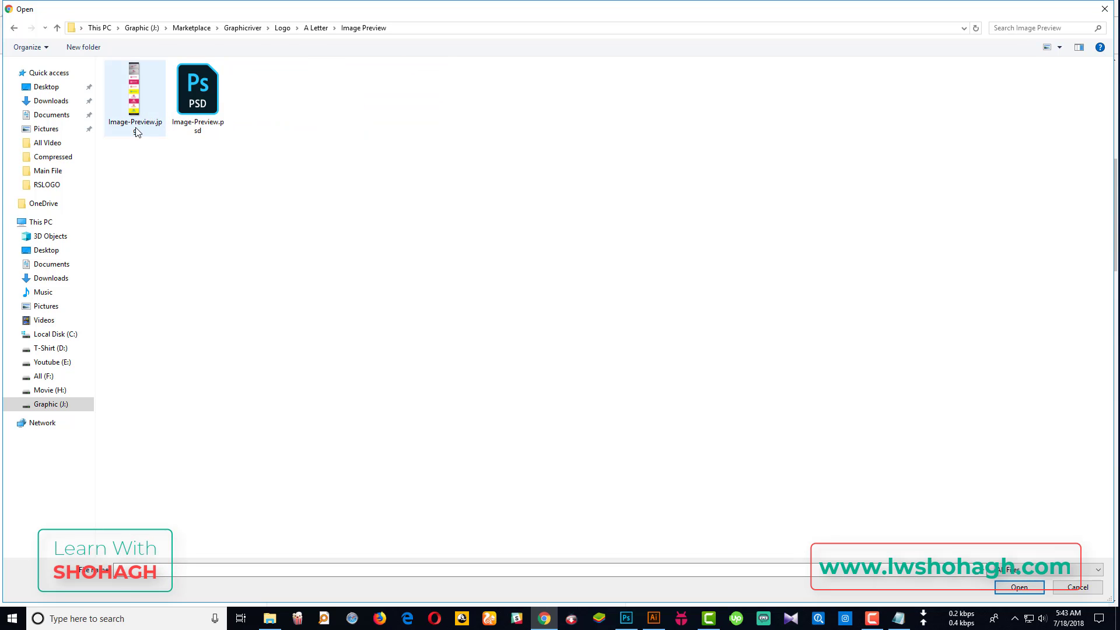
double_click(134, 88)
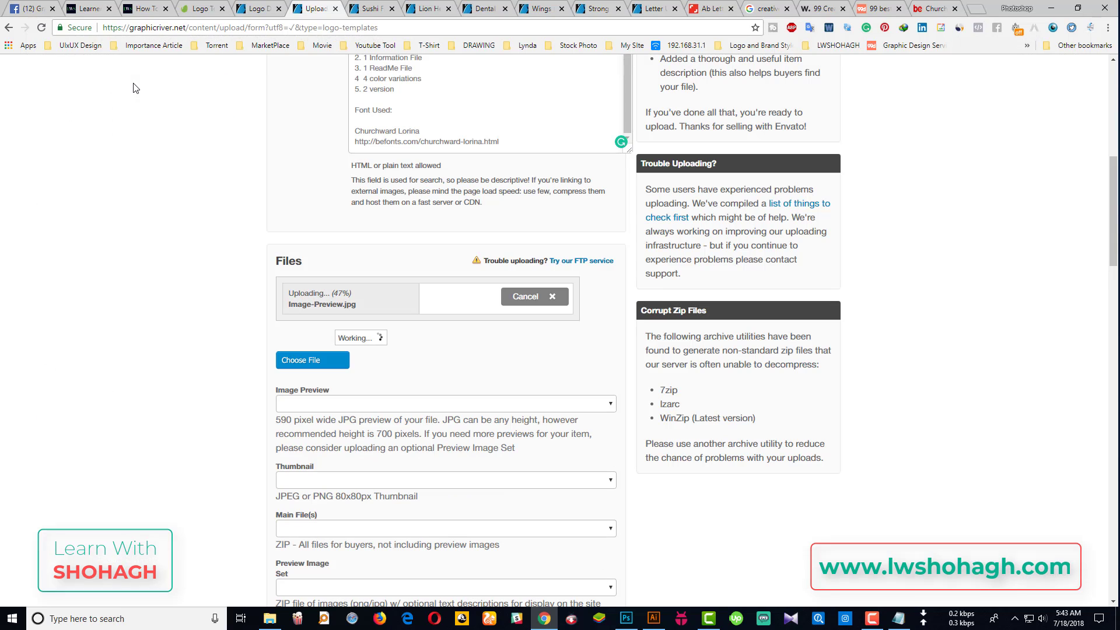
- Upload Thumbnail.jpg from the A Letter > Thumbnail folder
left_click(325, 360)
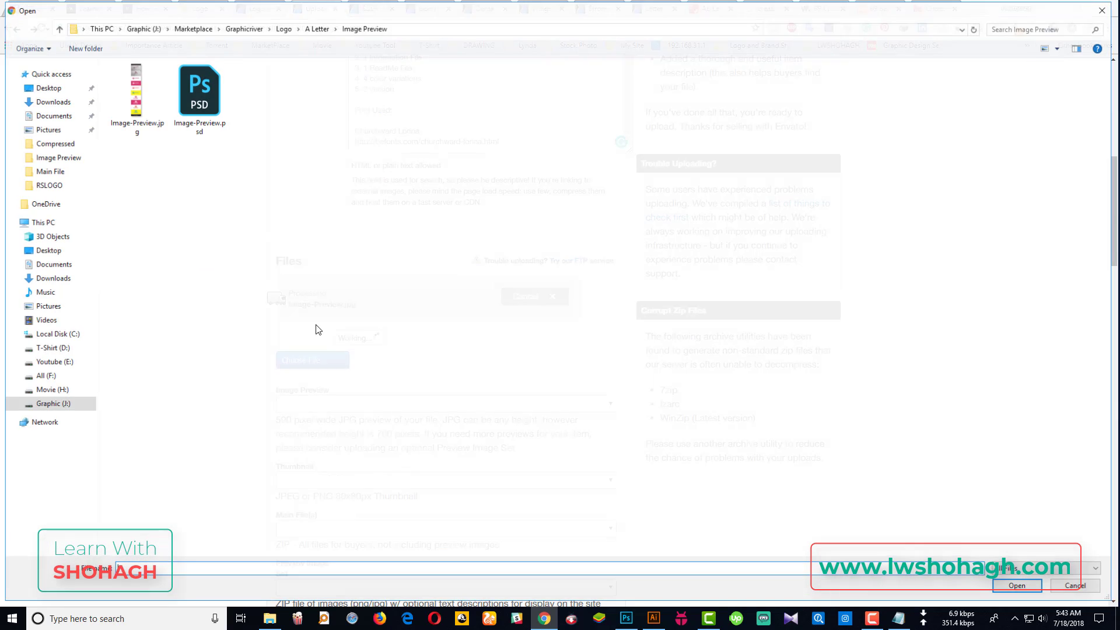
left_click(311, 27)
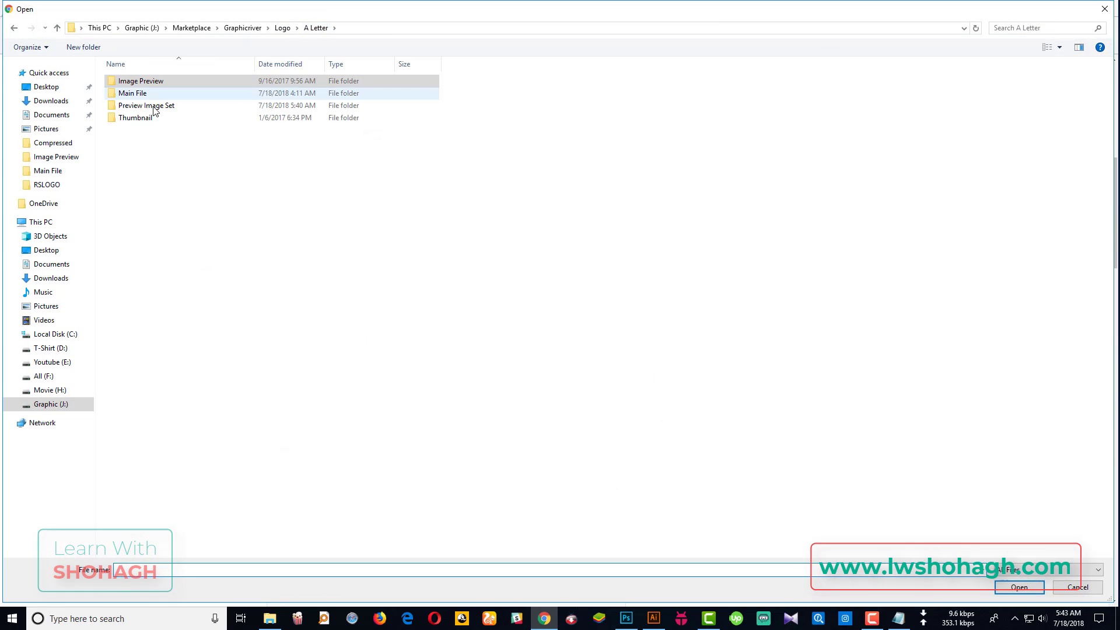
double_click(152, 119)
double_click(136, 96)
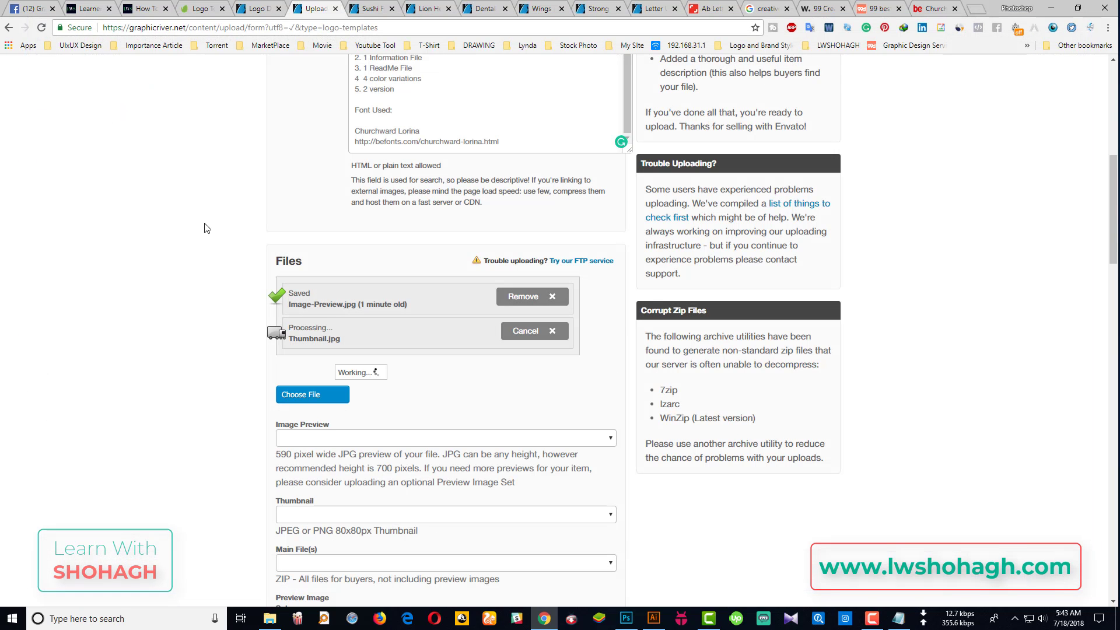
- Look inside the Preview Image Set folder for another upload, then cancel the file picker
left_click(309, 376)
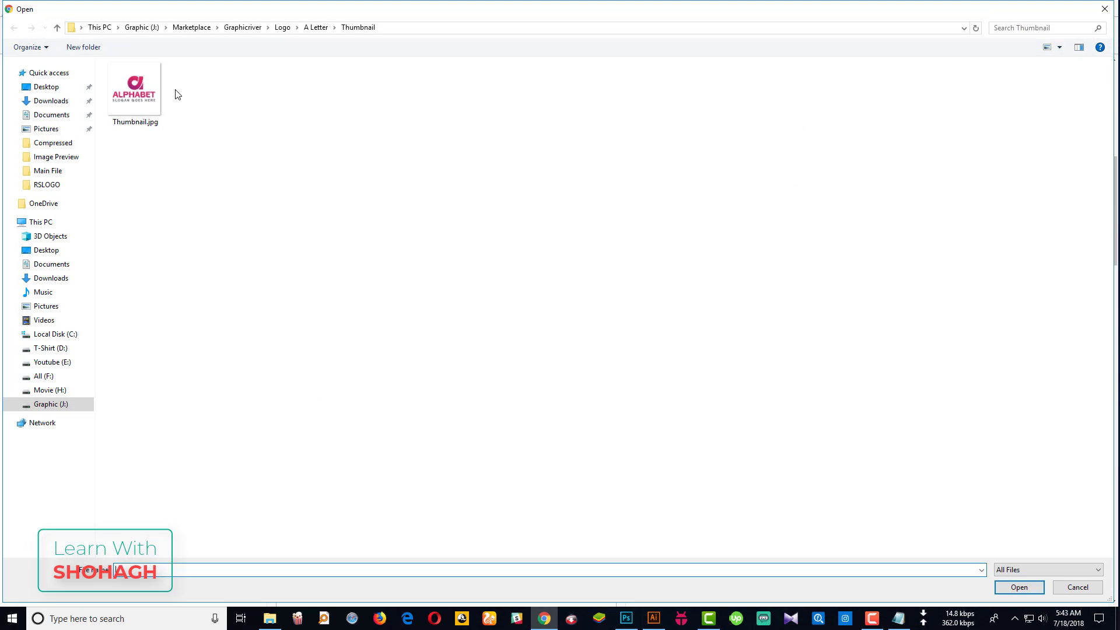
left_click(315, 28)
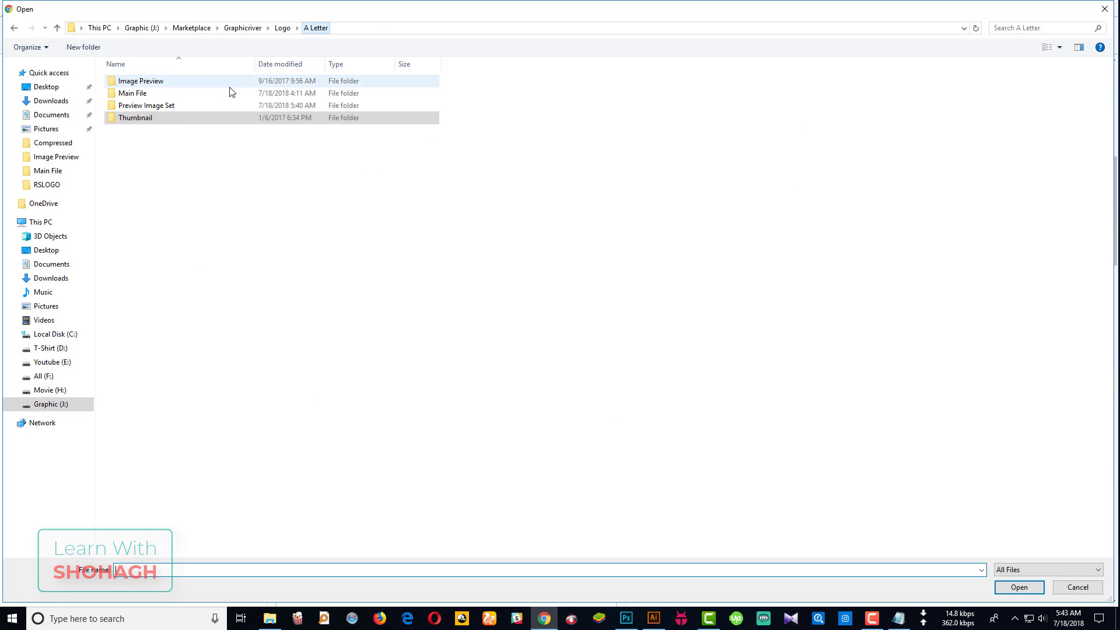
double_click(151, 107)
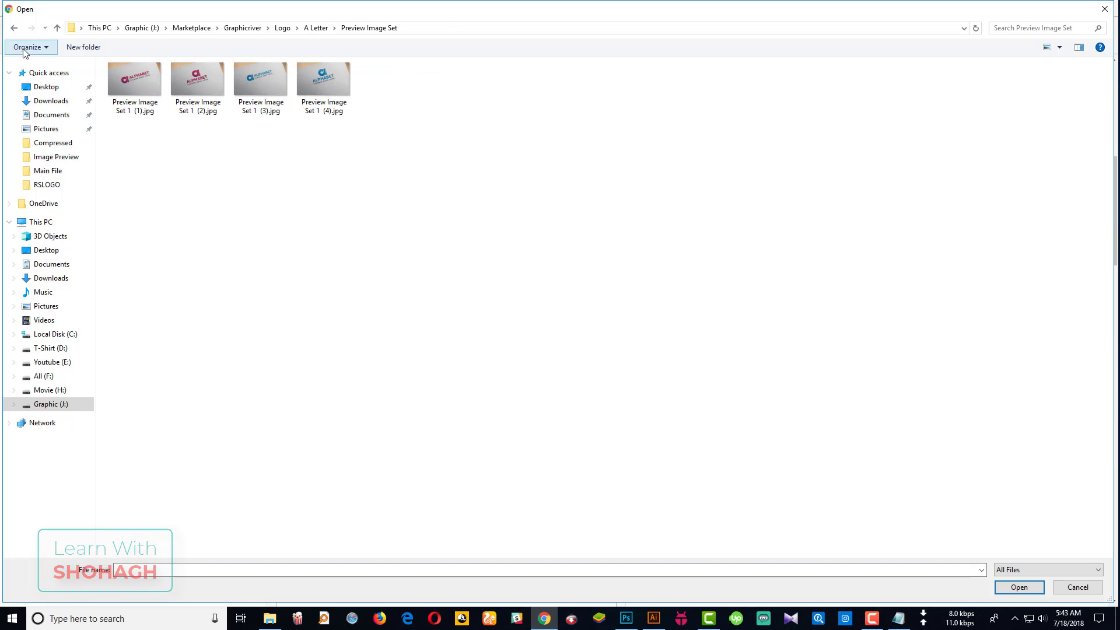
left_click(14, 28)
left_click(1078, 588)
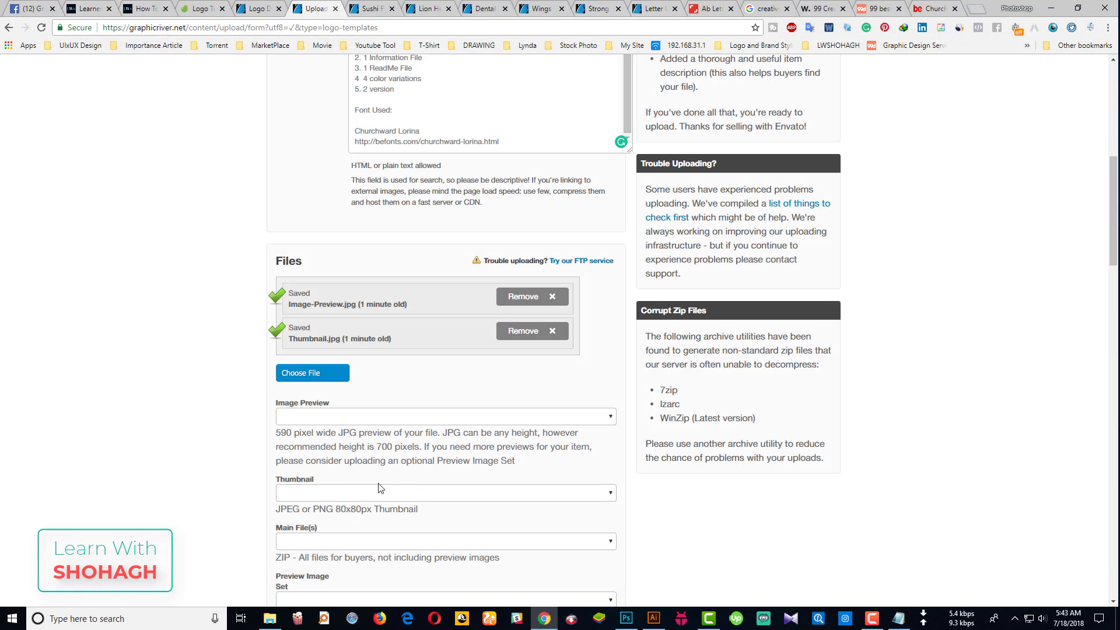
scroll(321, 479, "down", 1)
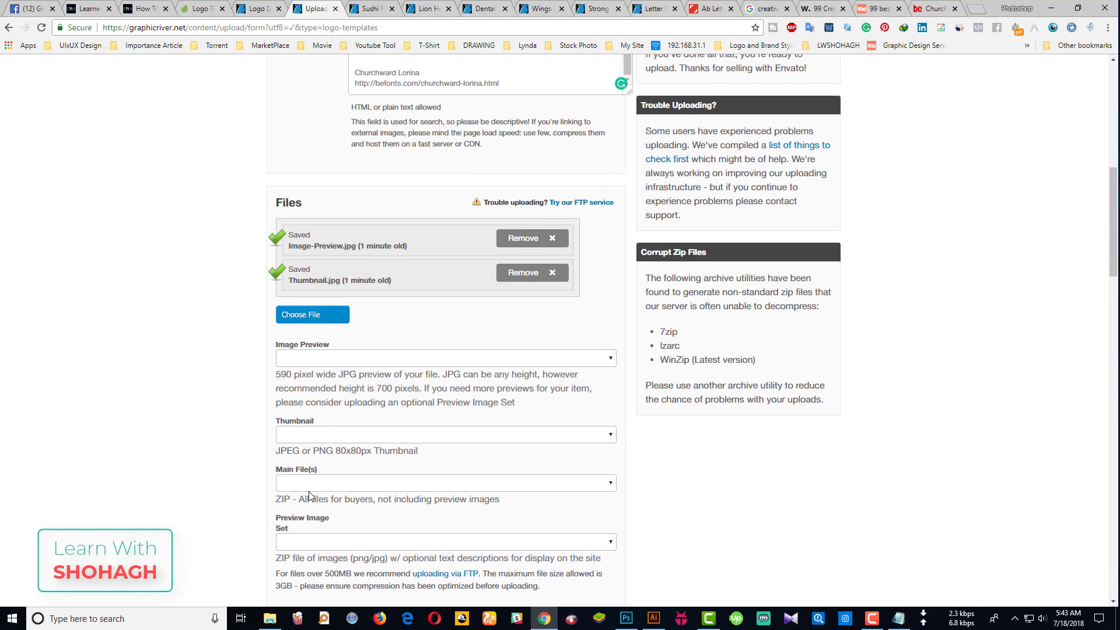
scroll(318, 484, "down", 1)
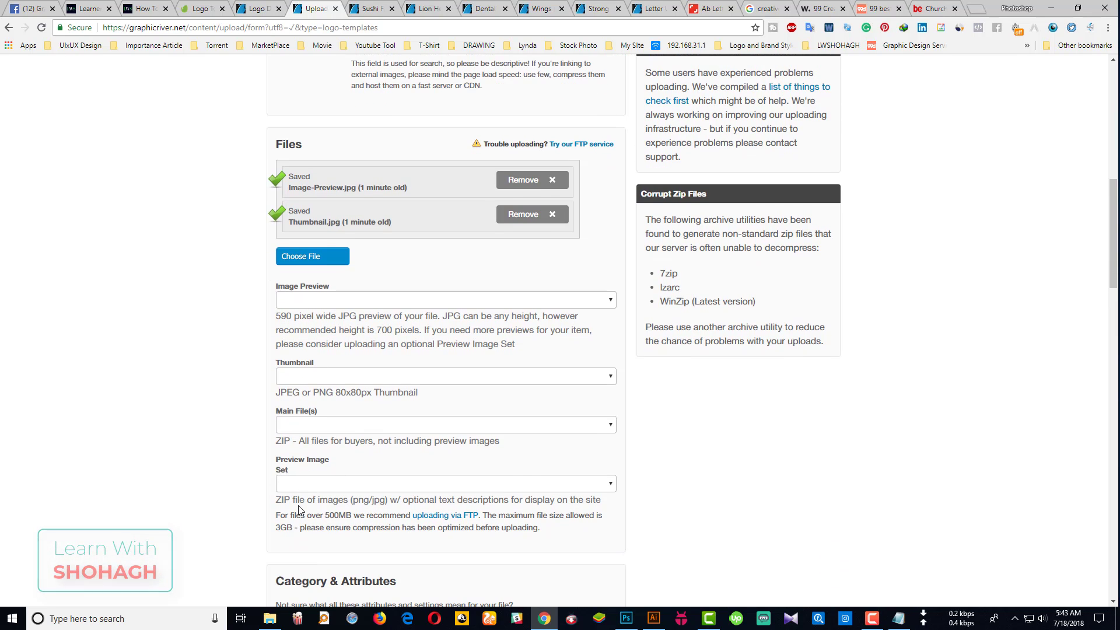
- Compress the Preview Image Set folder into a zip and upload Preview Image Set.zip
left_click(313, 257)
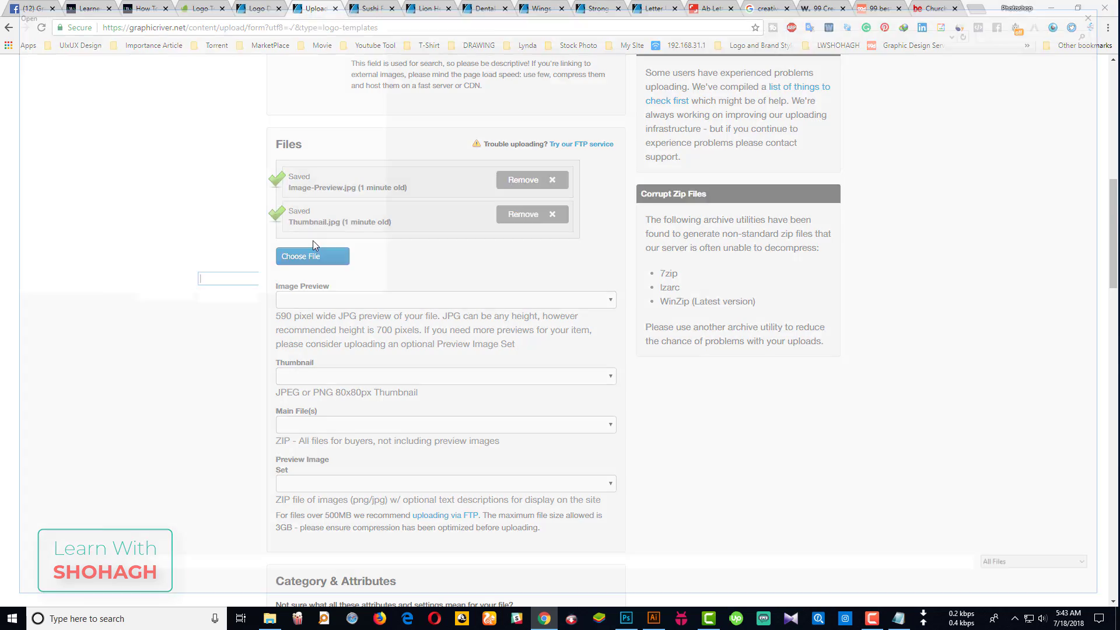
left_click(315, 28)
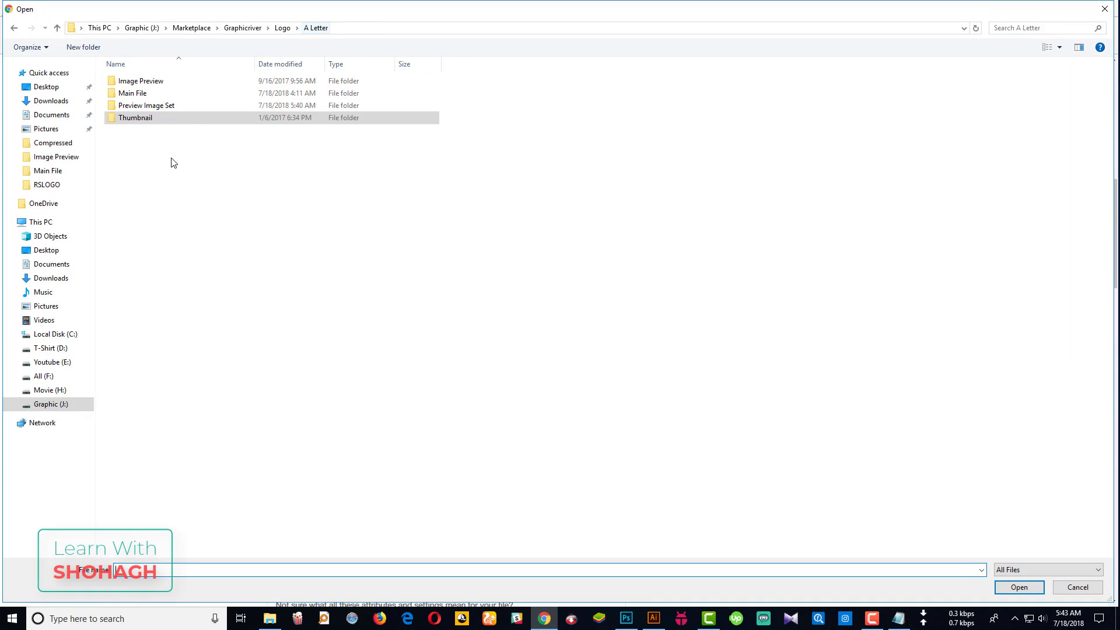
right_click(139, 107)
mouse_move(242, 384)
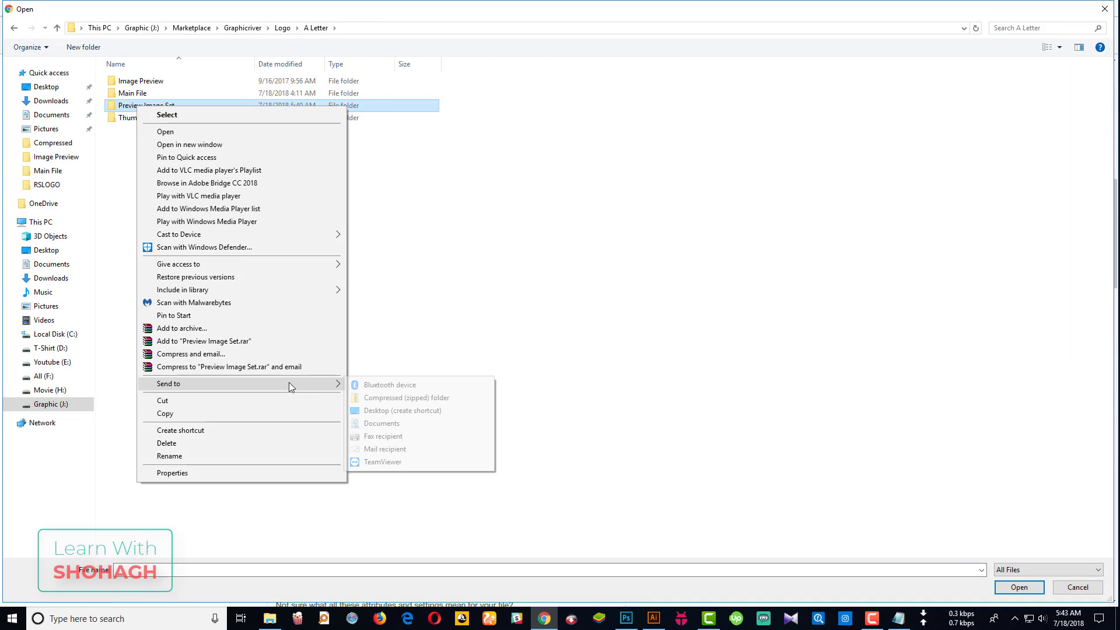
left_click(395, 394)
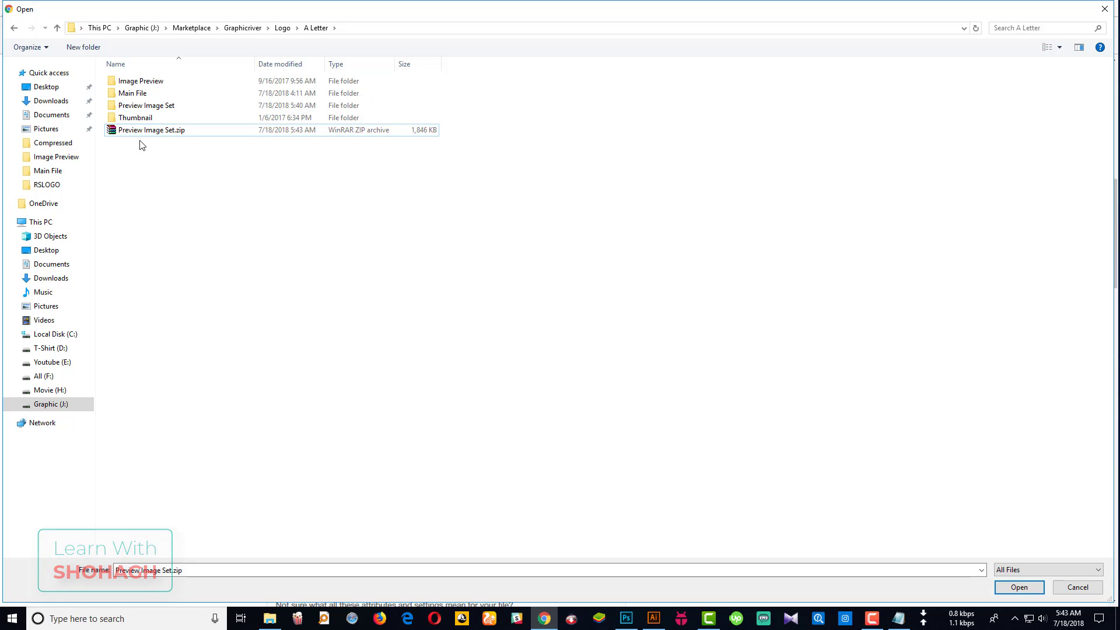
double_click(154, 131)
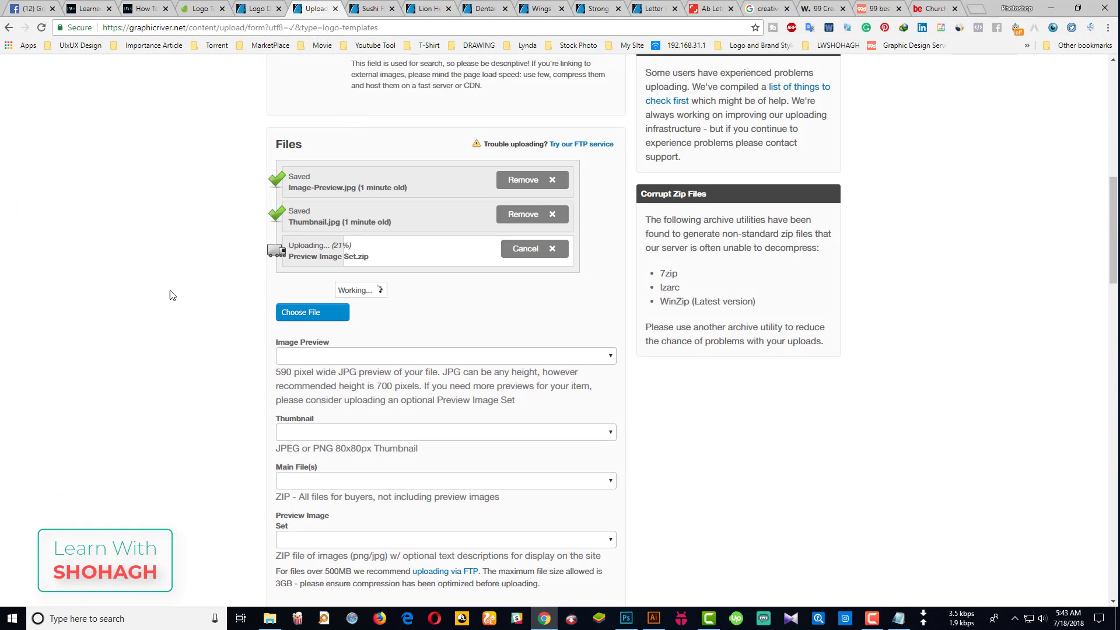
- Compress the Main File folder into a zip and upload Main File.zip
left_click(310, 312)
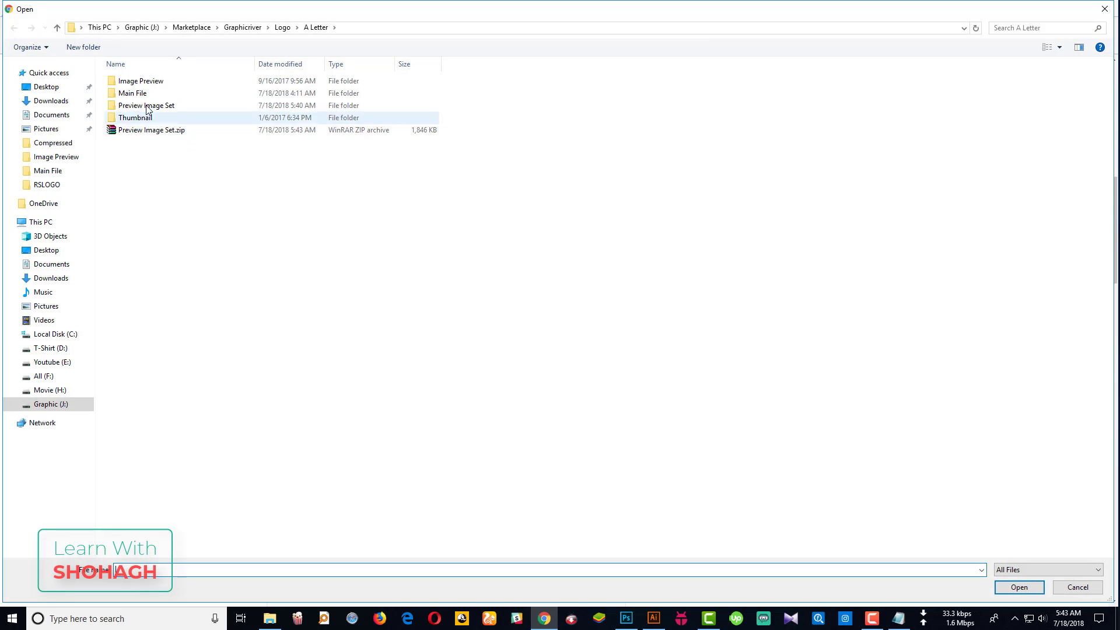
double_click(140, 94)
double_click(130, 82)
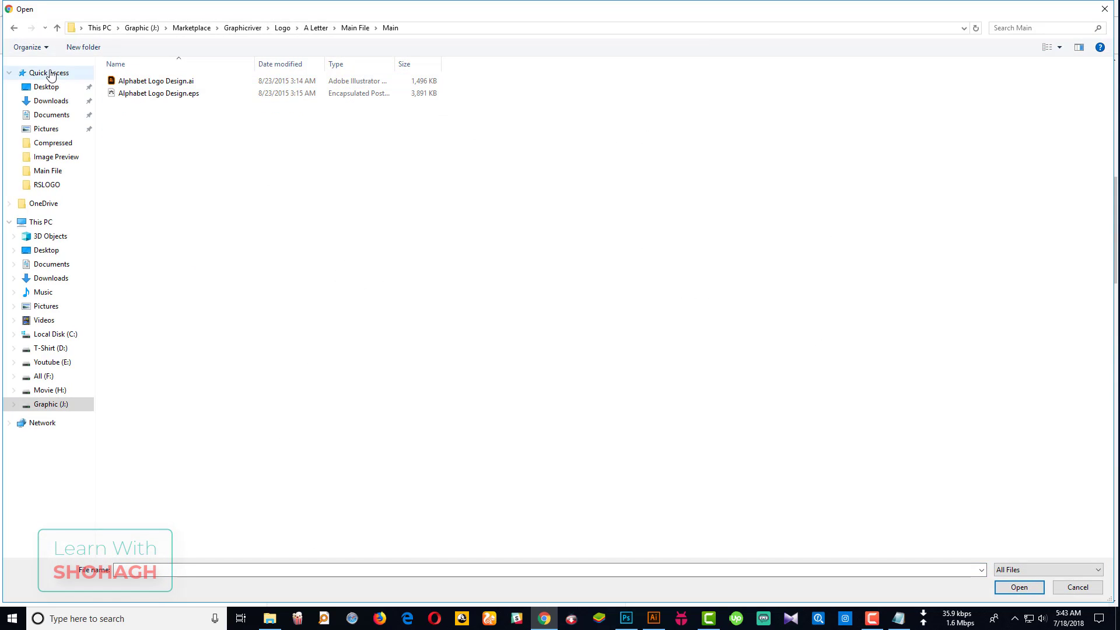
left_click(14, 28)
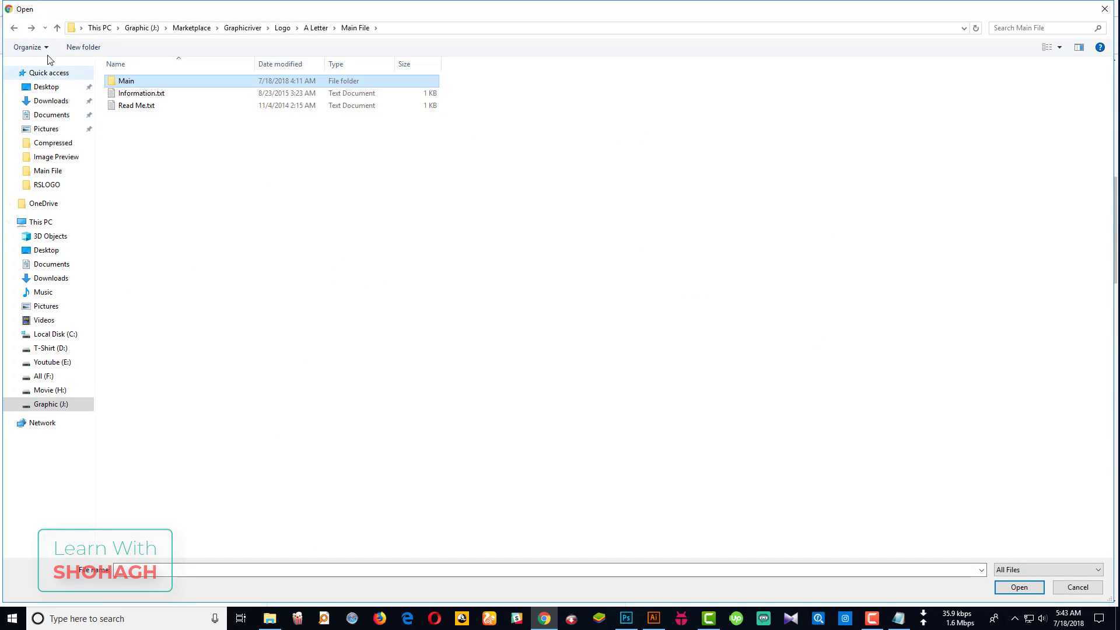
left_click(16, 29)
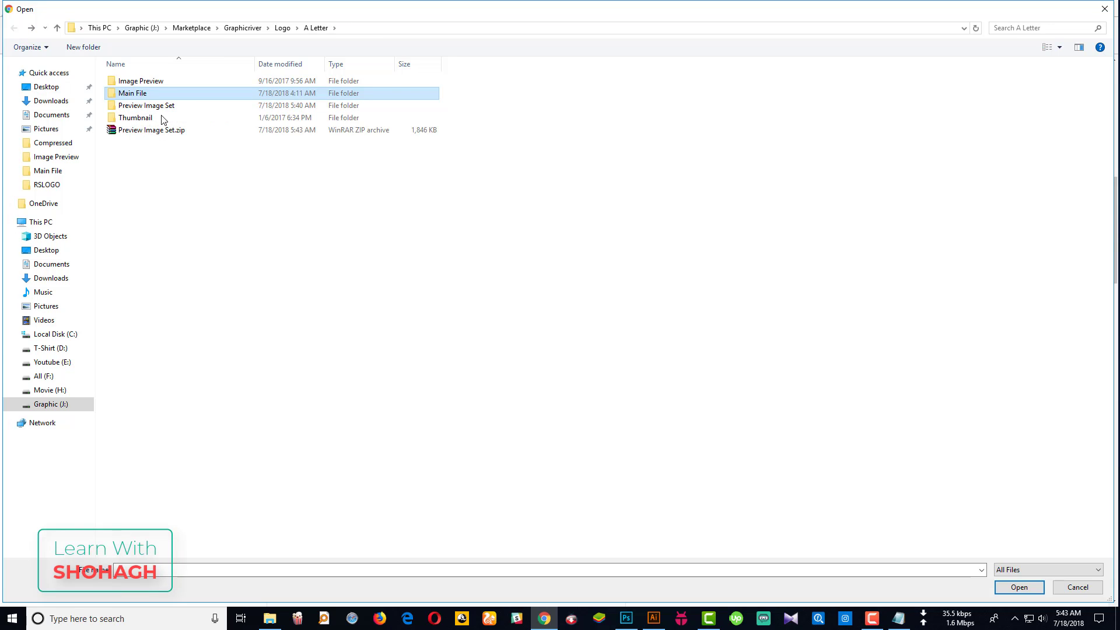
right_click(133, 93)
mouse_move(163, 331)
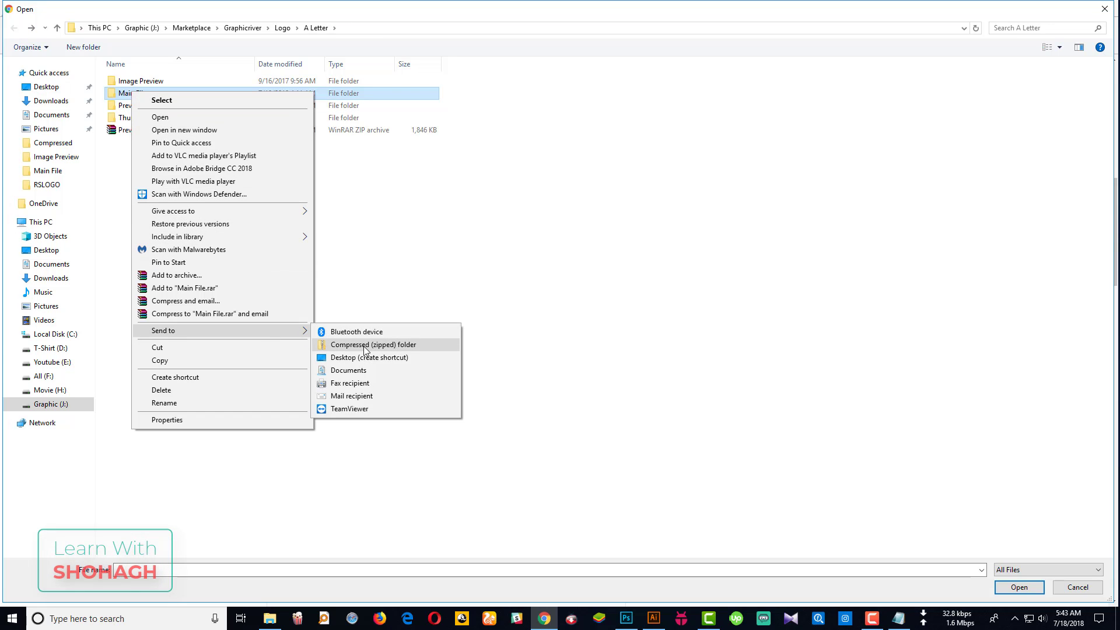
left_click(364, 345)
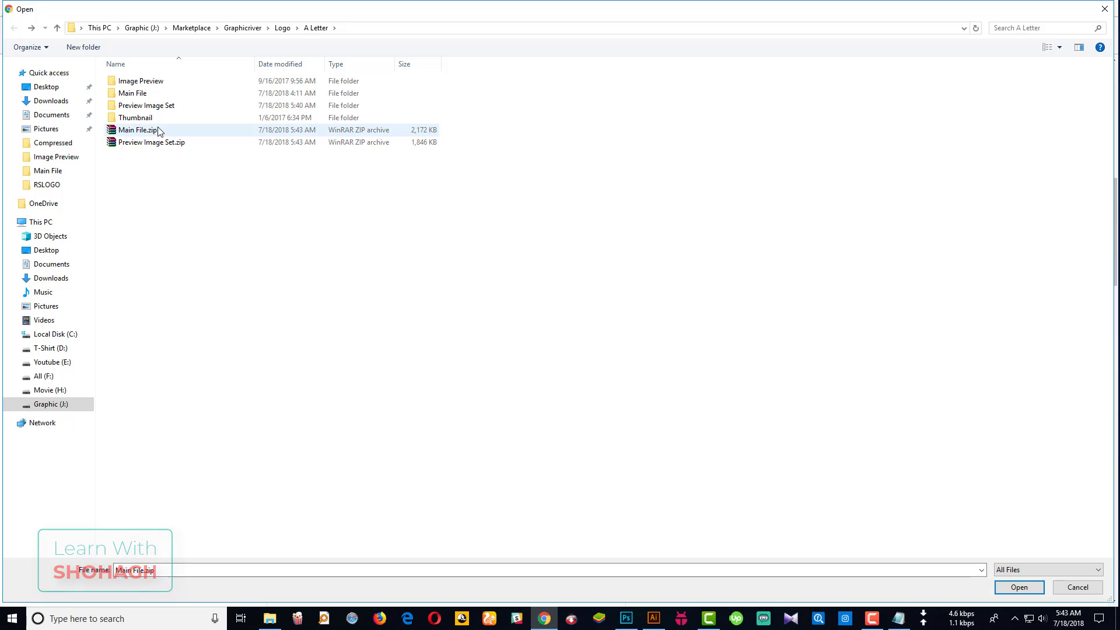
double_click(159, 131)
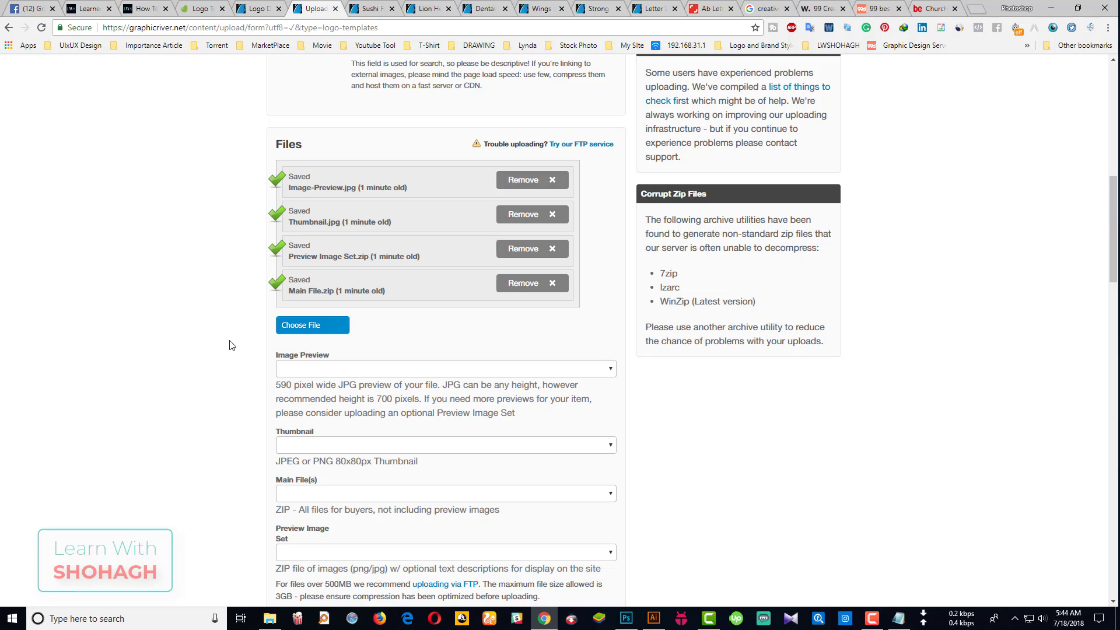
- Set Image Preview to Image-Preview.jpg and Thumbnail to Thumbnail.jpg
left_click(387, 368)
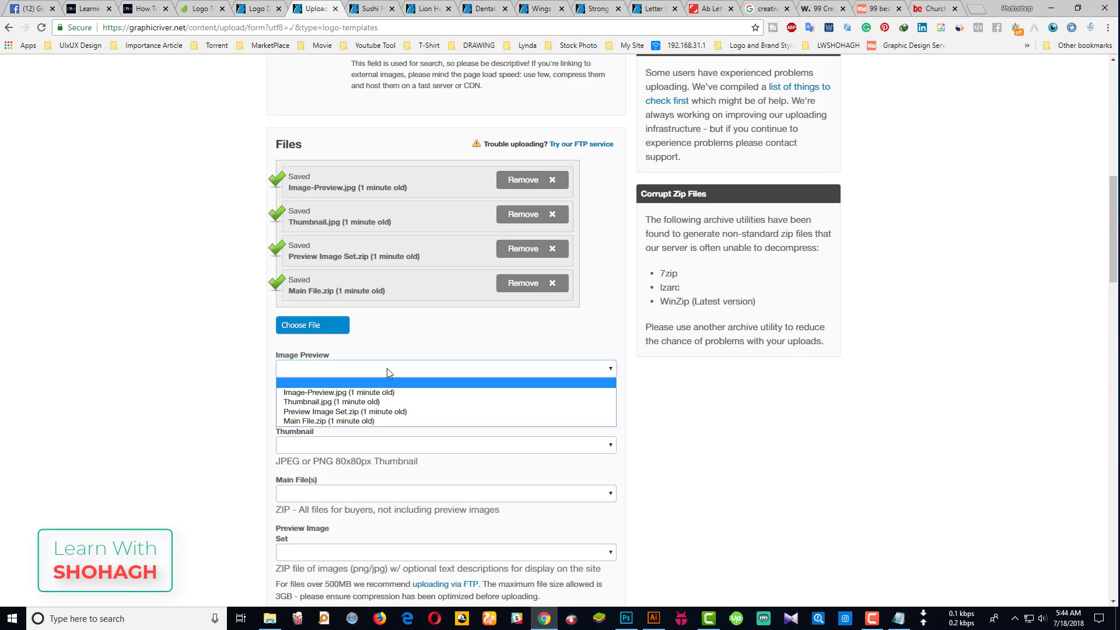
left_click(251, 362)
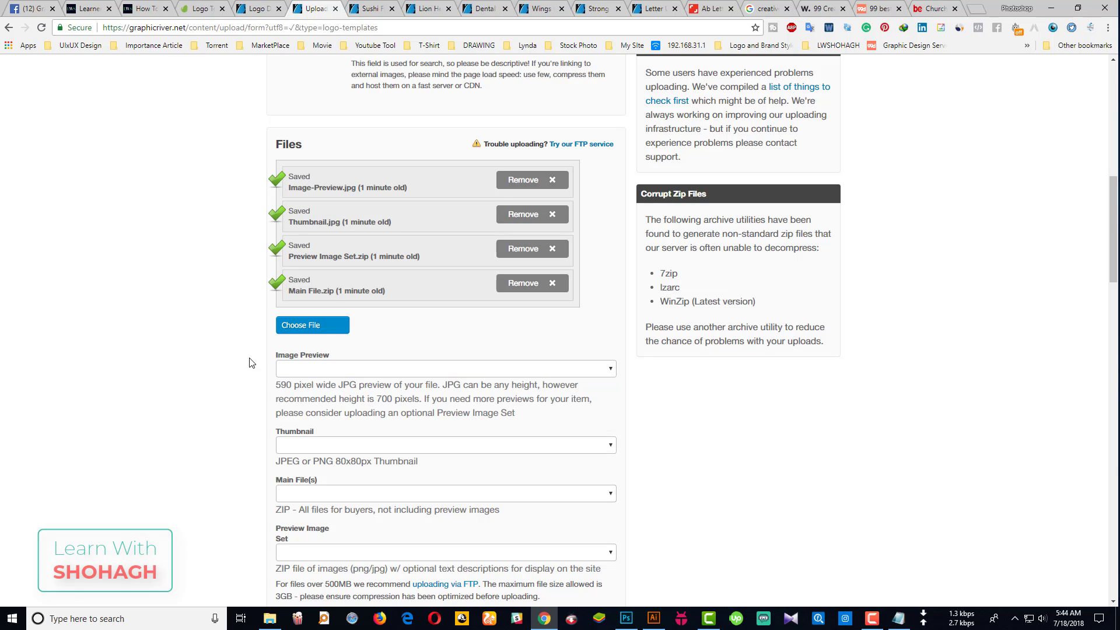
left_click(323, 374)
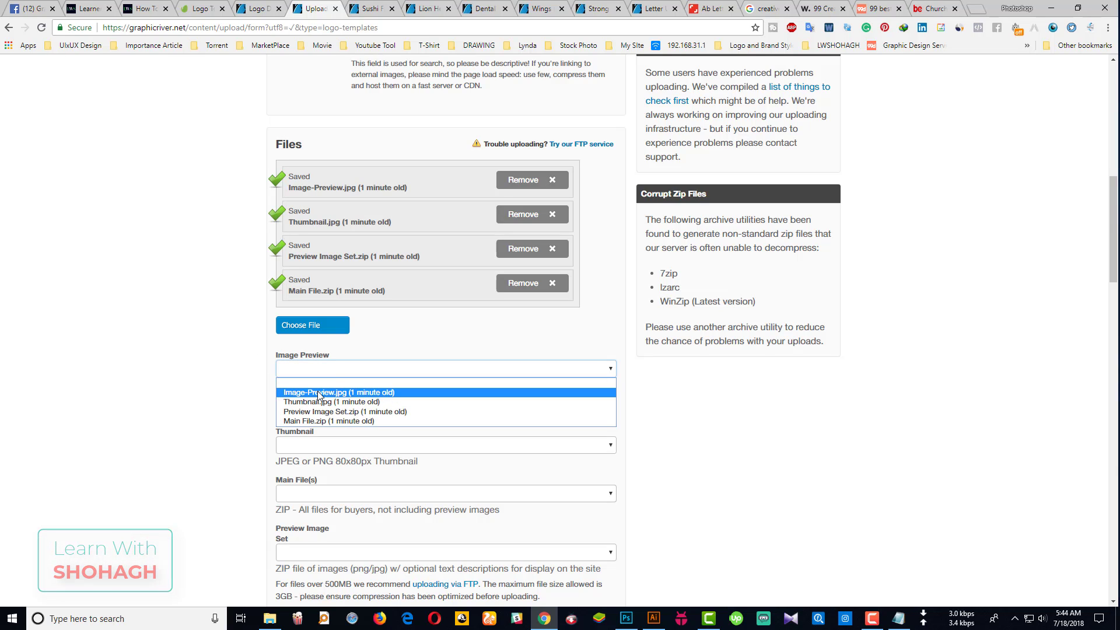
left_click(321, 394)
scroll(266, 442, "down", 1)
scroll(265, 442, "down", 1)
left_click(306, 329)
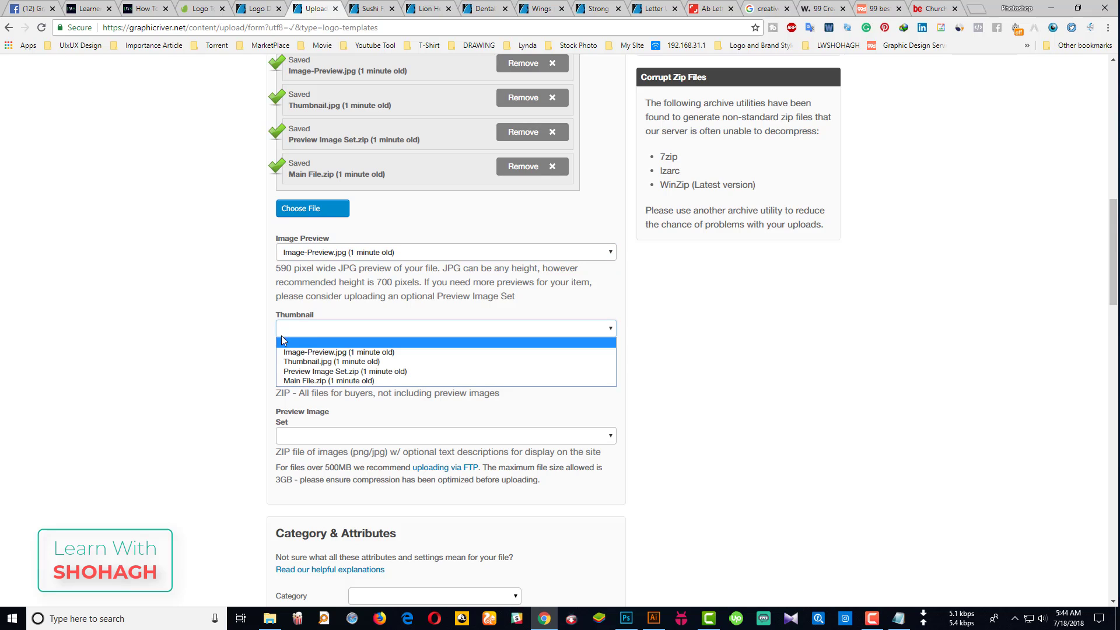
left_click(304, 360)
- Set Main File(s) to Main File.zip and Preview Image Set to Preview Image Set.zip
scroll(304, 366, "down", 1)
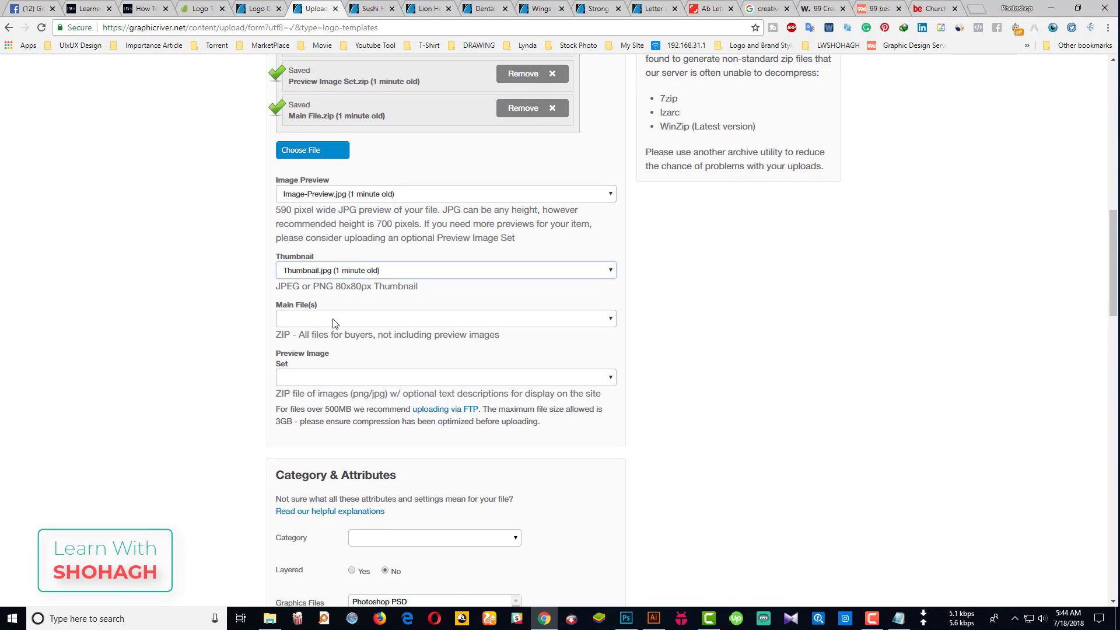
left_click(303, 319)
left_click(294, 371)
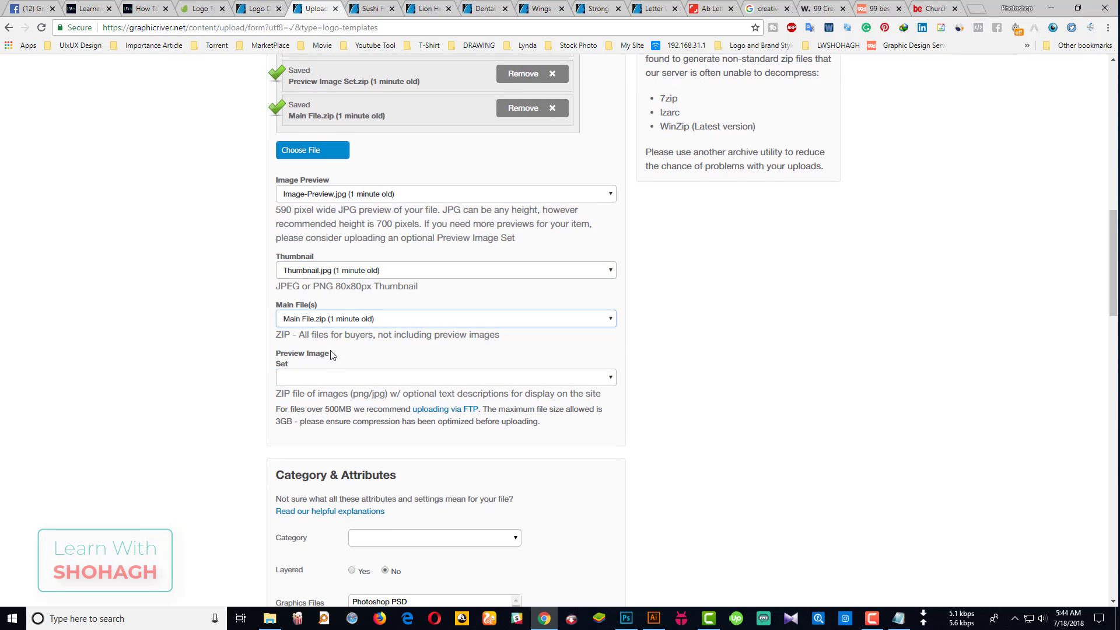
left_click(325, 379)
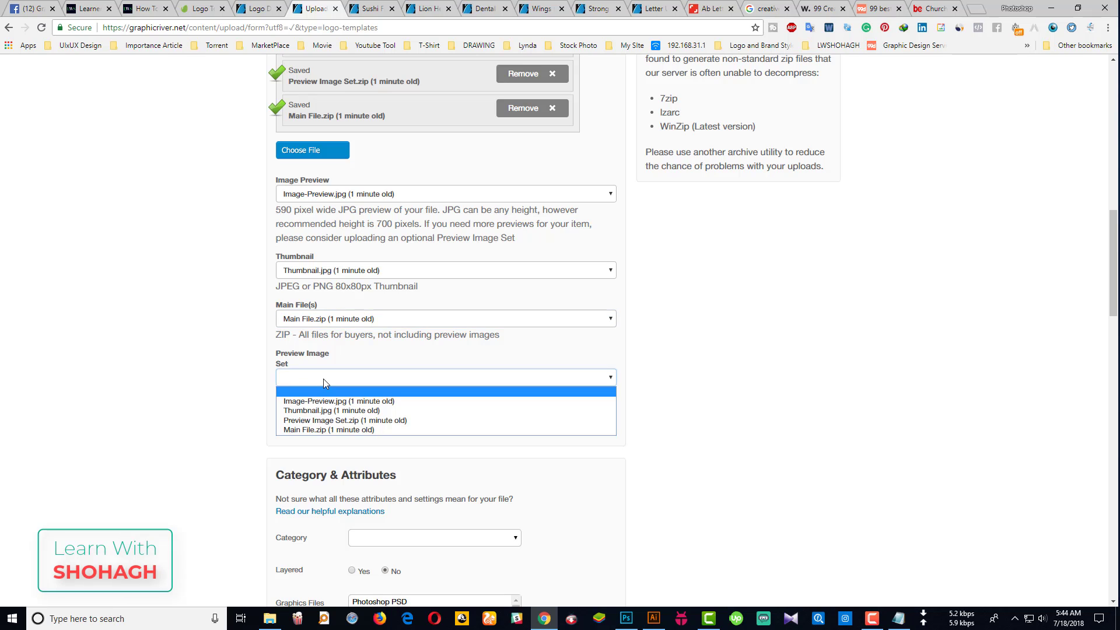
left_click(292, 420)
scroll(229, 423, "up", 1)
scroll(237, 420, "up", 5)
- Choose '- Letters' as the Logo Templates category, then view the Lion Heart item page for reference
scroll(237, 420, "up", 3)
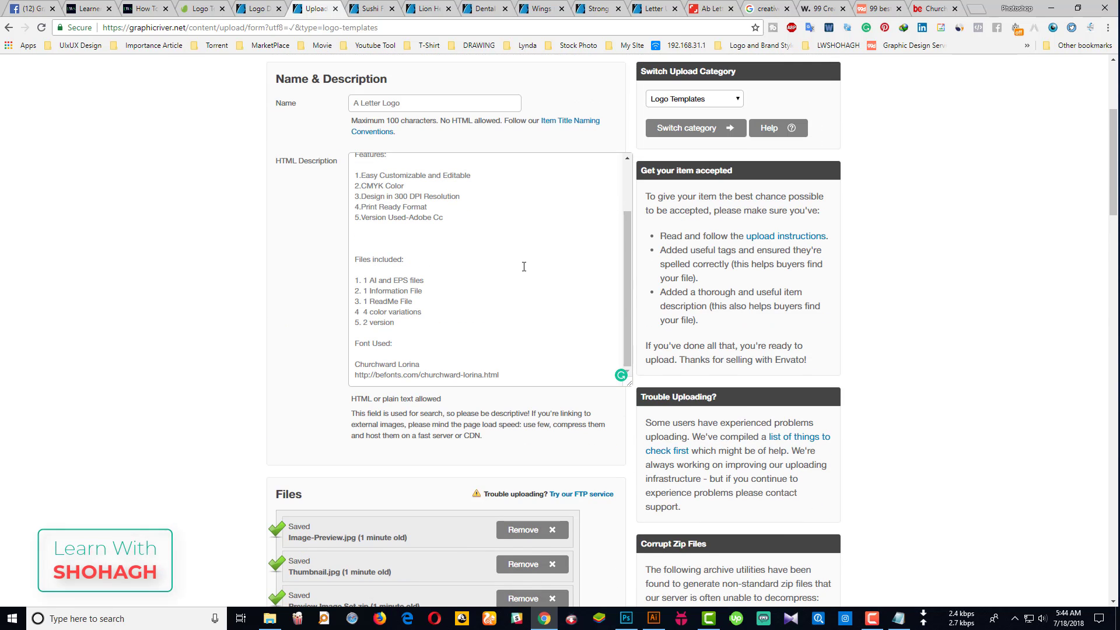
scroll(323, 220, "down", 5)
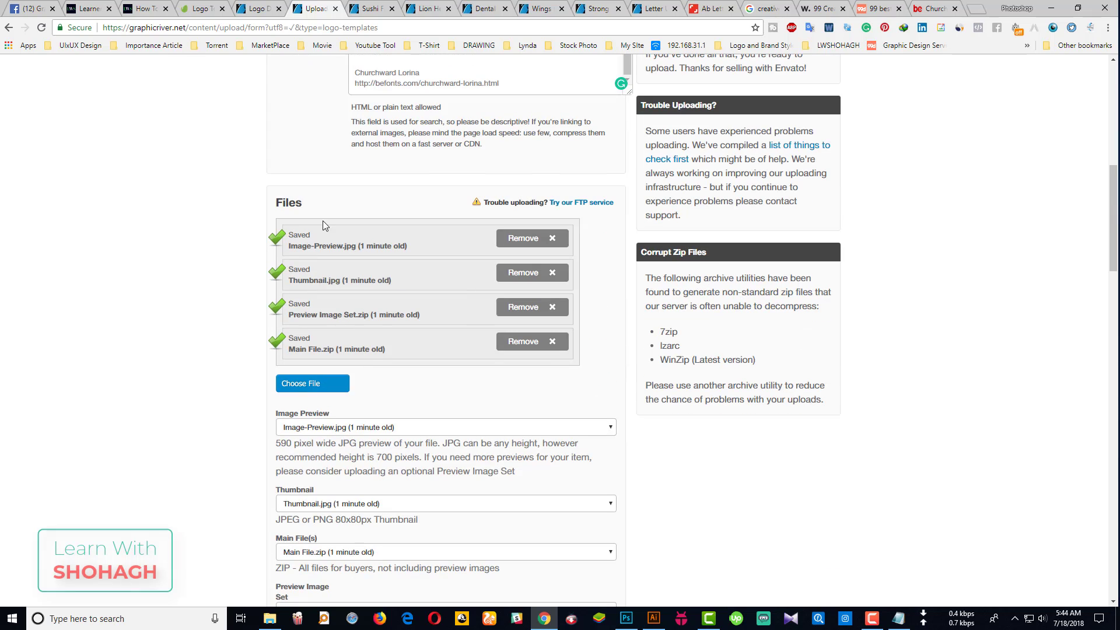
scroll(261, 255, "down", 3)
scroll(200, 278, "down", 3)
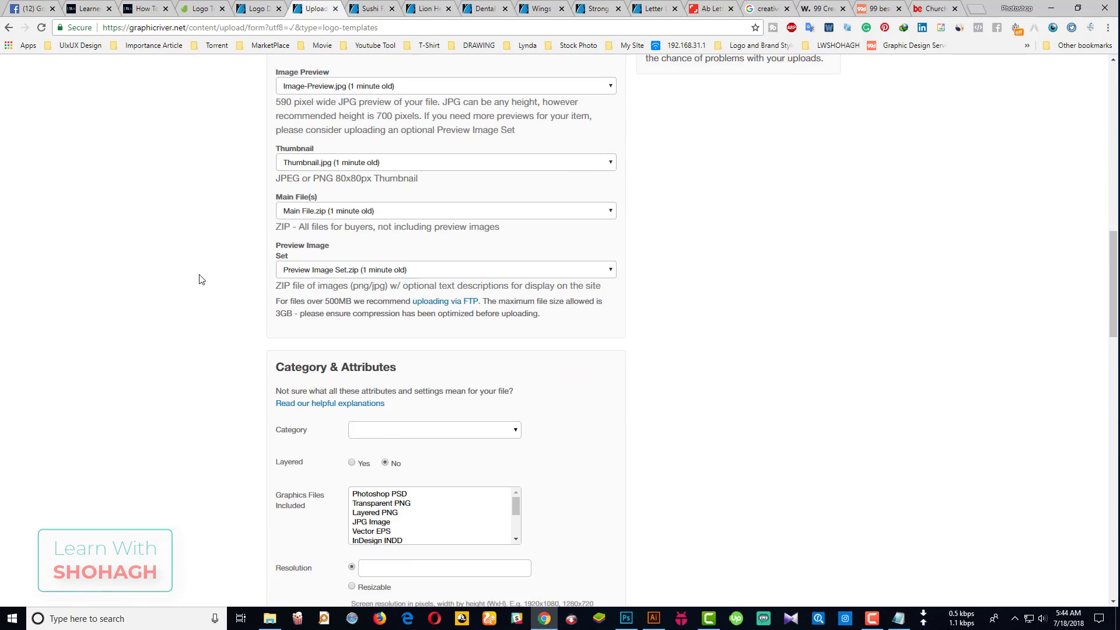
scroll(205, 285, "down", 2)
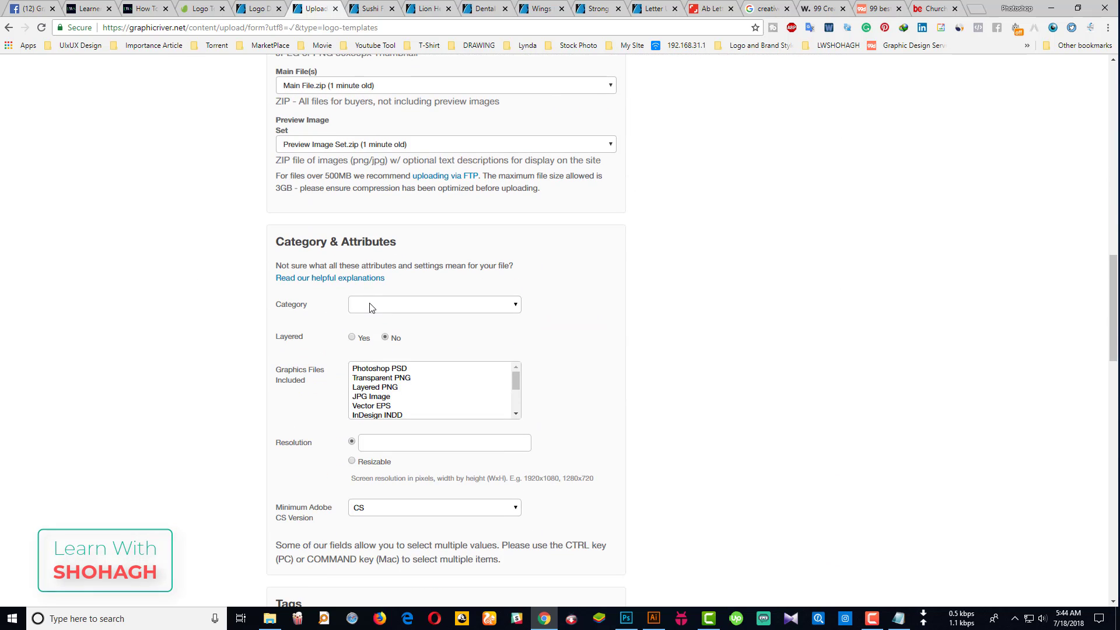
left_click(383, 304)
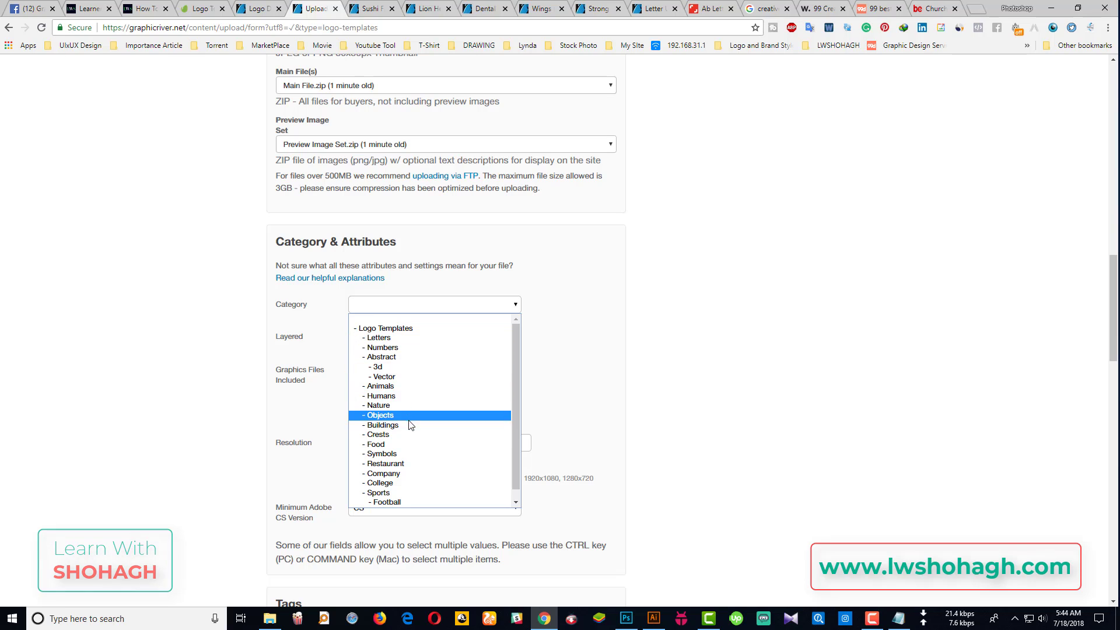
left_click(392, 339)
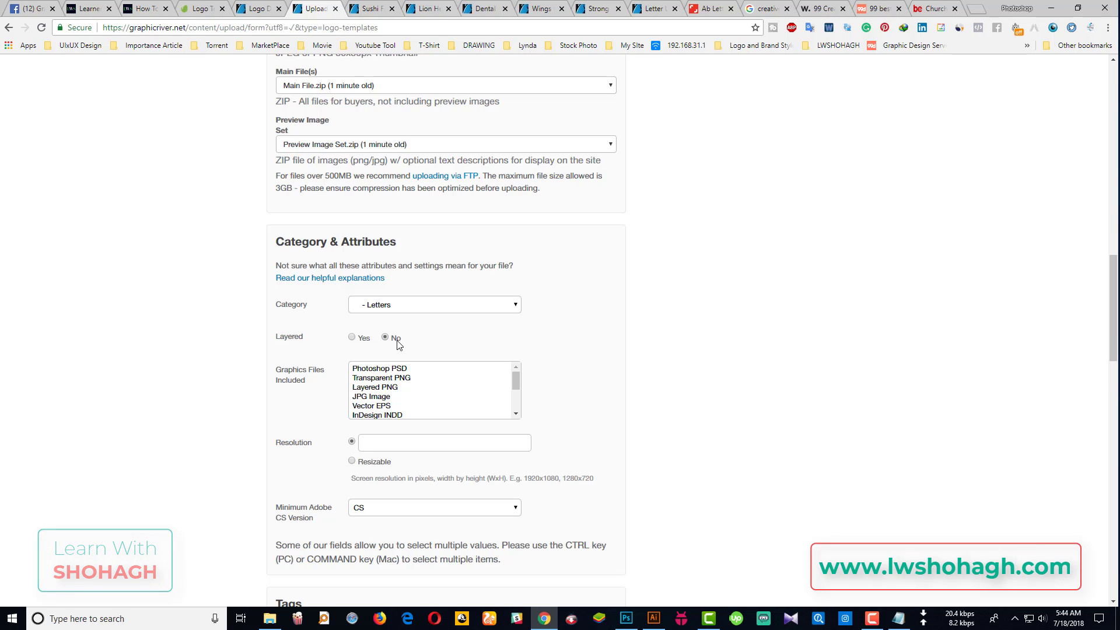
left_click(430, 9)
scroll(917, 348, "down", 5)
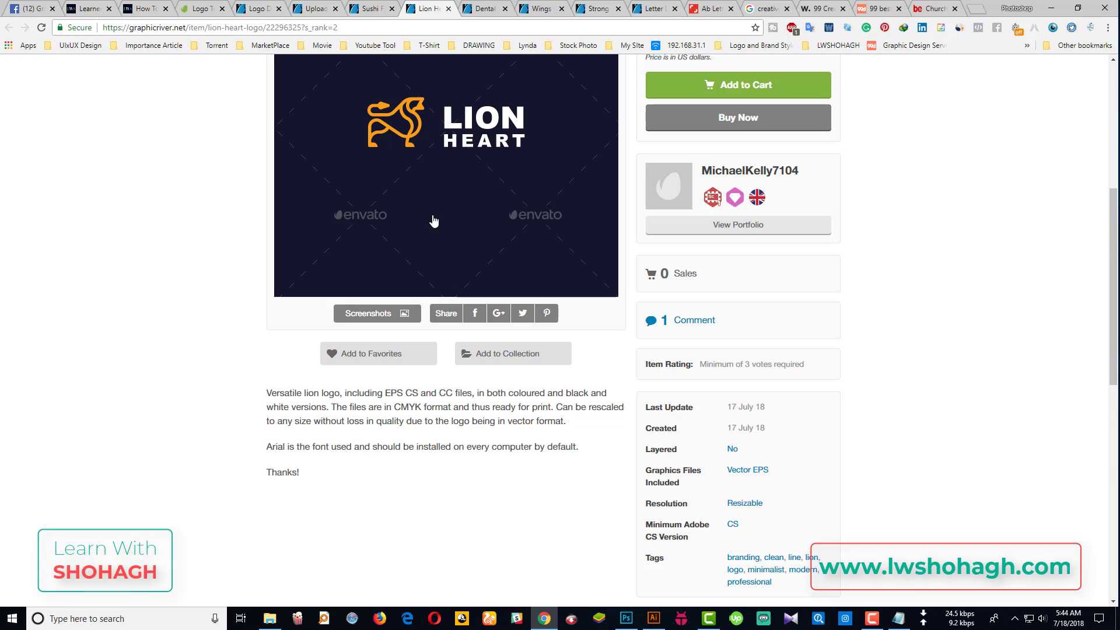
- Bring the Alphabet logo document to the front in the design program to check it
left_click(626, 619)
left_click(627, 620)
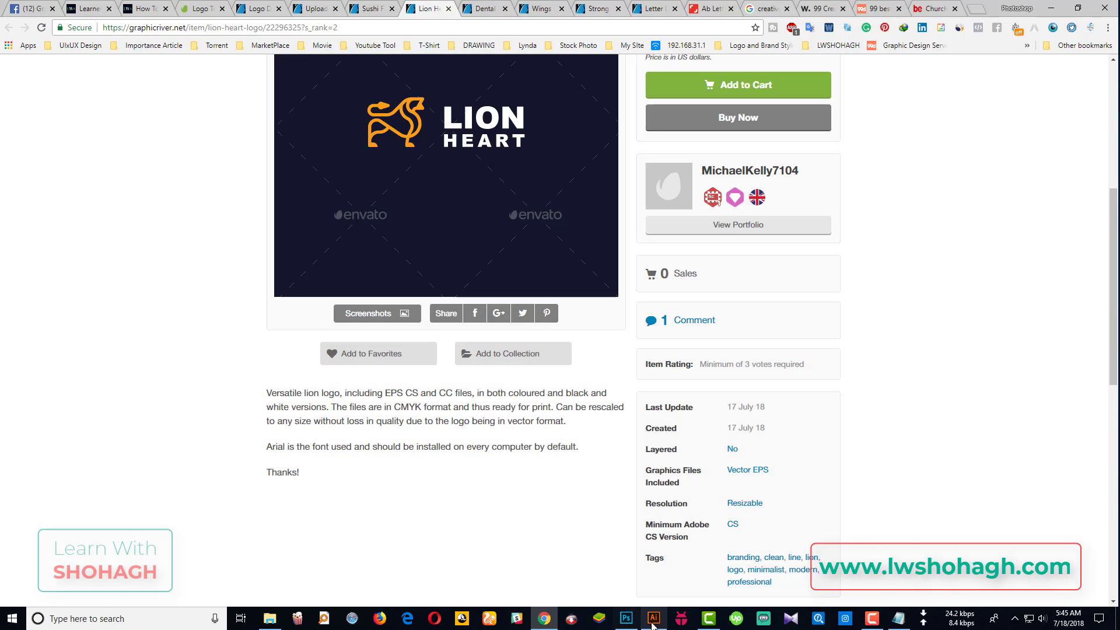
left_click(654, 620)
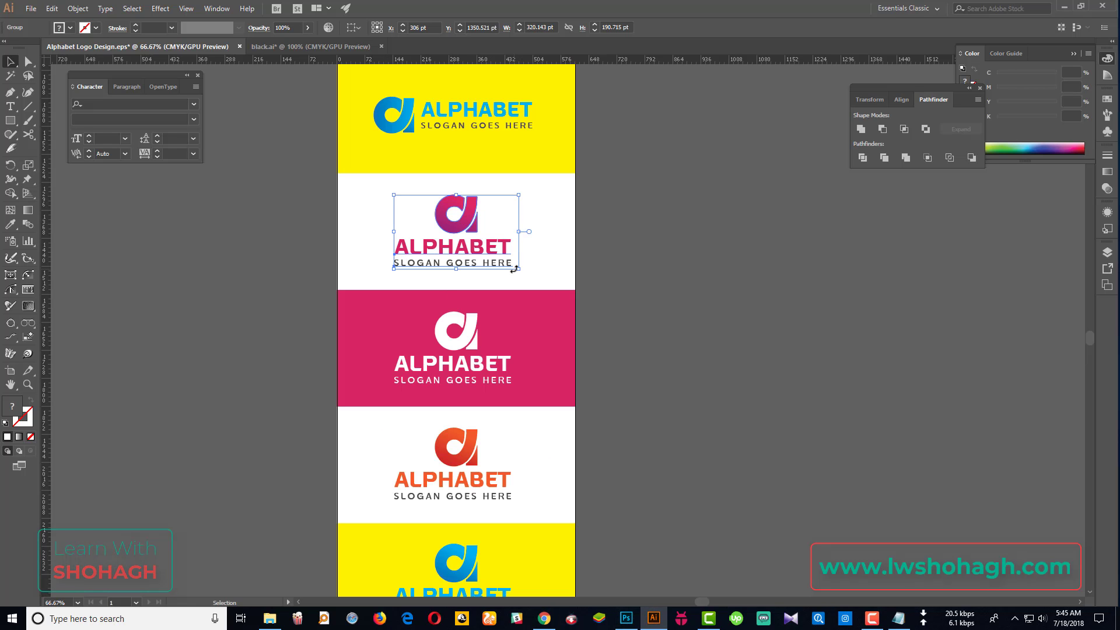
- Back on the upload form, mark Vector EPS and AI Illustrator as included graphics files
left_click(544, 618)
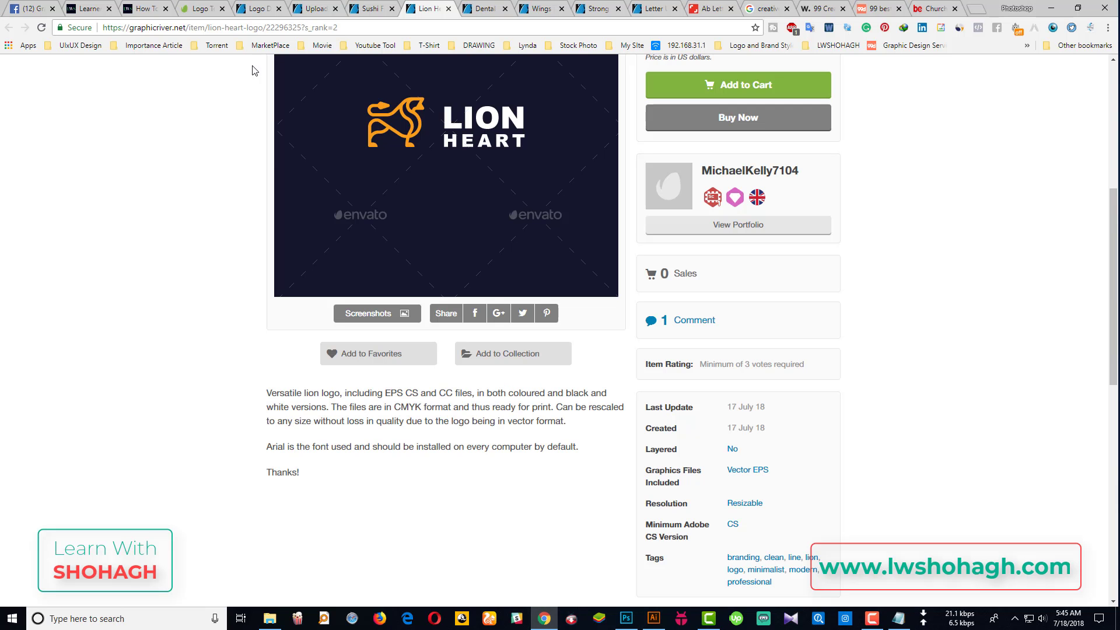
left_click(315, 9)
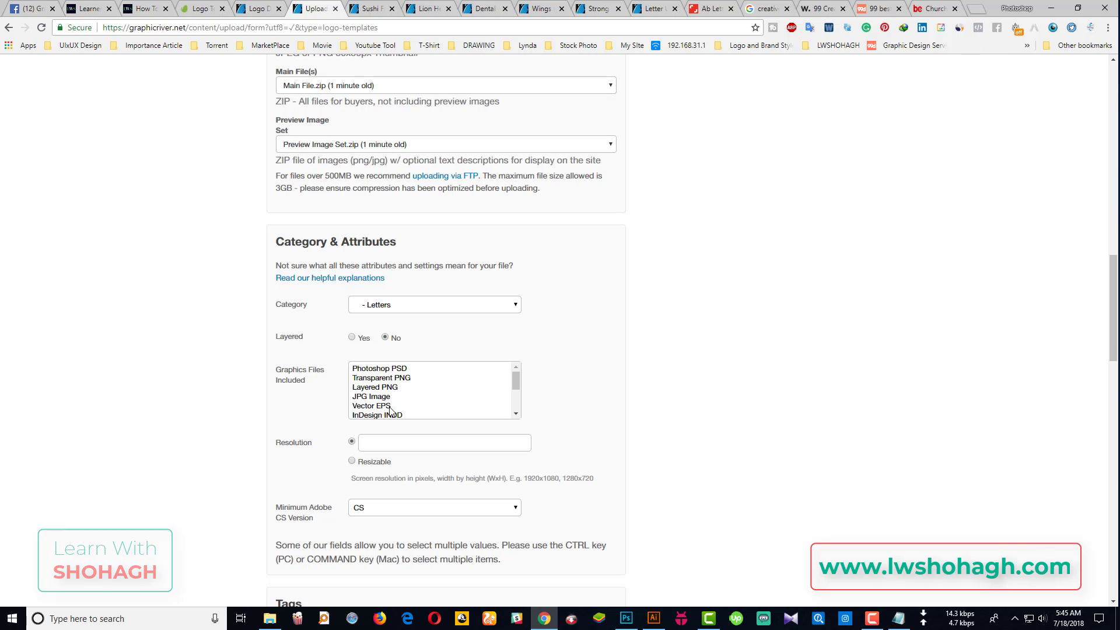
left_click(371, 407)
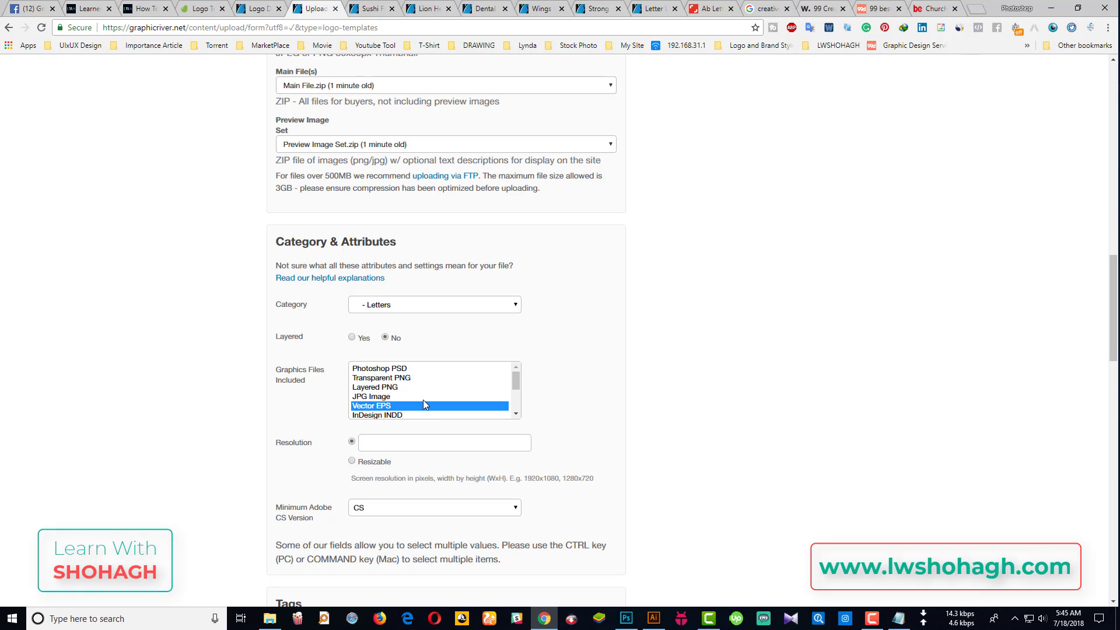
scroll(423, 400, "down", 2)
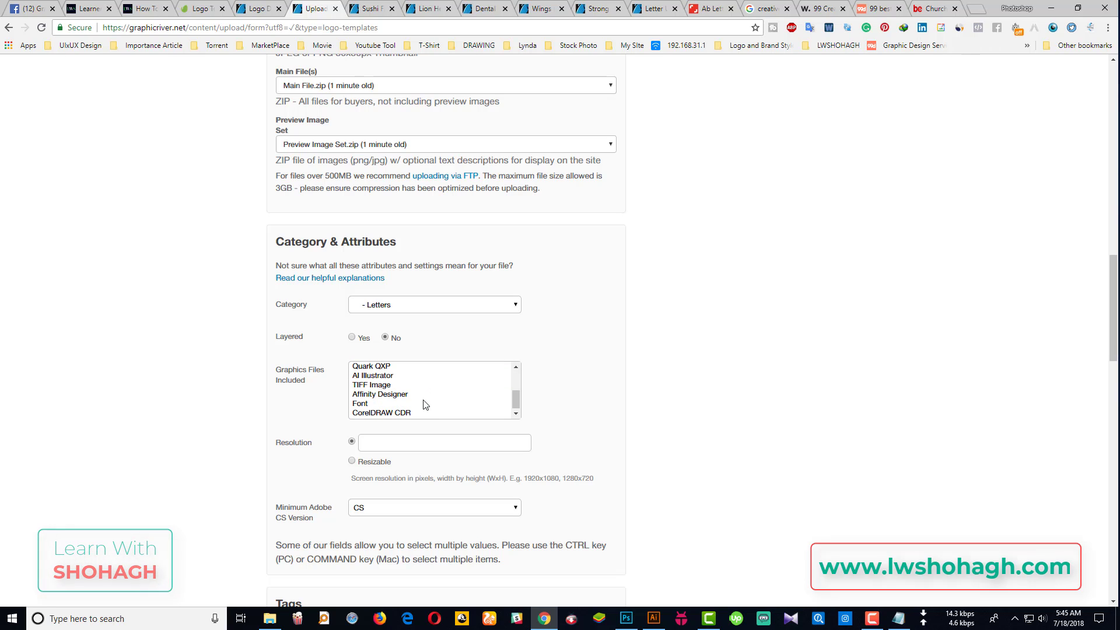
left_click(372, 377)
left_click_drag(514, 405, 515, 407)
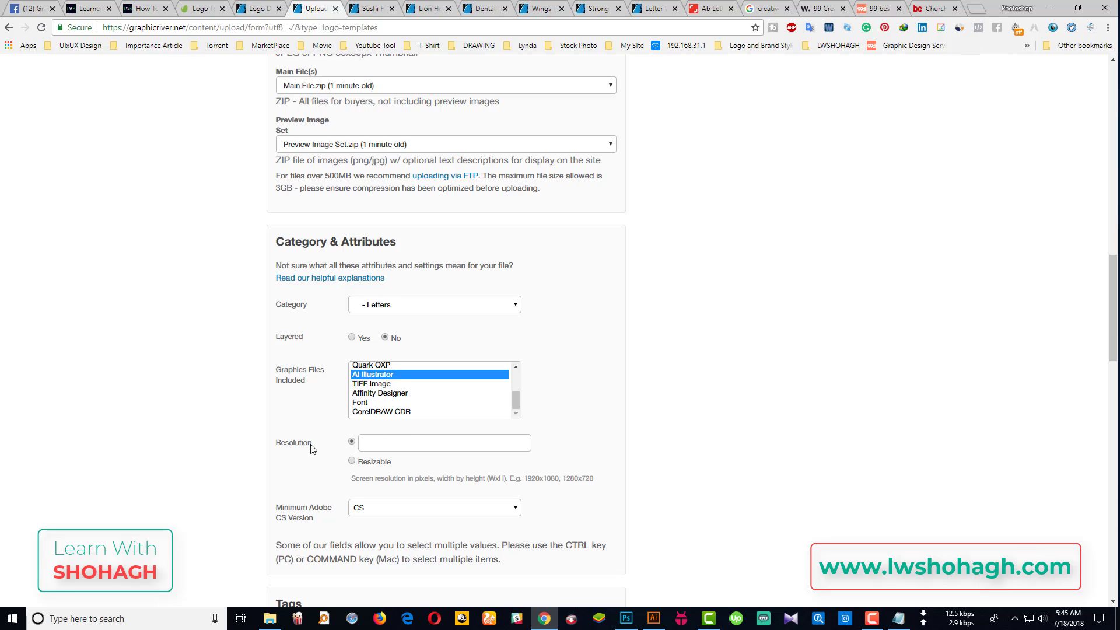
- Look up and copy the word 'Resizable' from the Sushi Fish Logo item details
key("ctrl+Tab")
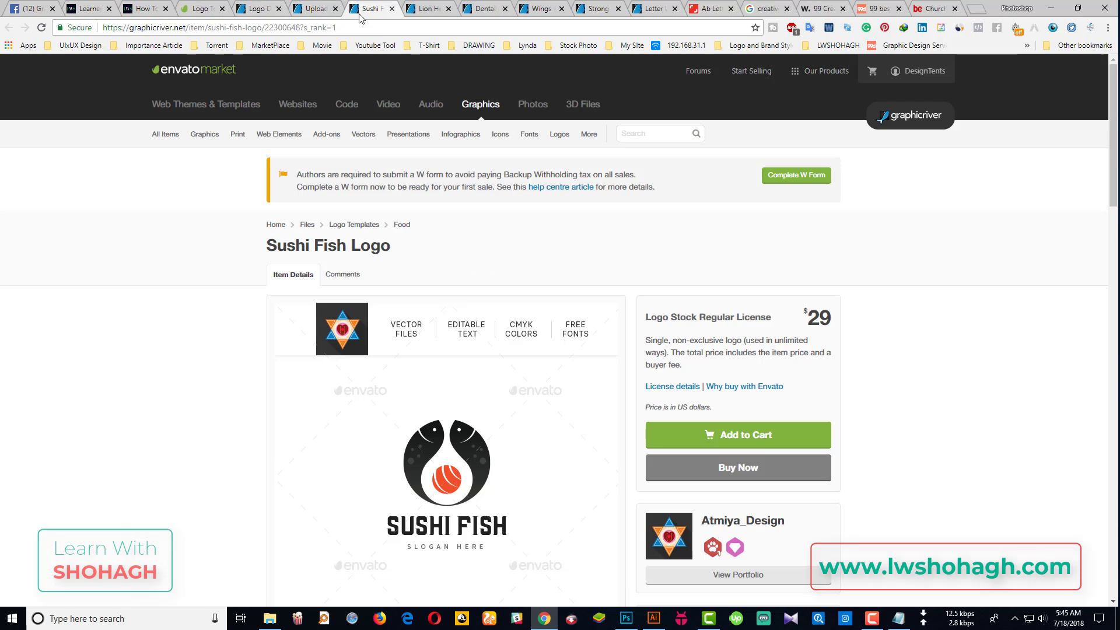
scroll(852, 434, "down", 3)
scroll(758, 458, "down", 2)
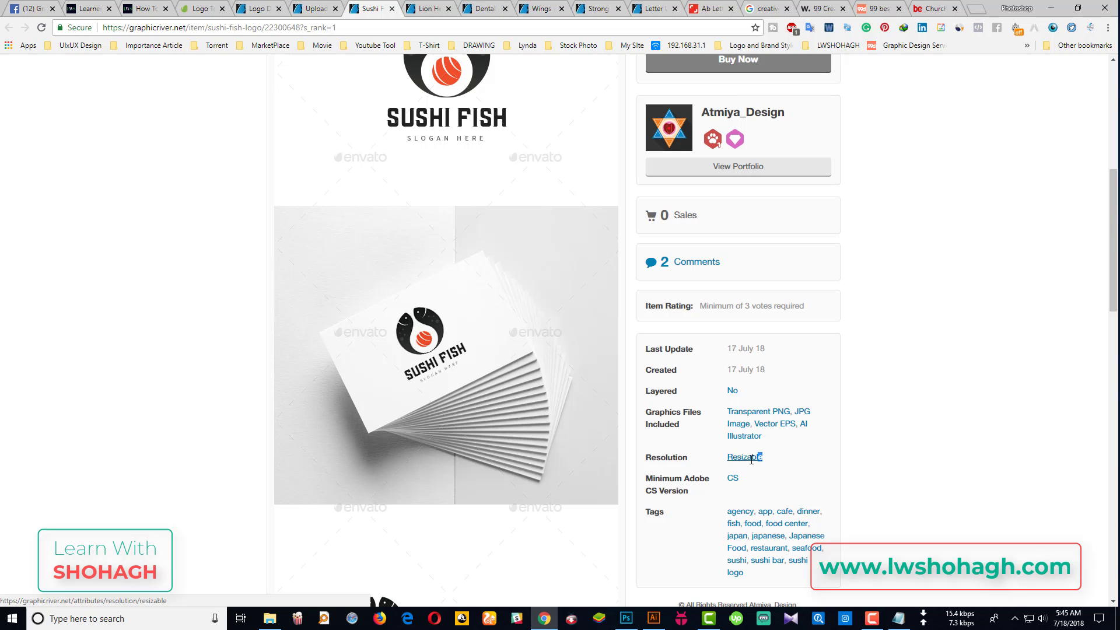
left_click_drag(761, 457, 727, 458)
key("ctrl+c")
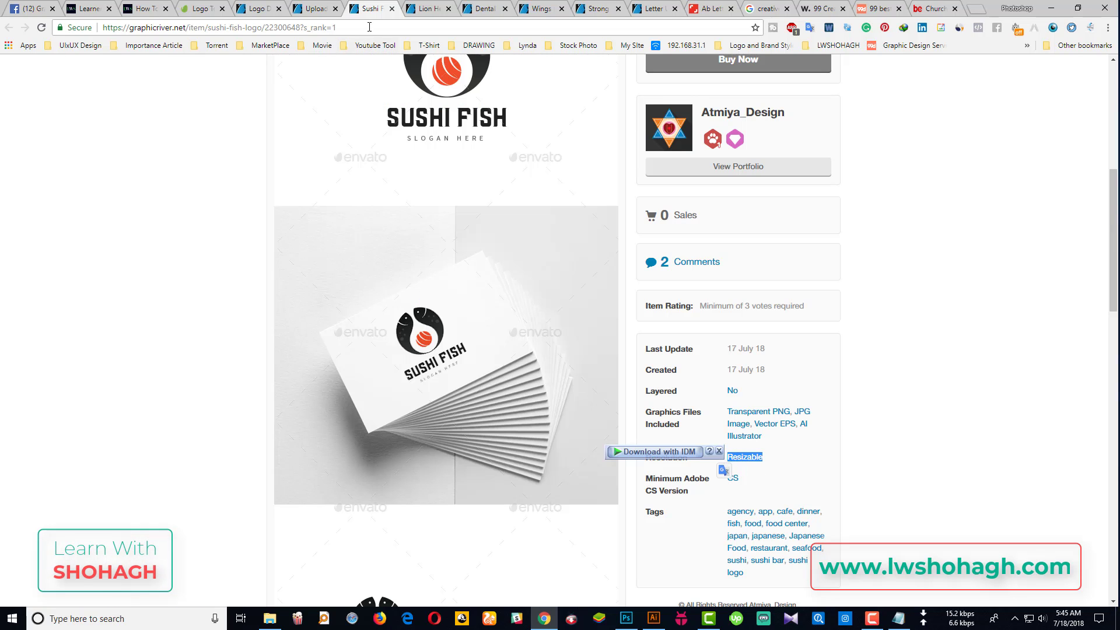
left_click(369, 27)
key("ctrl+v")
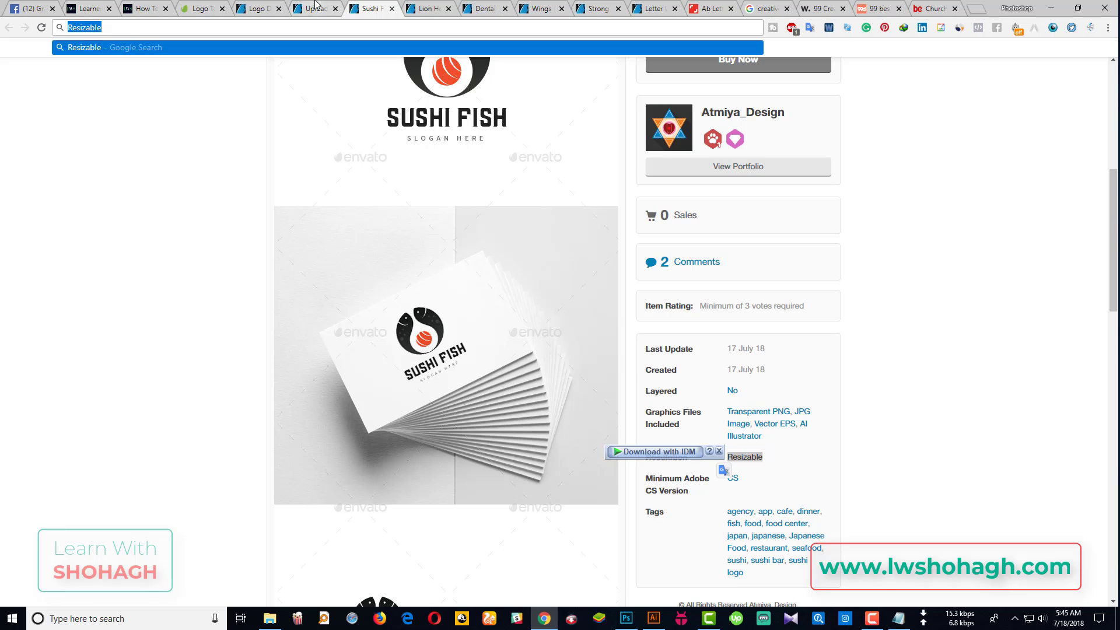
left_click(315, 8)
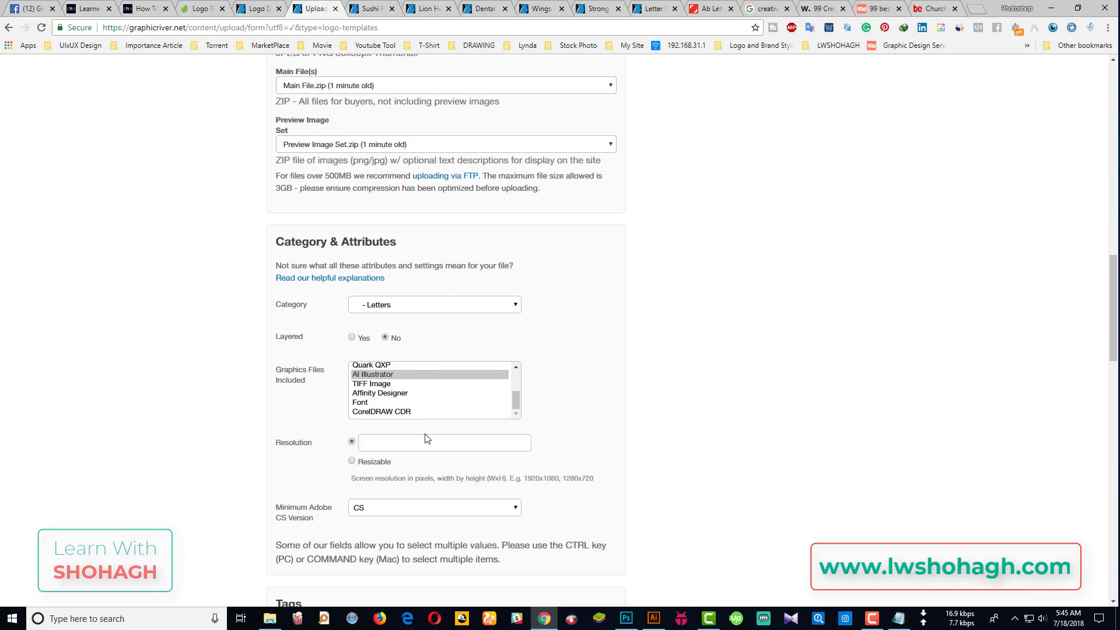
- Set Resolution to Resizable, keep minimum Adobe CS version at CS, and return to Sushi Fish Logo
left_click(374, 462)
scroll(322, 454, "down", 2)
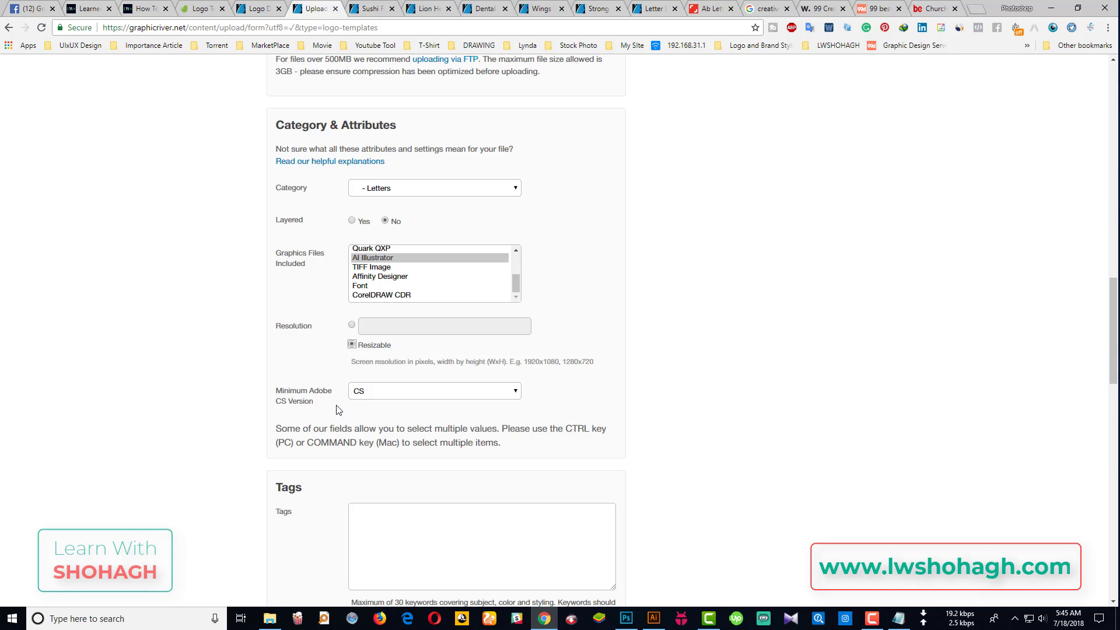
left_click(374, 399)
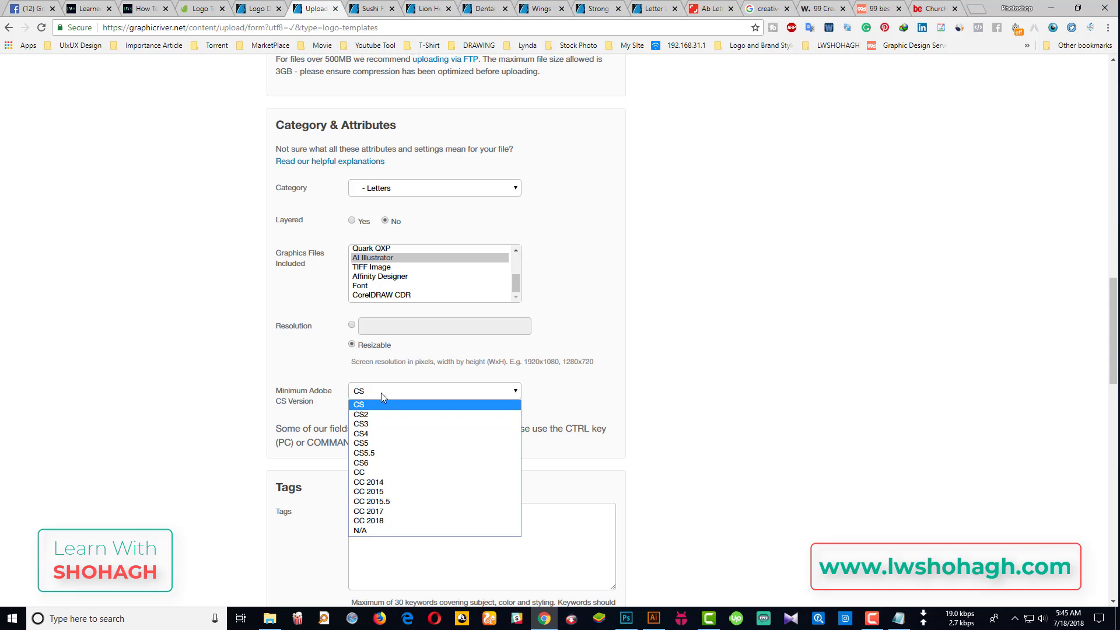
left_click(380, 391)
scroll(273, 380, "down", 3)
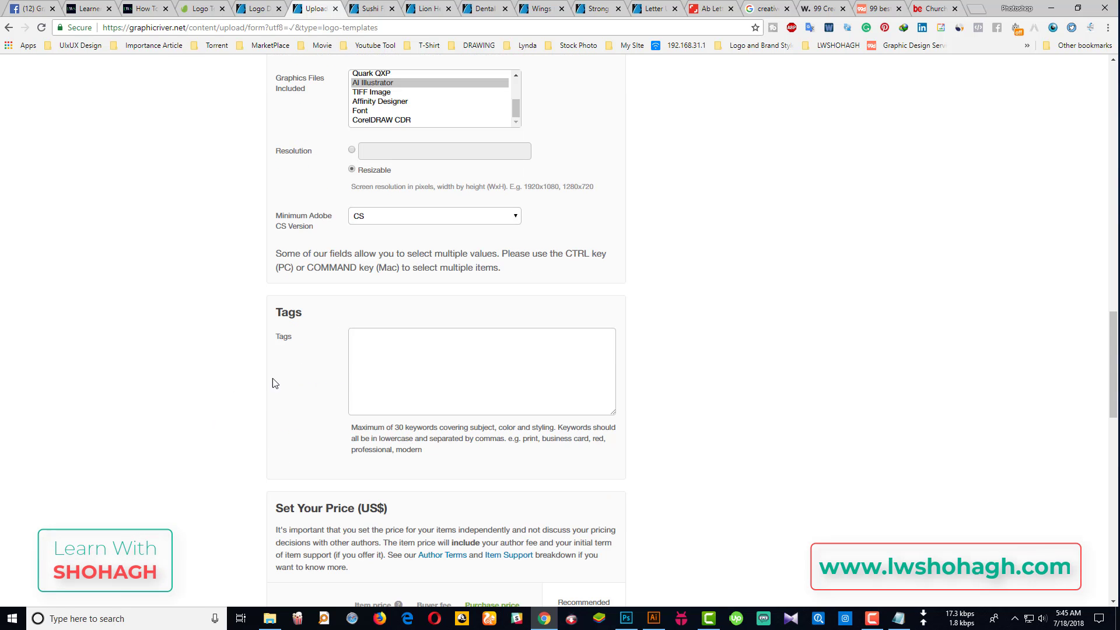
key("ctrl+Tab")
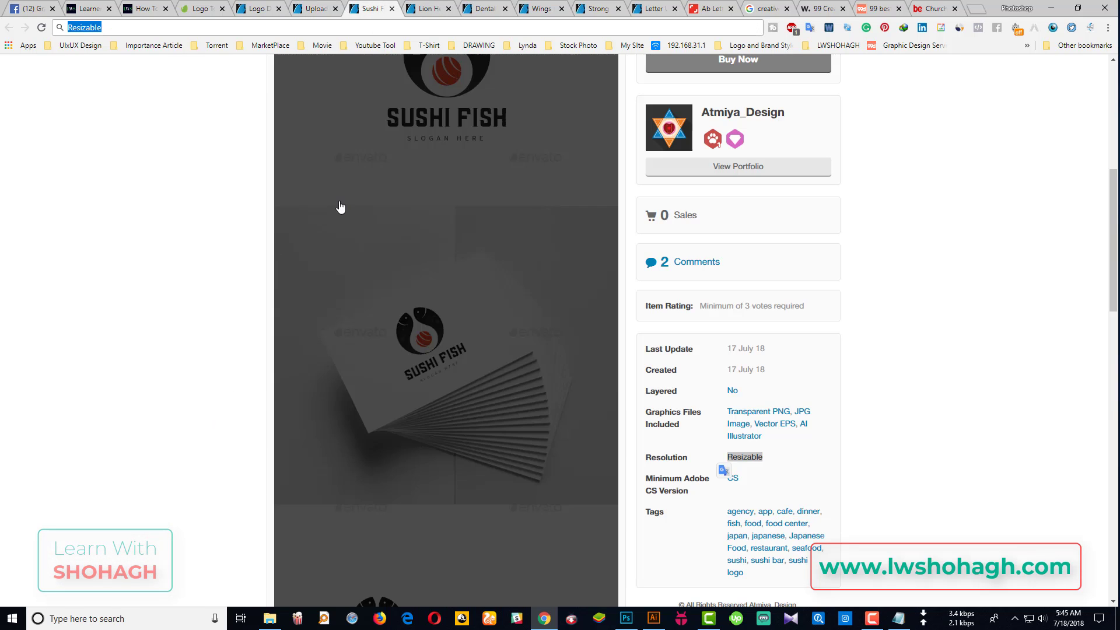
scroll(336, 223, "up", 3)
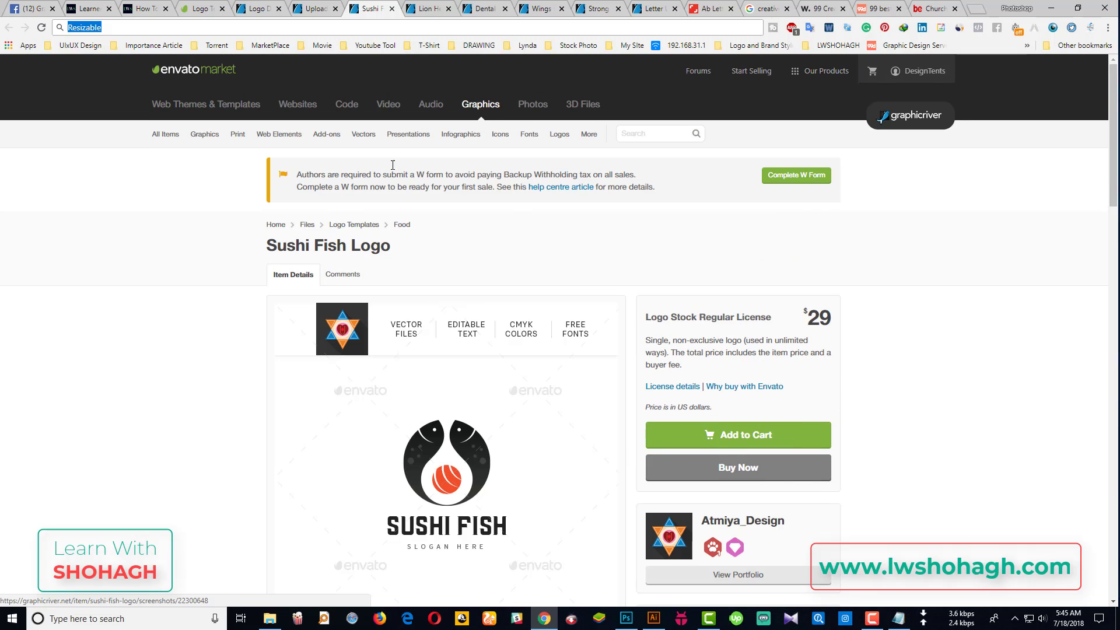
- Search the logo templates for 'A letter logo'
left_click(556, 135)
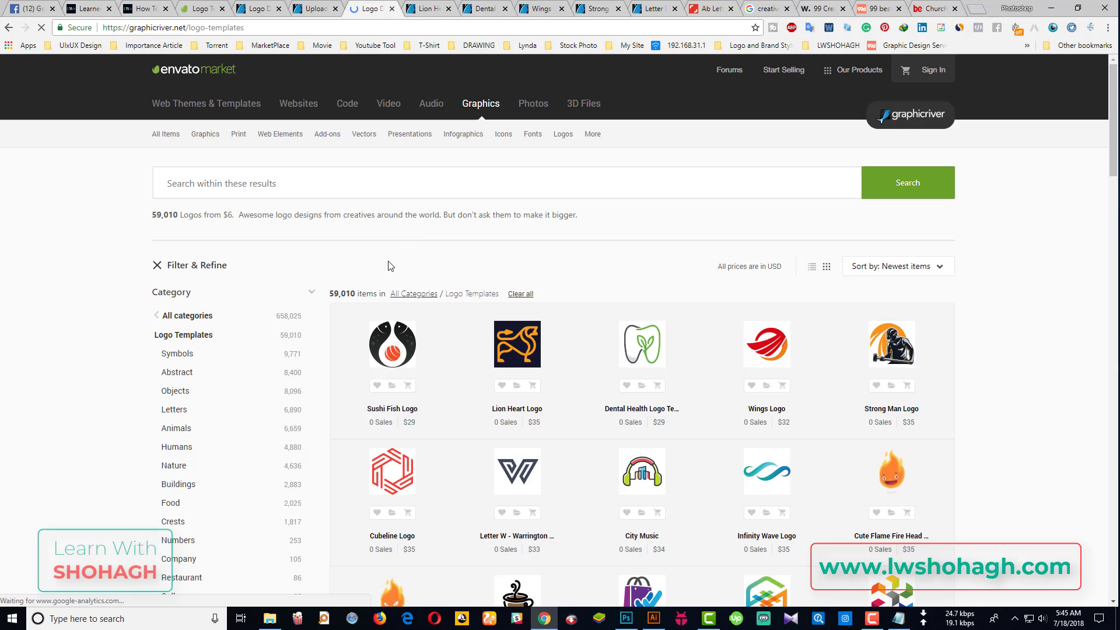
left_click(396, 183)
type("A ")
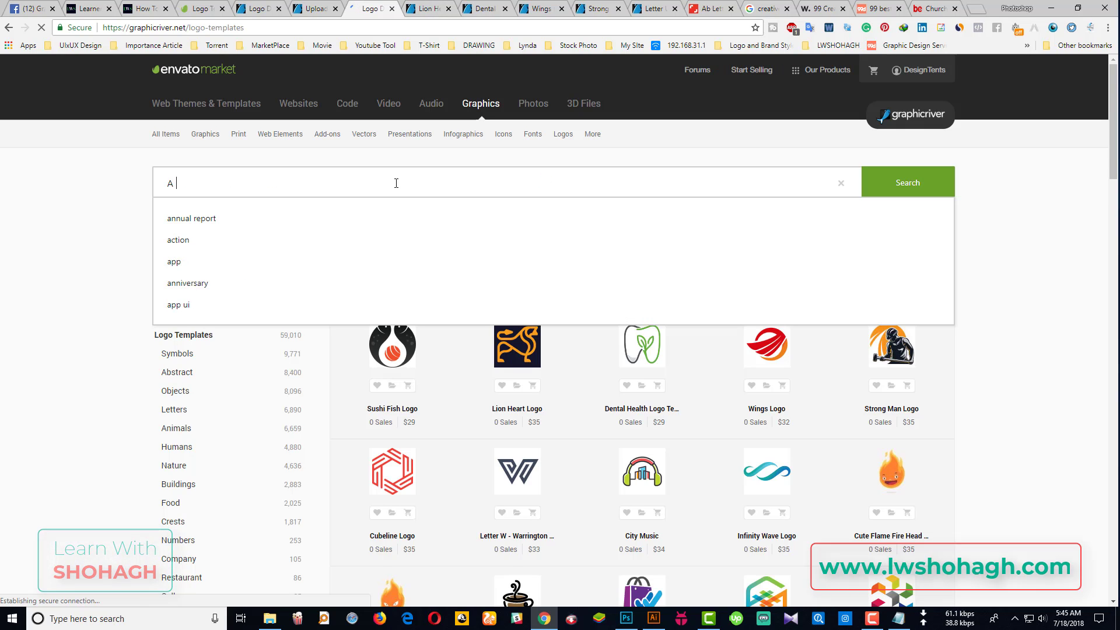
type("letter logo")
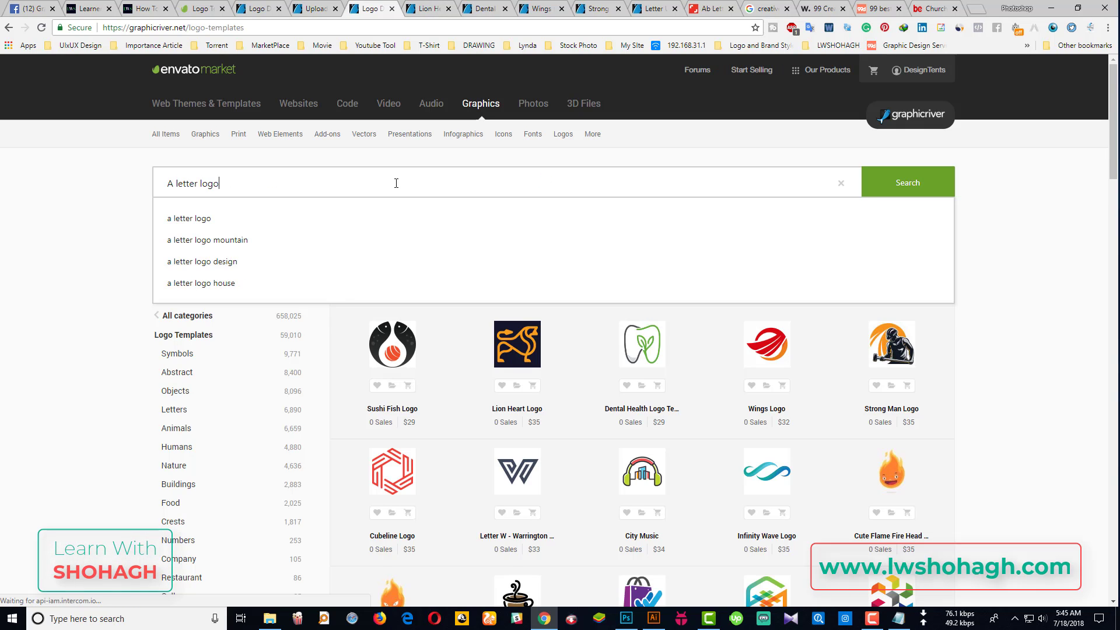
key("Return")
- Close the old reference logo tabs and open an A Letter Logo result in a new tab
left_click(448, 8)
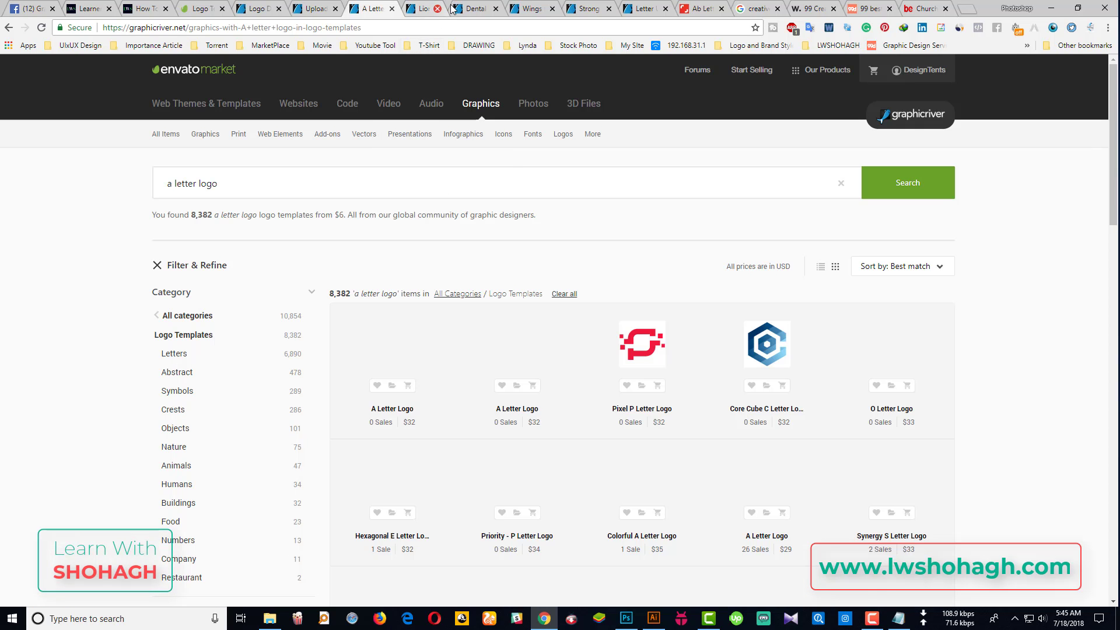
left_click(448, 8)
left_click(448, 8)
left_click(448, 9)
left_click(449, 8)
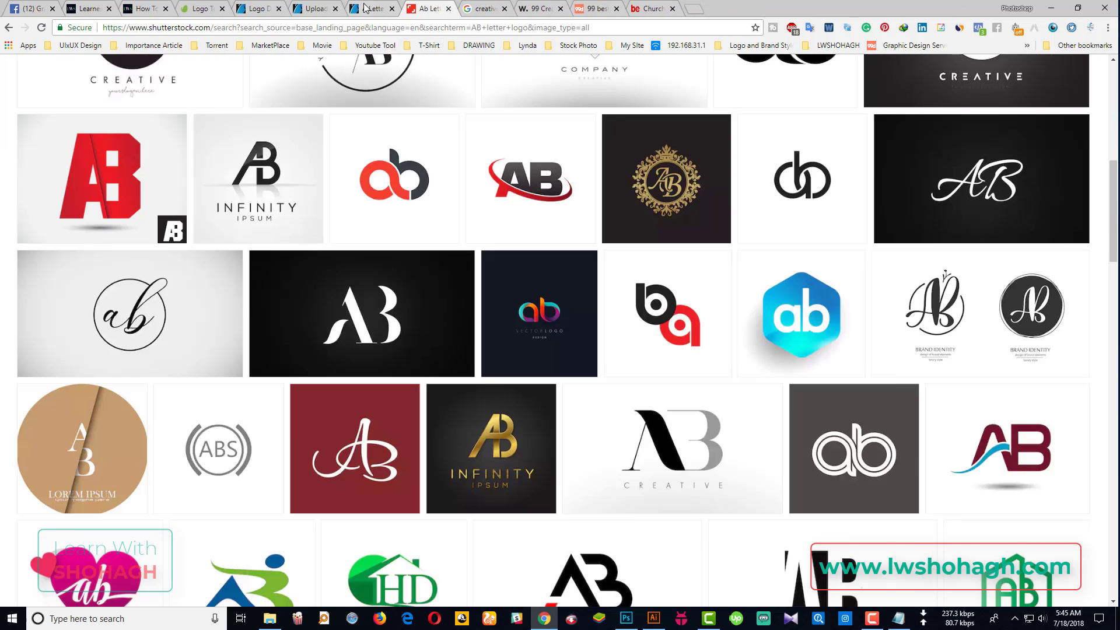
left_click(373, 9)
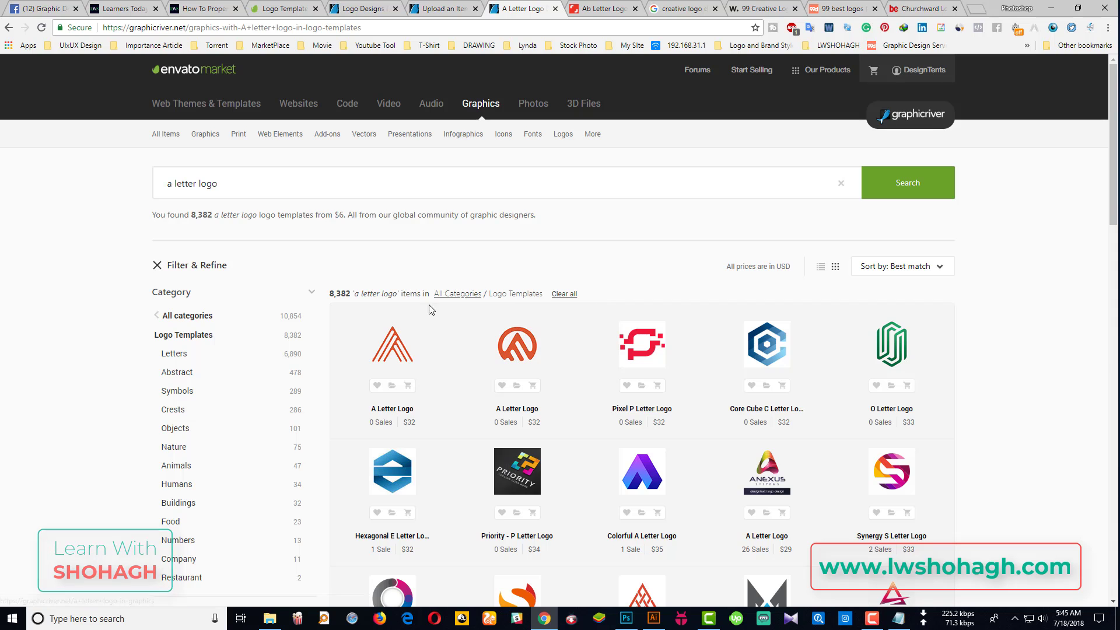
scroll(829, 414, "down", 2)
middle_click(766, 351)
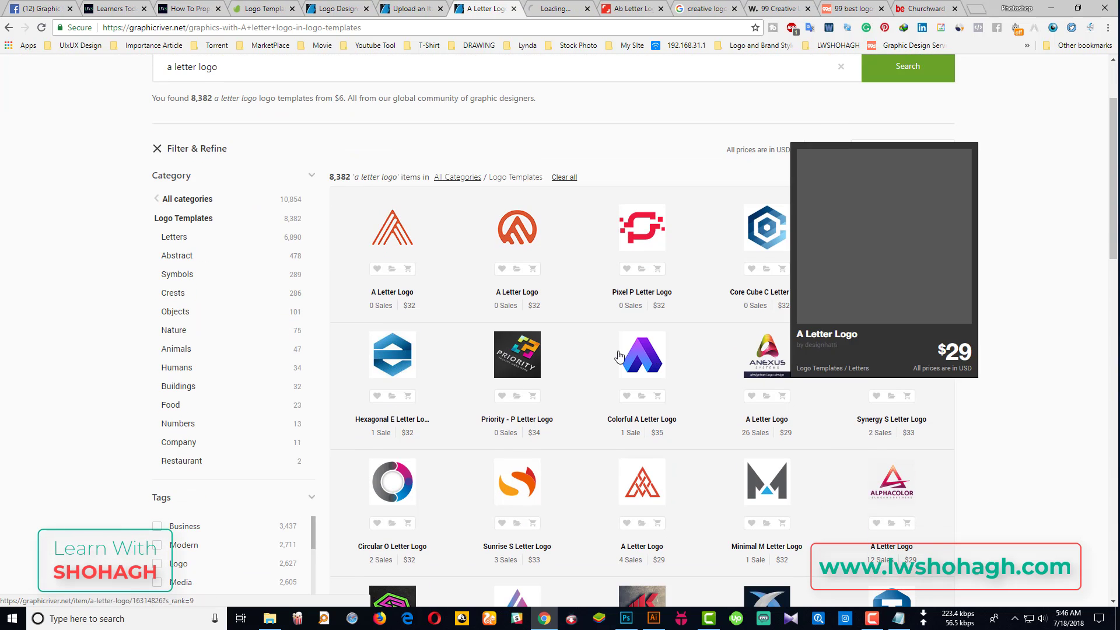
- Select the A Letter Logo item's full tag list and return to the upload form
left_click(537, 11)
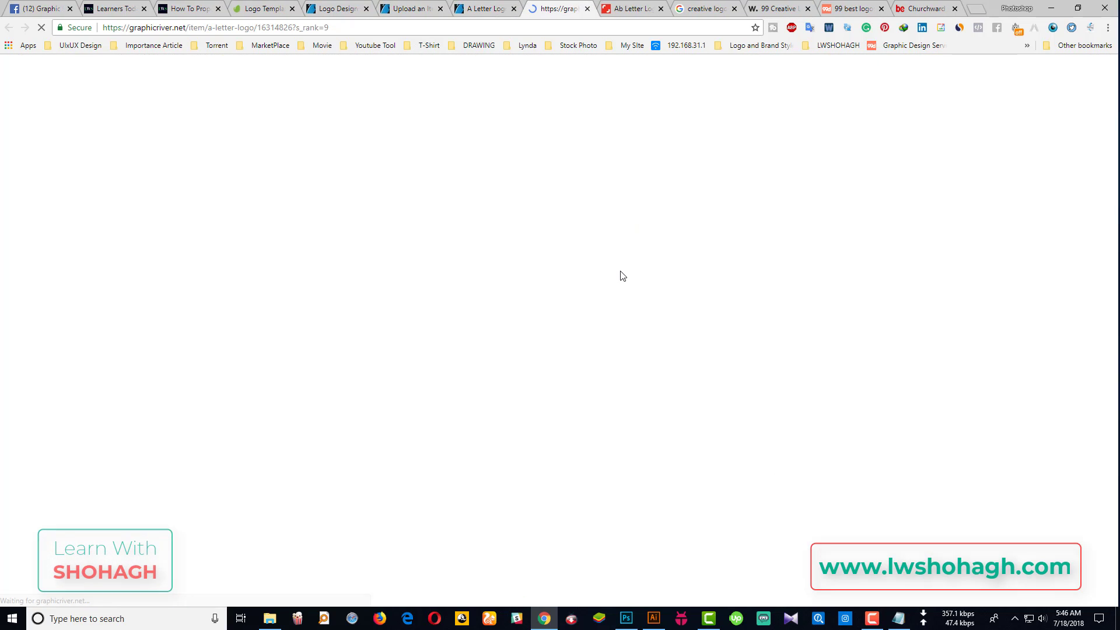
scroll(642, 304, "down", 5)
scroll(646, 309, "down", 5)
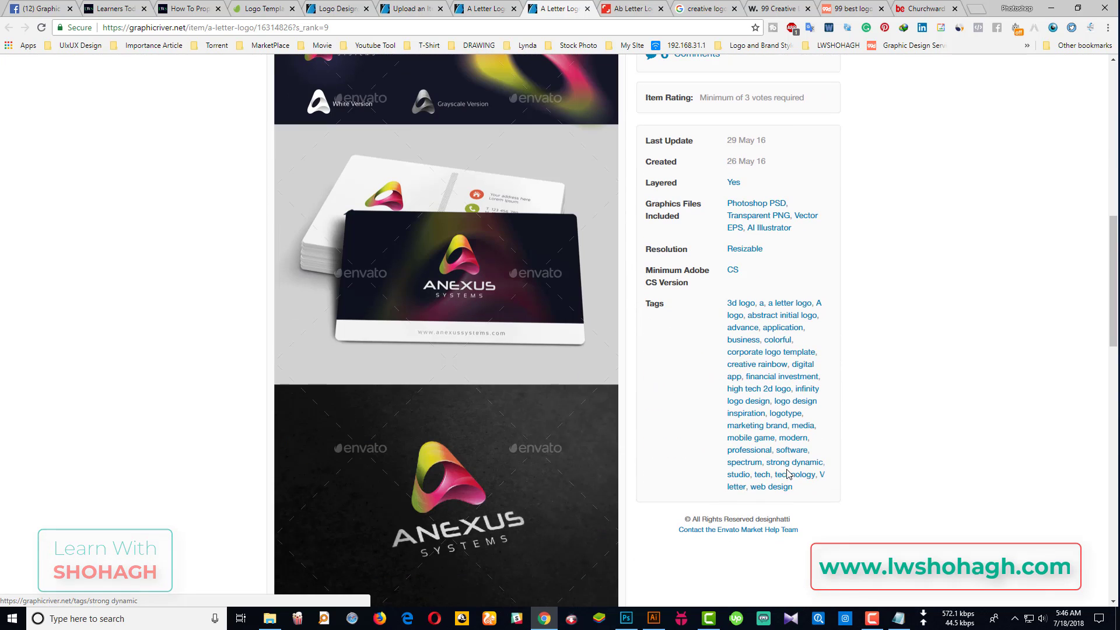
left_click_drag(795, 489, 724, 315)
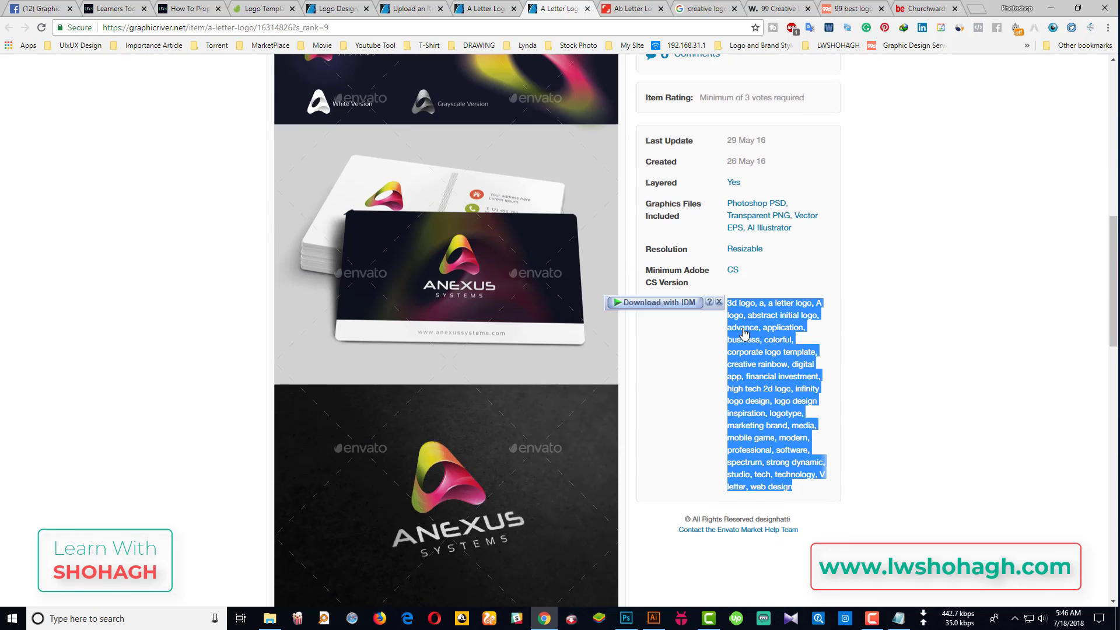
left_click(430, 9)
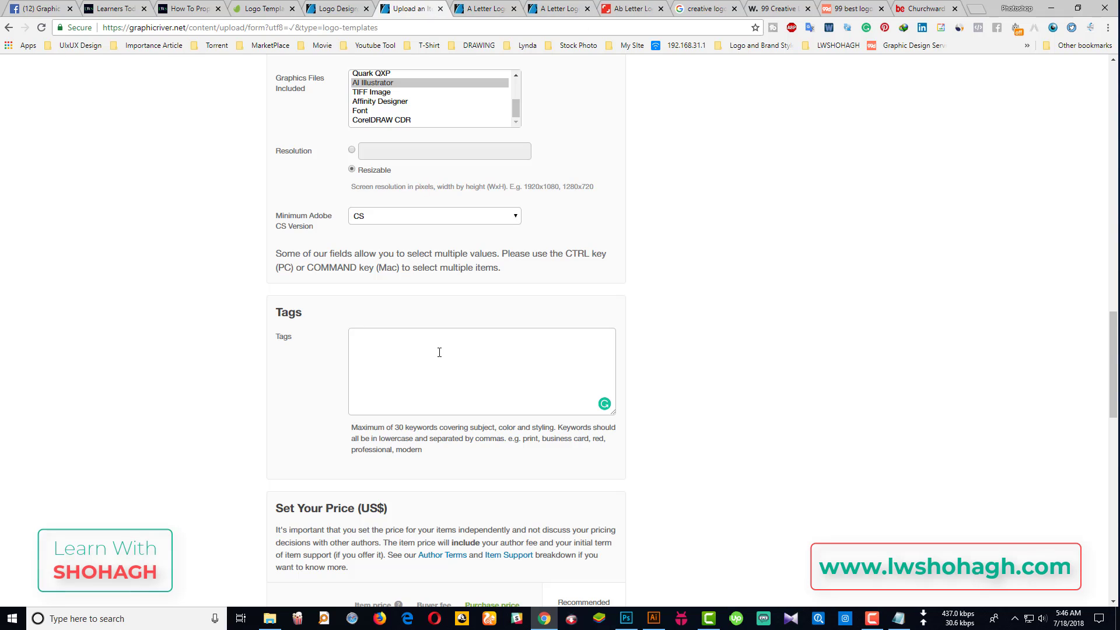
- Paste the copied tags into Tags and remove the leading space before '3d logo'
type("3d logo, a, a letter logo, A logo, abstract initial logo, advance, application, business, colorful, corporate logo template, creative rainbow, digital app, financial investment, high tech 2d logo, infinity logo design, logo design inspiration, logotype, marketing brand, media, mobile game, modern, professional, software, spectrum, strong dynamic, studio, tech, technology, V letter, web design")
left_click(372, 339)
key("BackSpace")
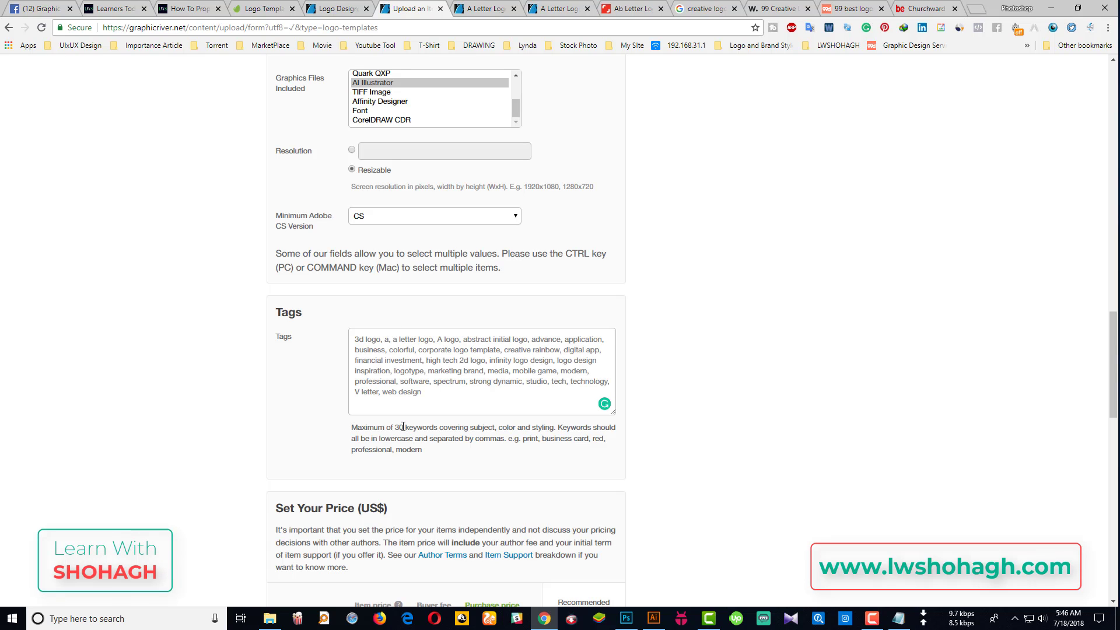
left_click_drag(403, 427, 475, 426)
left_click(532, 362)
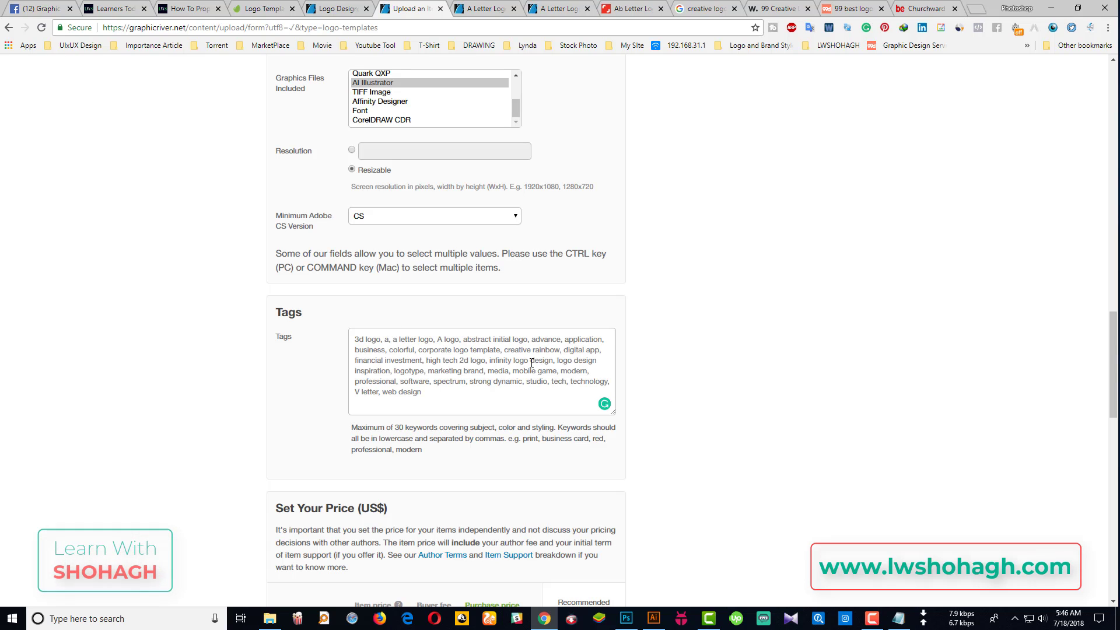
- Check the reference item's $29 price, then return to the upload form's price section
scroll(214, 354, "down", 2)
scroll(204, 353, "down", 2)
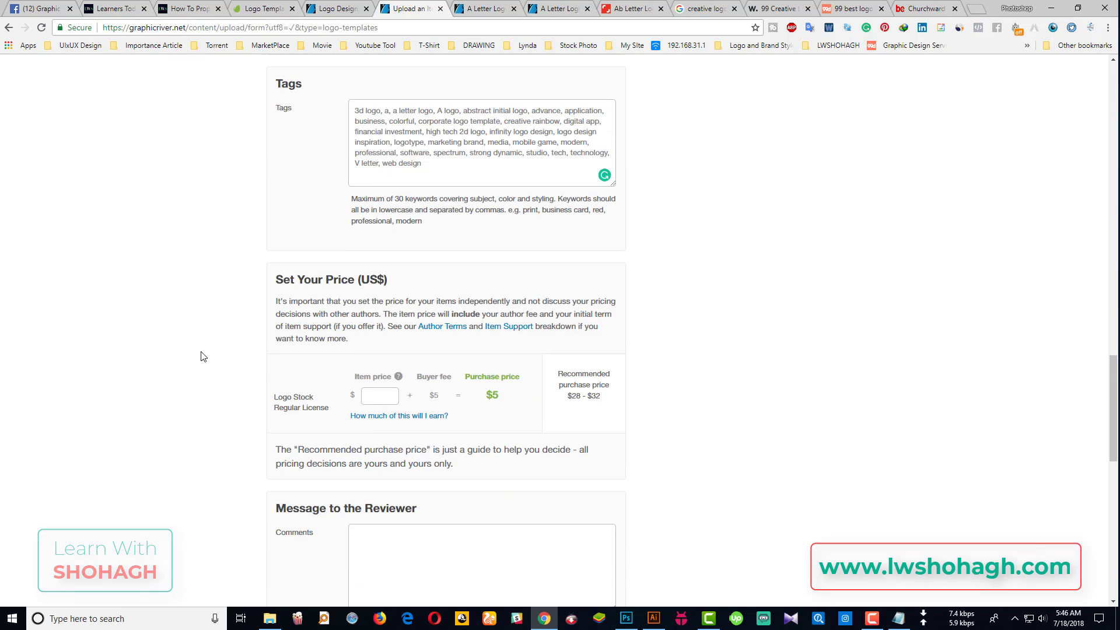
left_click(485, 12)
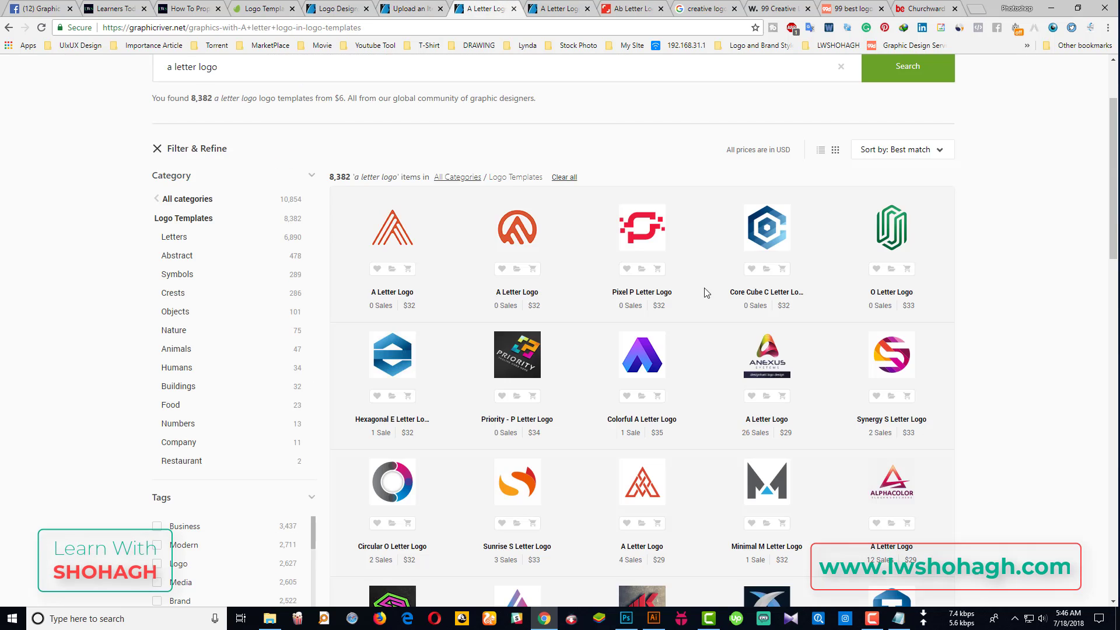
left_click(566, 18)
scroll(877, 325, "up", 5)
scroll(970, 245, "up", 4)
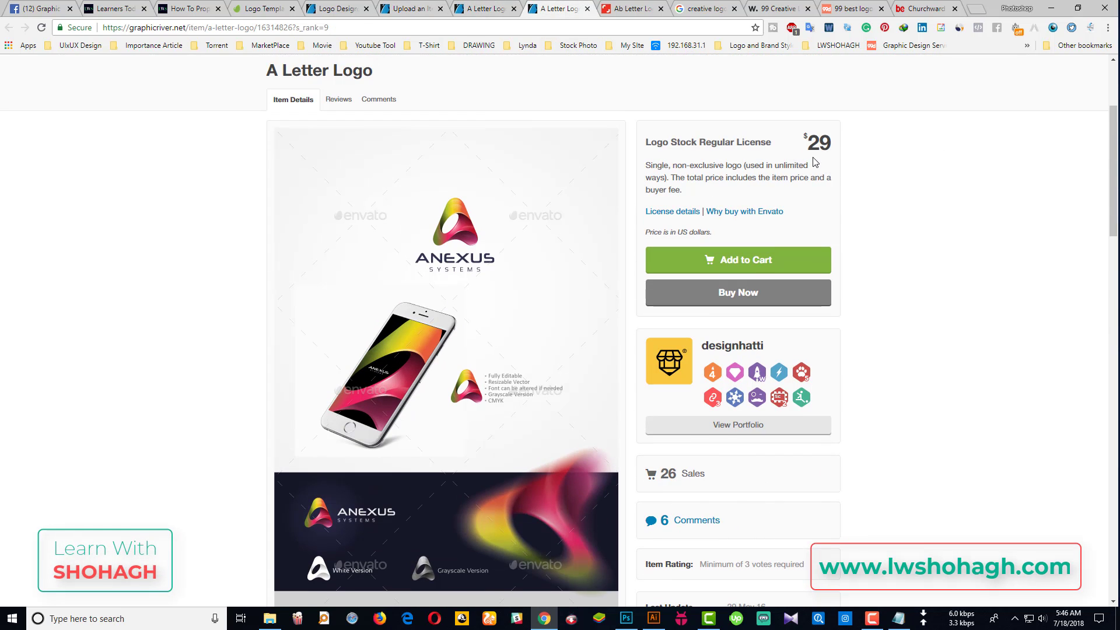
left_click(402, 9)
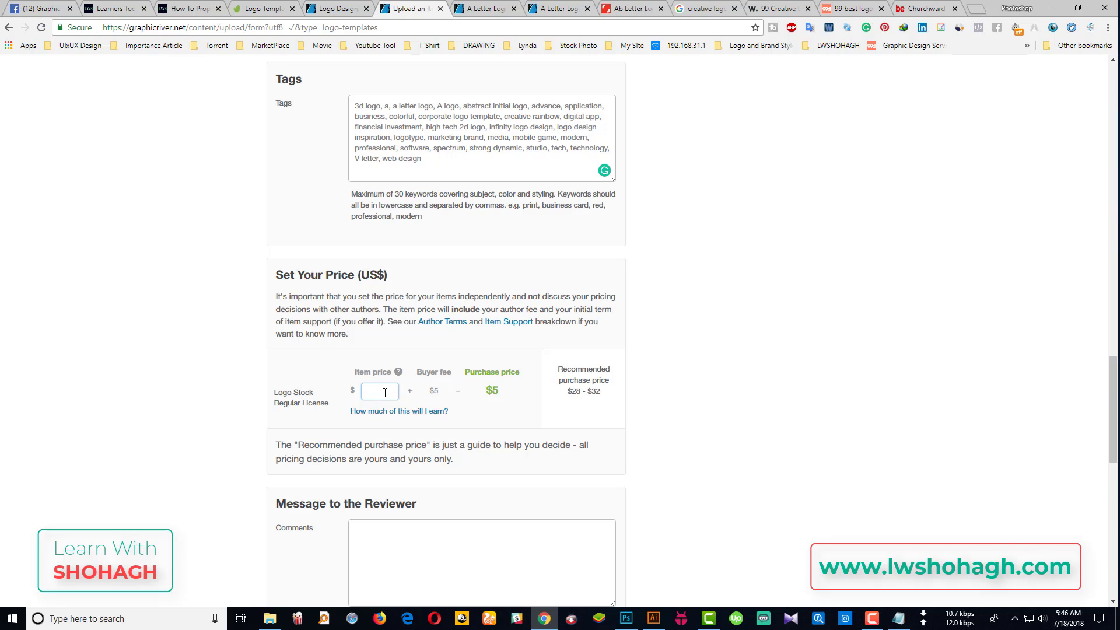
- Enter an item price of 25 for a $30 purchase price and start the reviewer comment
type("24")
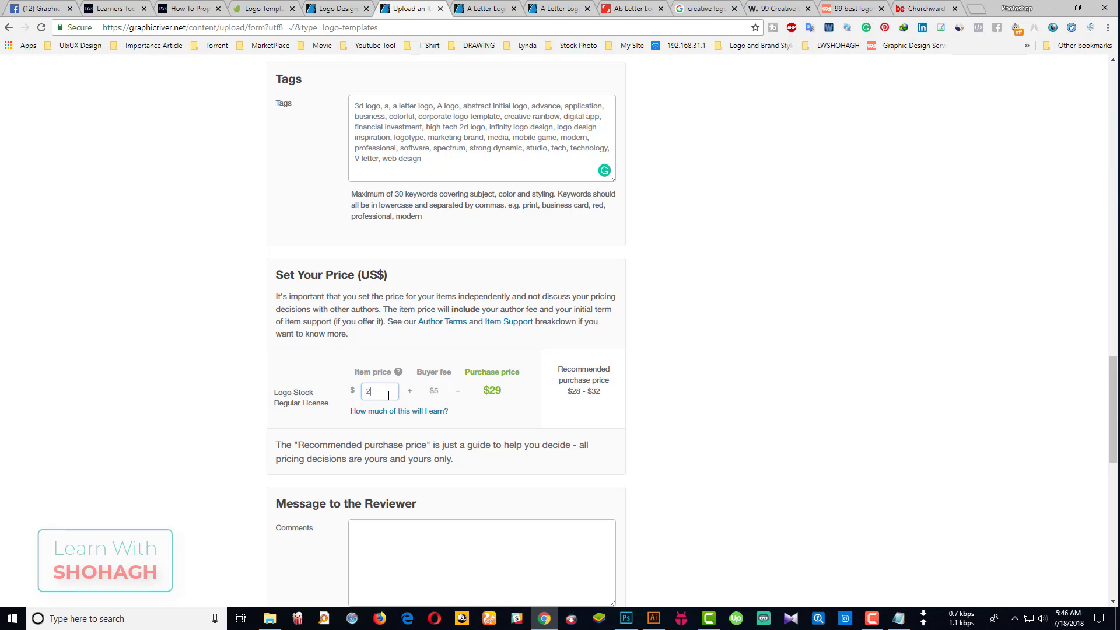
type("6")
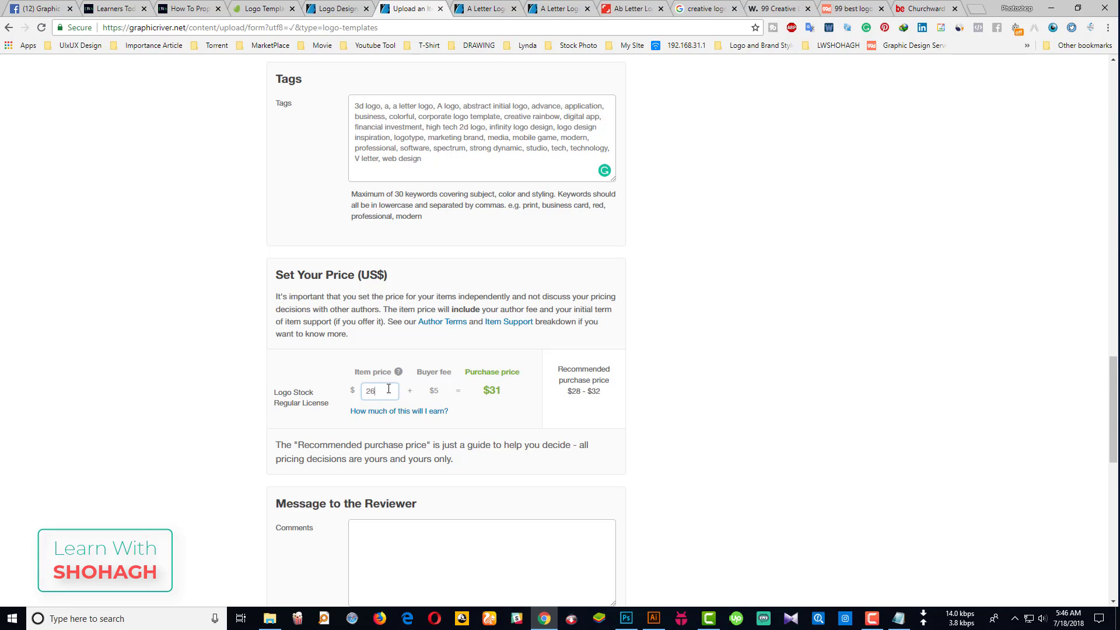
scroll(388, 390, "down", 1)
scroll(201, 400, "down", 4)
left_click(391, 324)
type("Thank you for Revi")
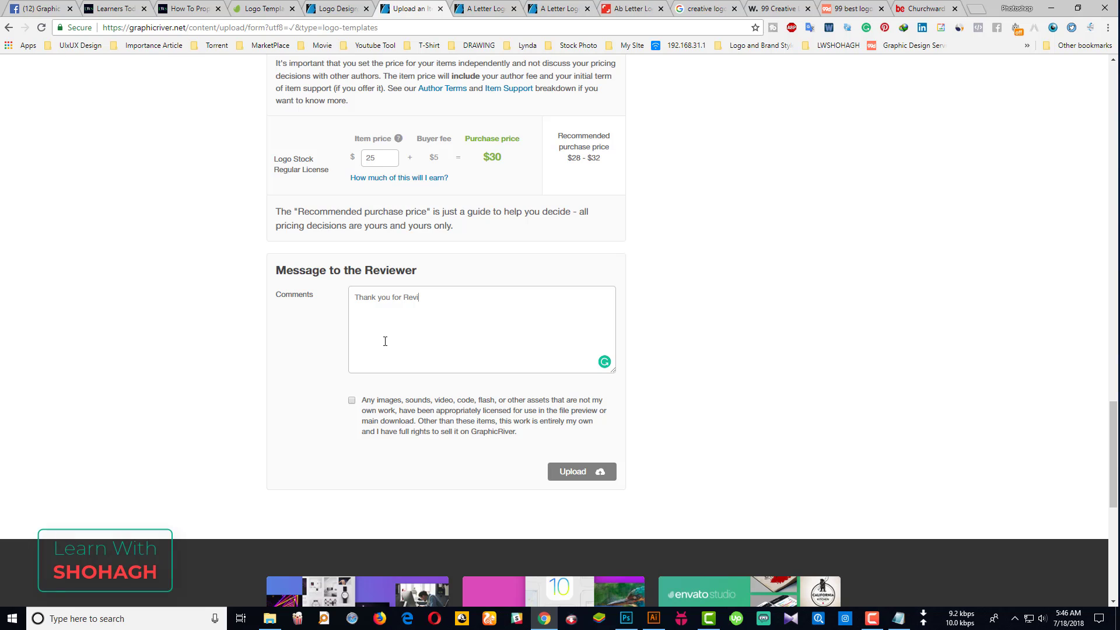
- Finish the comment 'Thank you for Review my Item', tick the rights confirmation, and upload
type("ew my Item")
left_click(352, 401)
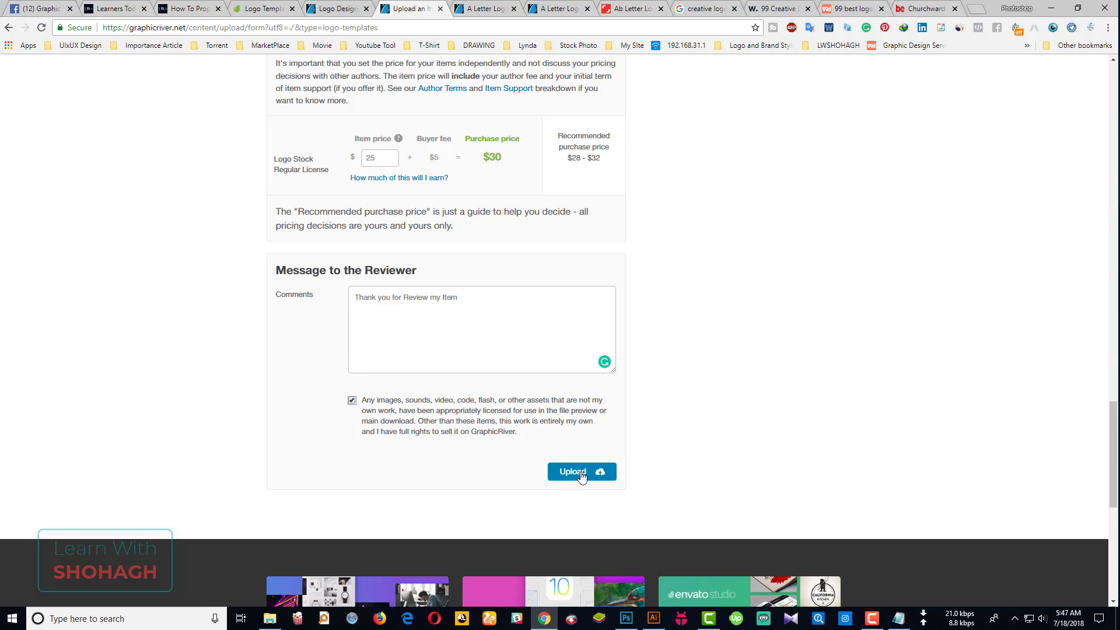
left_click(582, 473)
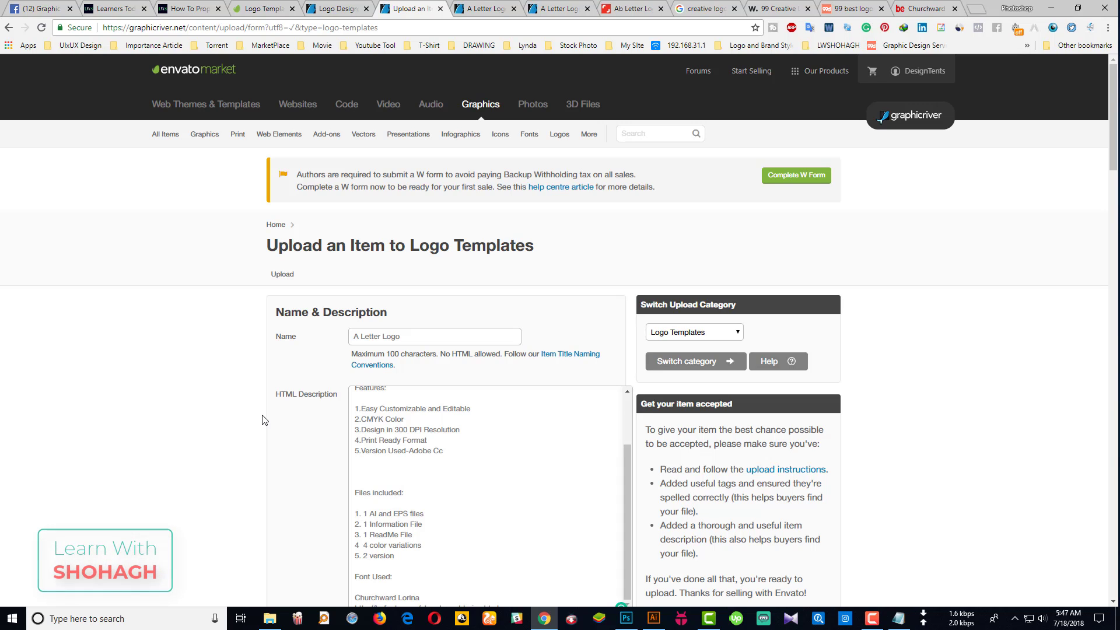
- Browse all logo templates and close the old A Letter Logo tab
left_click(489, 7)
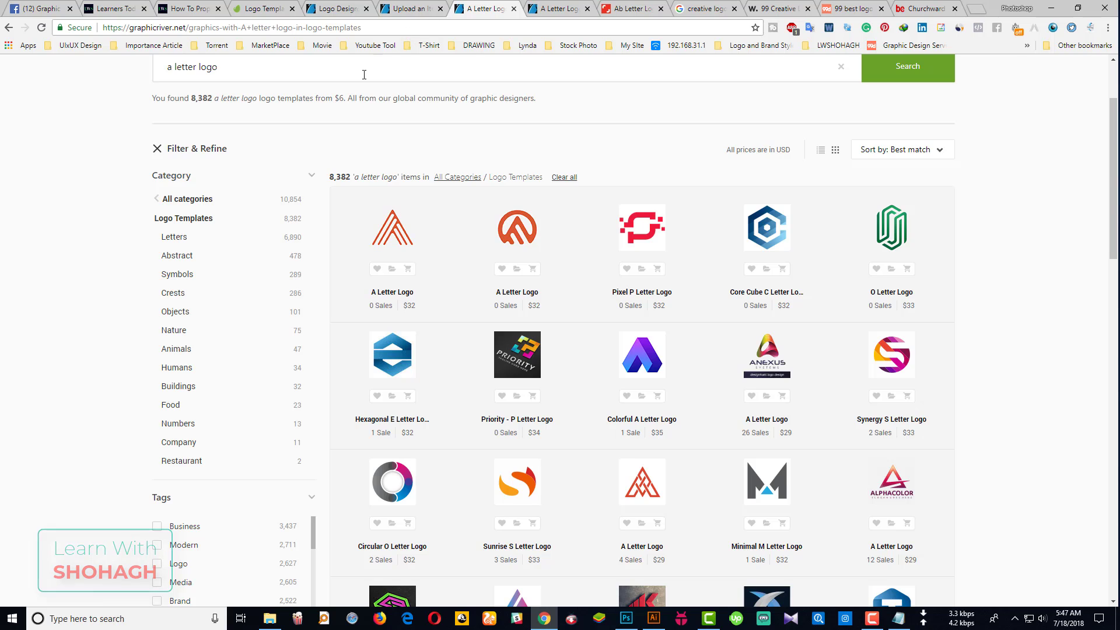
scroll(364, 75, "up", 2)
left_click(563, 134)
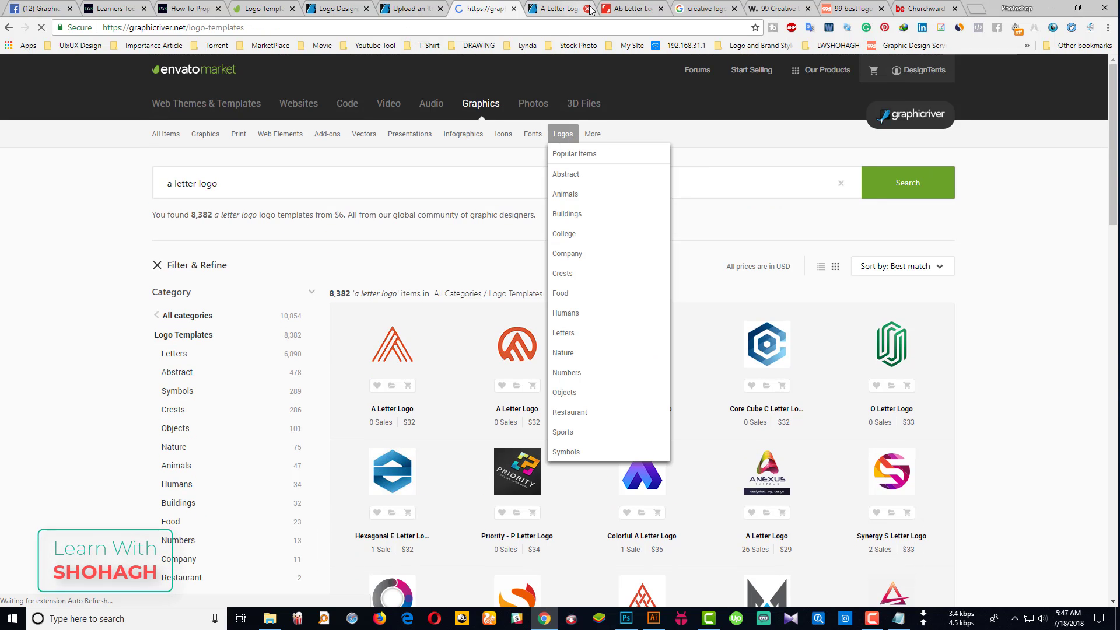
left_click(588, 8)
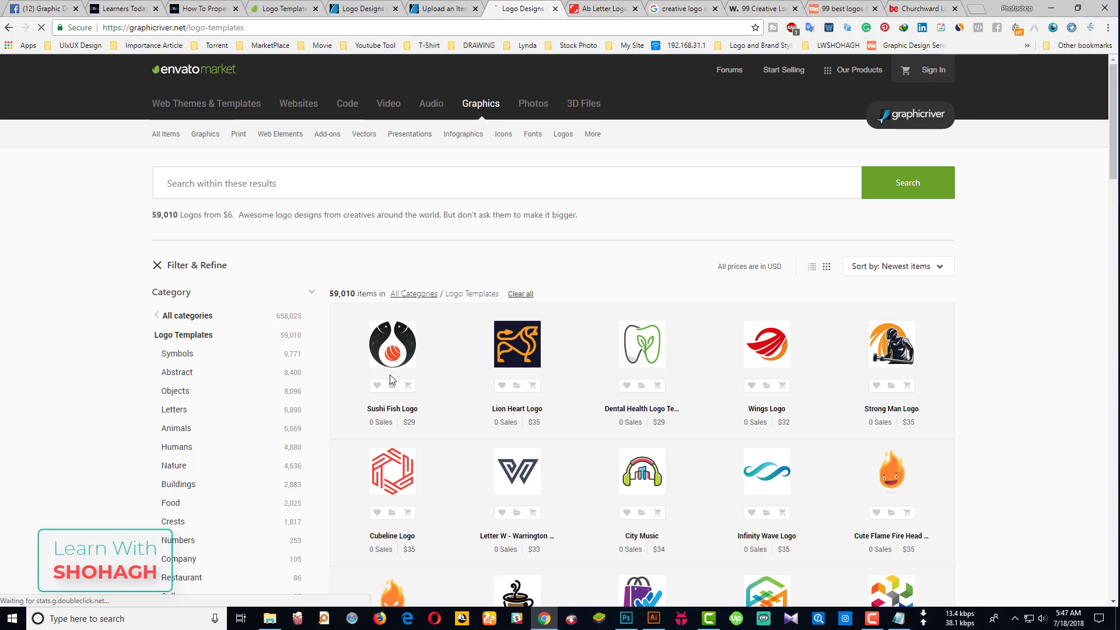
mouse_move(516, 345)
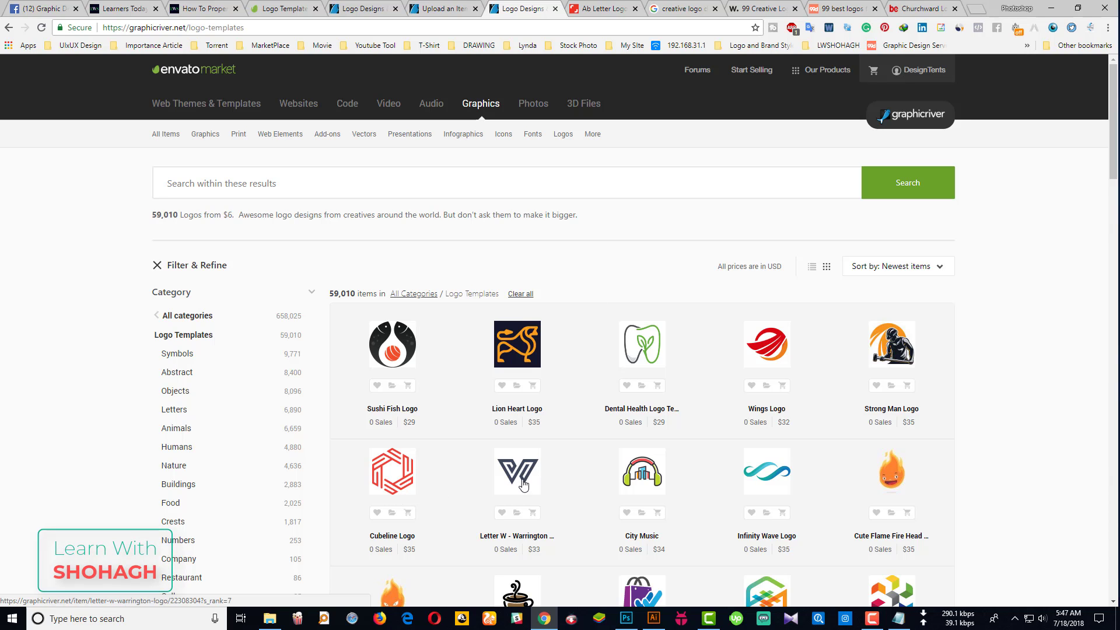
mouse_move(517, 471)
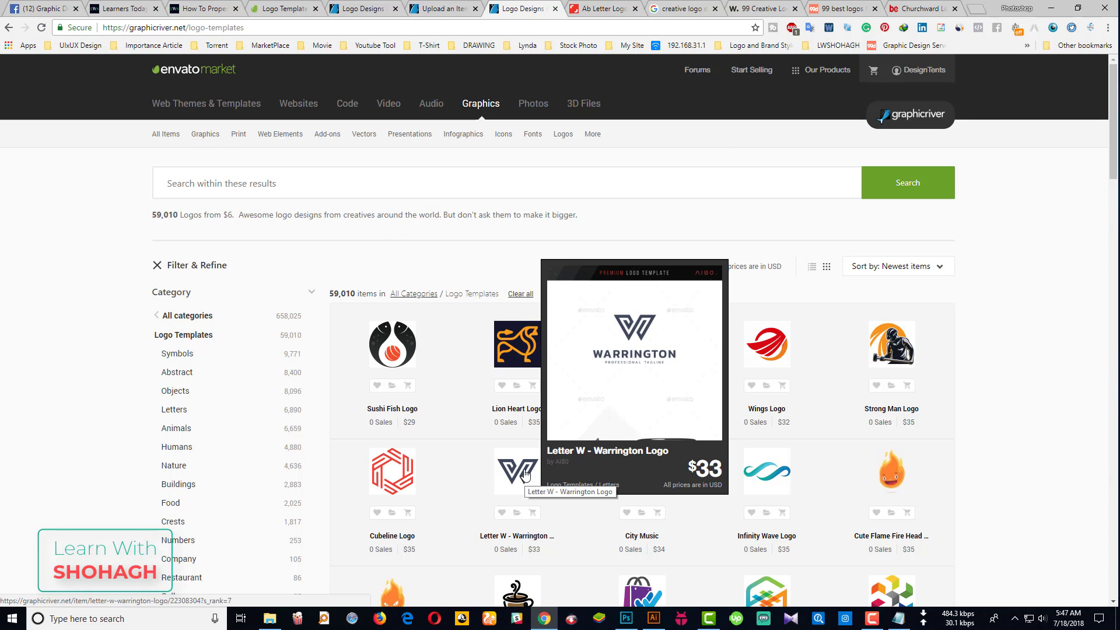
- Open the Line Art Coffee Logo and Lynx Logo items in new tabs
scroll(526, 476, "down", 2)
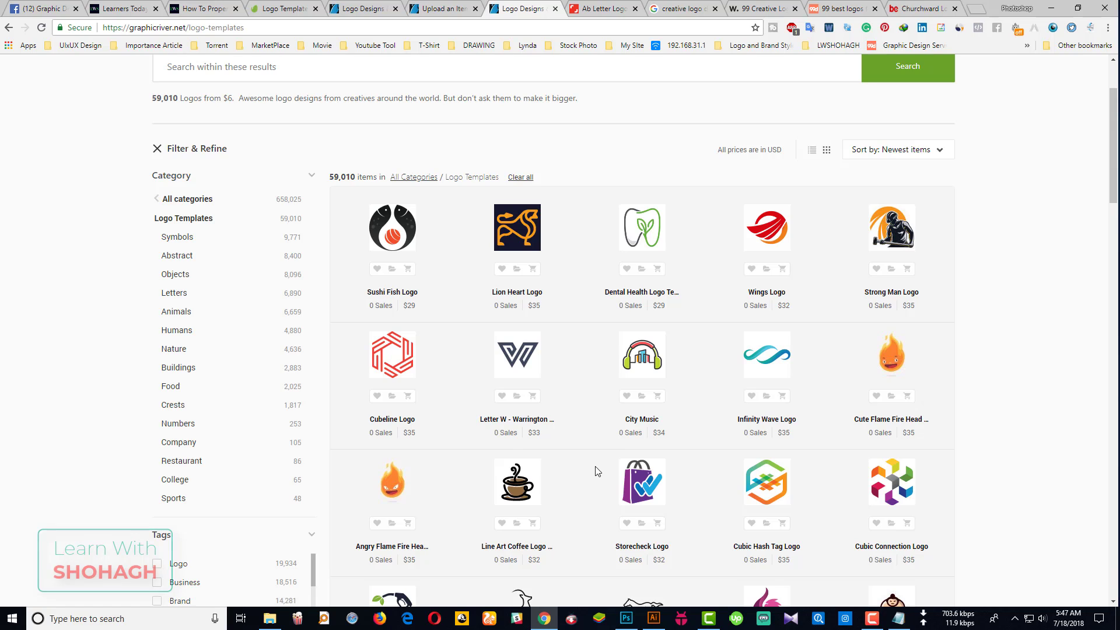
scroll(595, 471, "down", 3)
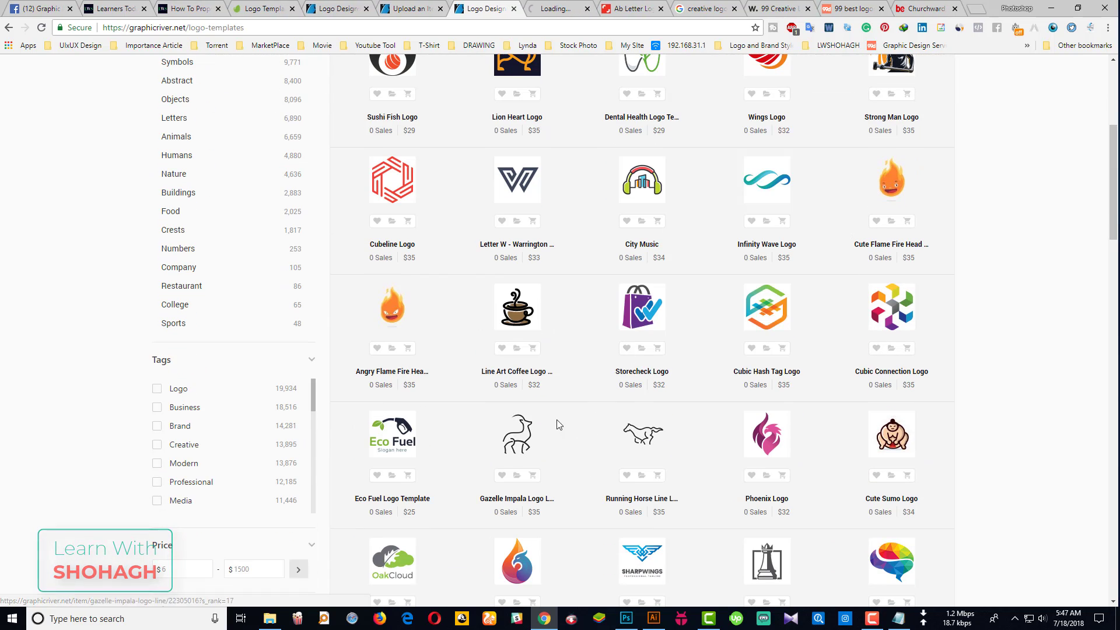
middle_click(513, 327)
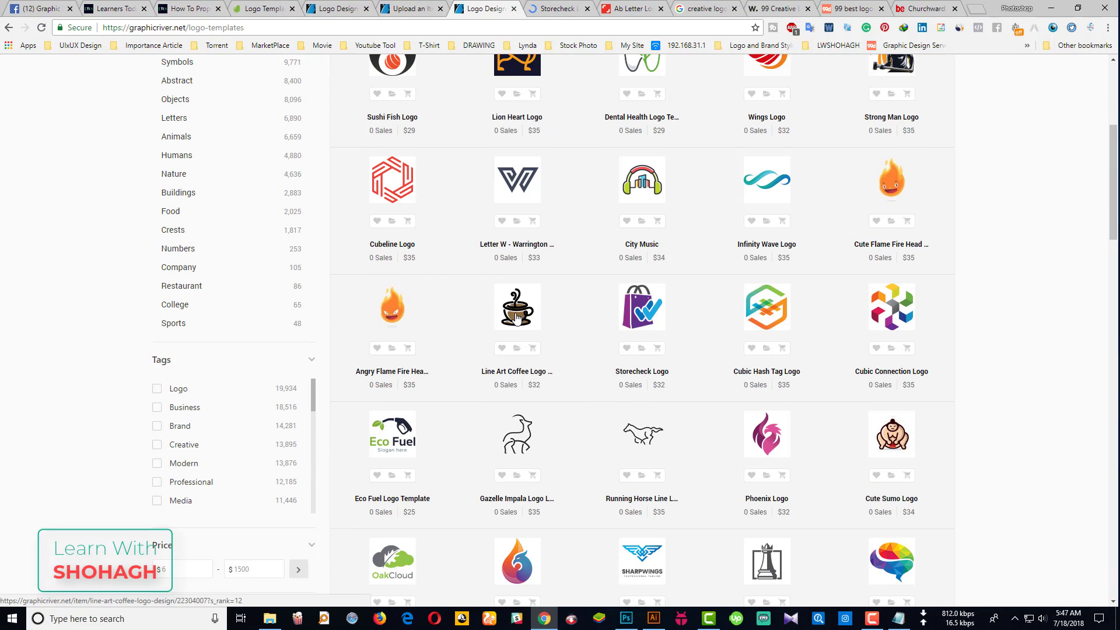
scroll(513, 338, "down", 2)
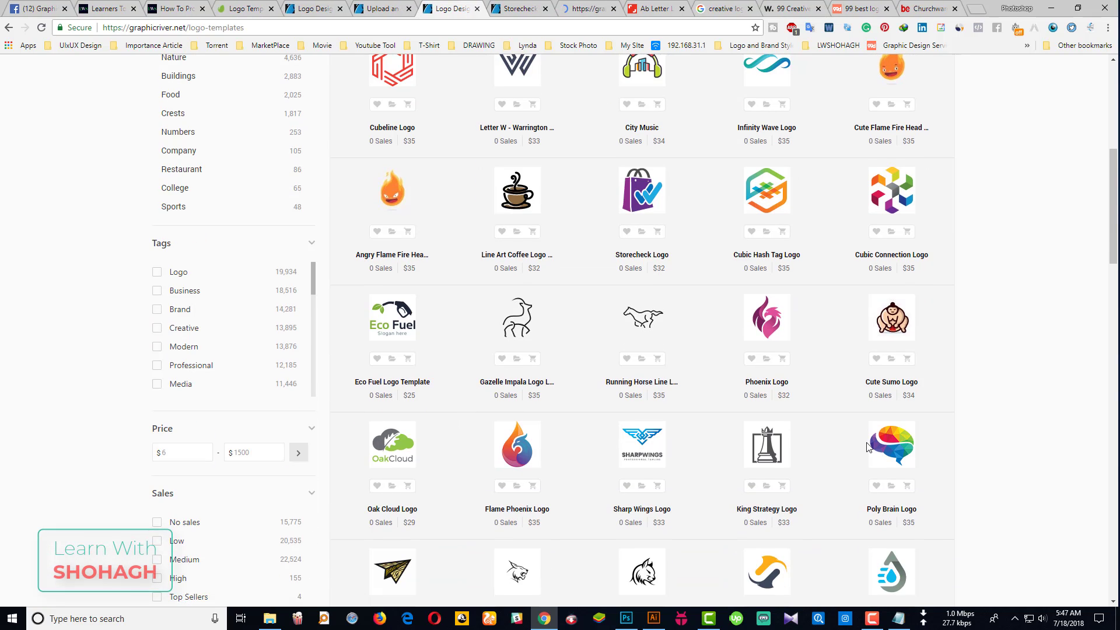
scroll(779, 449, "down", 3)
middle_click(642, 407)
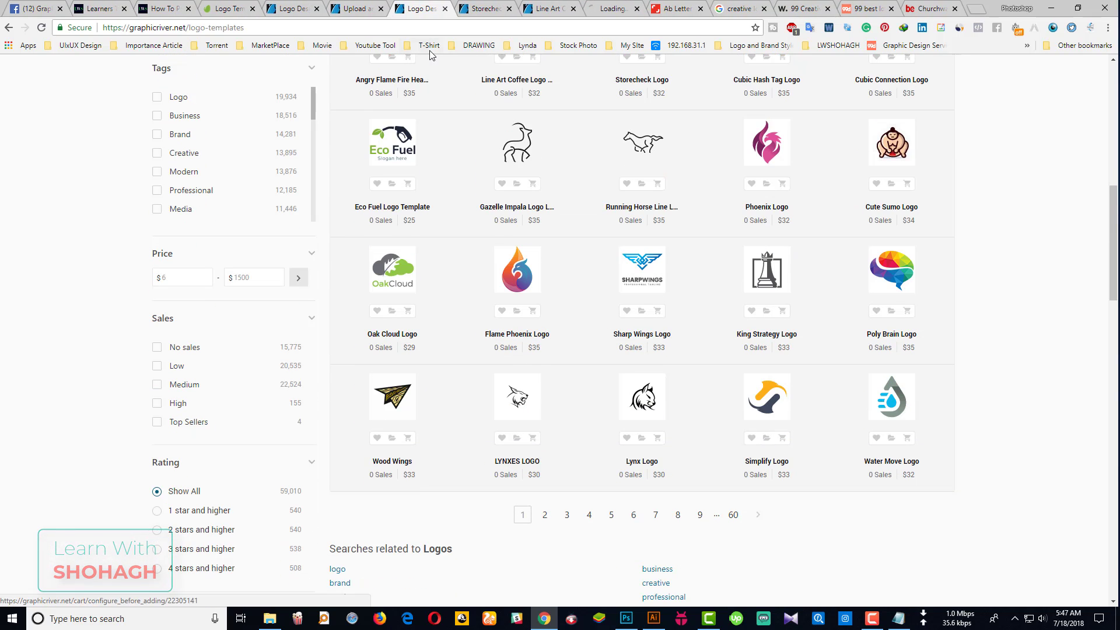
- Review the Storecheck, Line Art Coffee and Lynx Logo item pages in turn
key("ctrl+Tab")
scroll(354, 391, "down", 1)
scroll(354, 391, "down", 3)
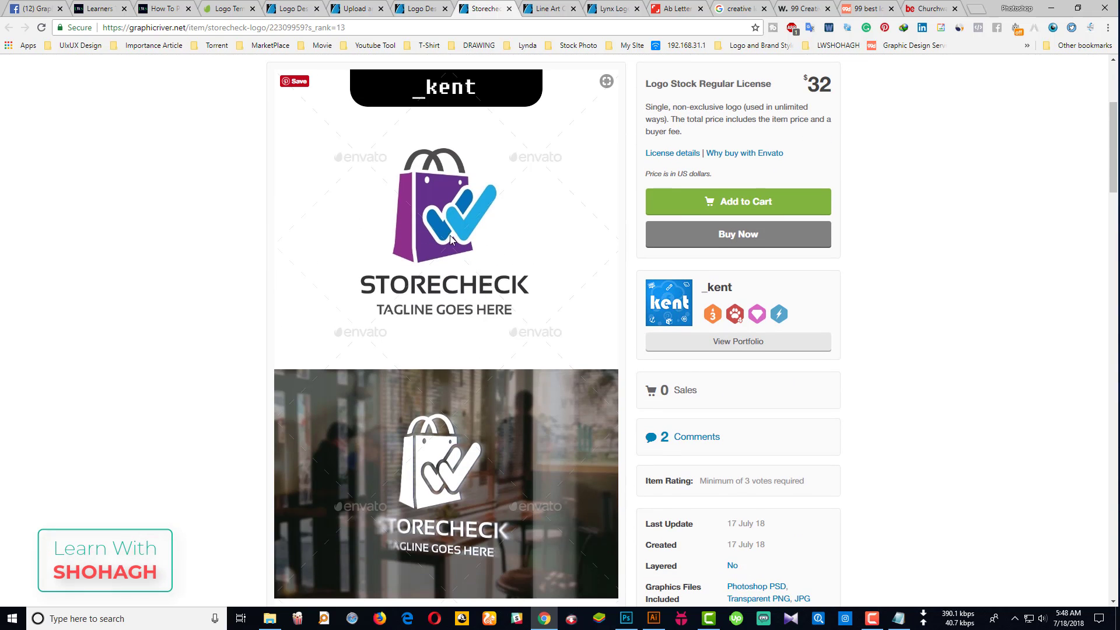
scroll(473, 324, "down", 3)
scroll(500, 326, "down", 4)
scroll(422, 332, "down", 3)
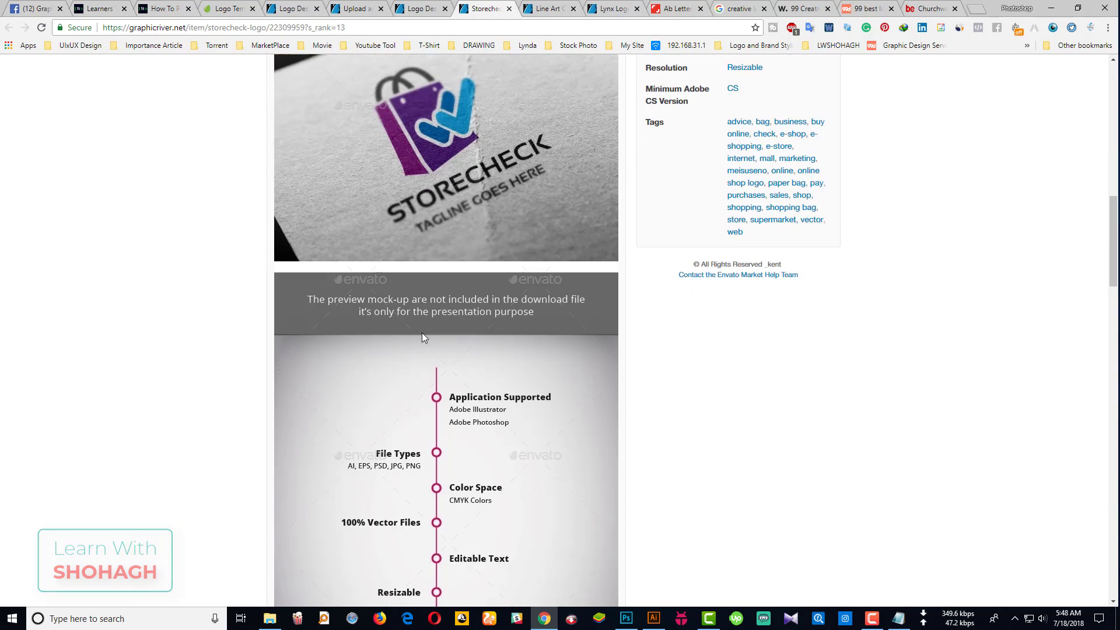
scroll(422, 333, "down", 3)
key("ctrl+Tab")
scroll(382, 332, "down", 4)
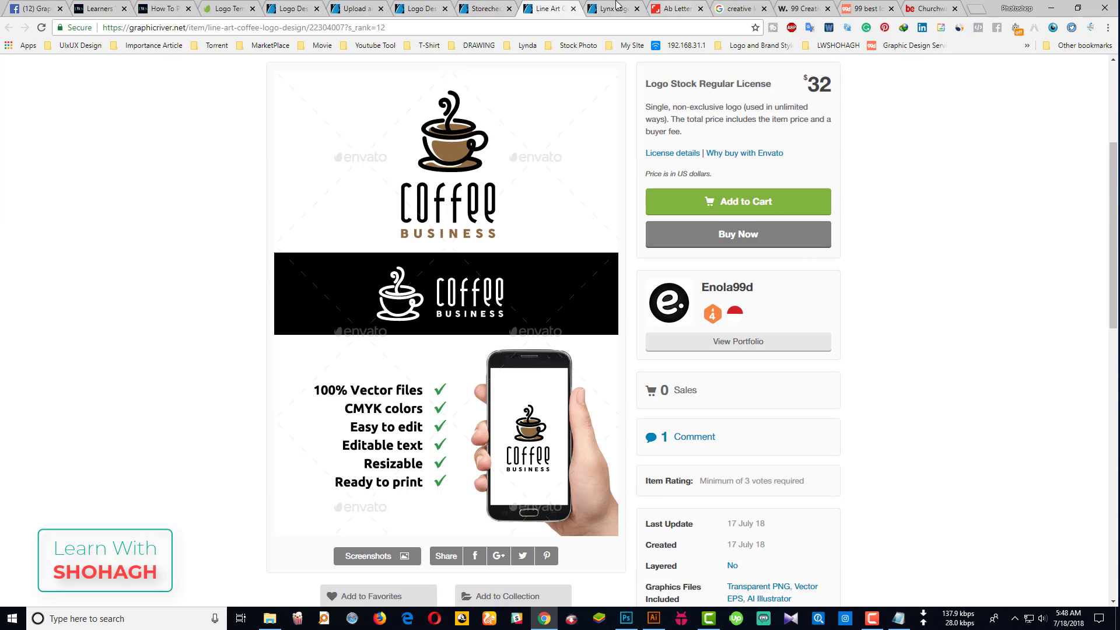
left_click(616, 7)
scroll(457, 369, "down", 3)
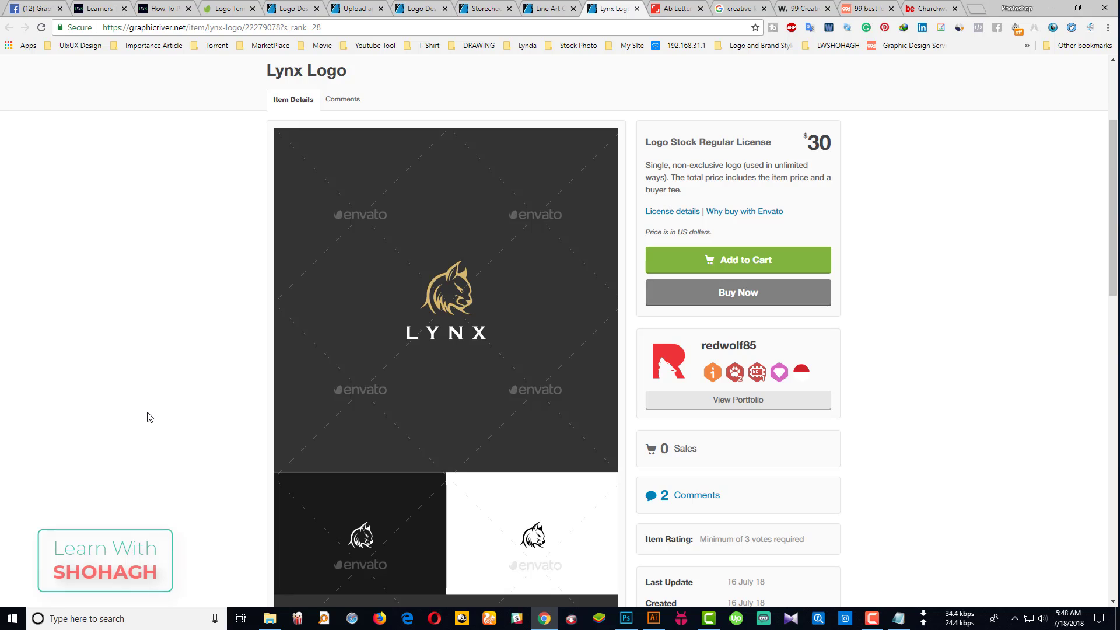